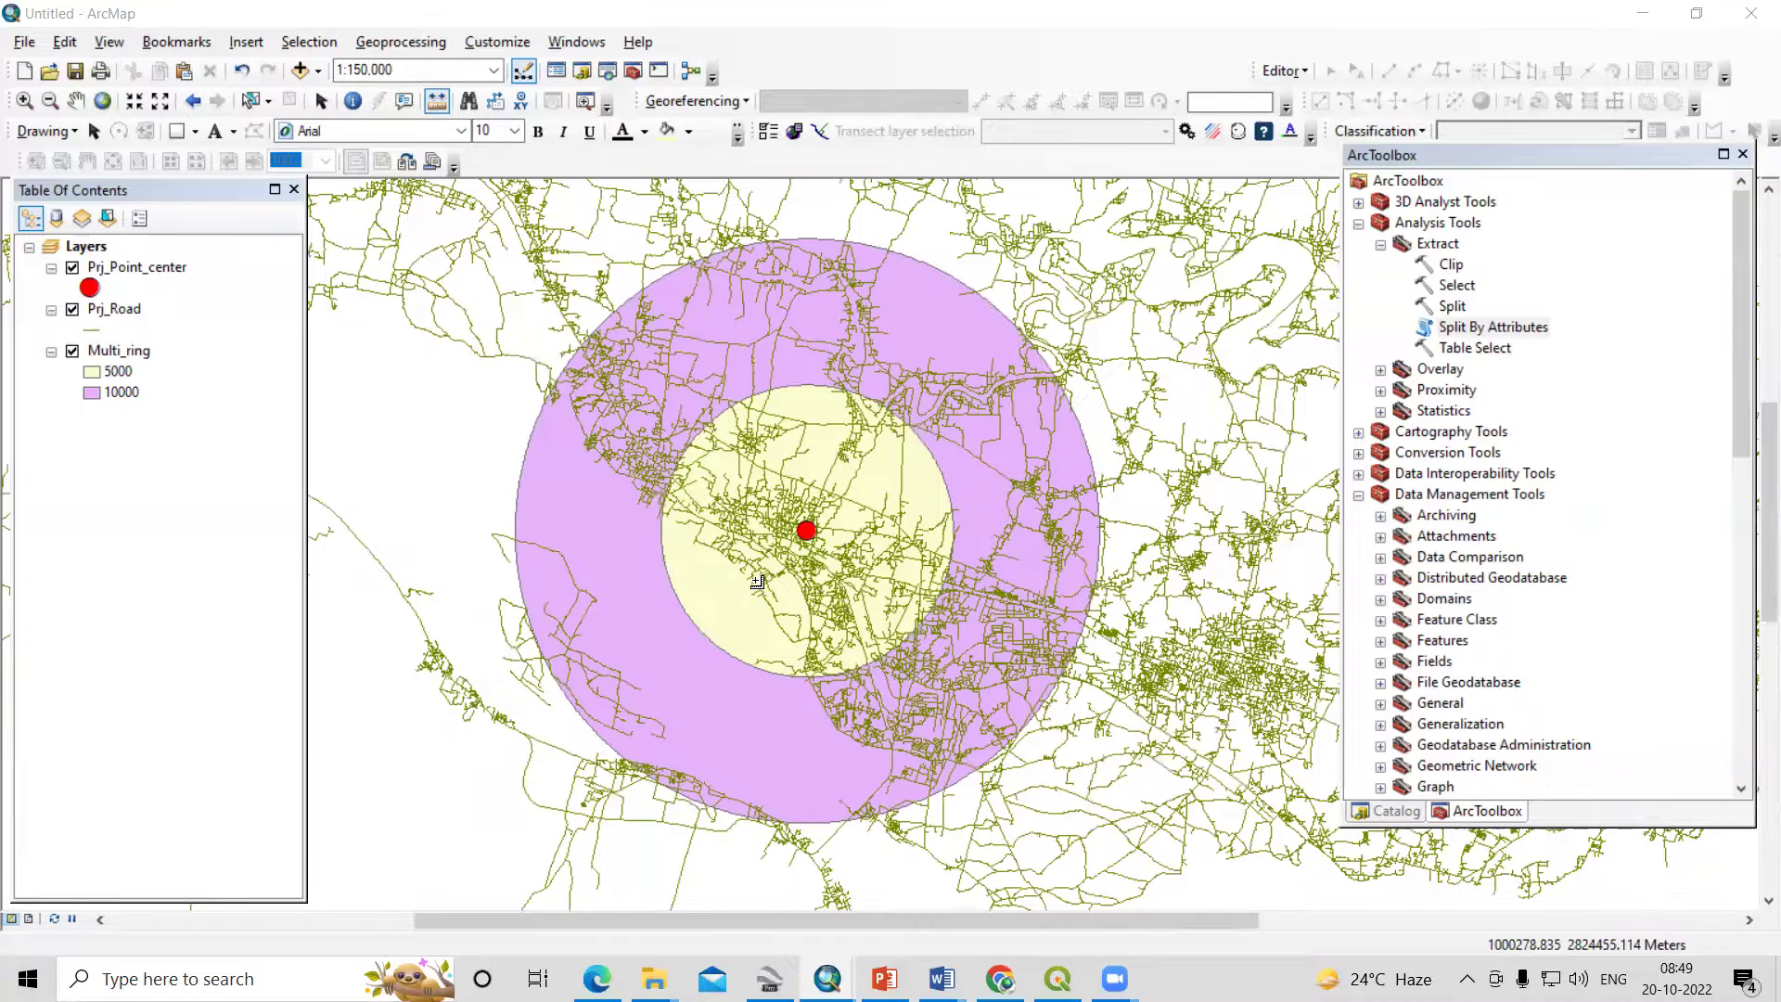
- Hide and then re-show the Multi_ring rings and the Prj_Road network in ArcMap
scroll(757, 582, up, 1)
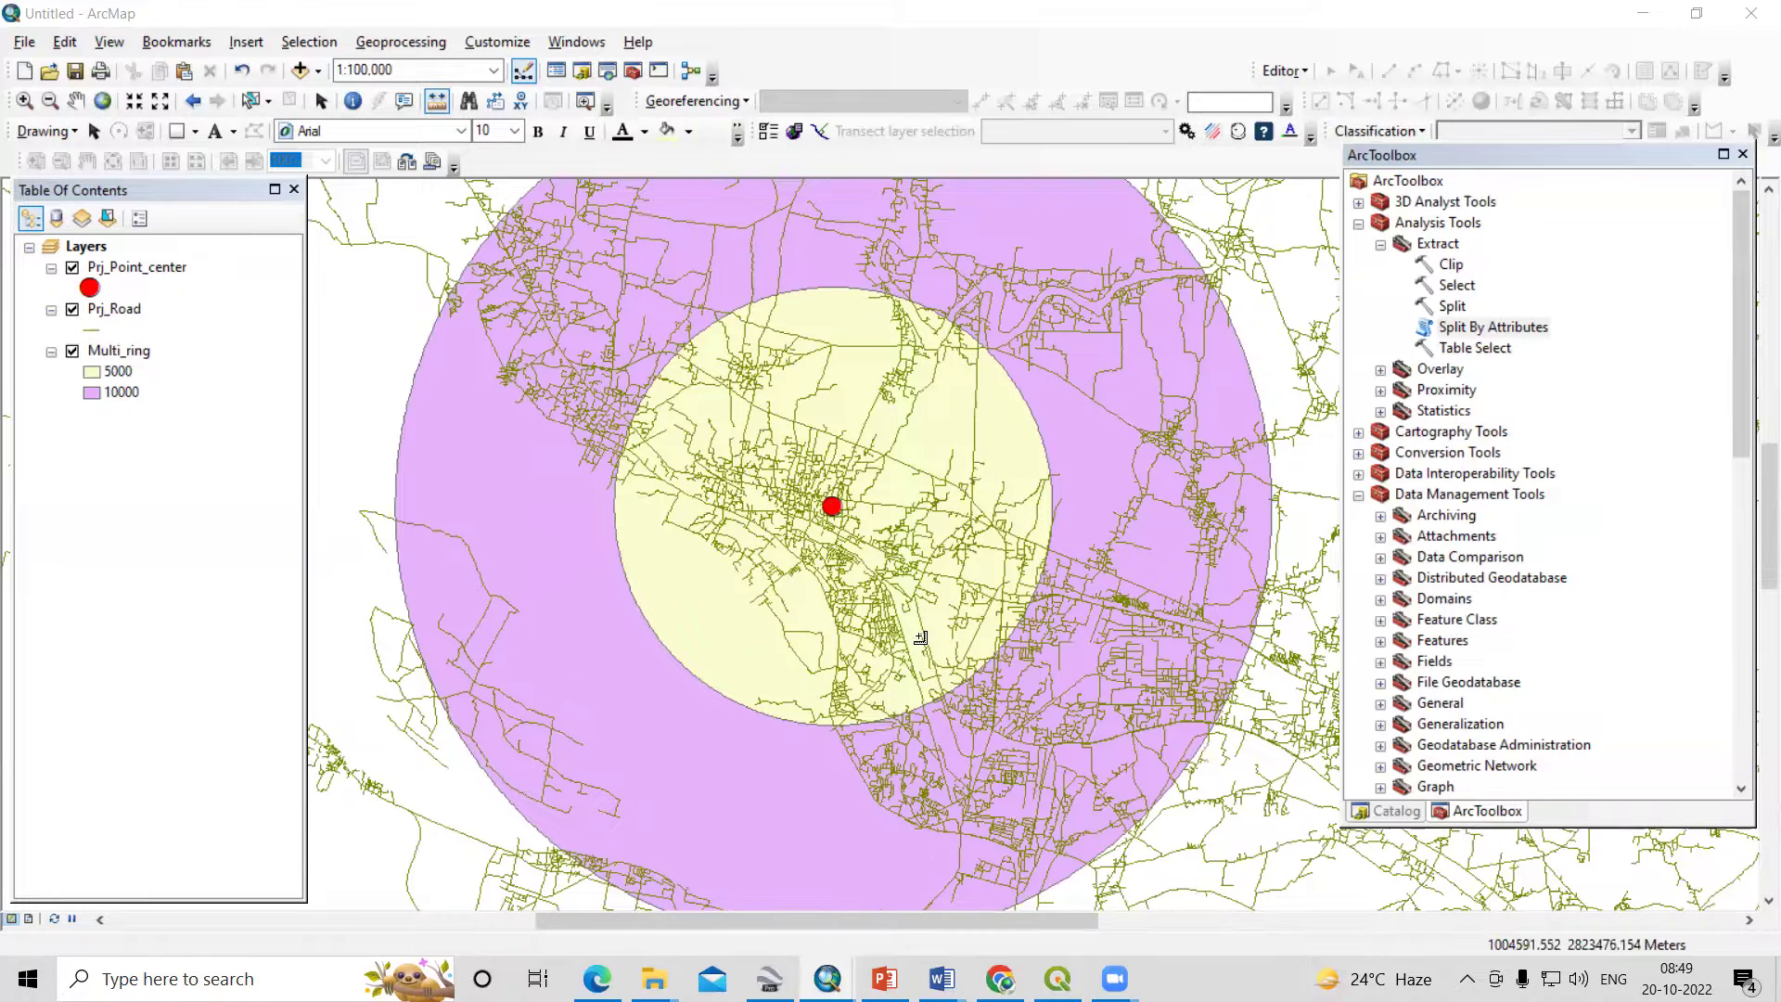
scroll(836, 642, down, 1)
scroll(837, 630, down, 2)
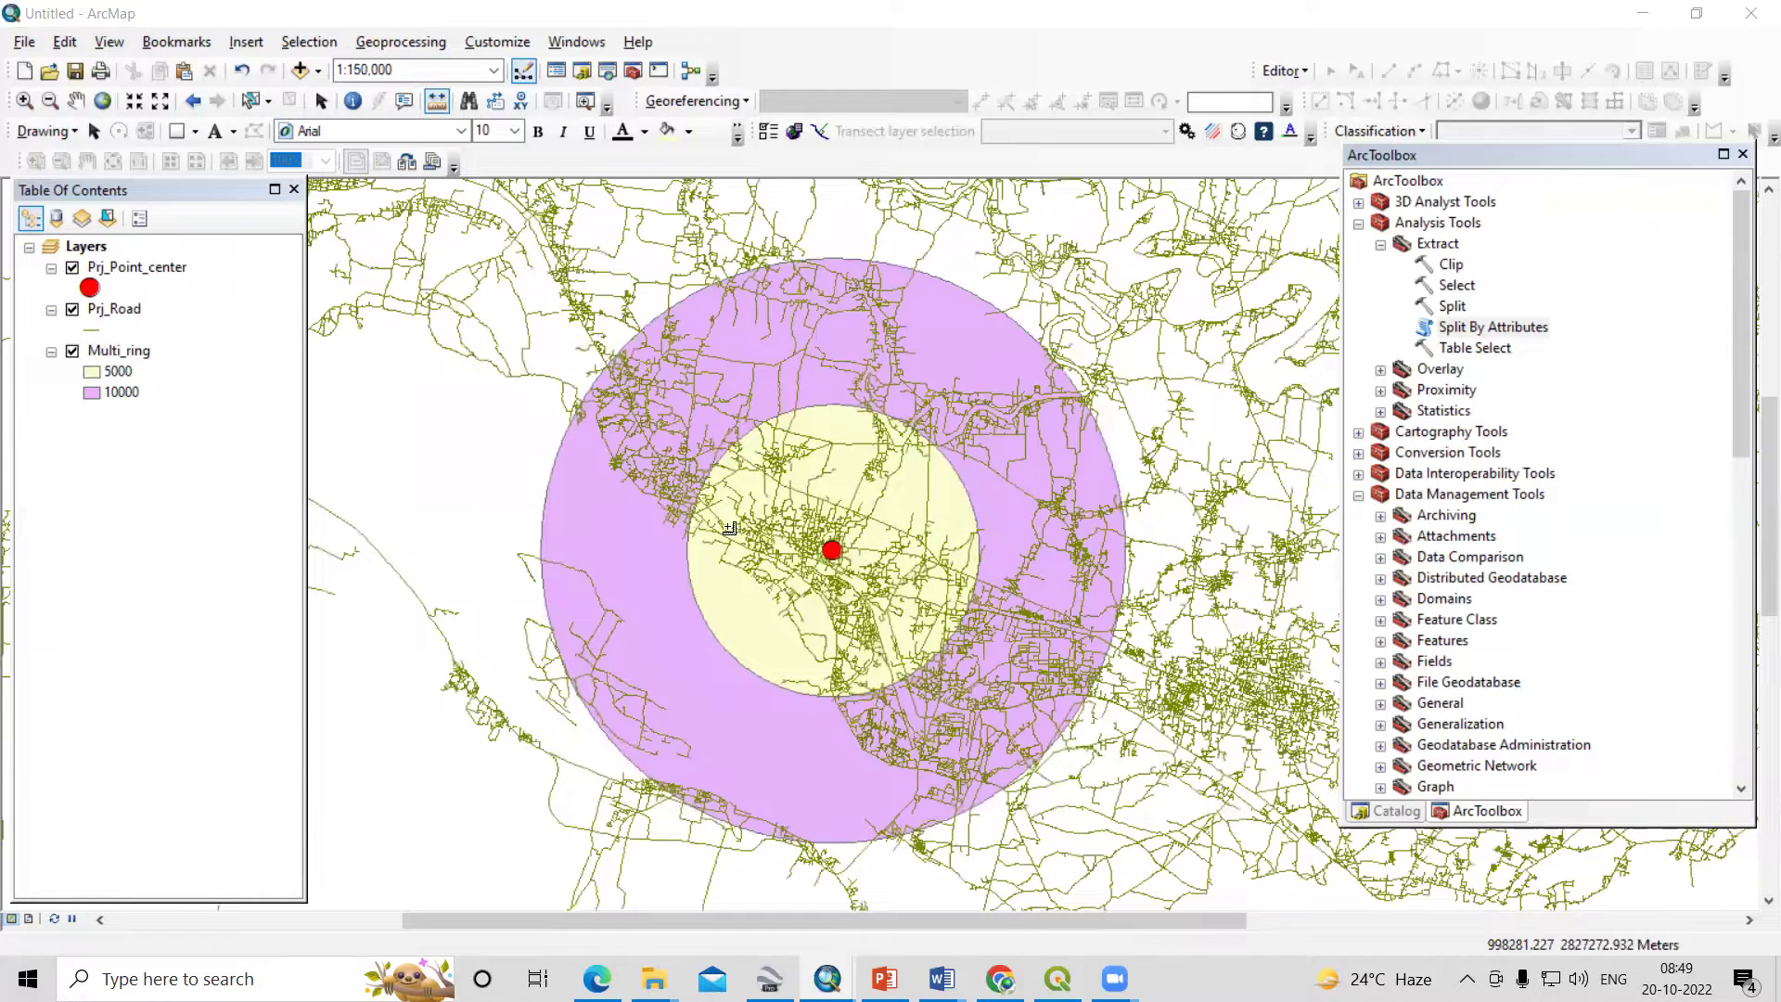
click(73, 352)
click(73, 311)
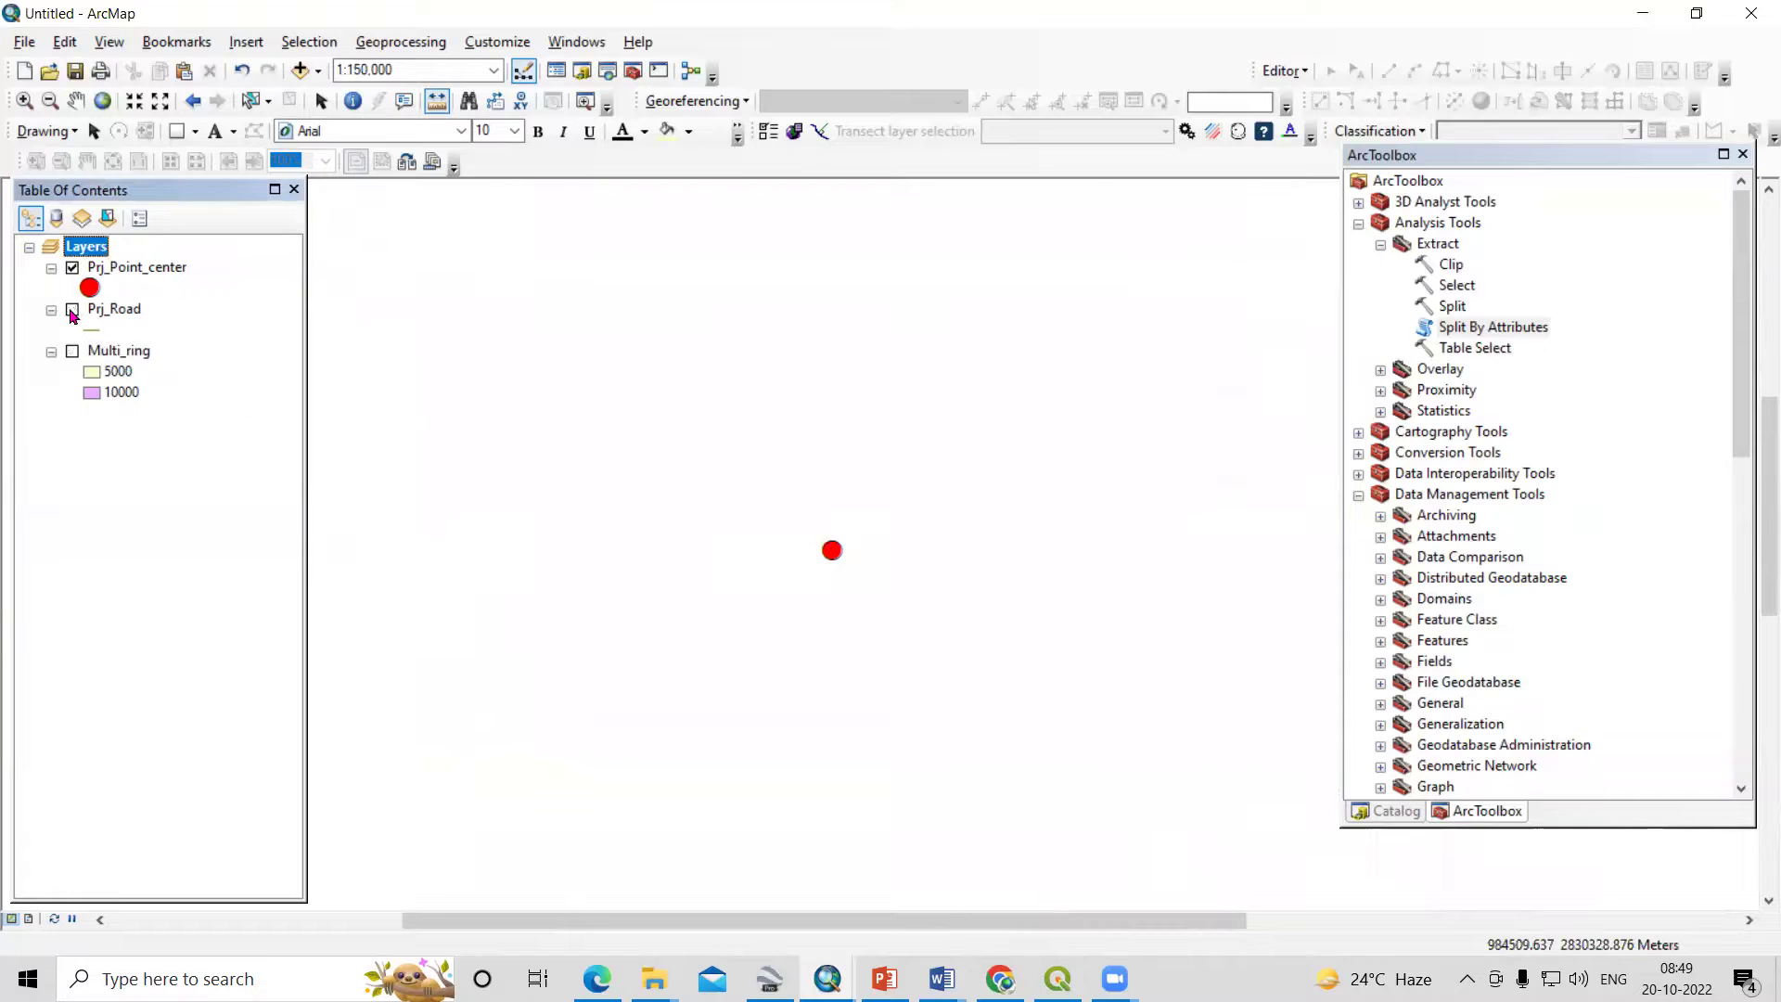
click(74, 311)
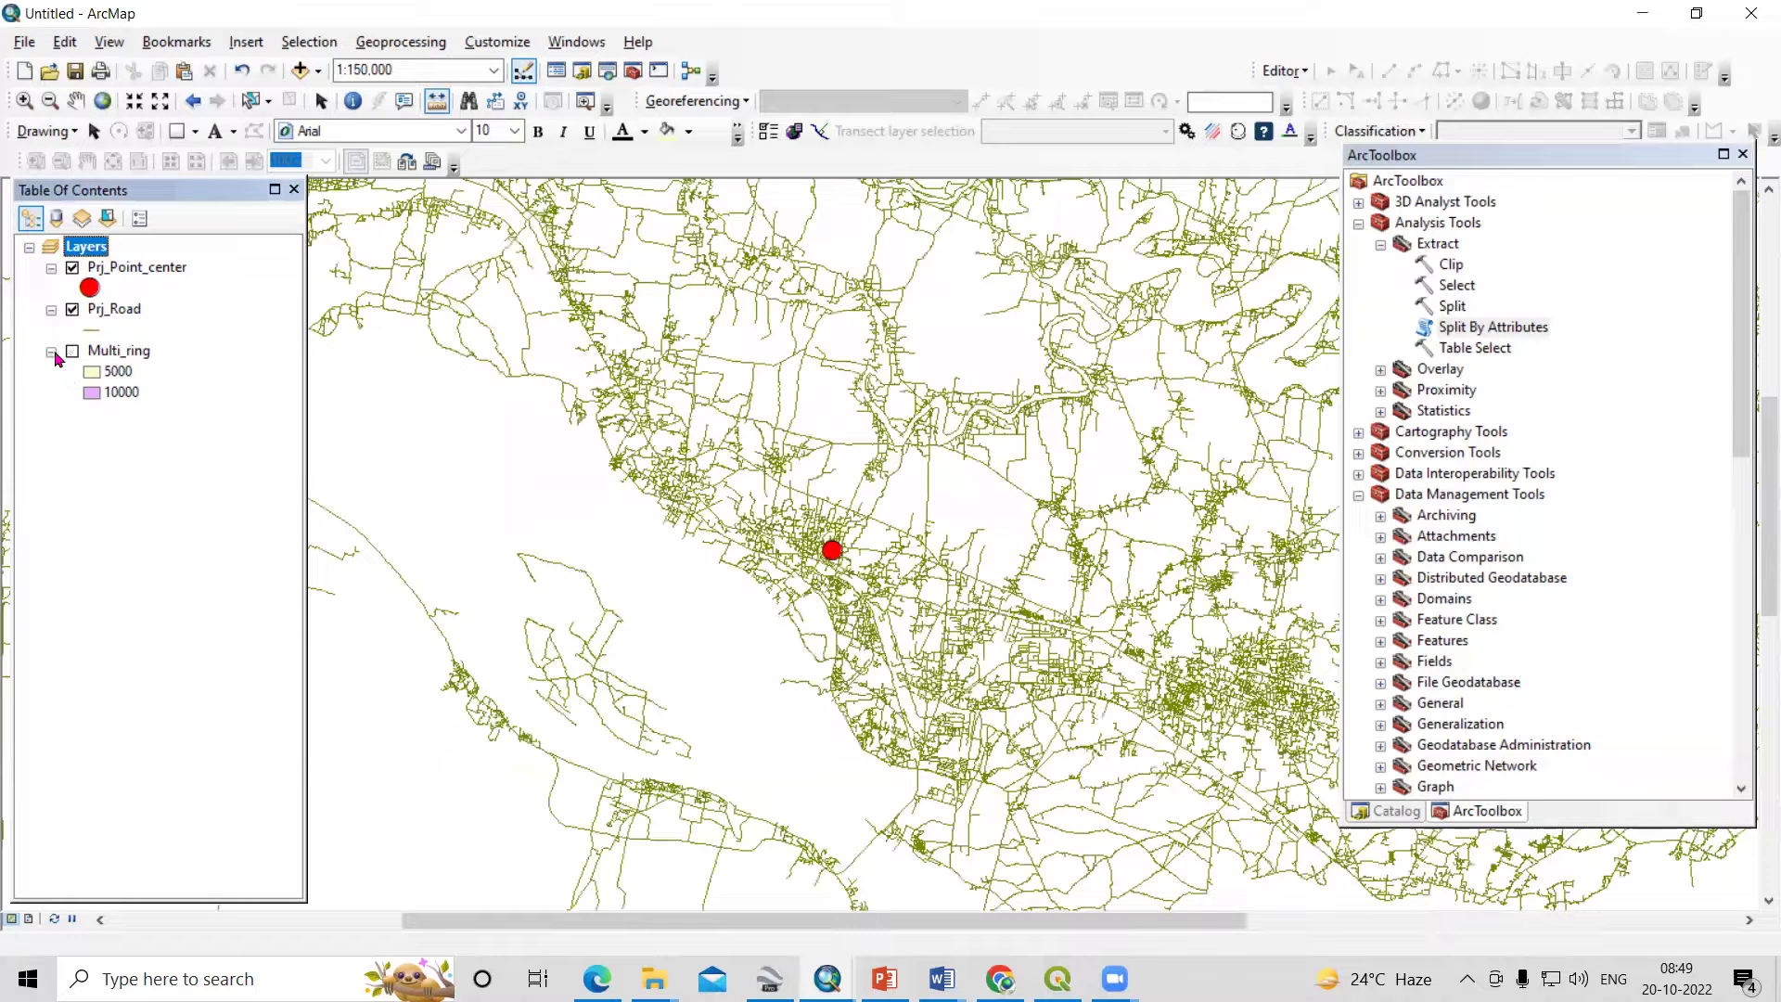
click(73, 351)
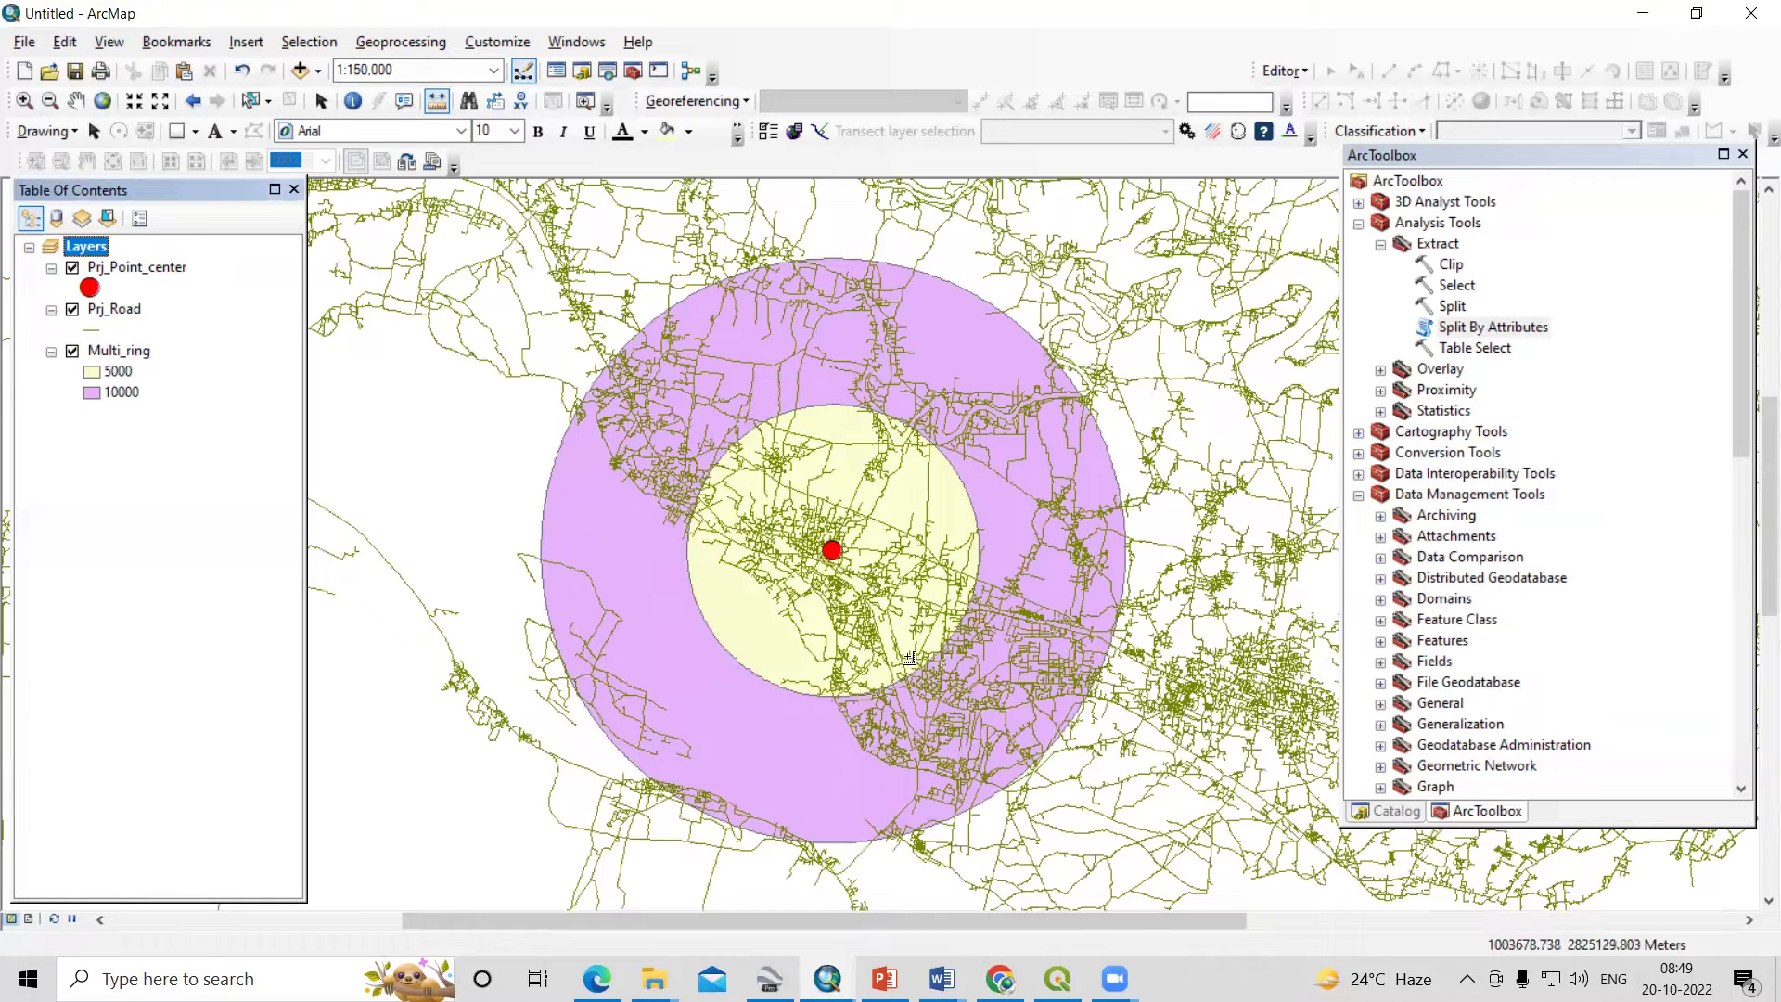
- Bring the YouTube channel window forward and scroll through the page
mouse_move(1000, 979)
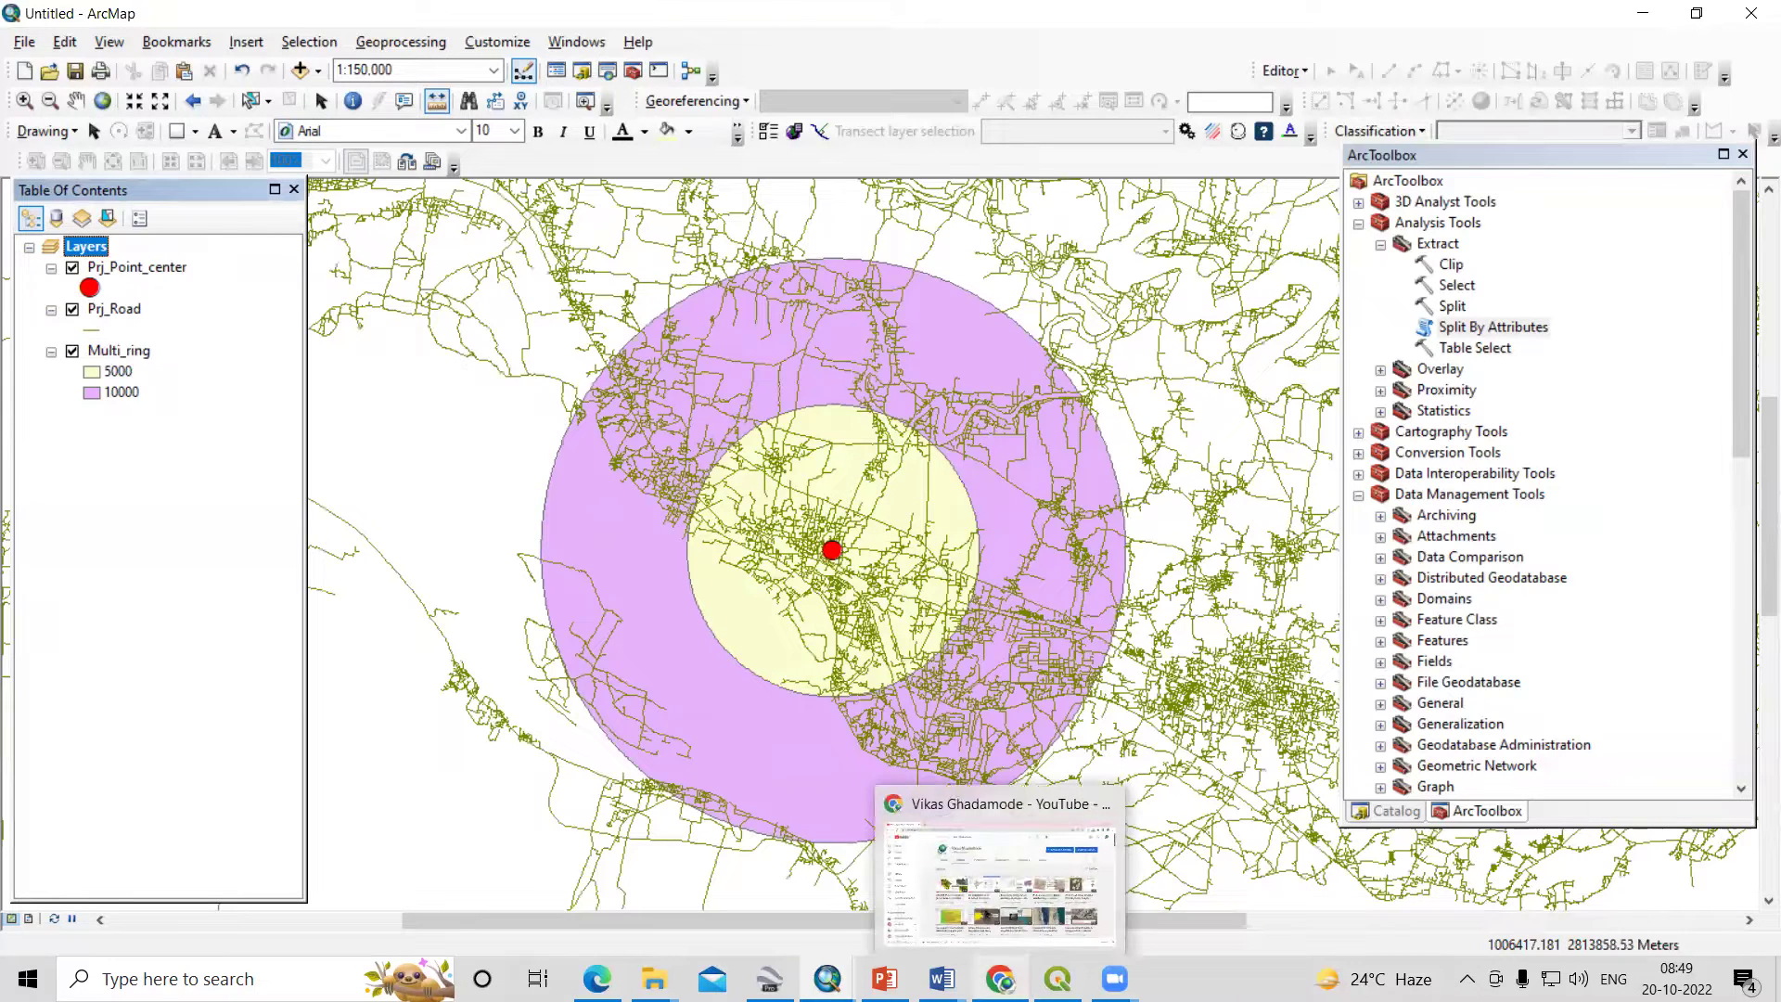
click(984, 904)
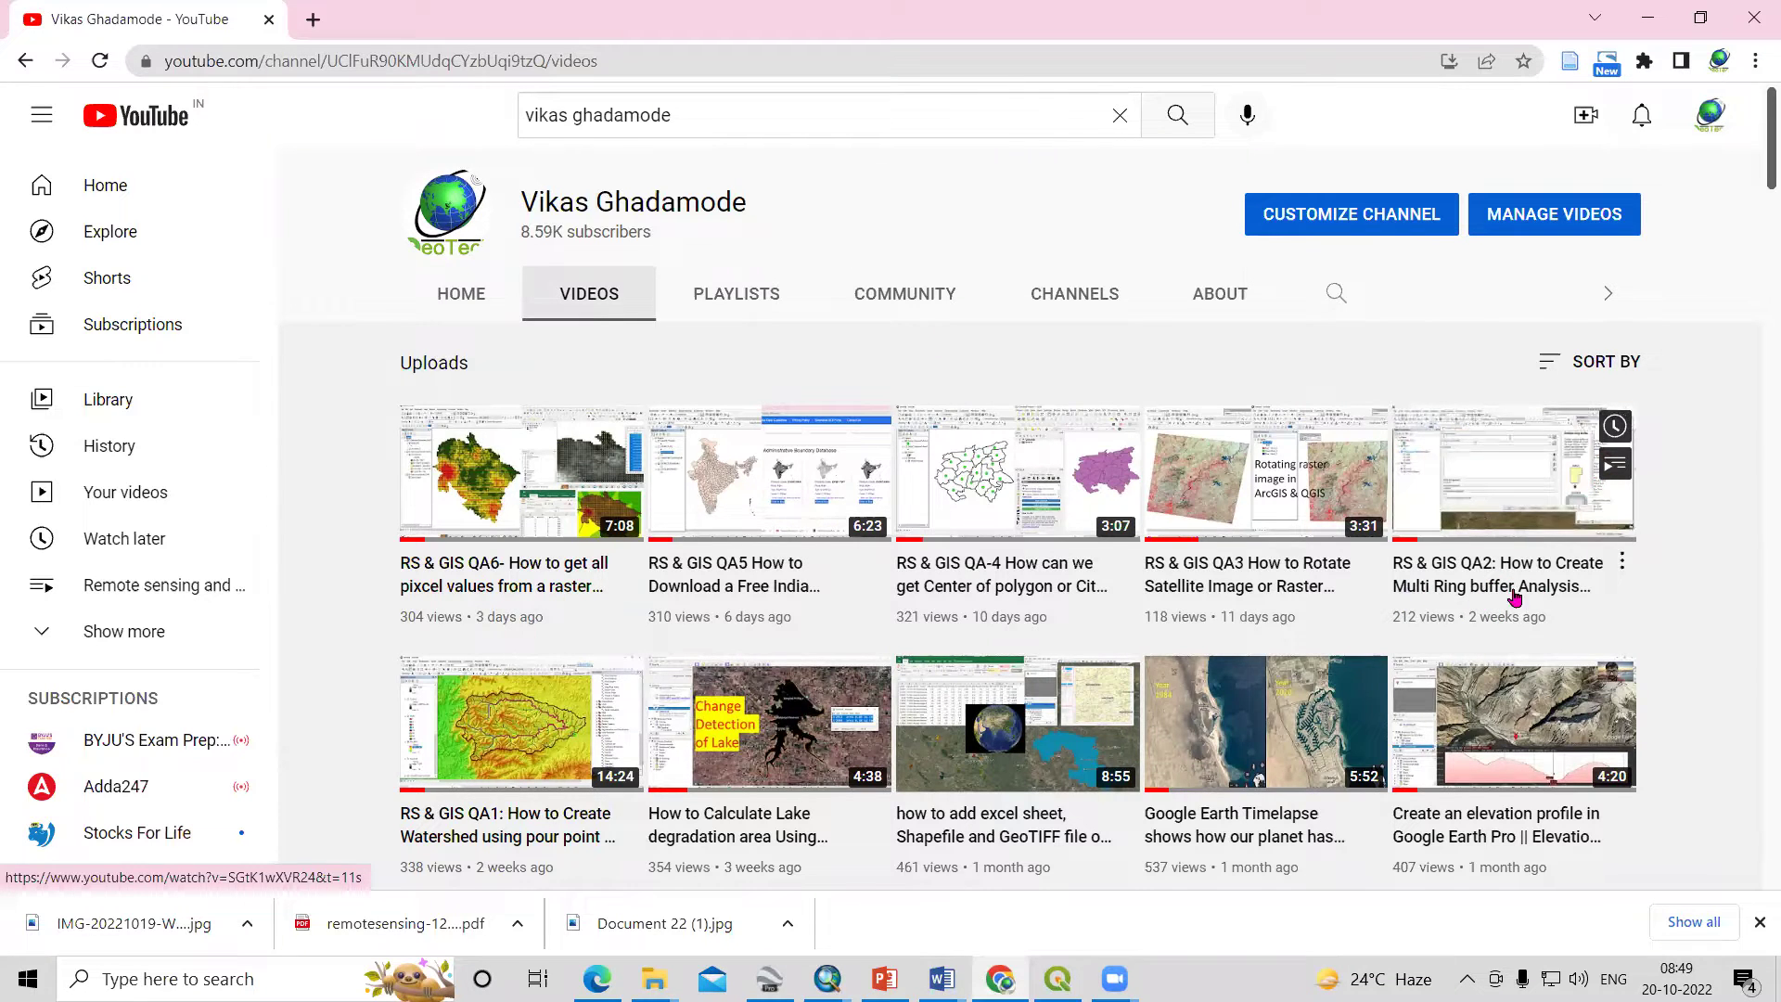
scroll(1153, 674, down, 3)
scroll(1153, 674, down, 20)
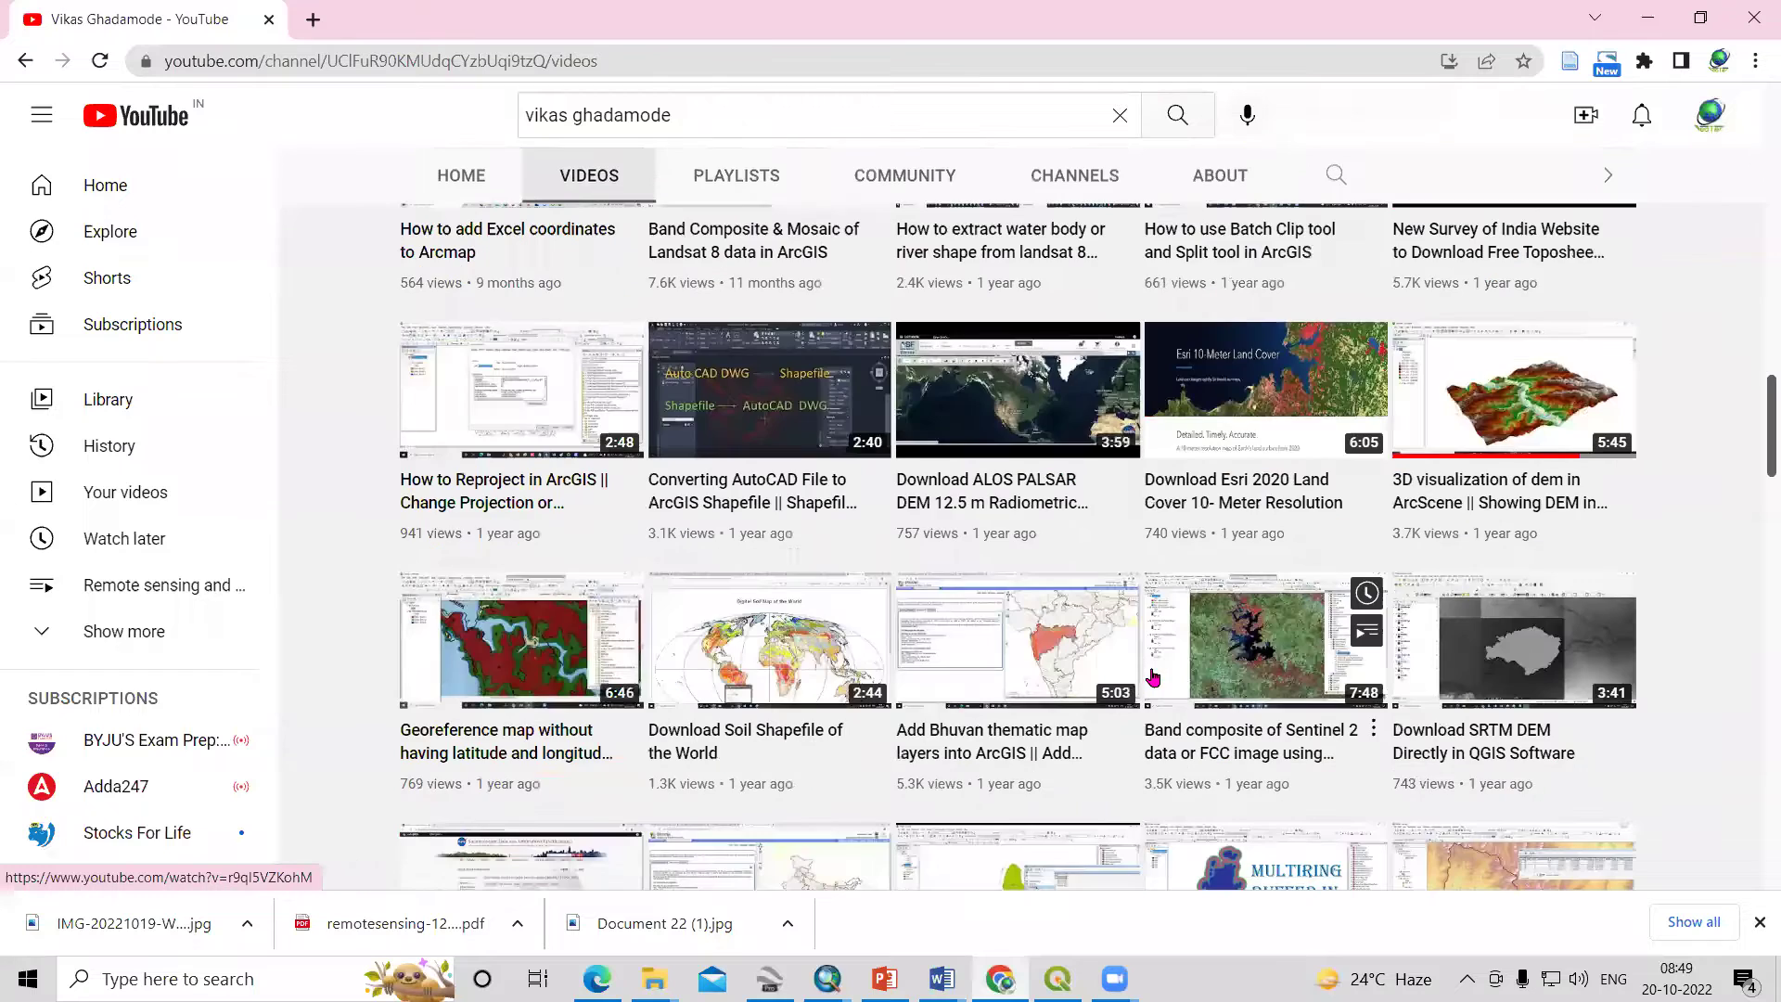
scroll(1153, 678, down, 10)
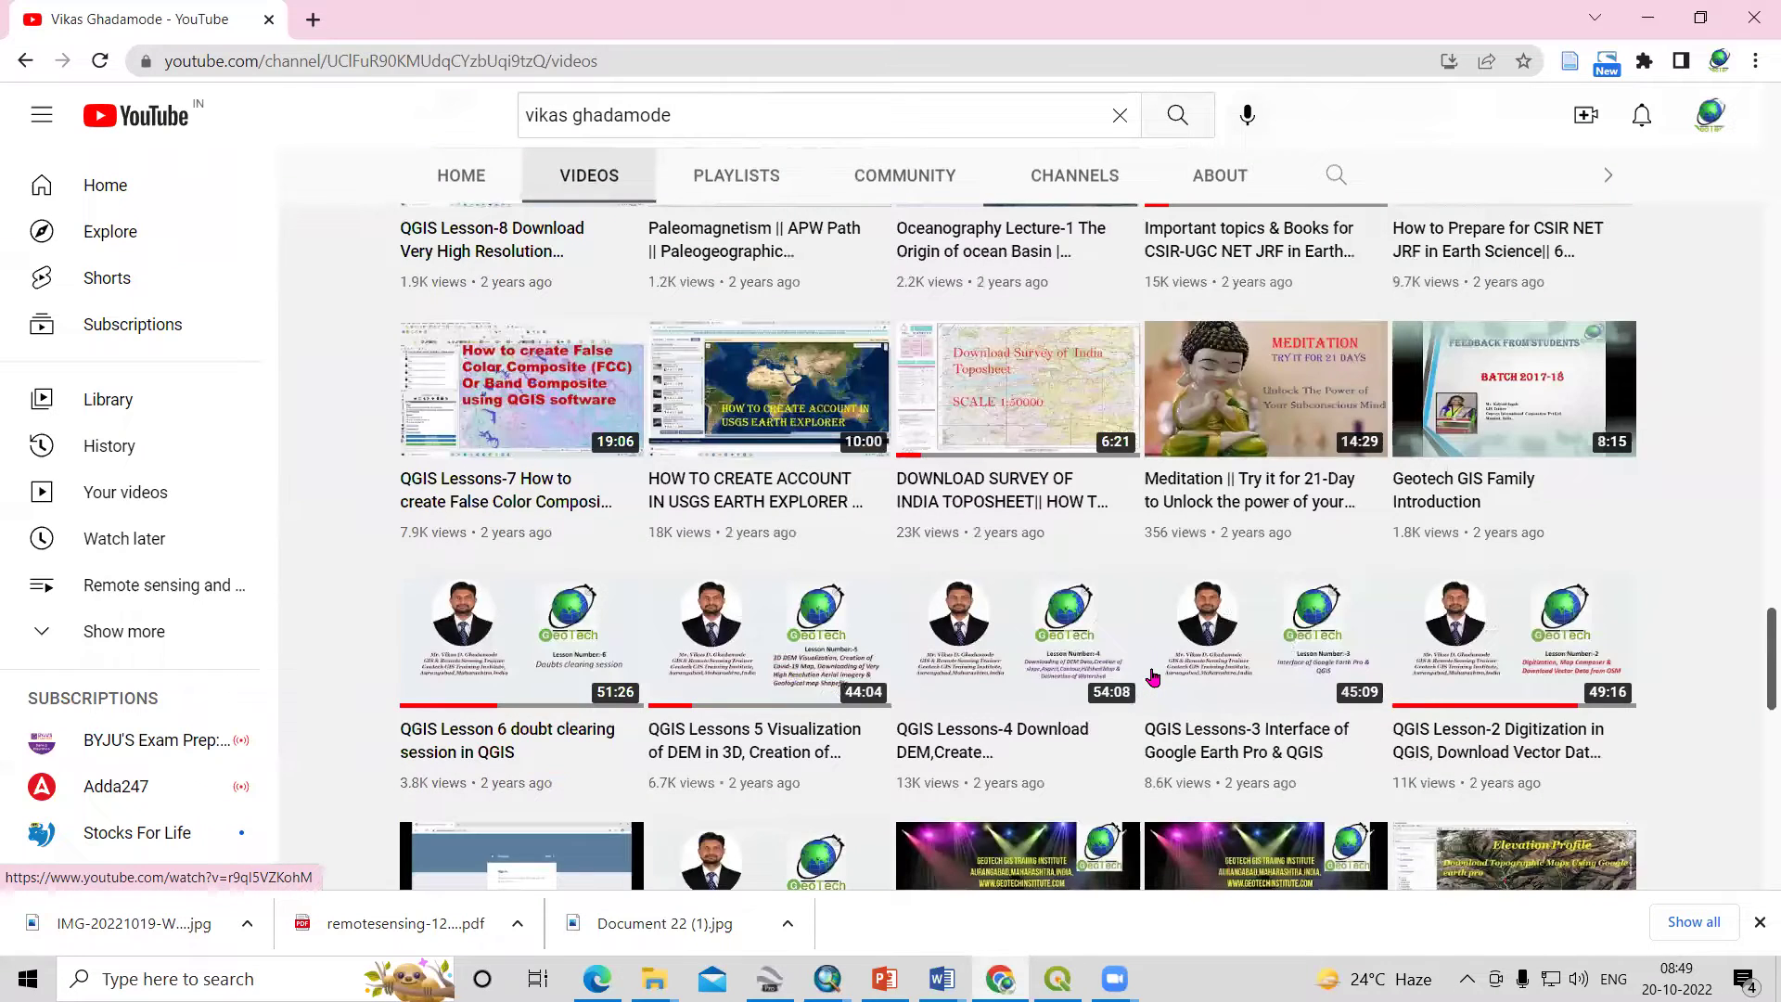
scroll(1153, 678, down, 10)
scroll(1276, 570, down, 1)
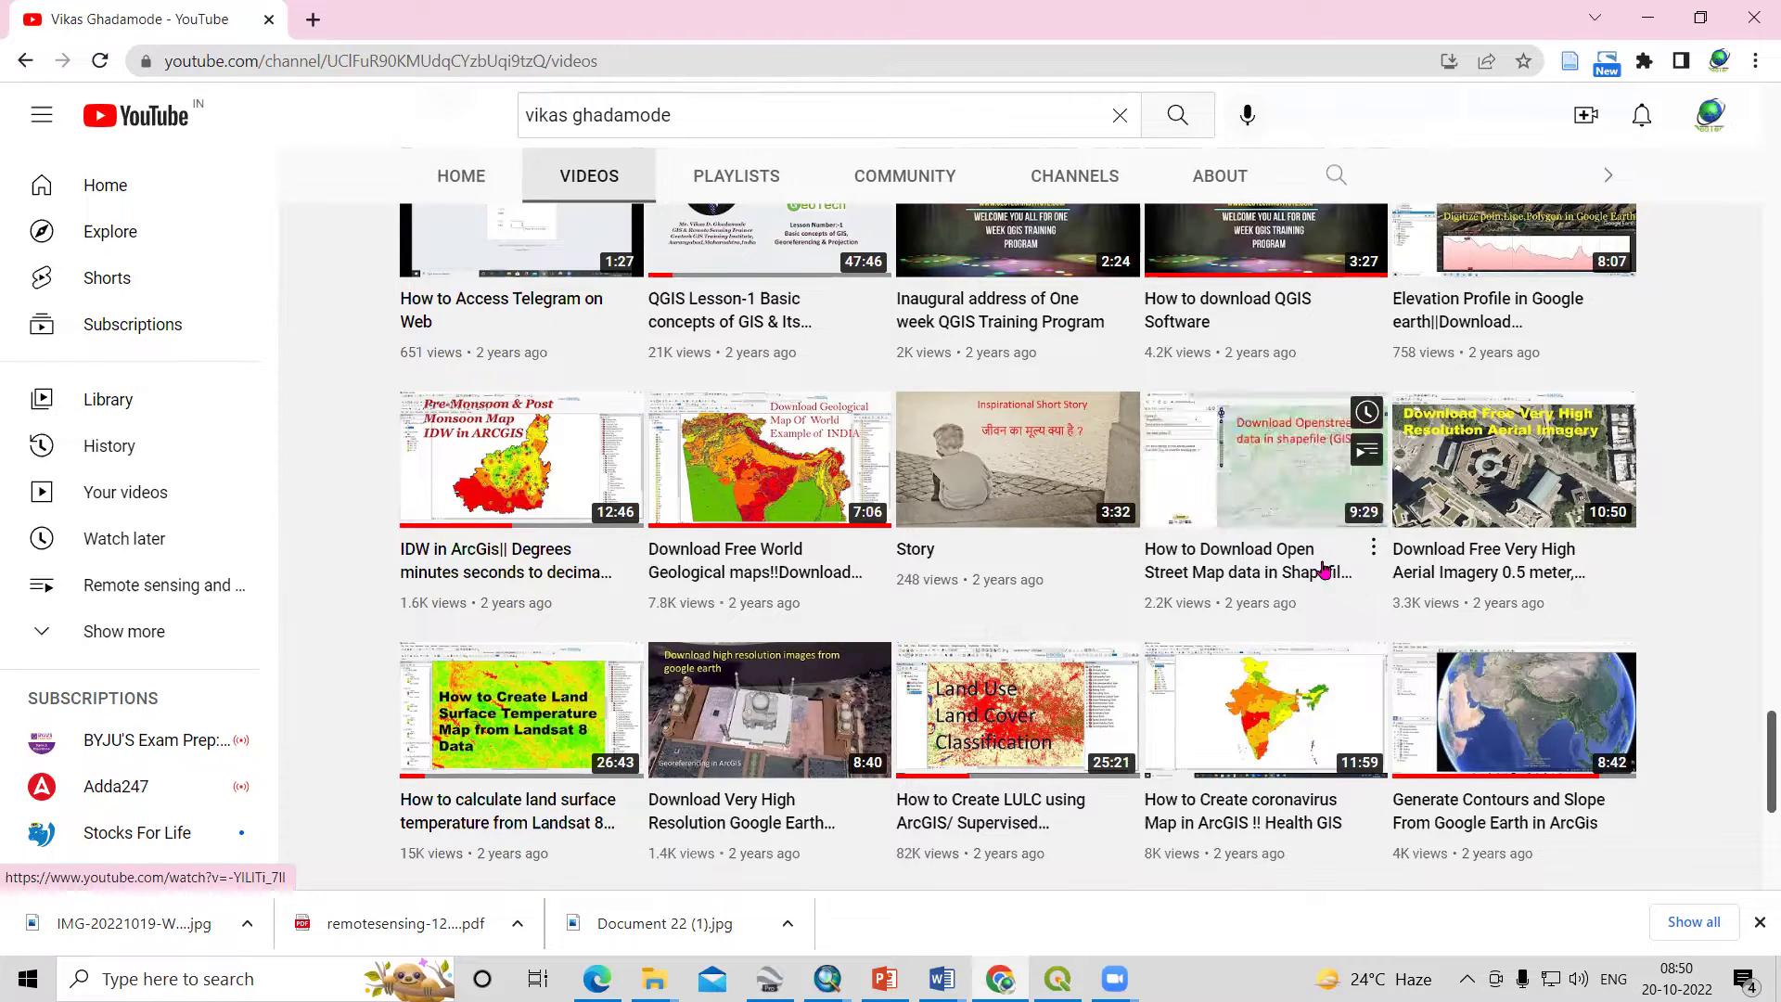
scroll(1249, 515, up, 10)
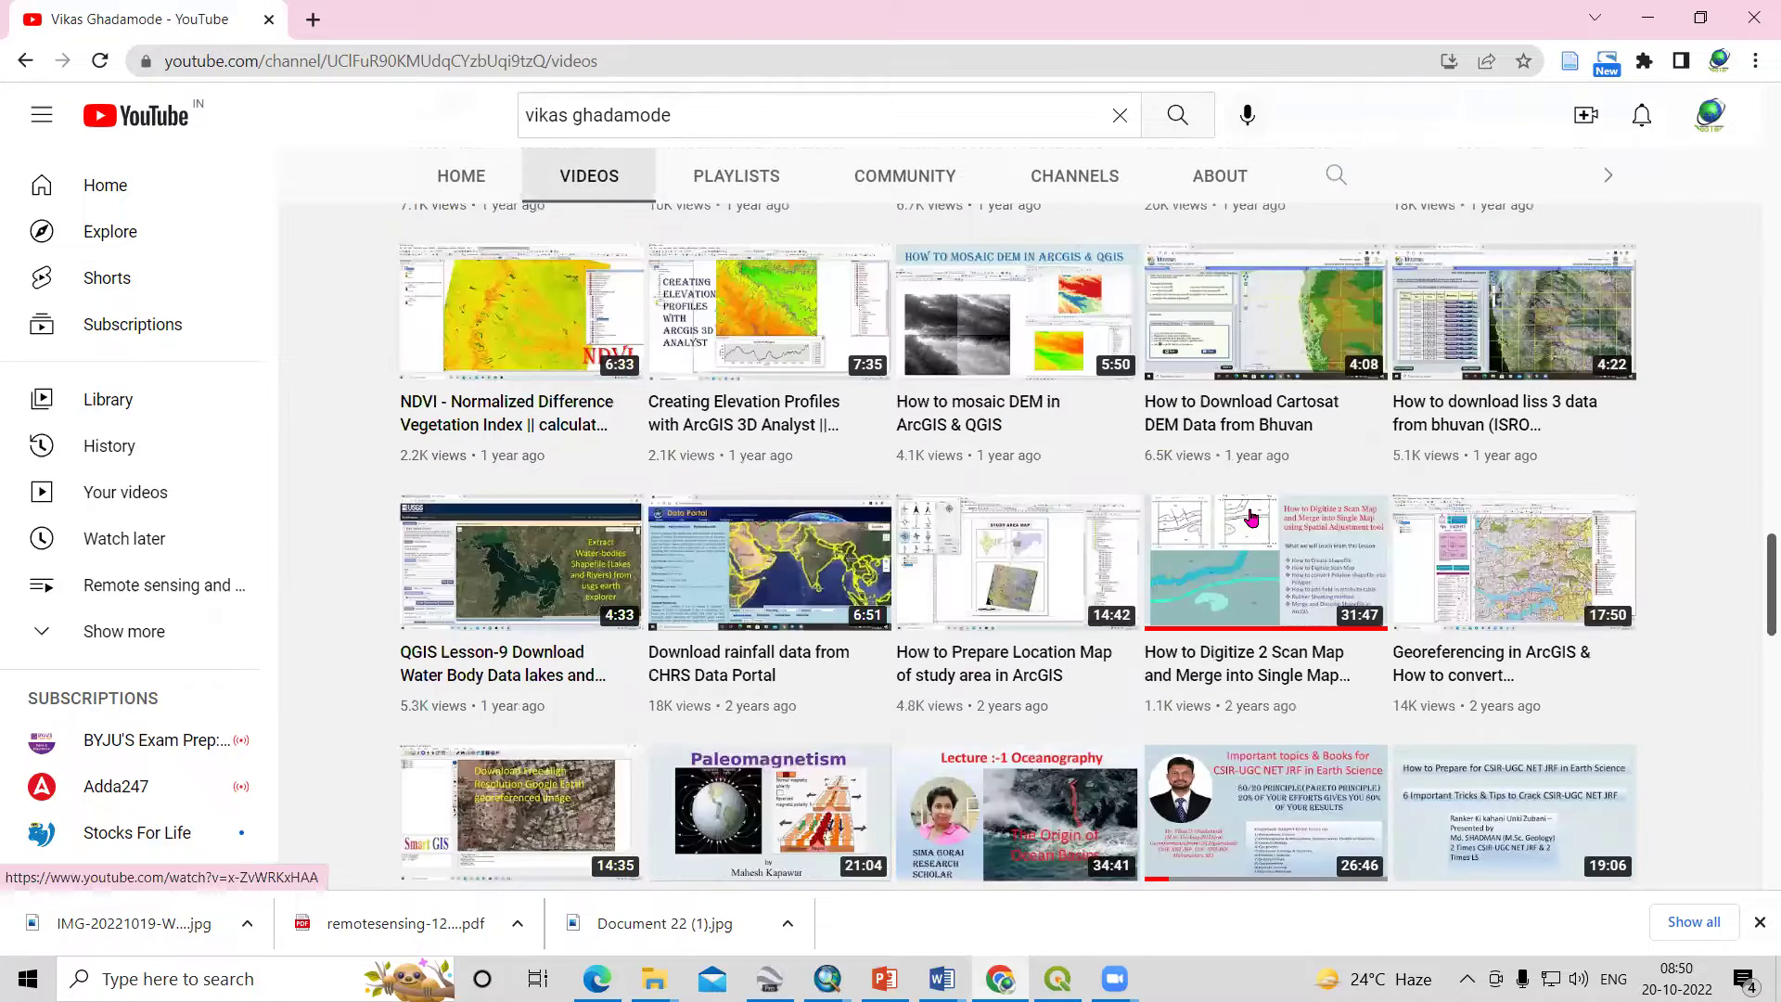
scroll(1250, 517, up, 5)
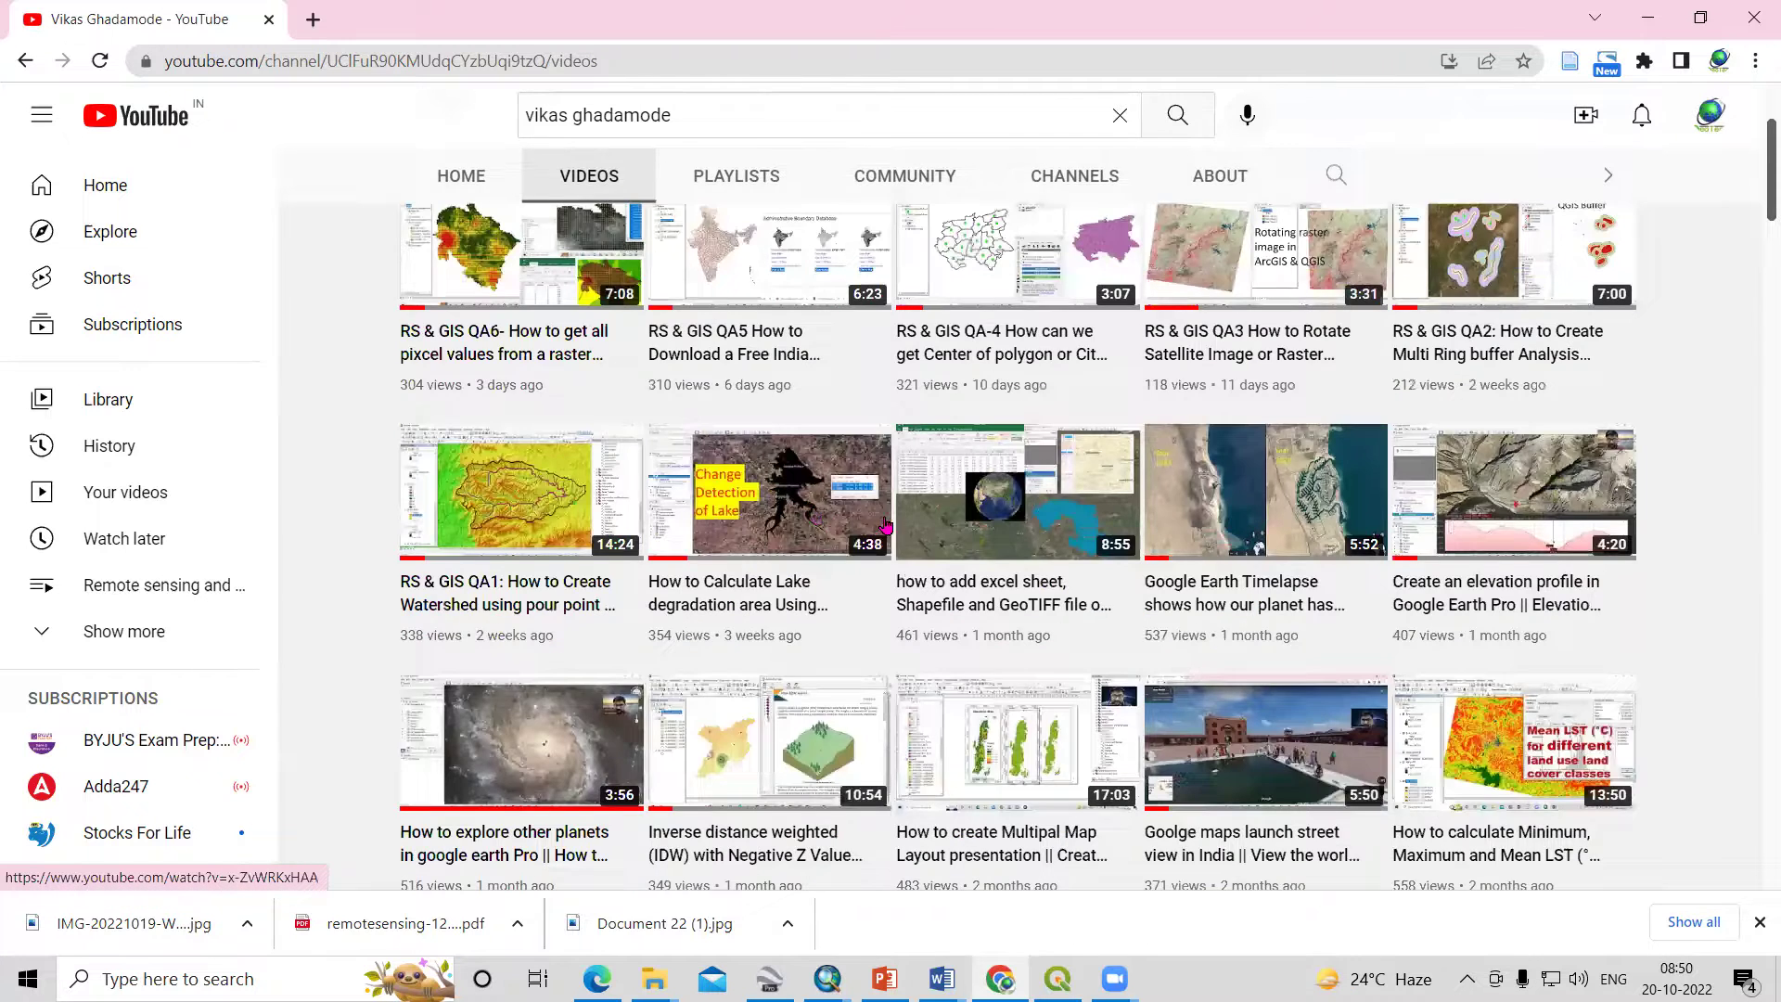
scroll(1062, 784, up, 2)
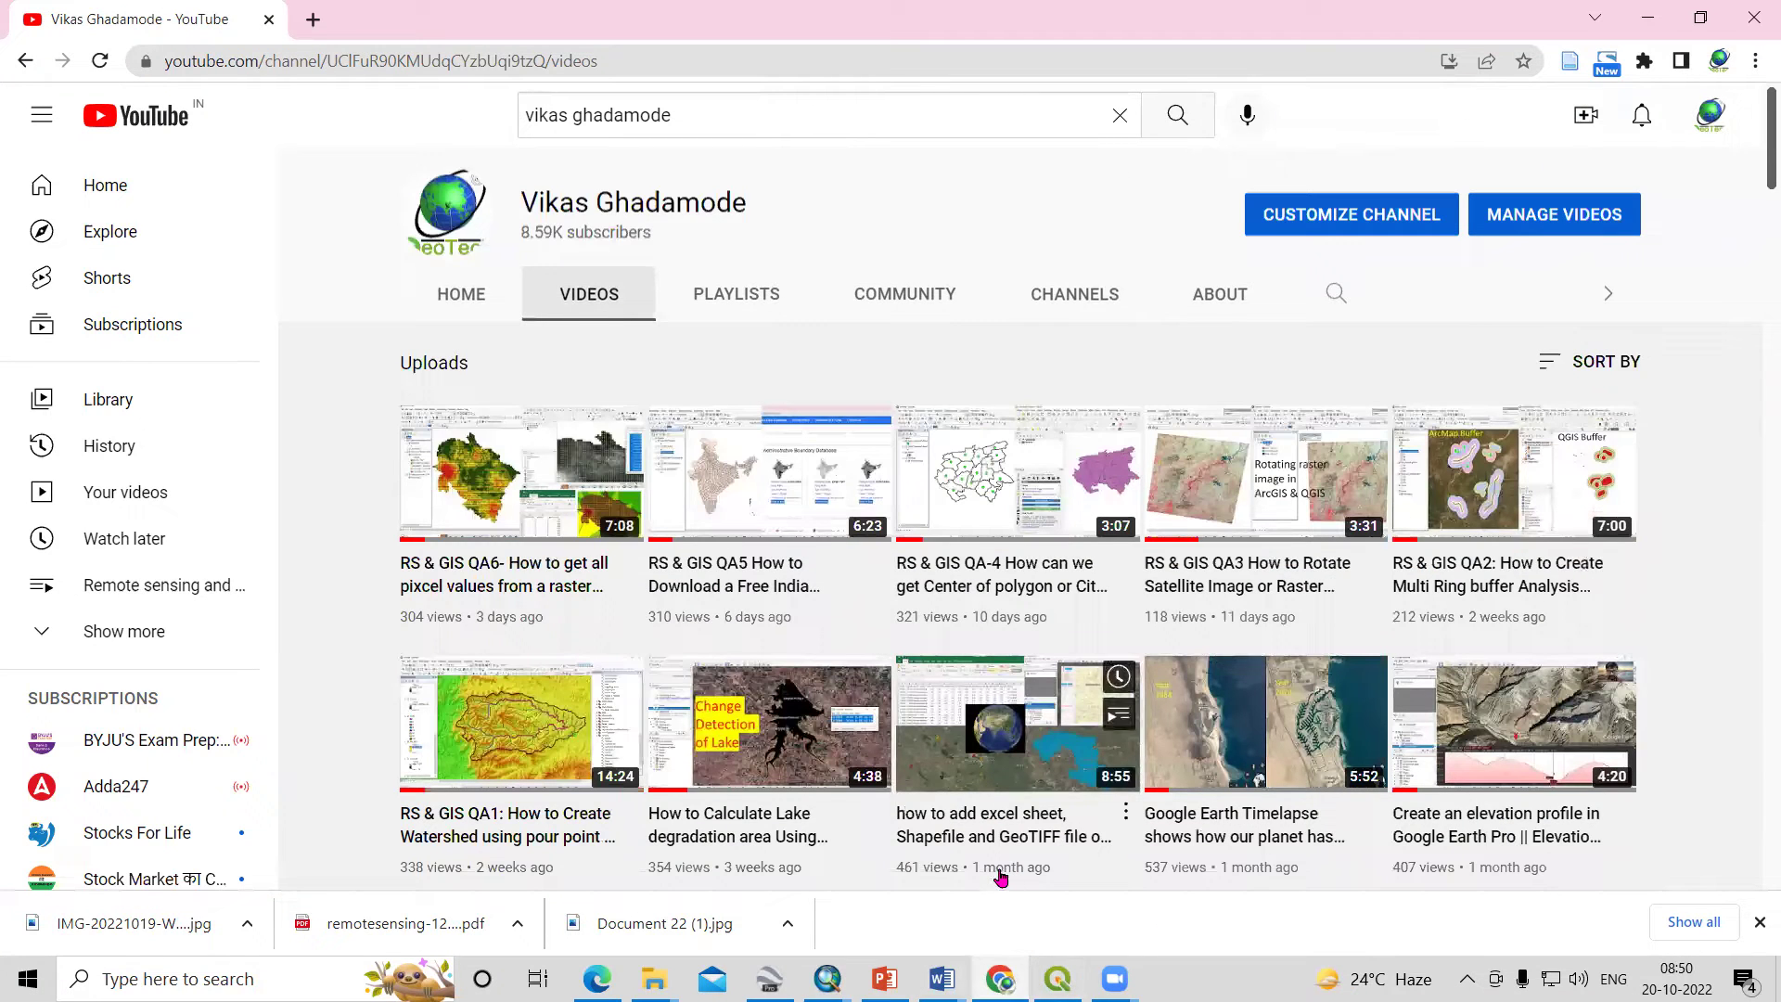
- Back in ArcMap, collapse the Analysis Tools group and toggle Multi_ring off and on
key(alt+Tab)
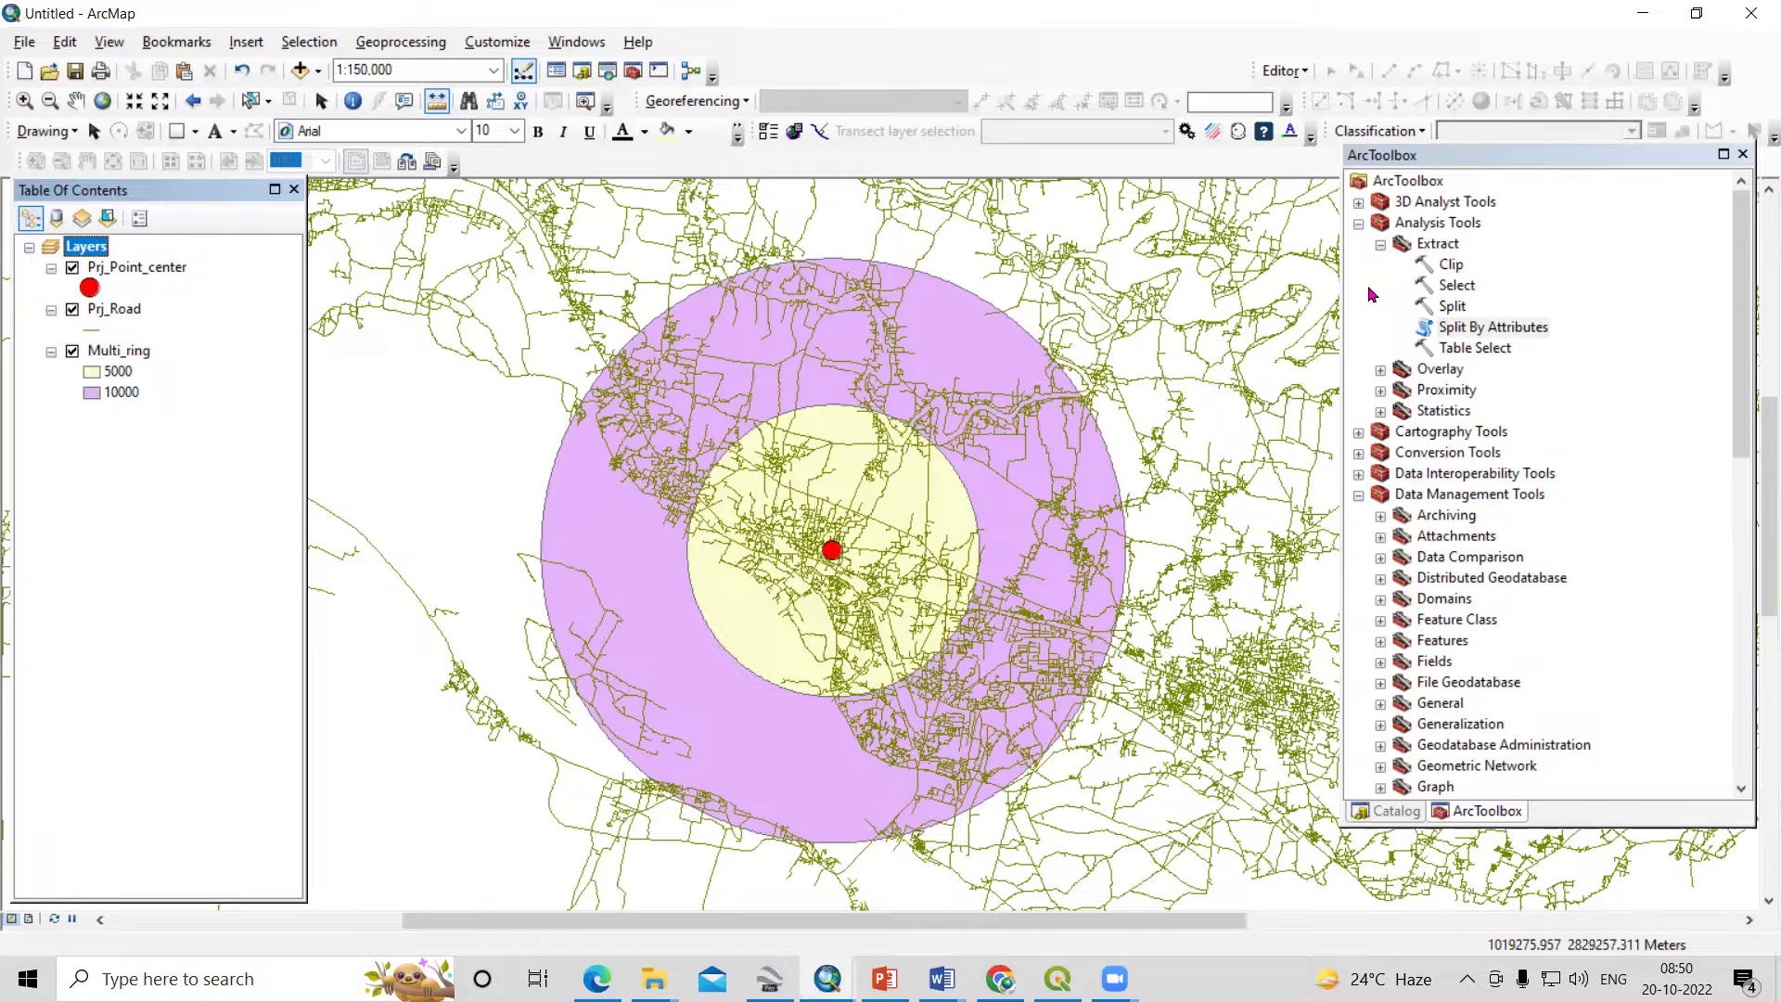
click(1358, 224)
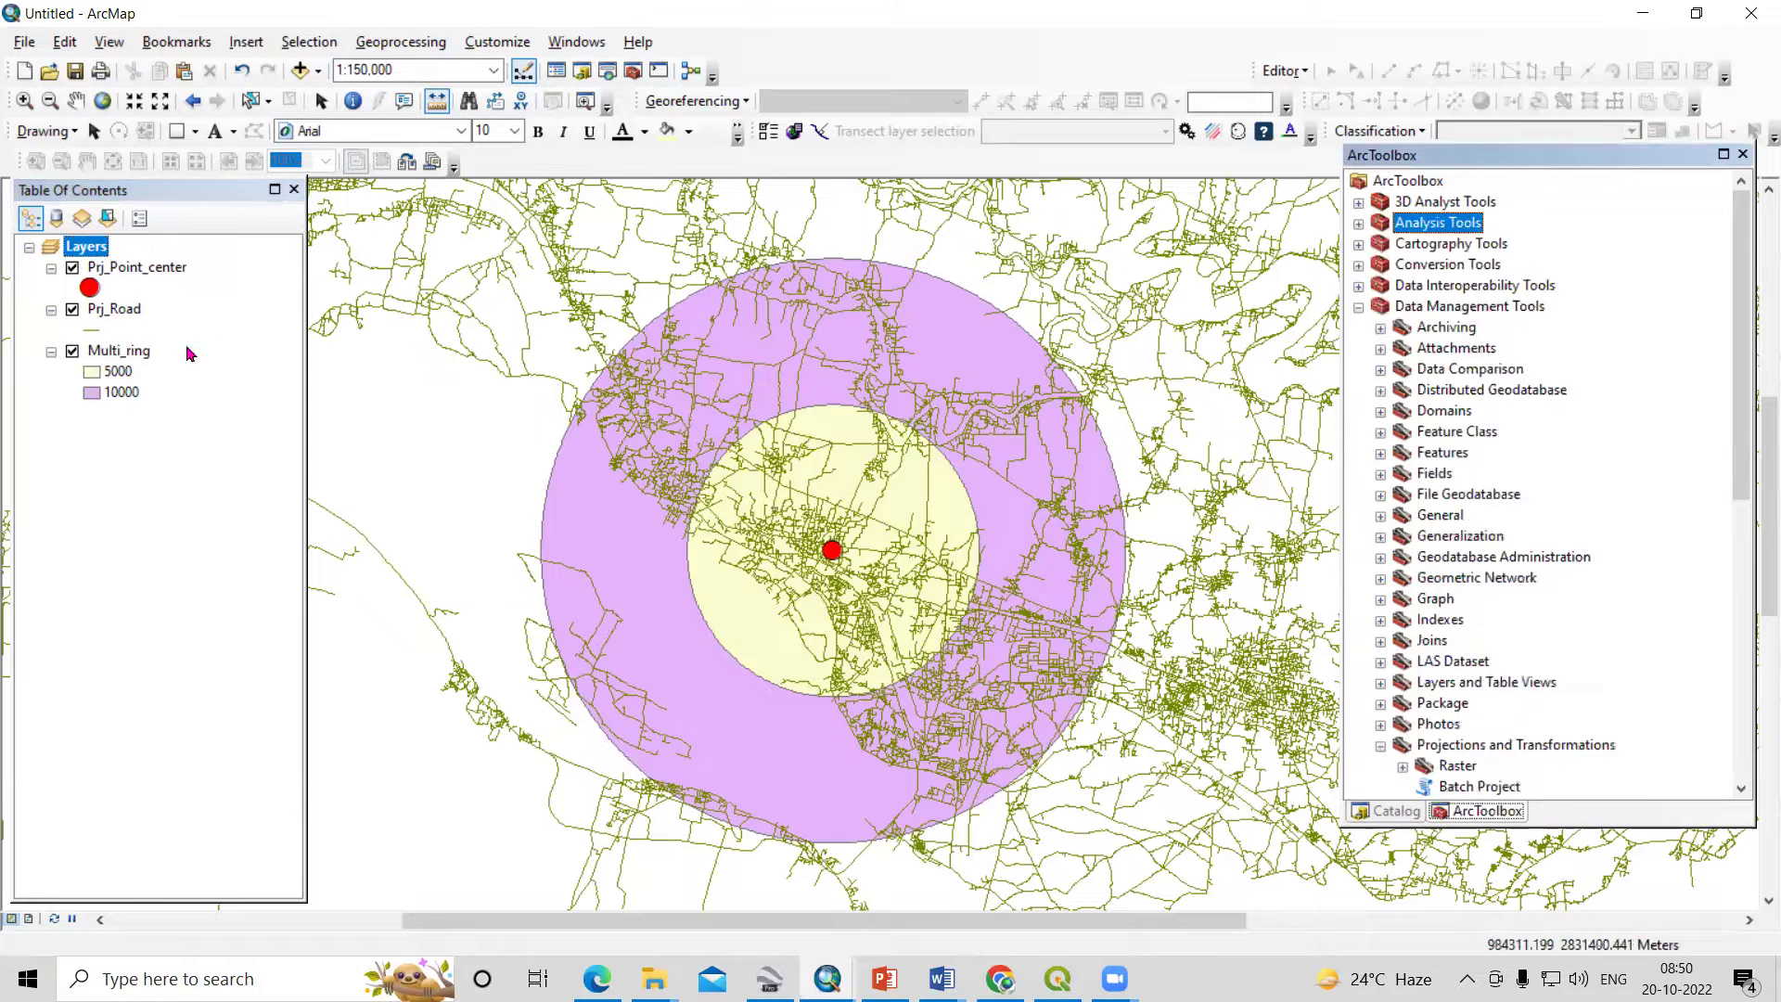
click(71, 353)
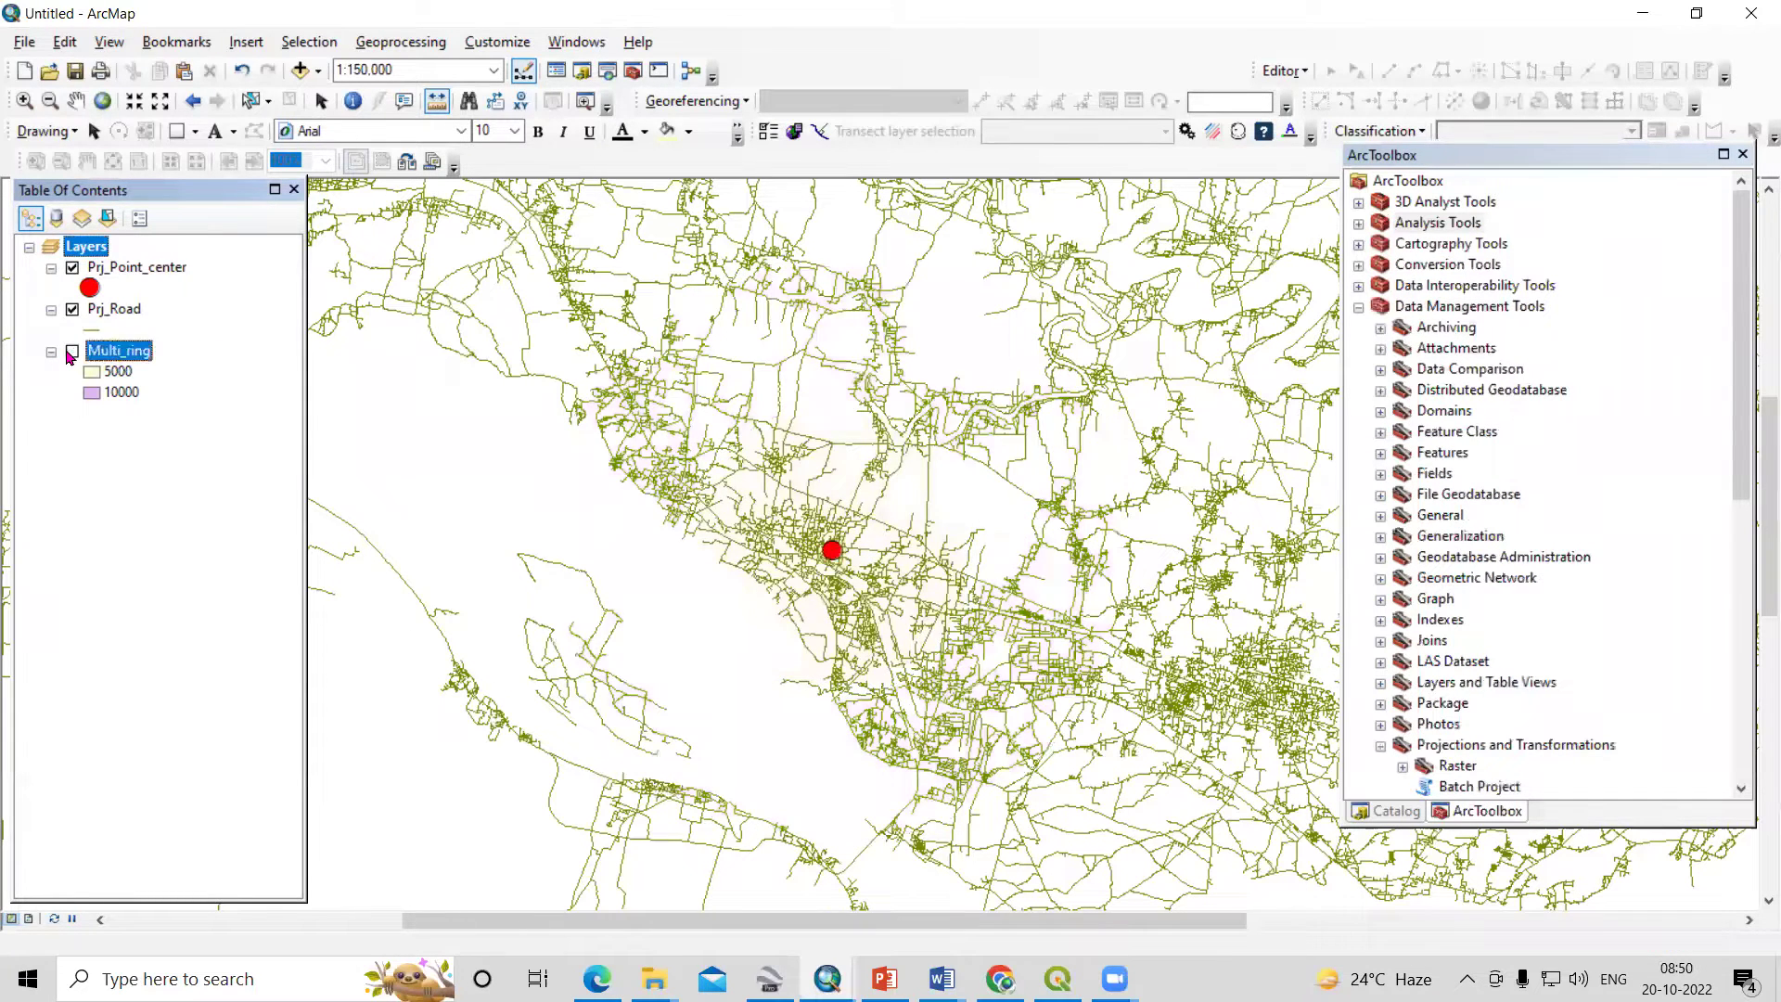
click(72, 354)
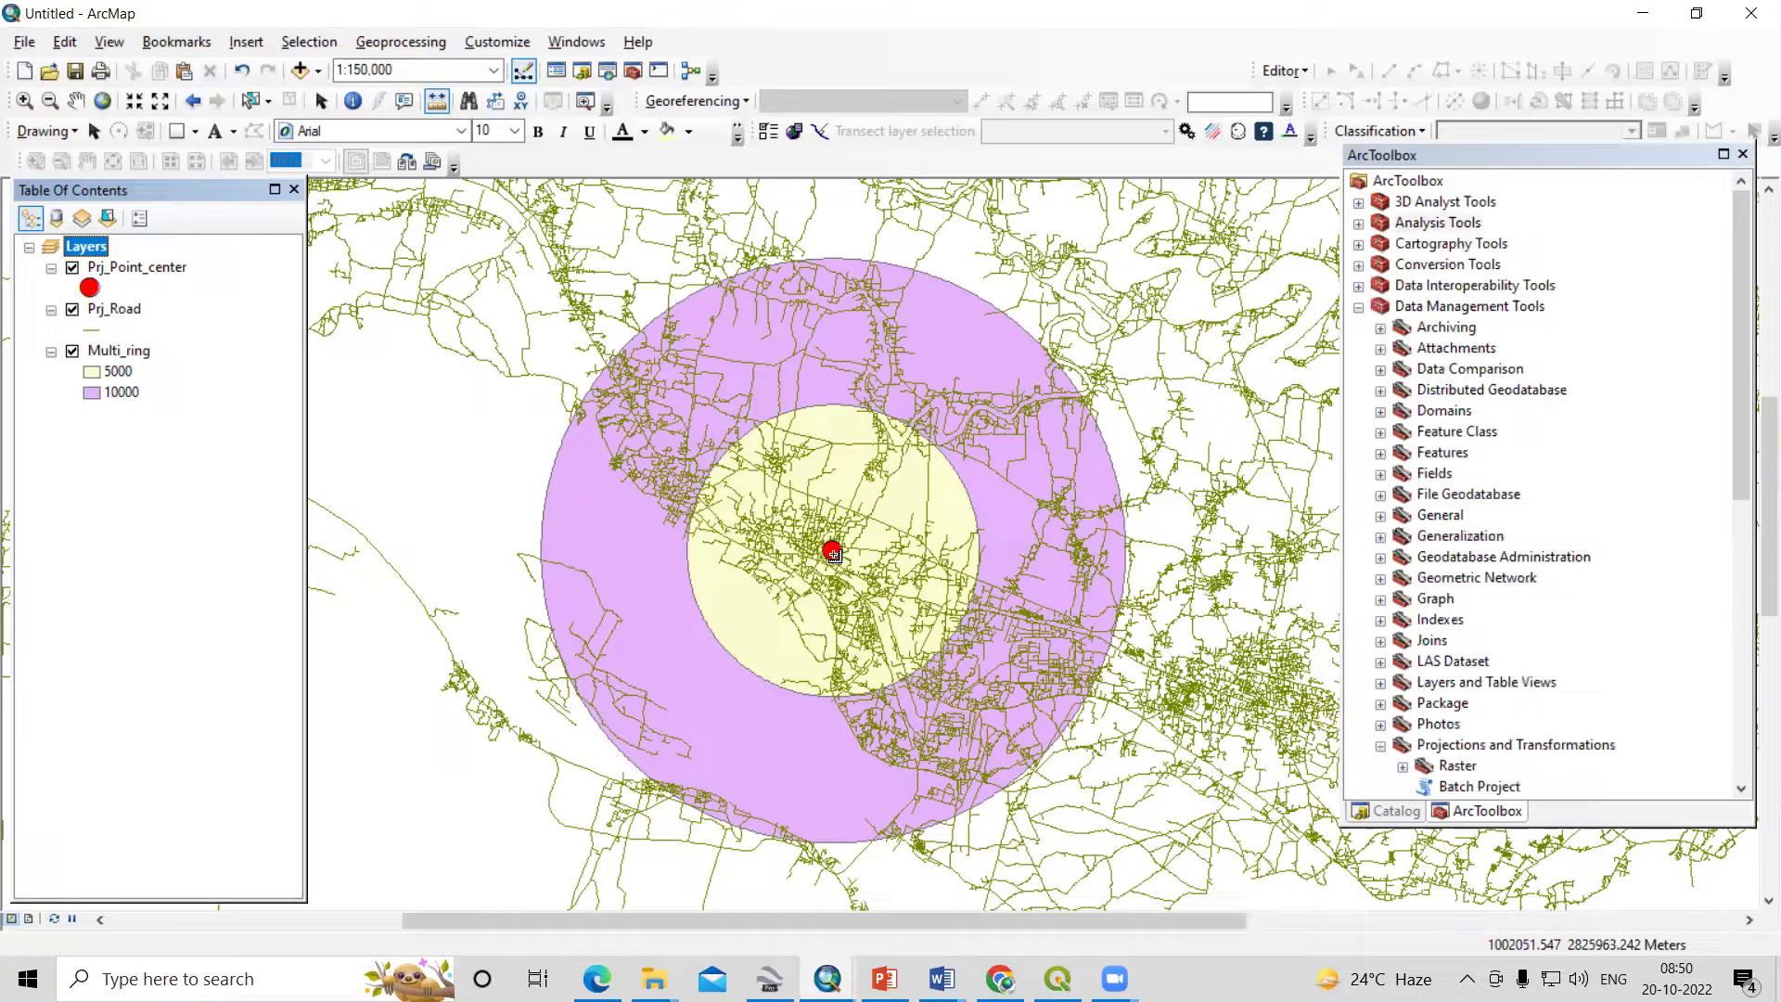
- Select Prj_Point_center, Multi_ring and Prj_Road in turn, then open Prj_Road's context menu
click(149, 274)
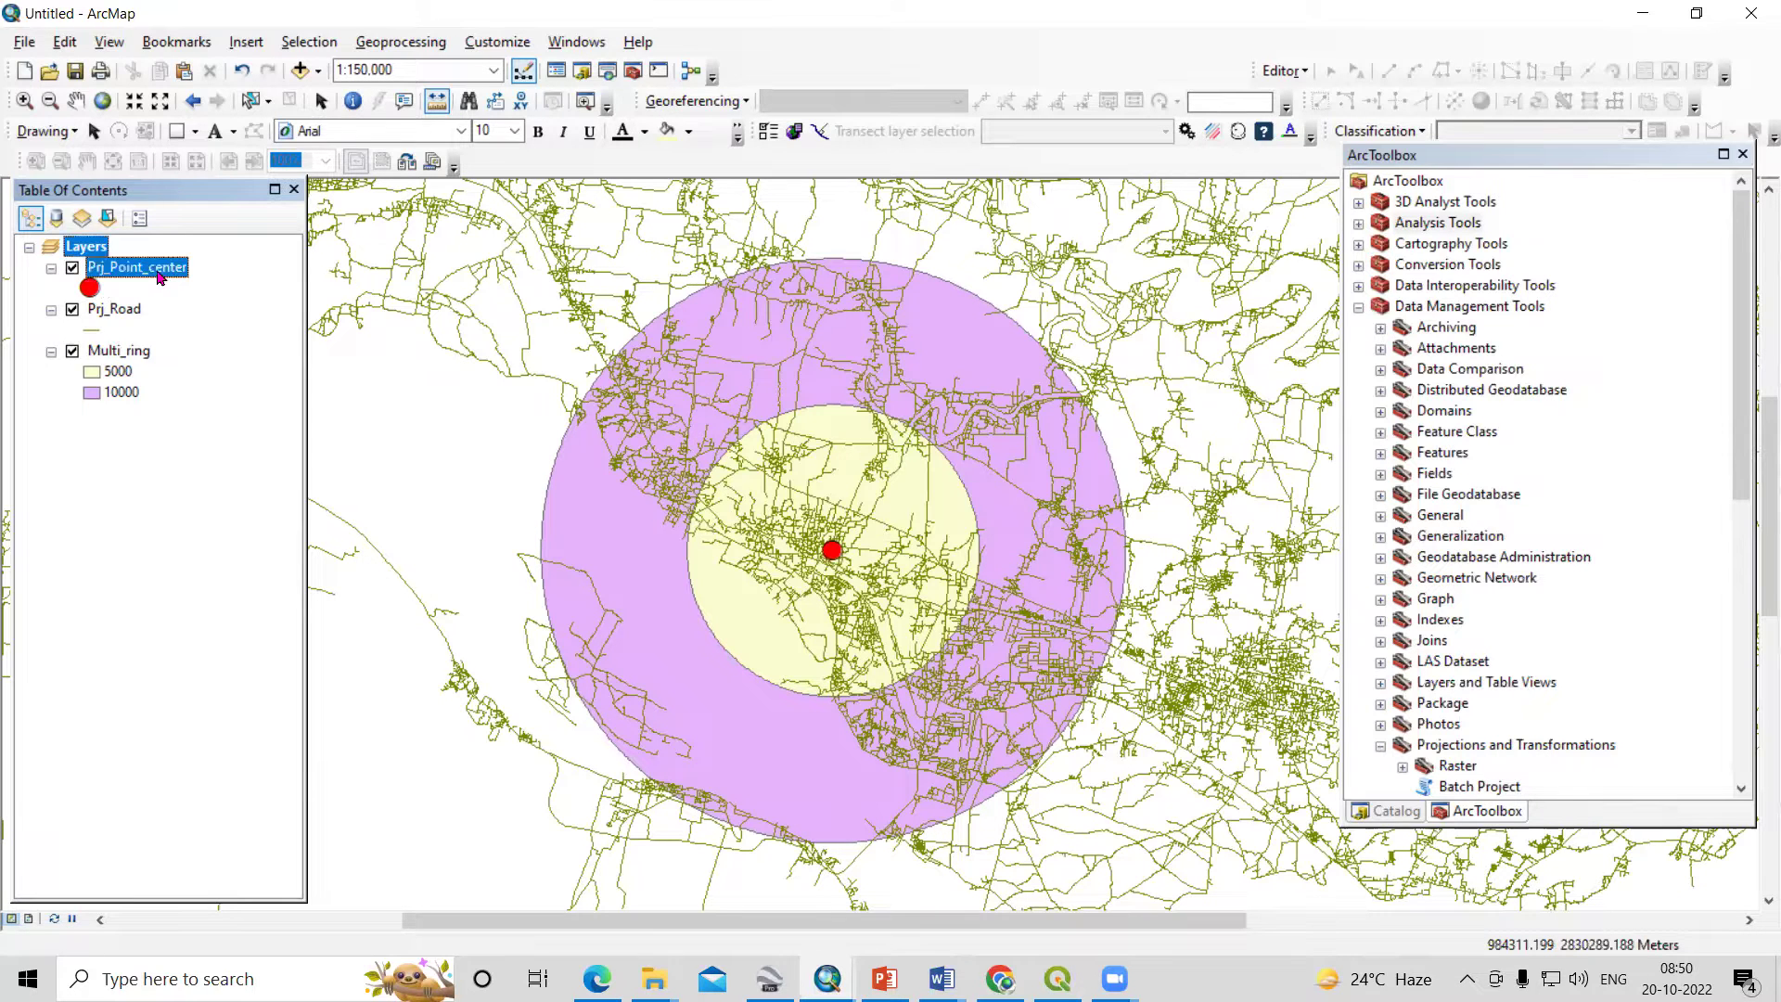
click(130, 352)
click(119, 313)
click(117, 269)
click(116, 313)
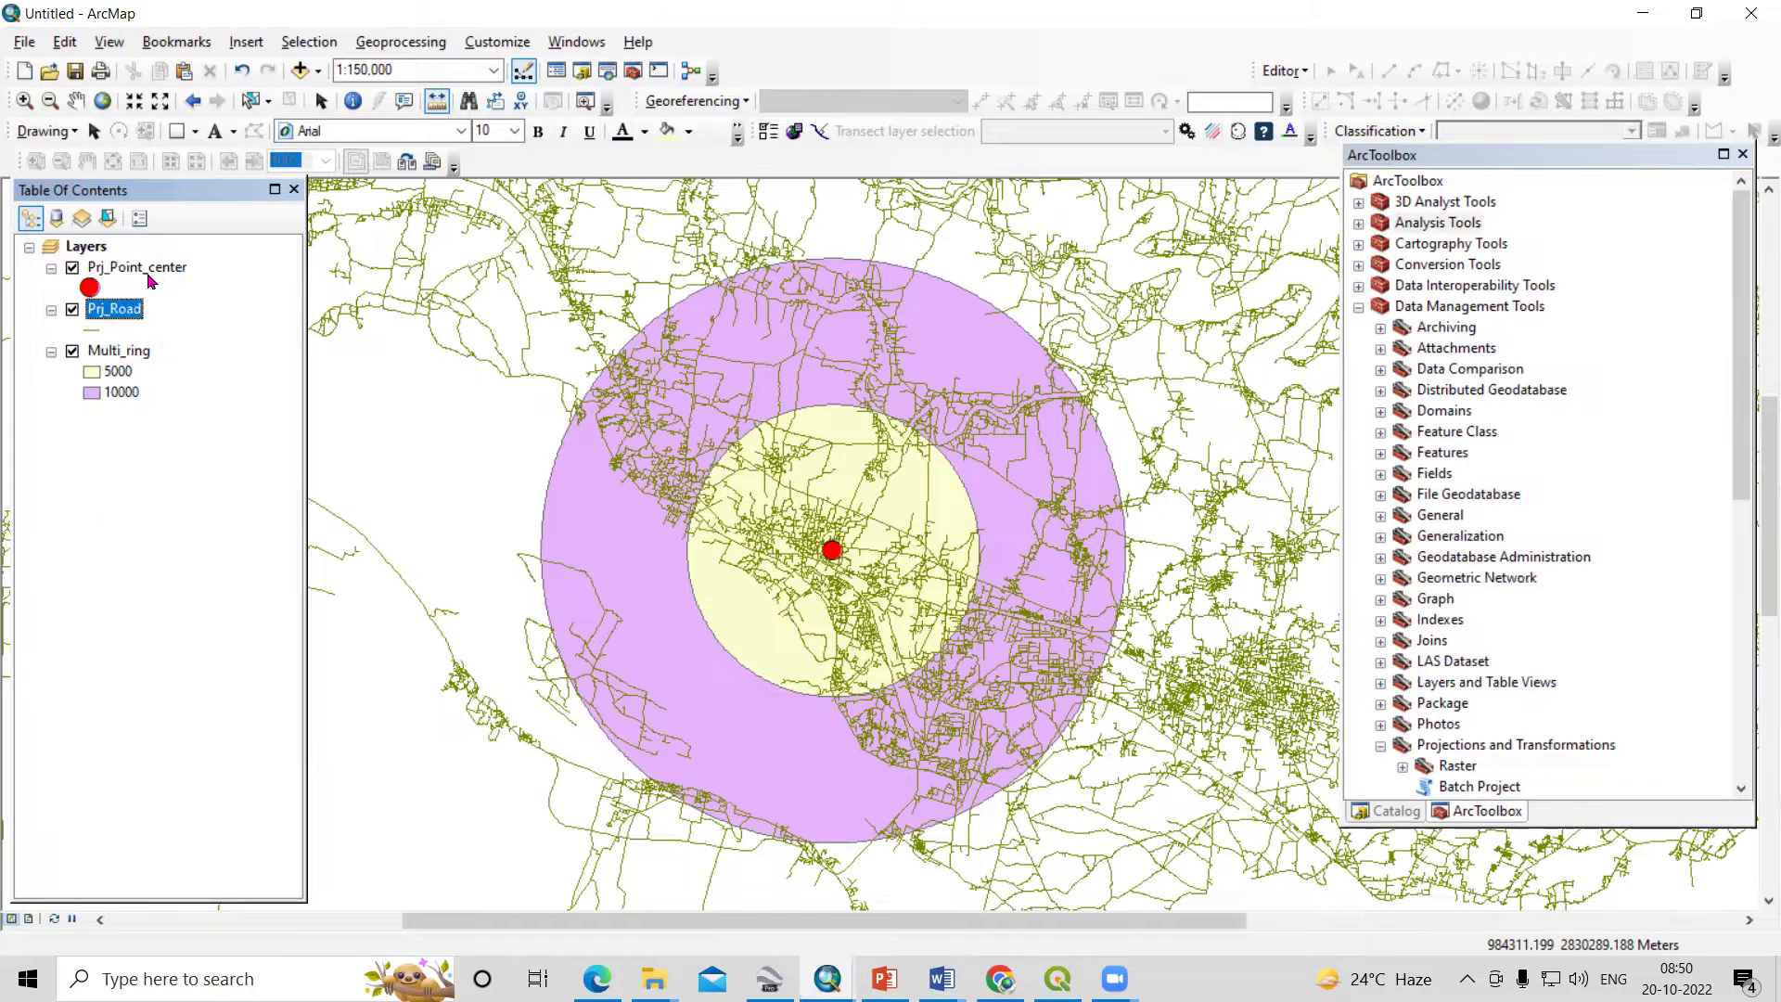
right_click(120, 316)
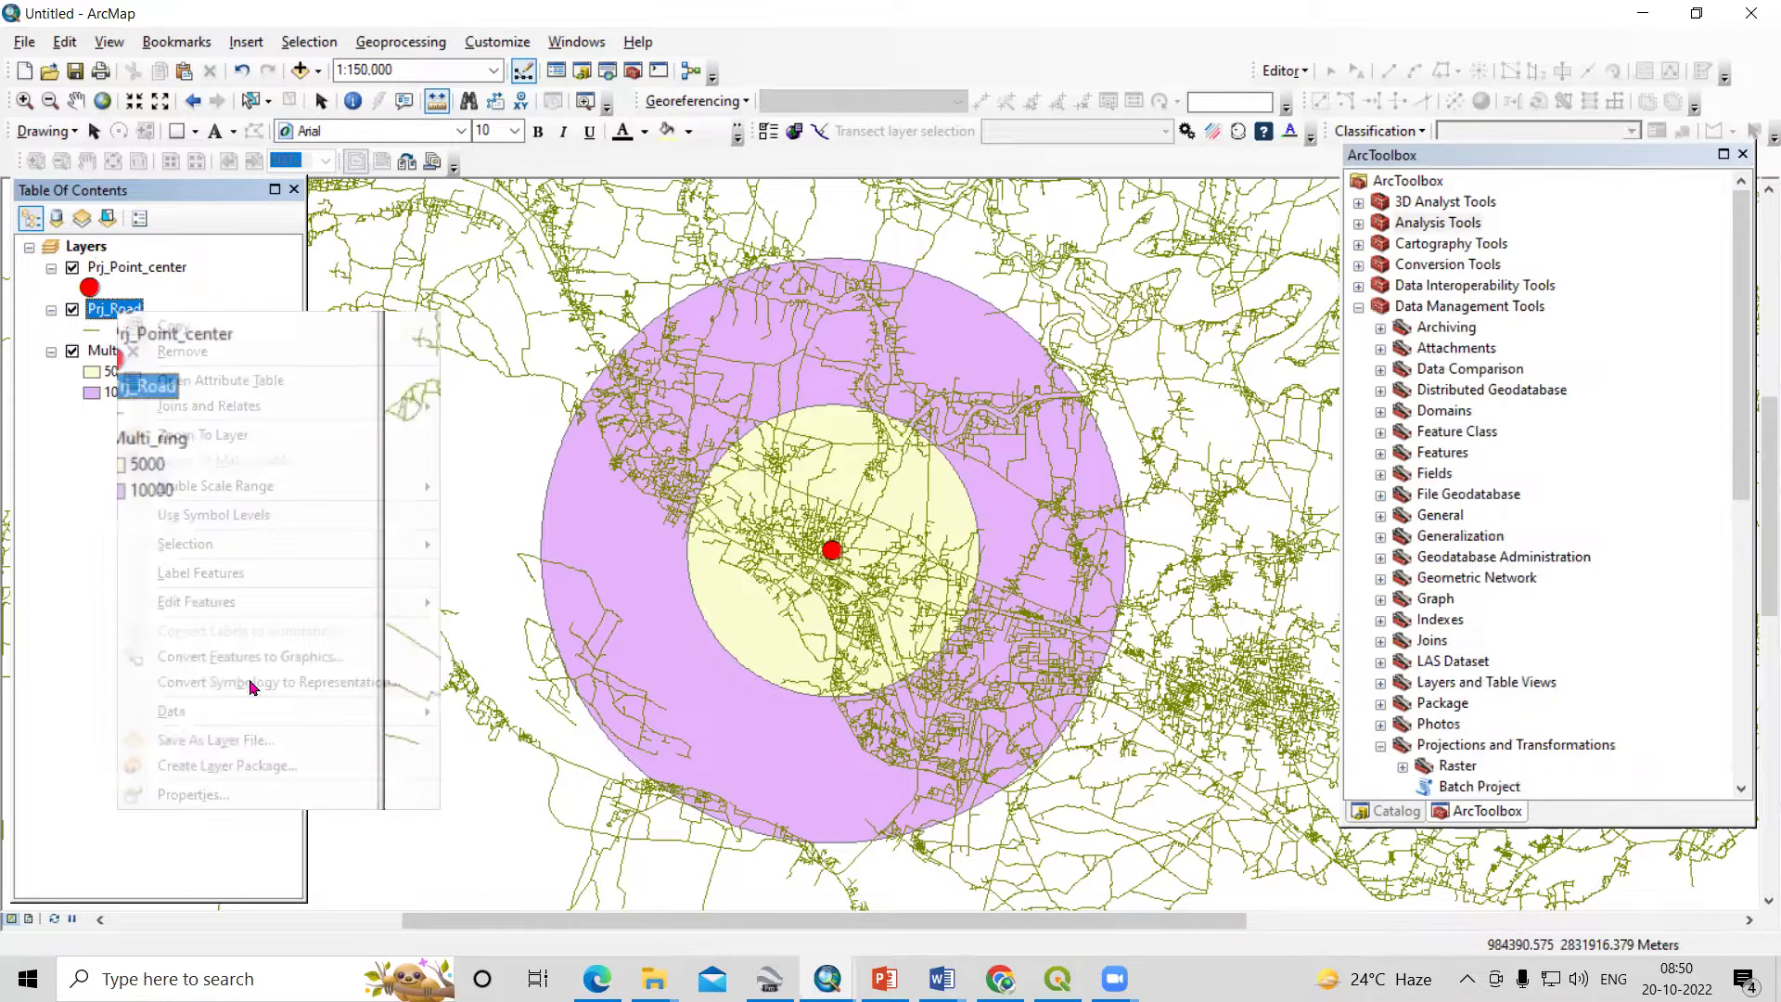
click(248, 795)
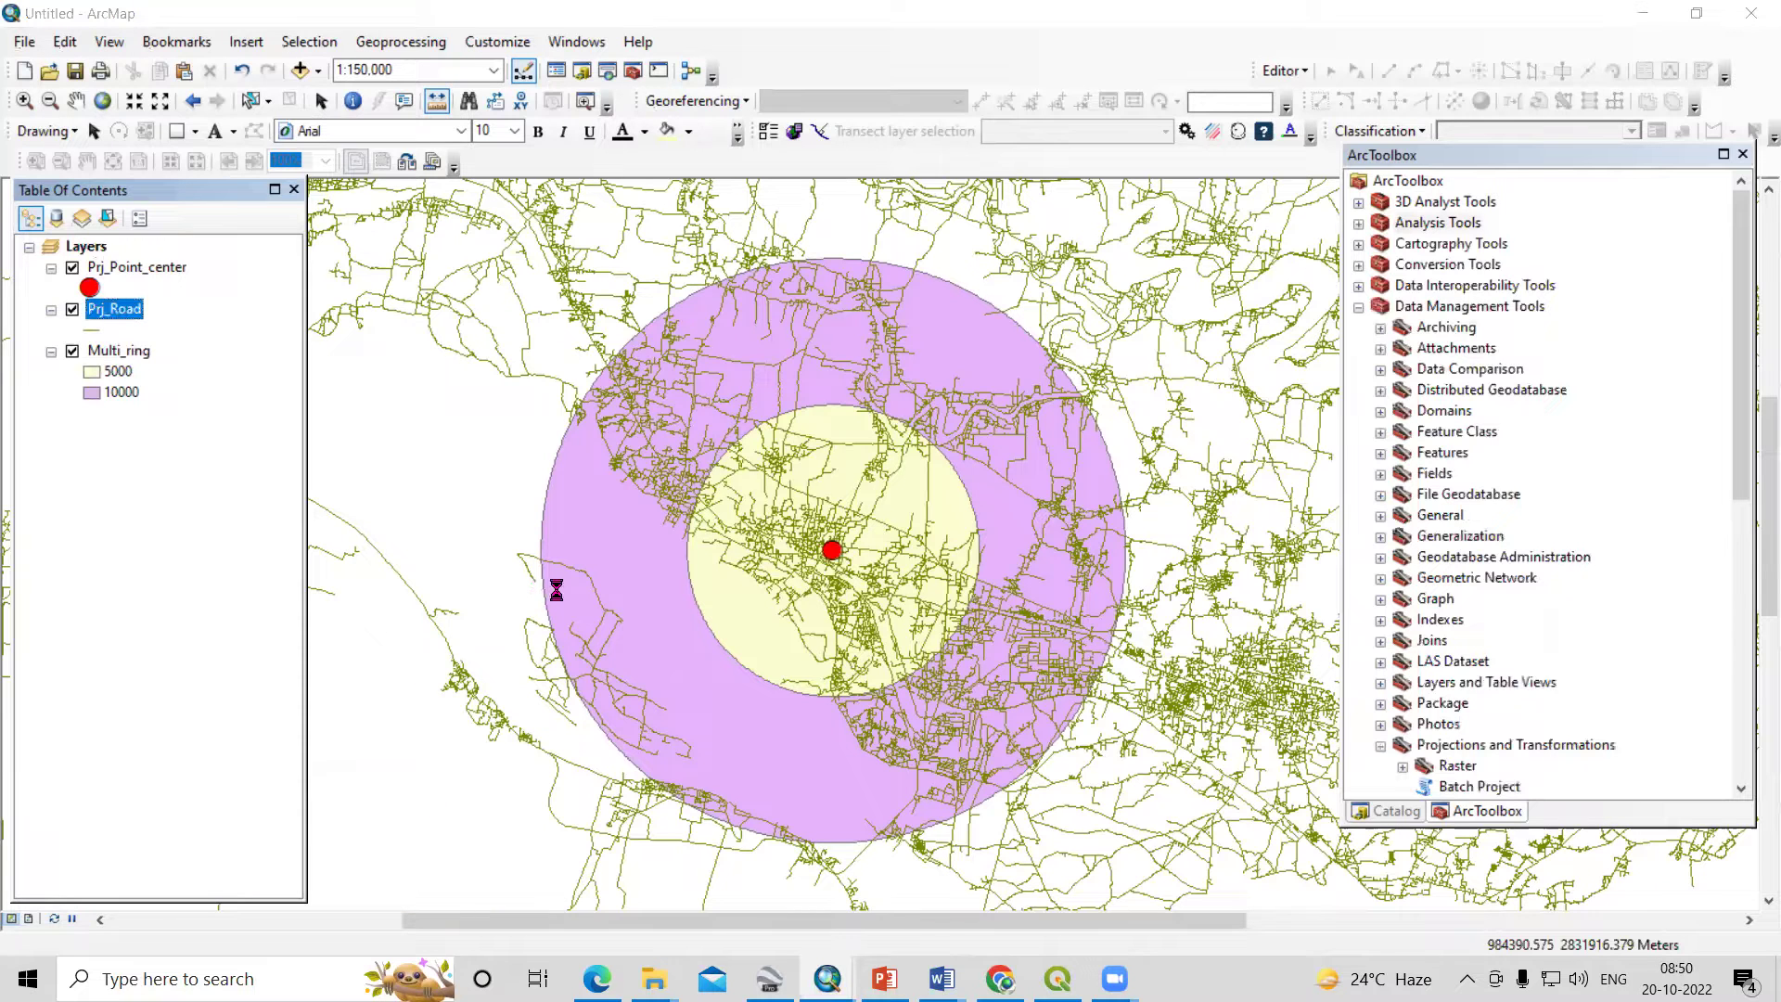
drag(747, 506, 897, 505)
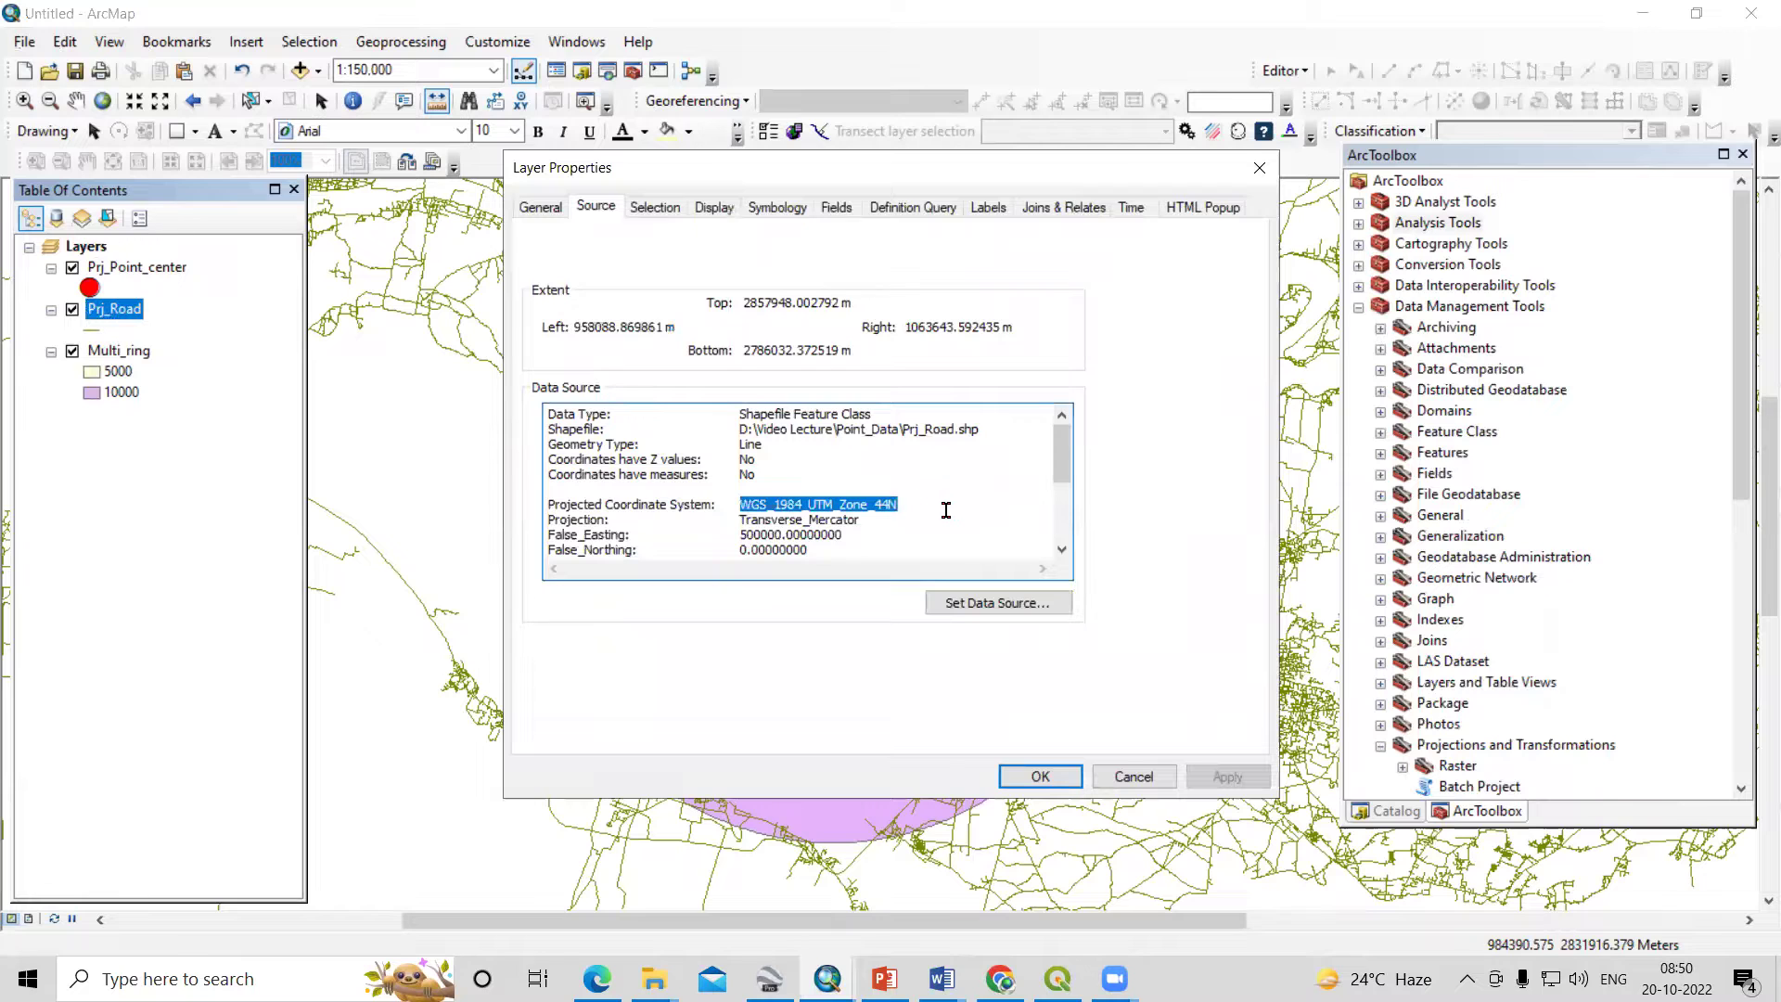
scroll(791, 554, down, 2)
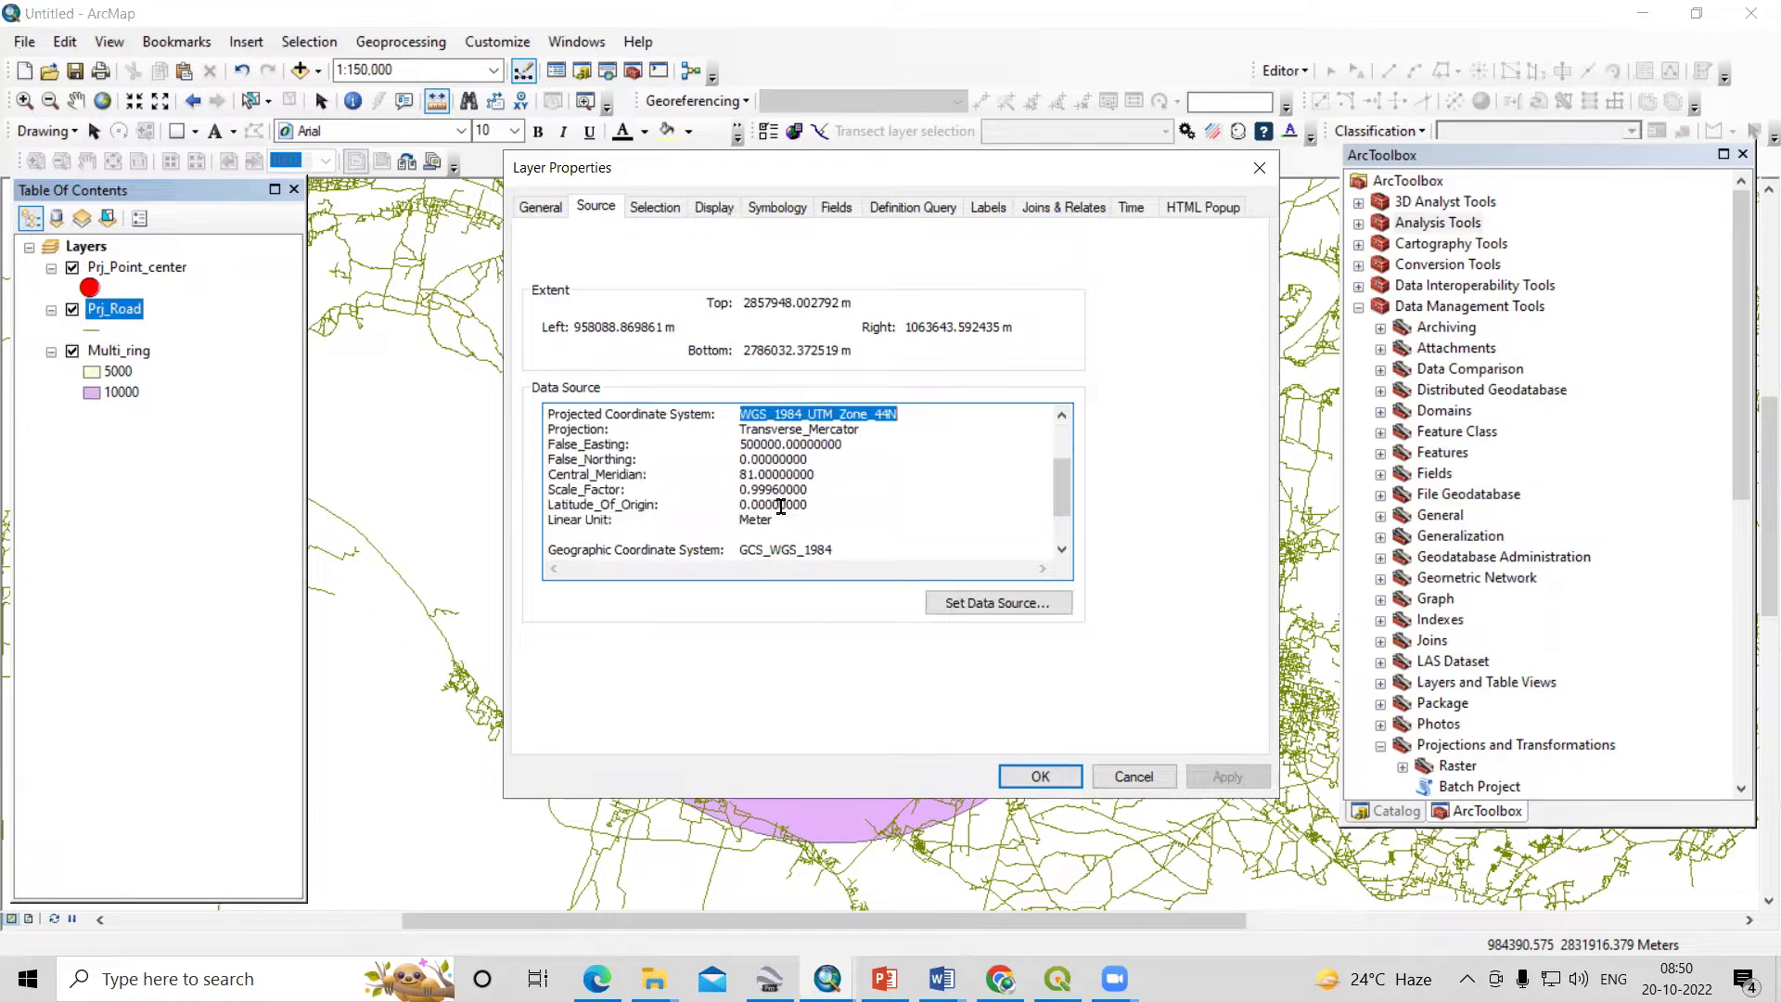
double_click(730, 517)
click(1105, 775)
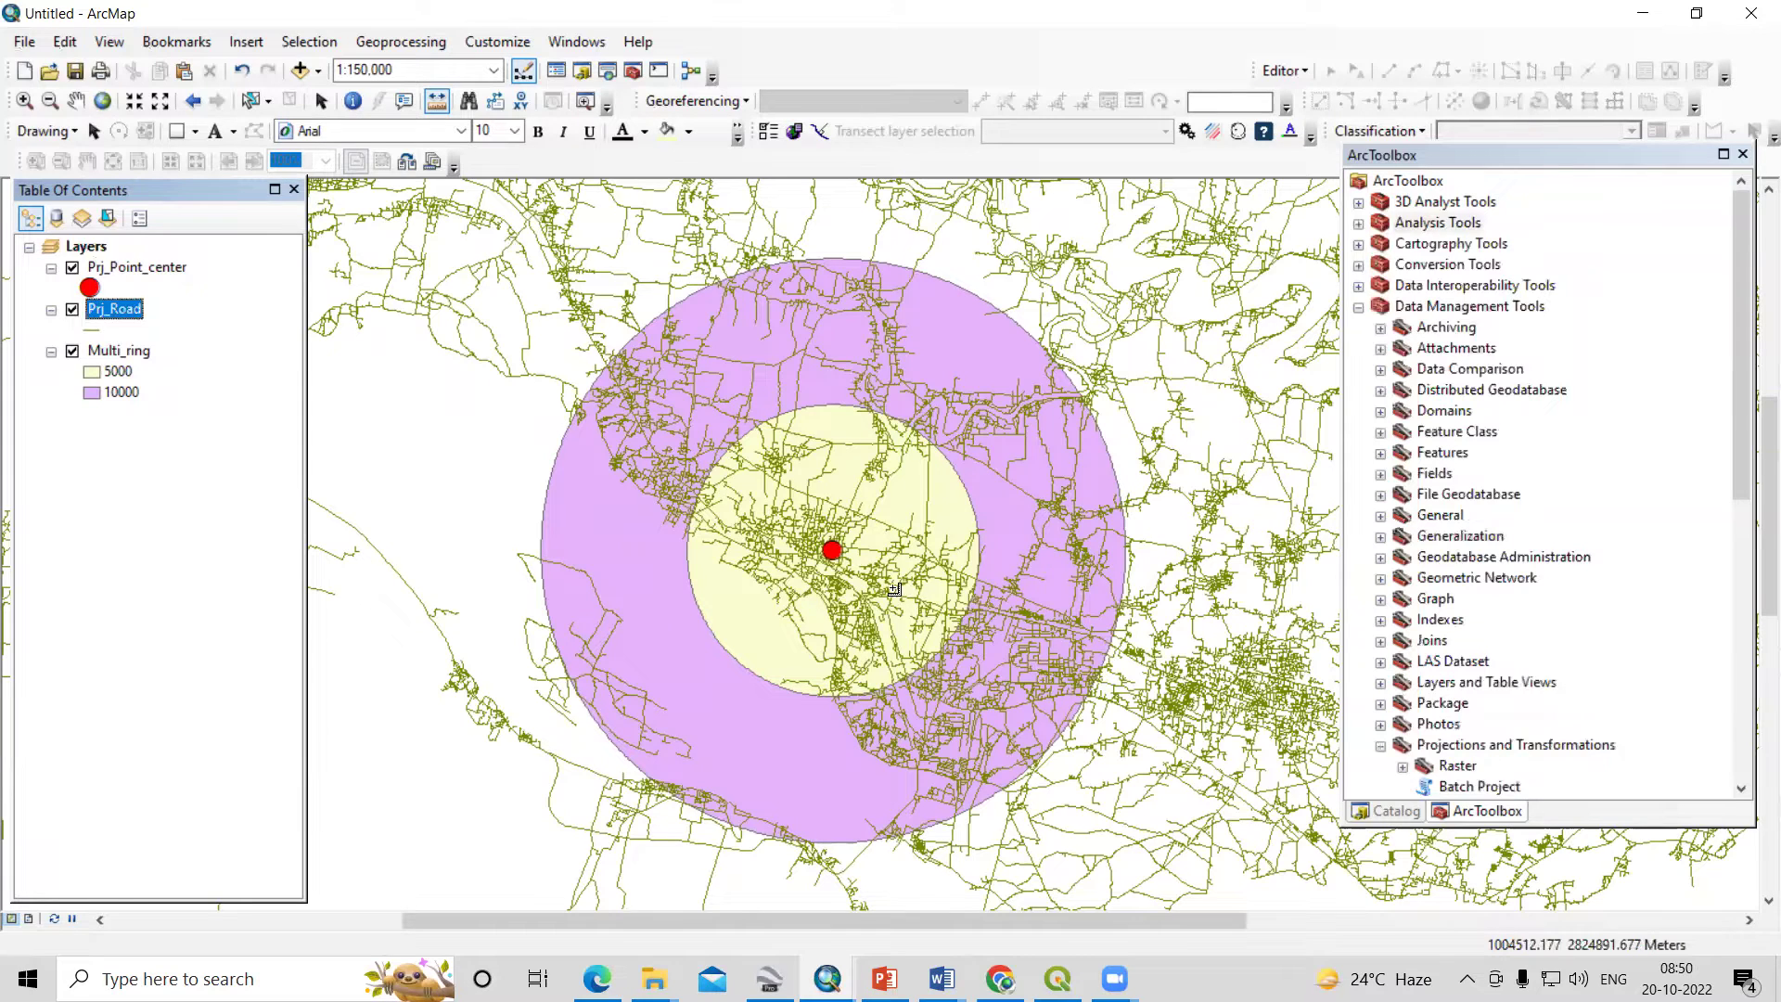
- Turn Prj_Road and Prj_Point_center off and back on so both draw over the 5000/10000 rings
scroll(744, 491, down, 1)
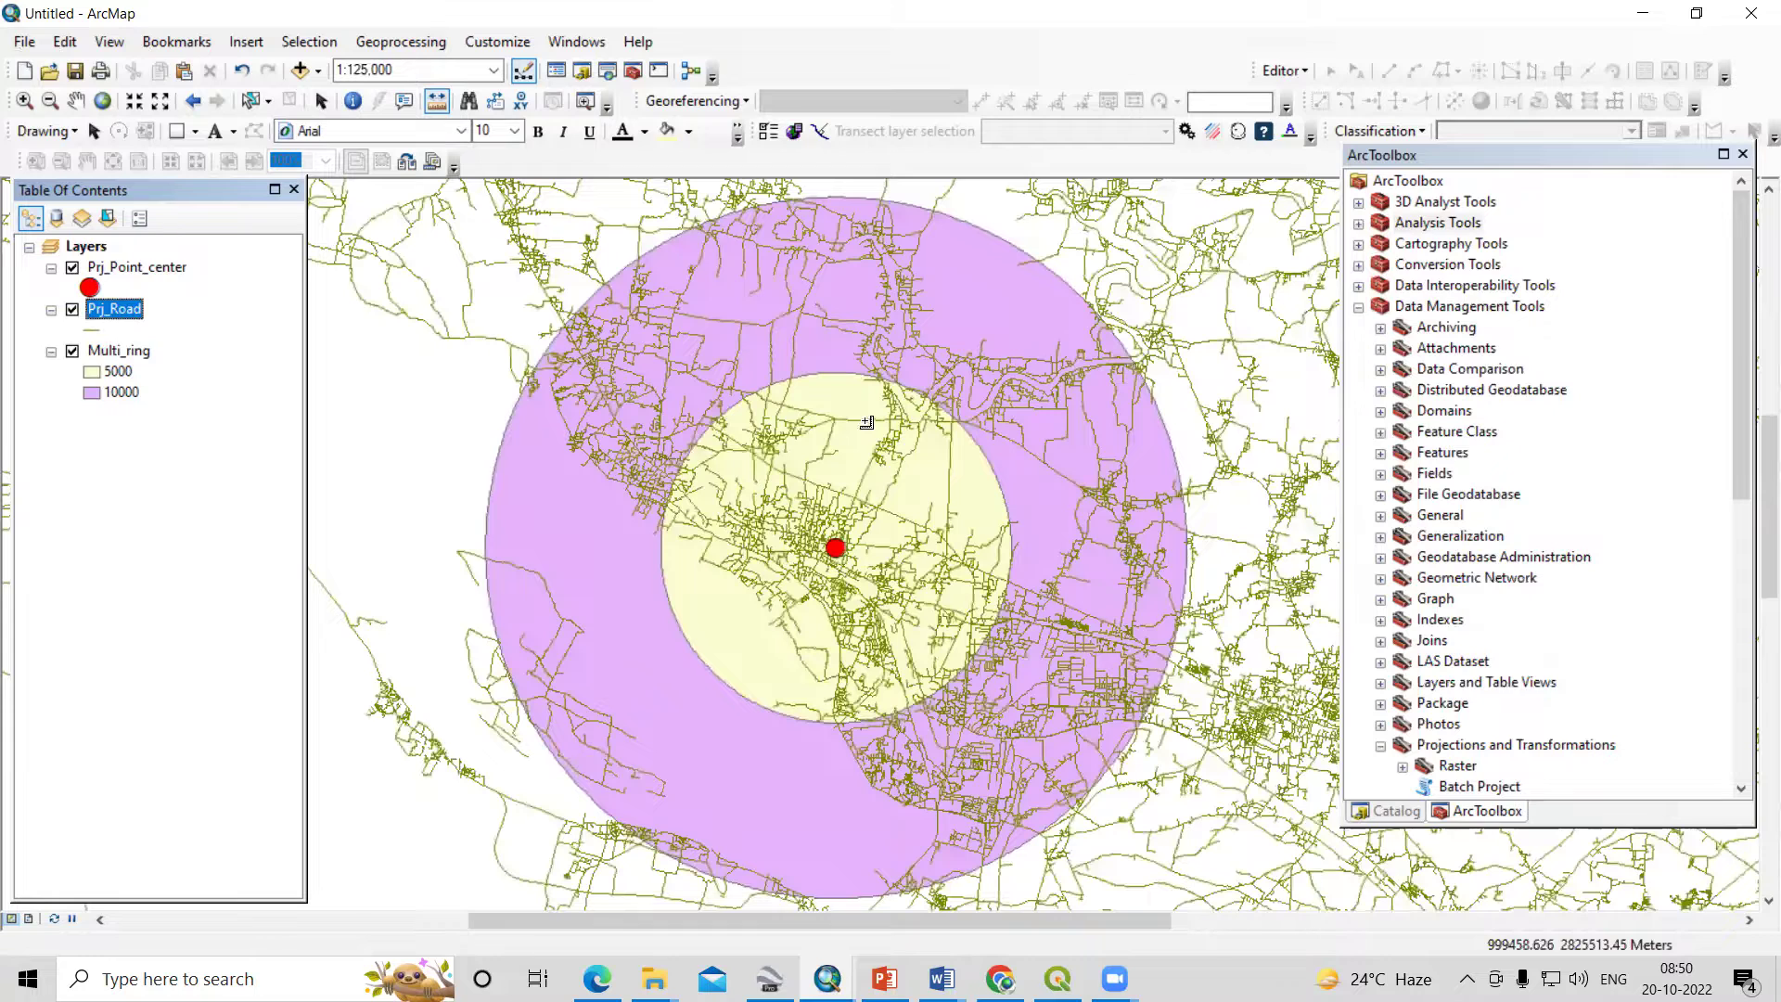
click(72, 310)
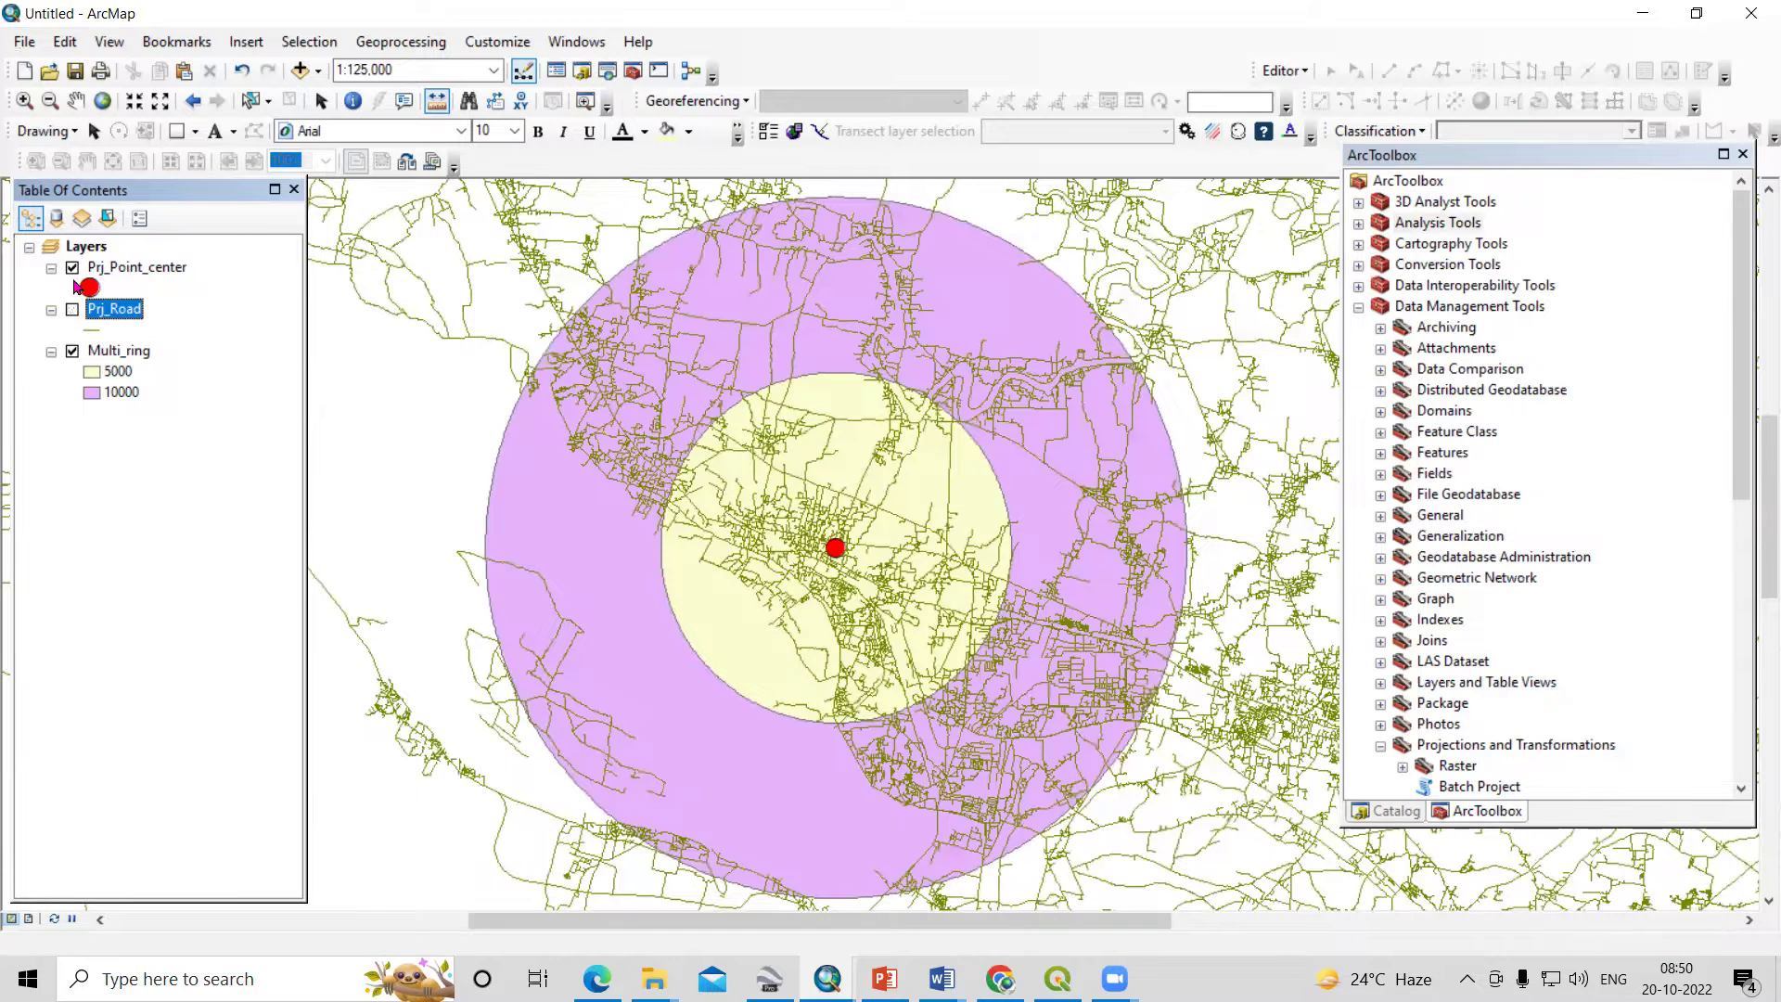
click(73, 267)
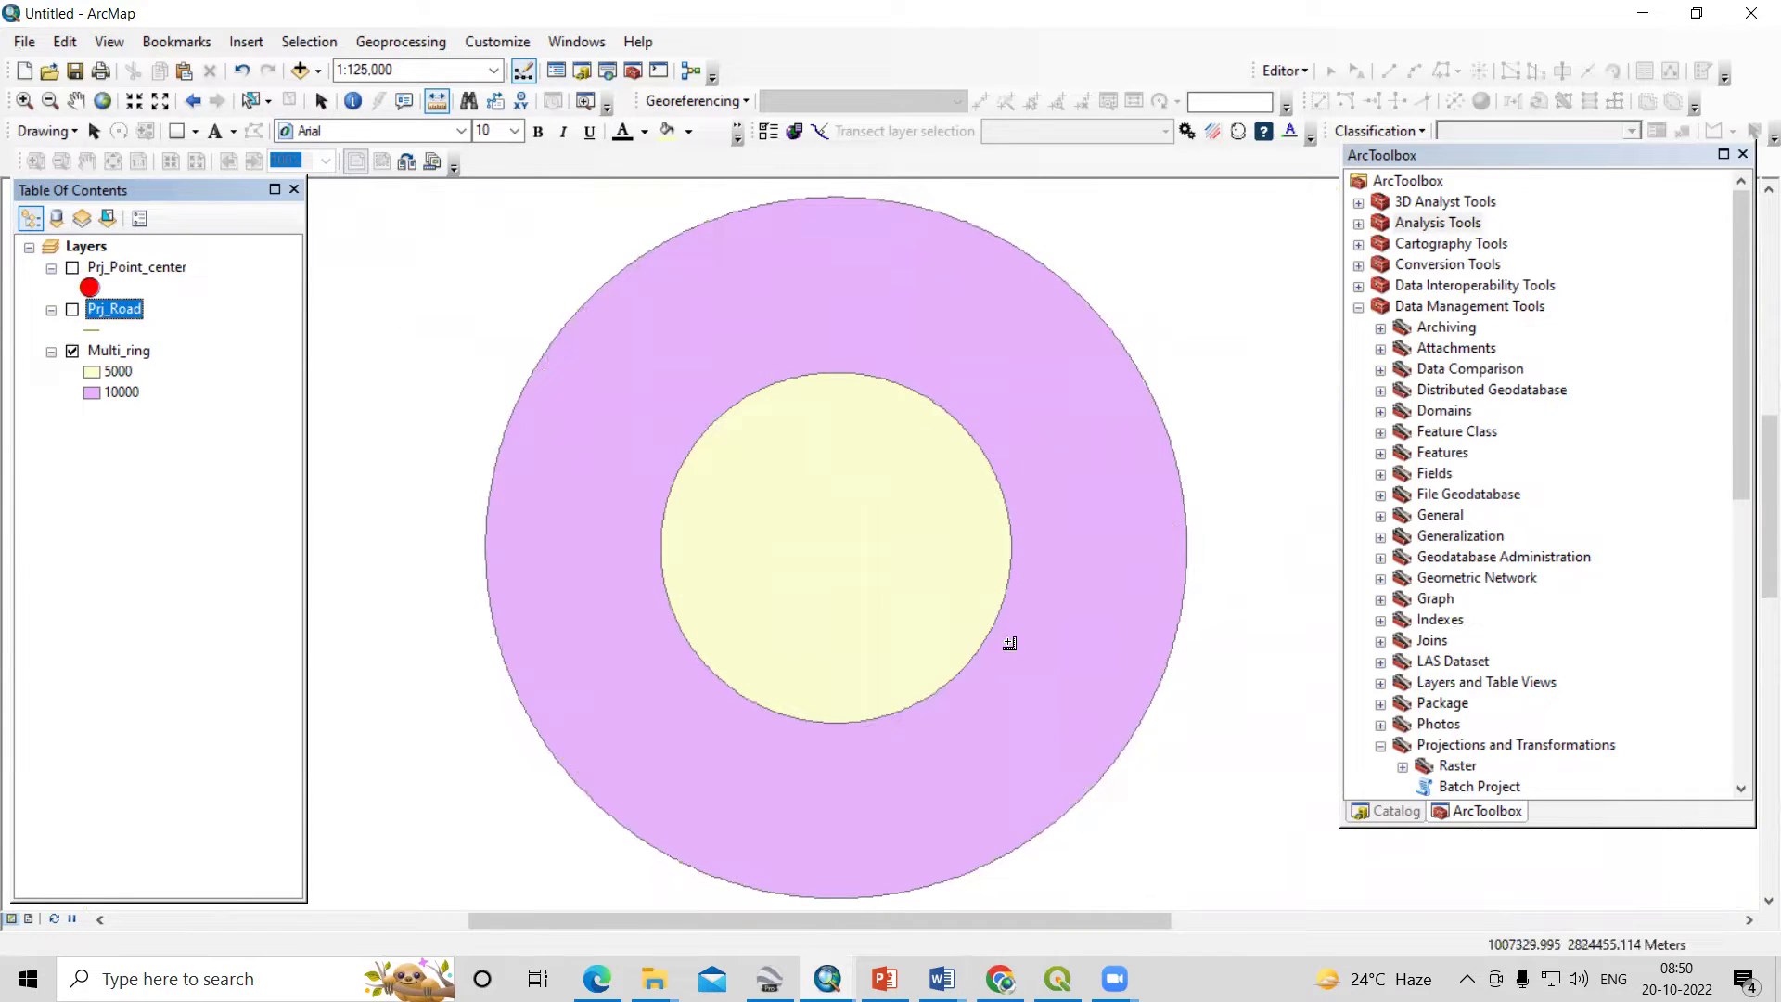
click(124, 375)
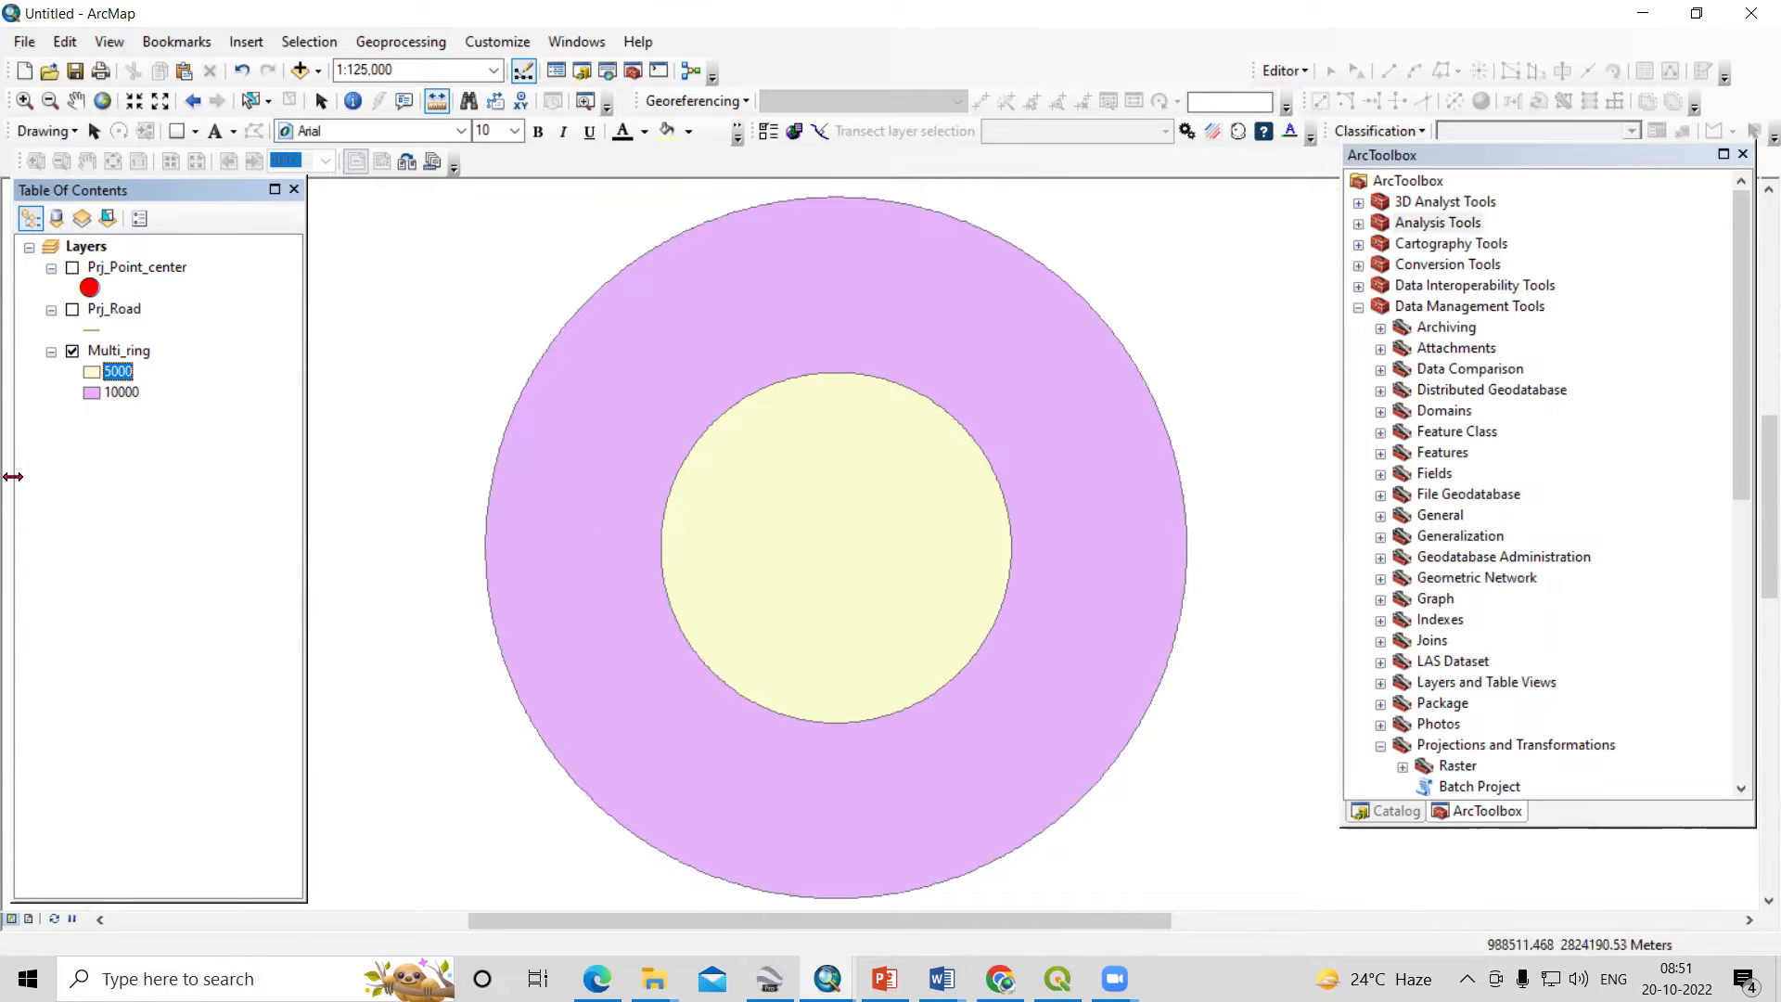
click(72, 311)
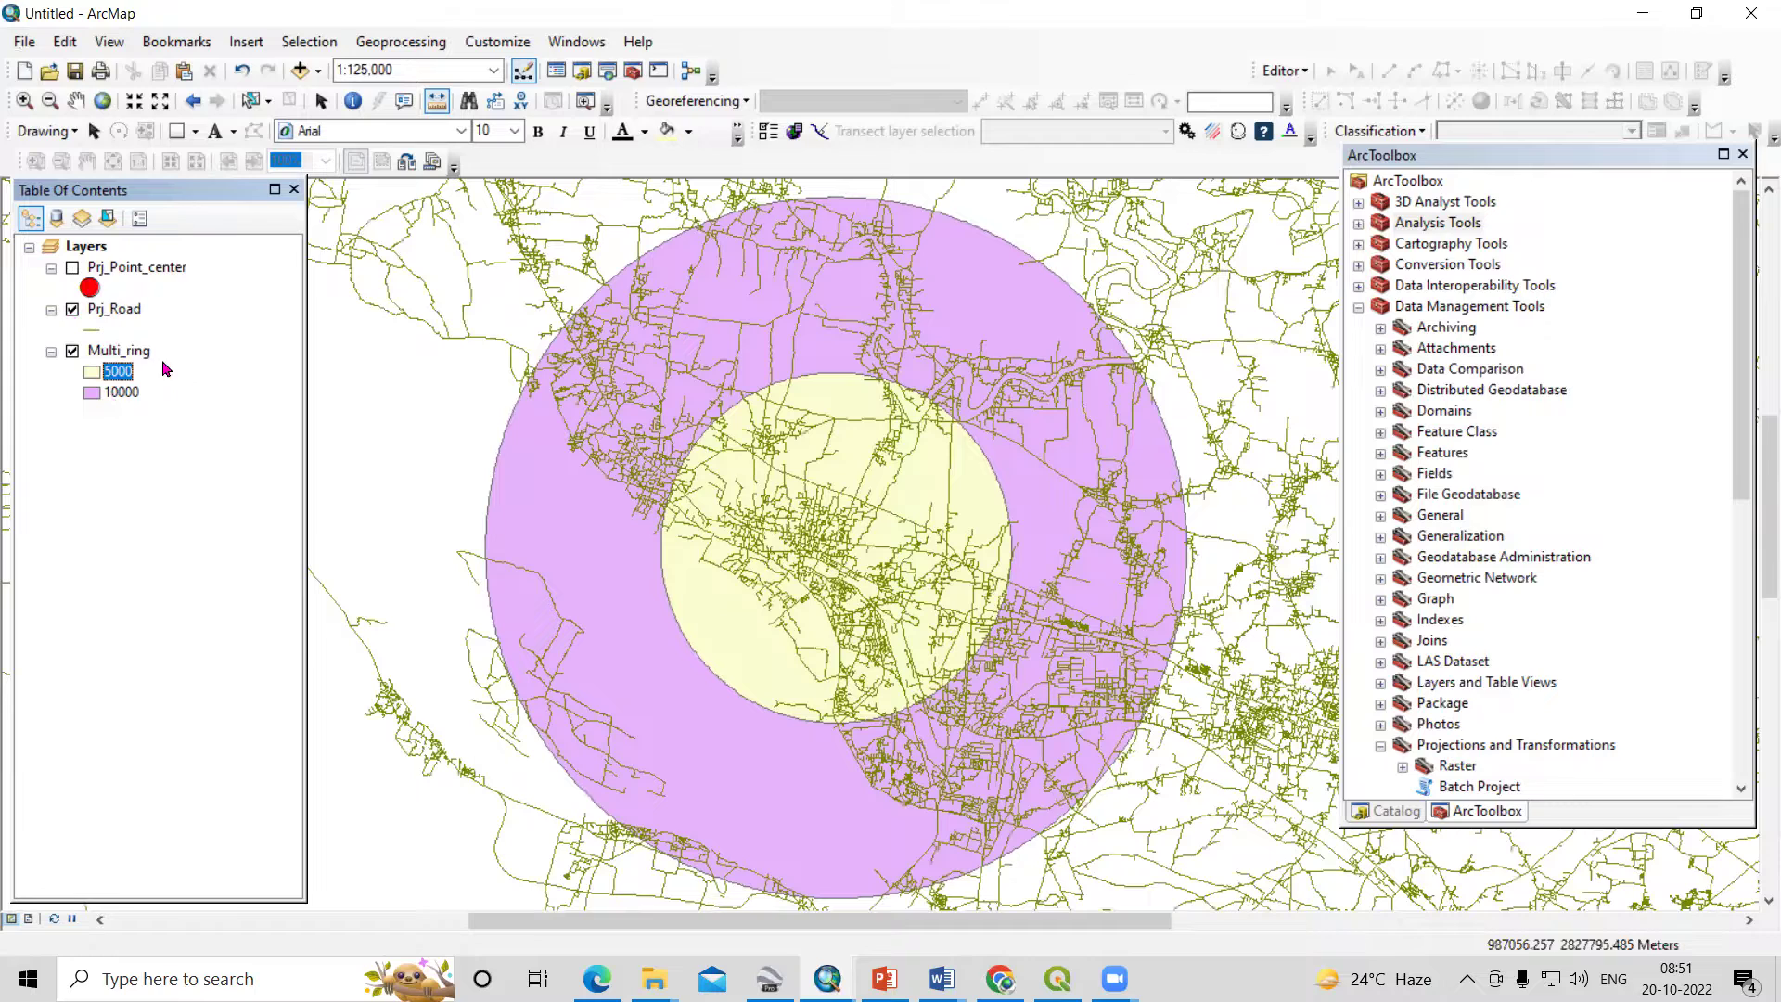
click(71, 268)
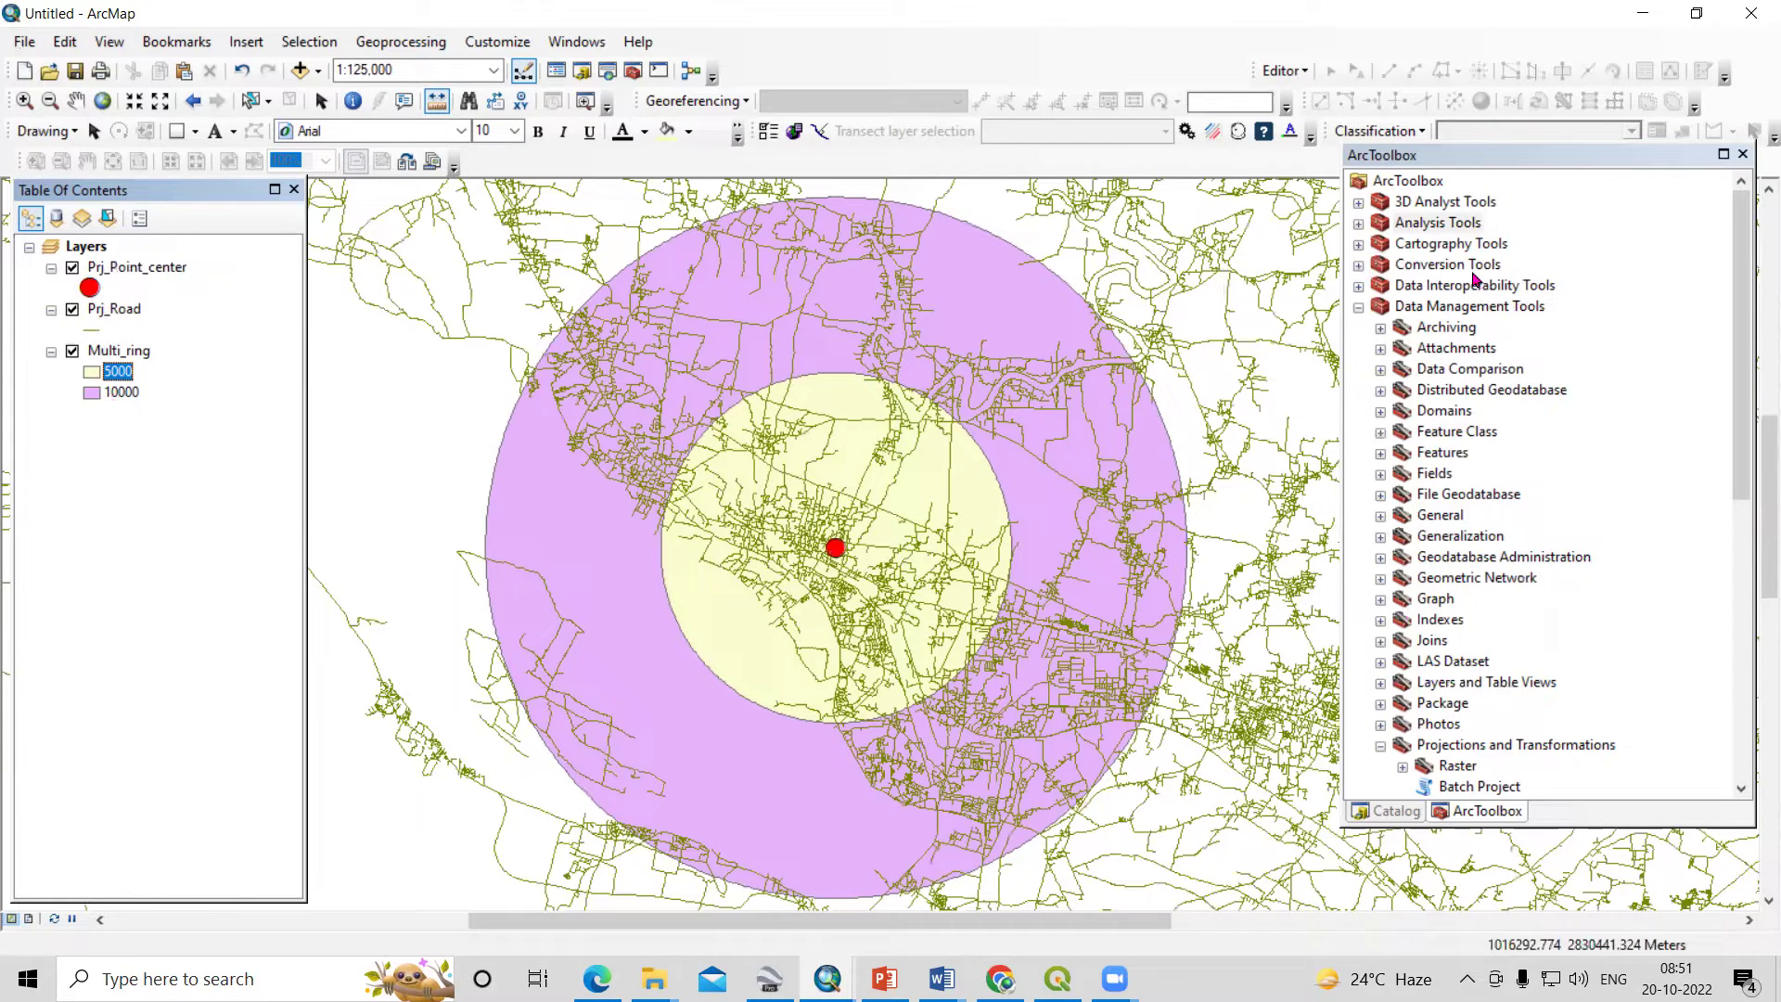
- Open the Split By Attributes tool from Analysis Tools > Extract
click(1358, 224)
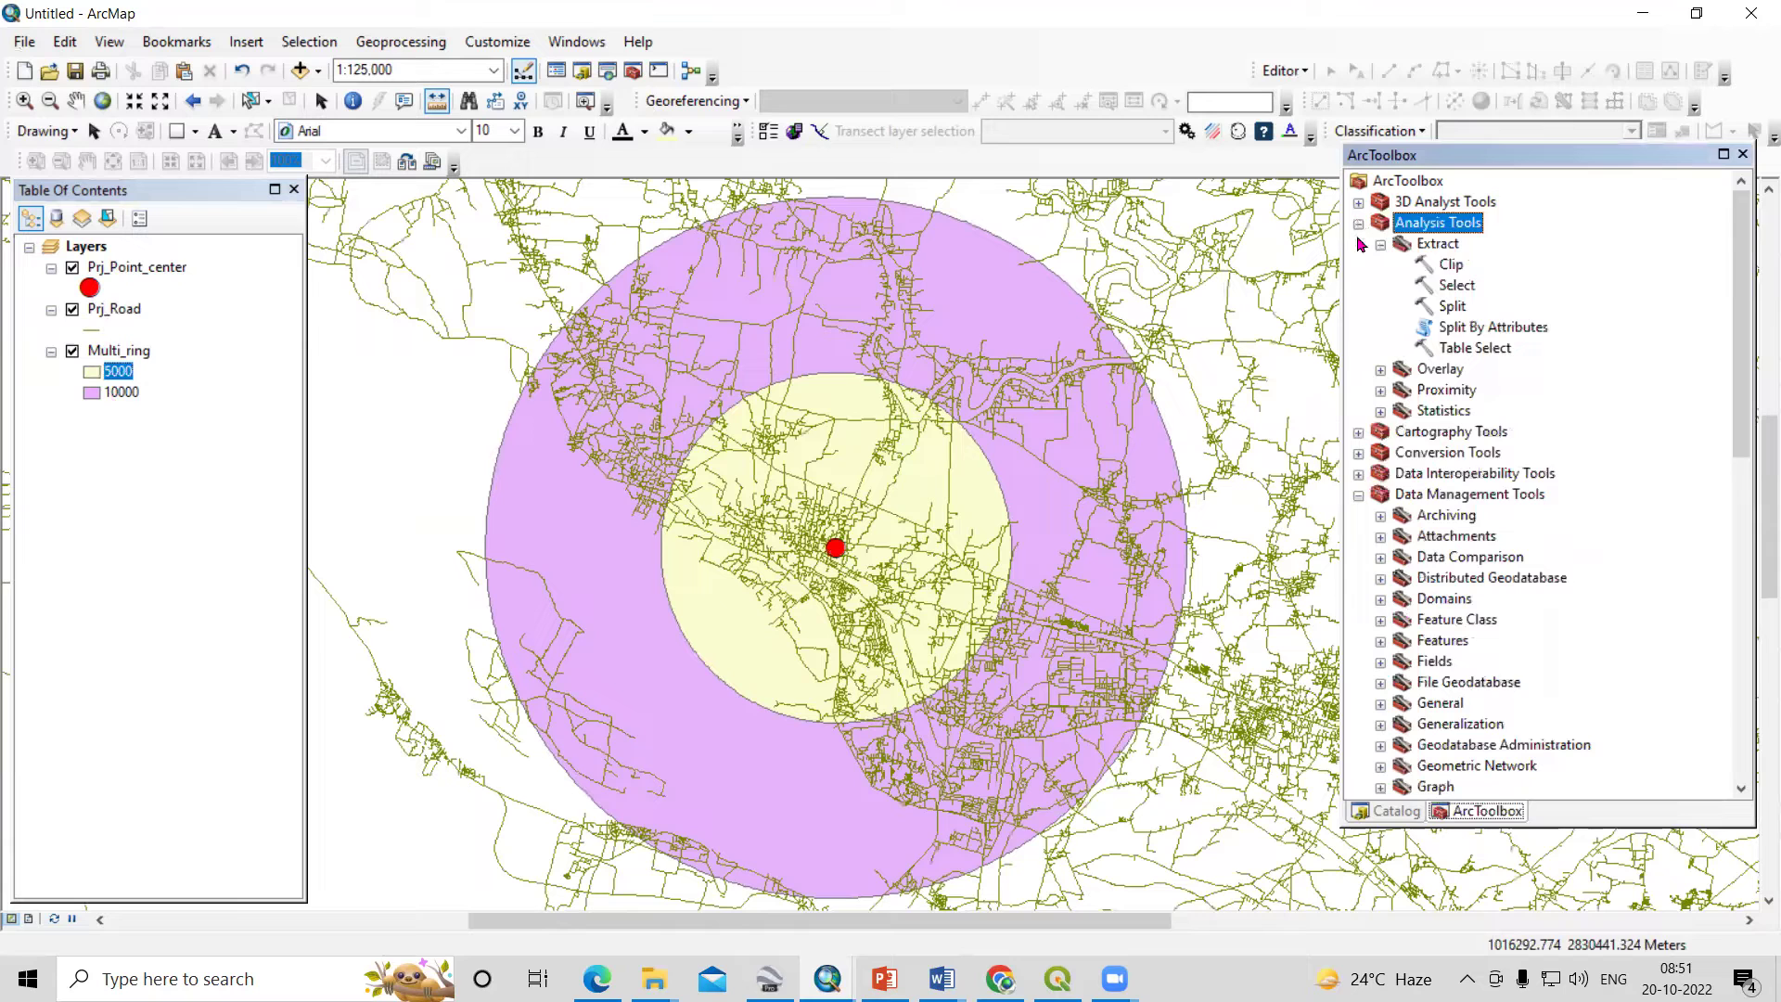
click(1468, 331)
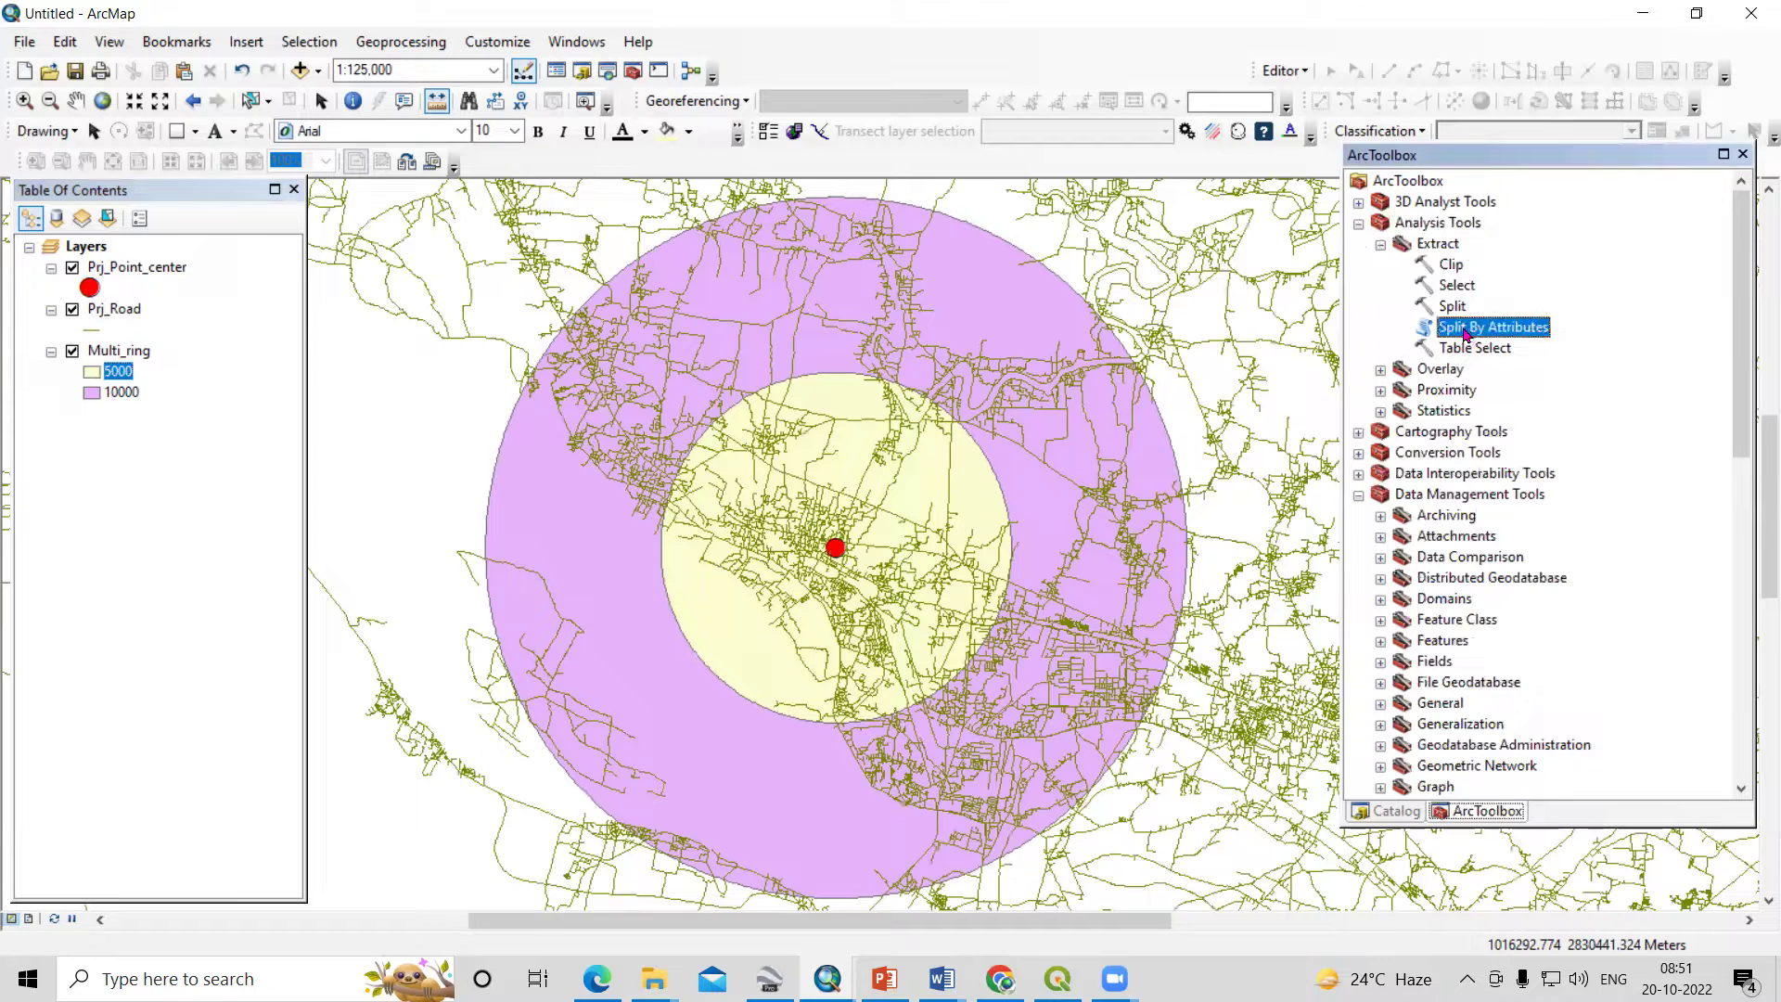
click(1358, 224)
click(1358, 223)
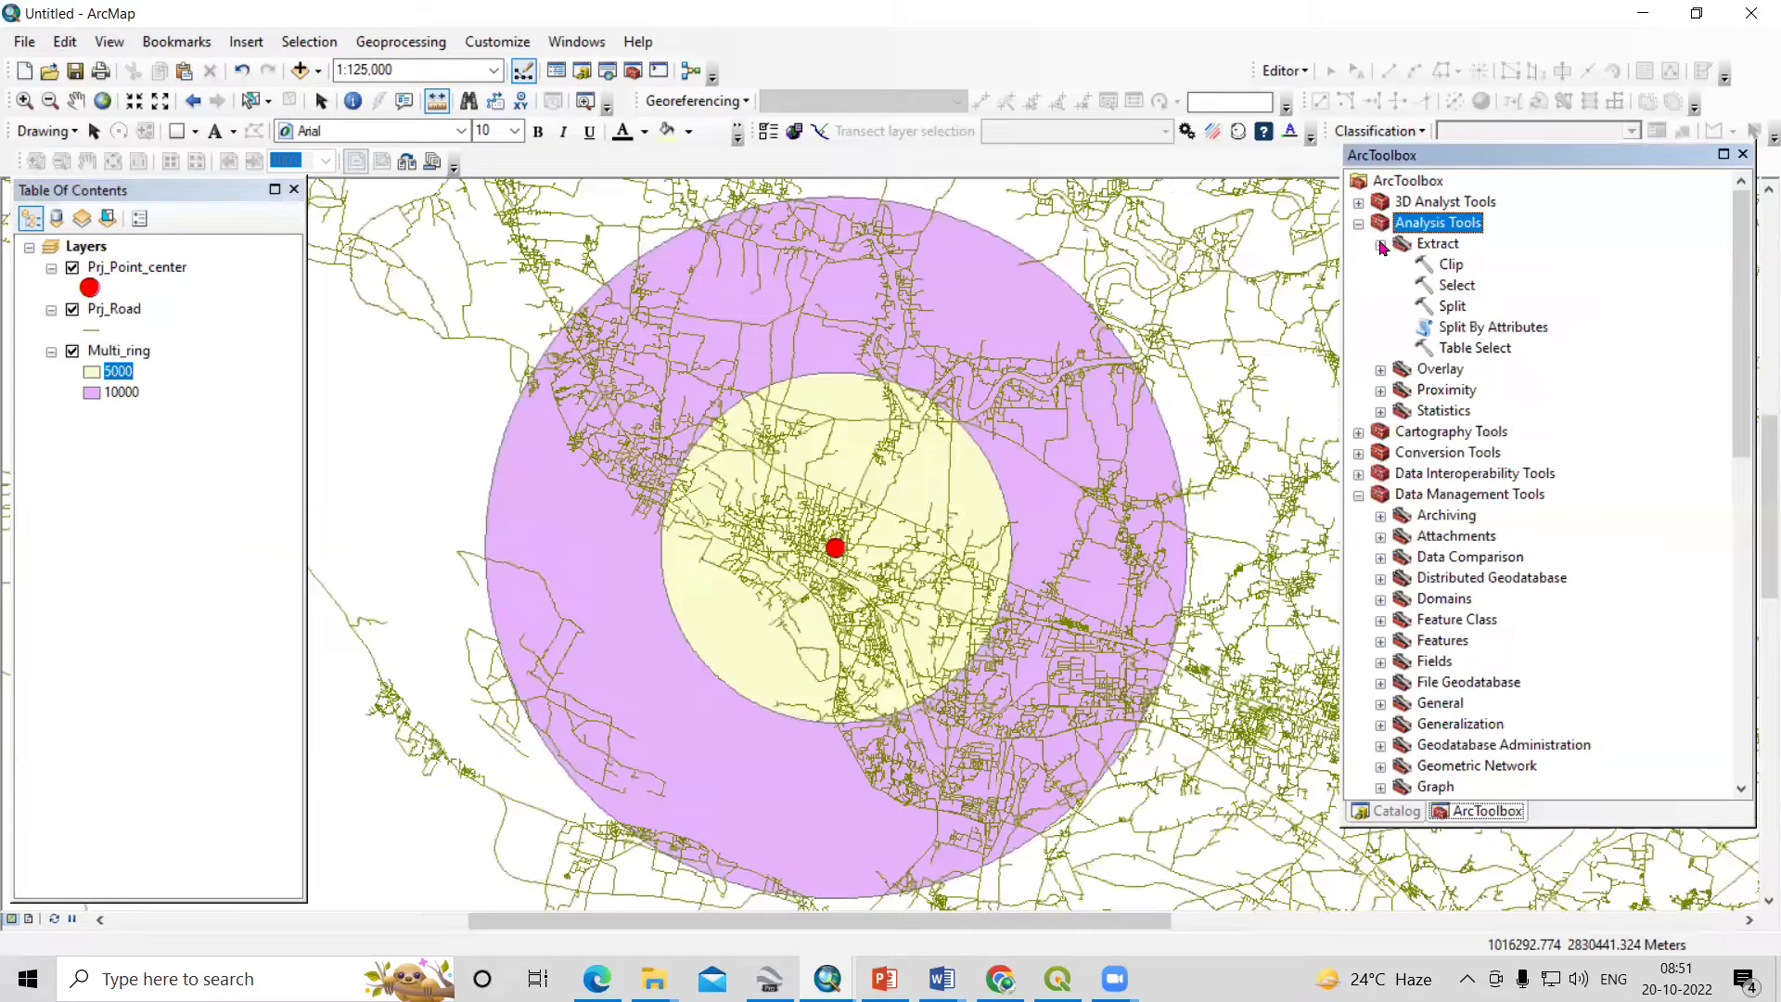
double_click(1507, 330)
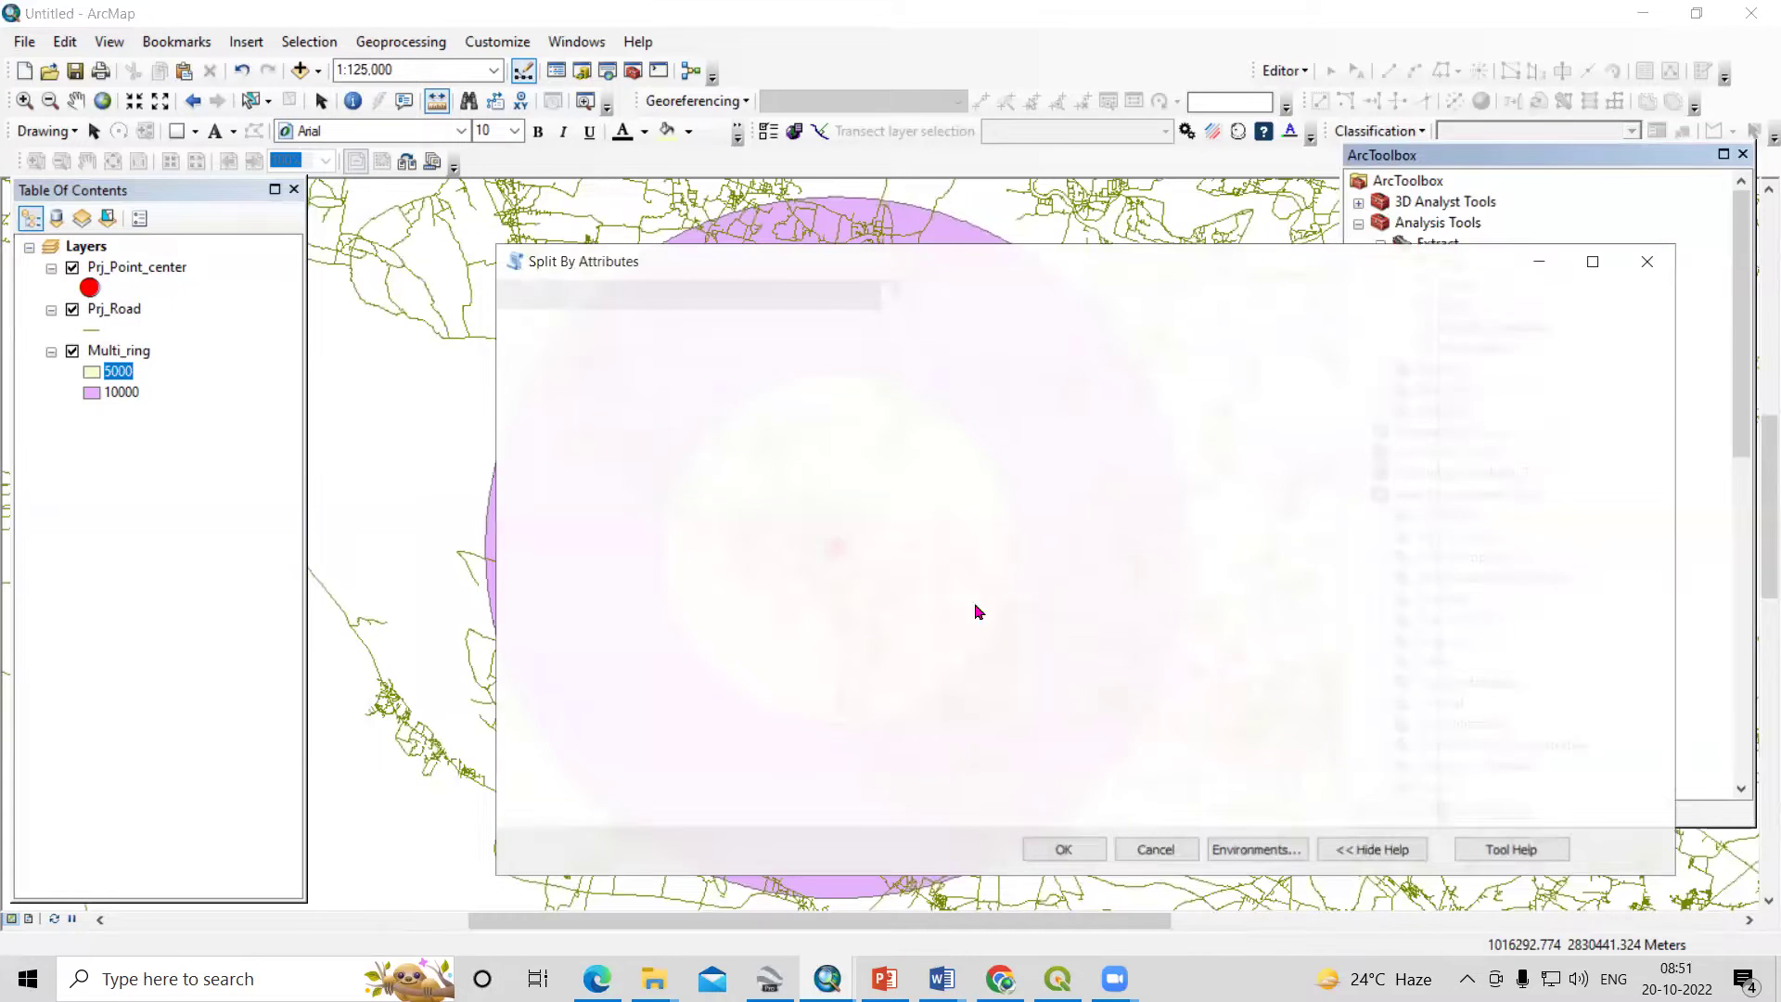
- Set Multi_ring as the input table and browse for the target workspace
click(1354, 326)
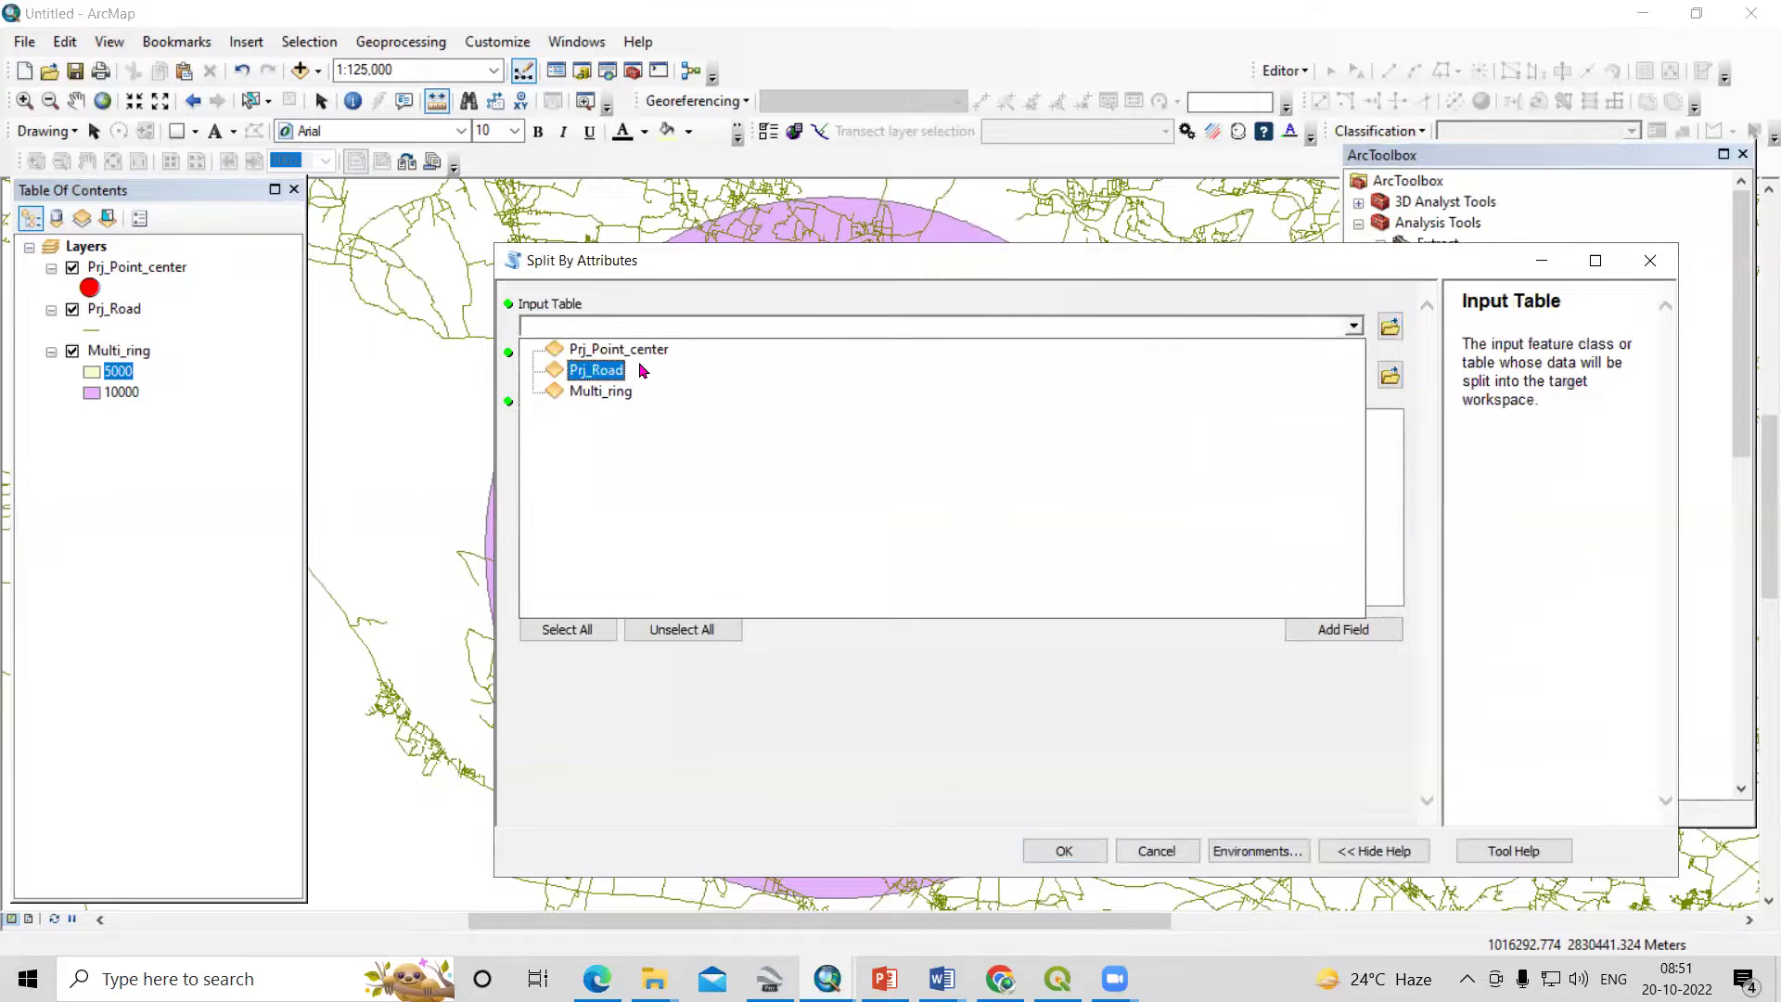
click(600, 390)
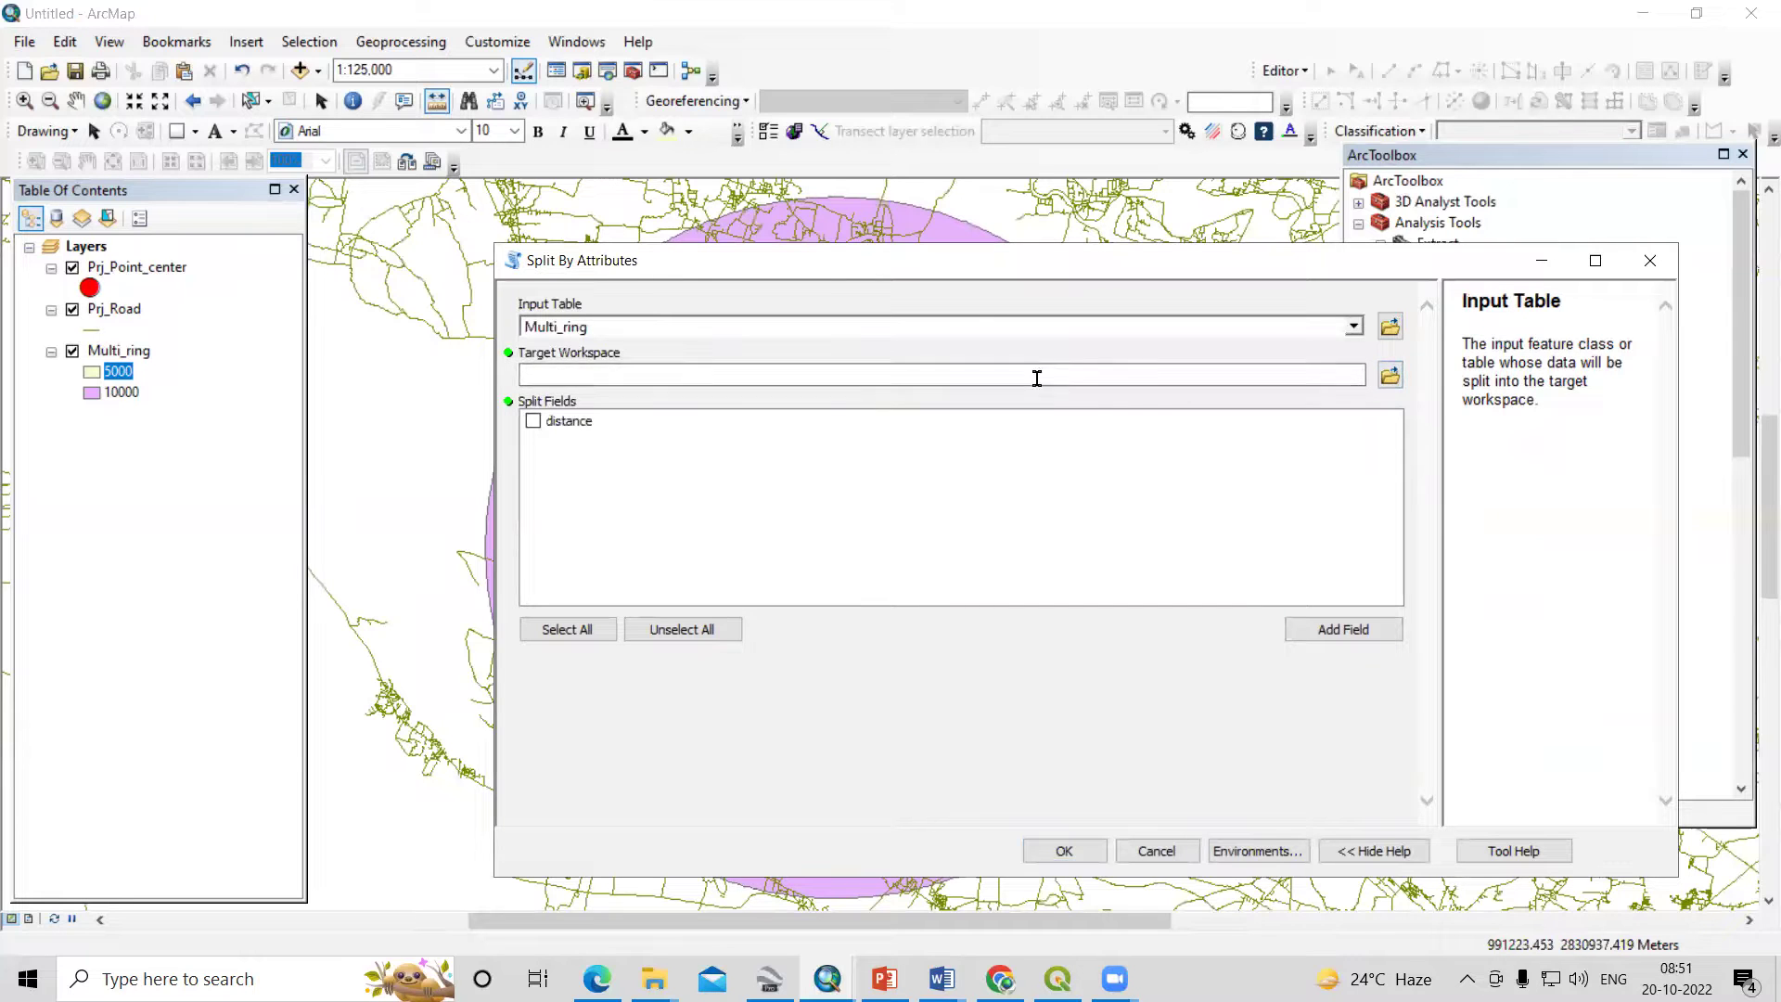
click(1389, 374)
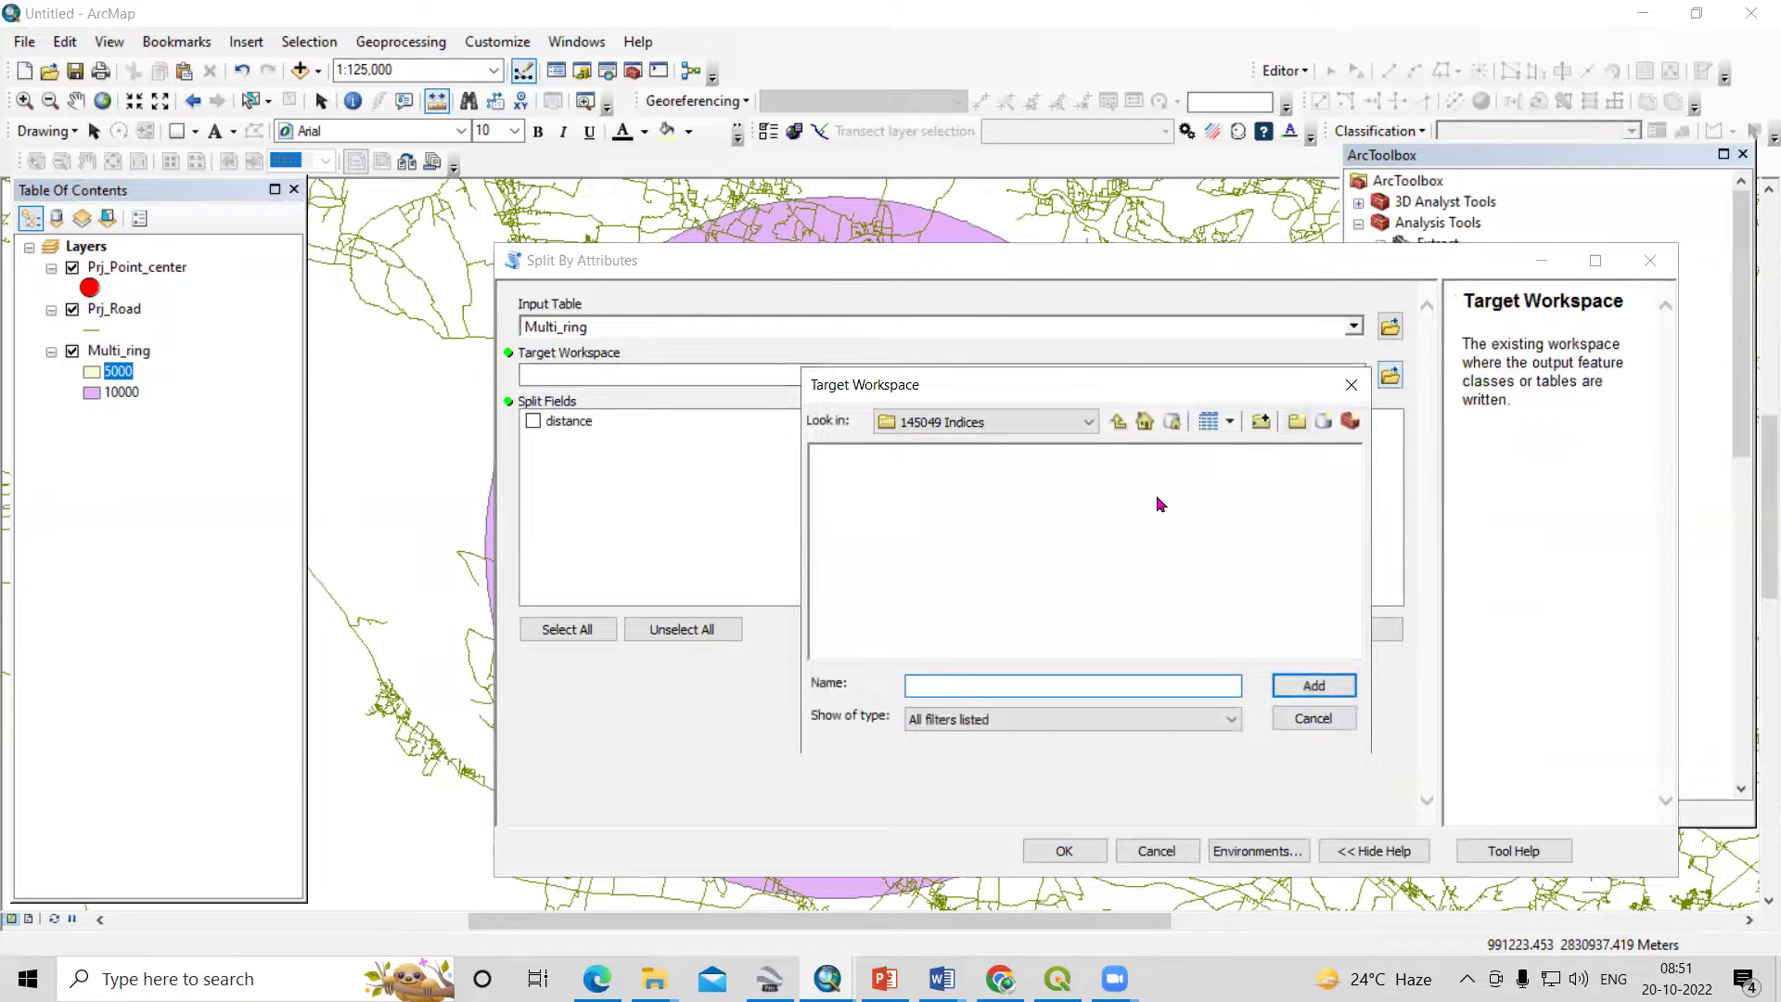
- Navigate up to the D:\ drive and into Video Lecture\Point_Data
click(1118, 421)
click(1118, 421)
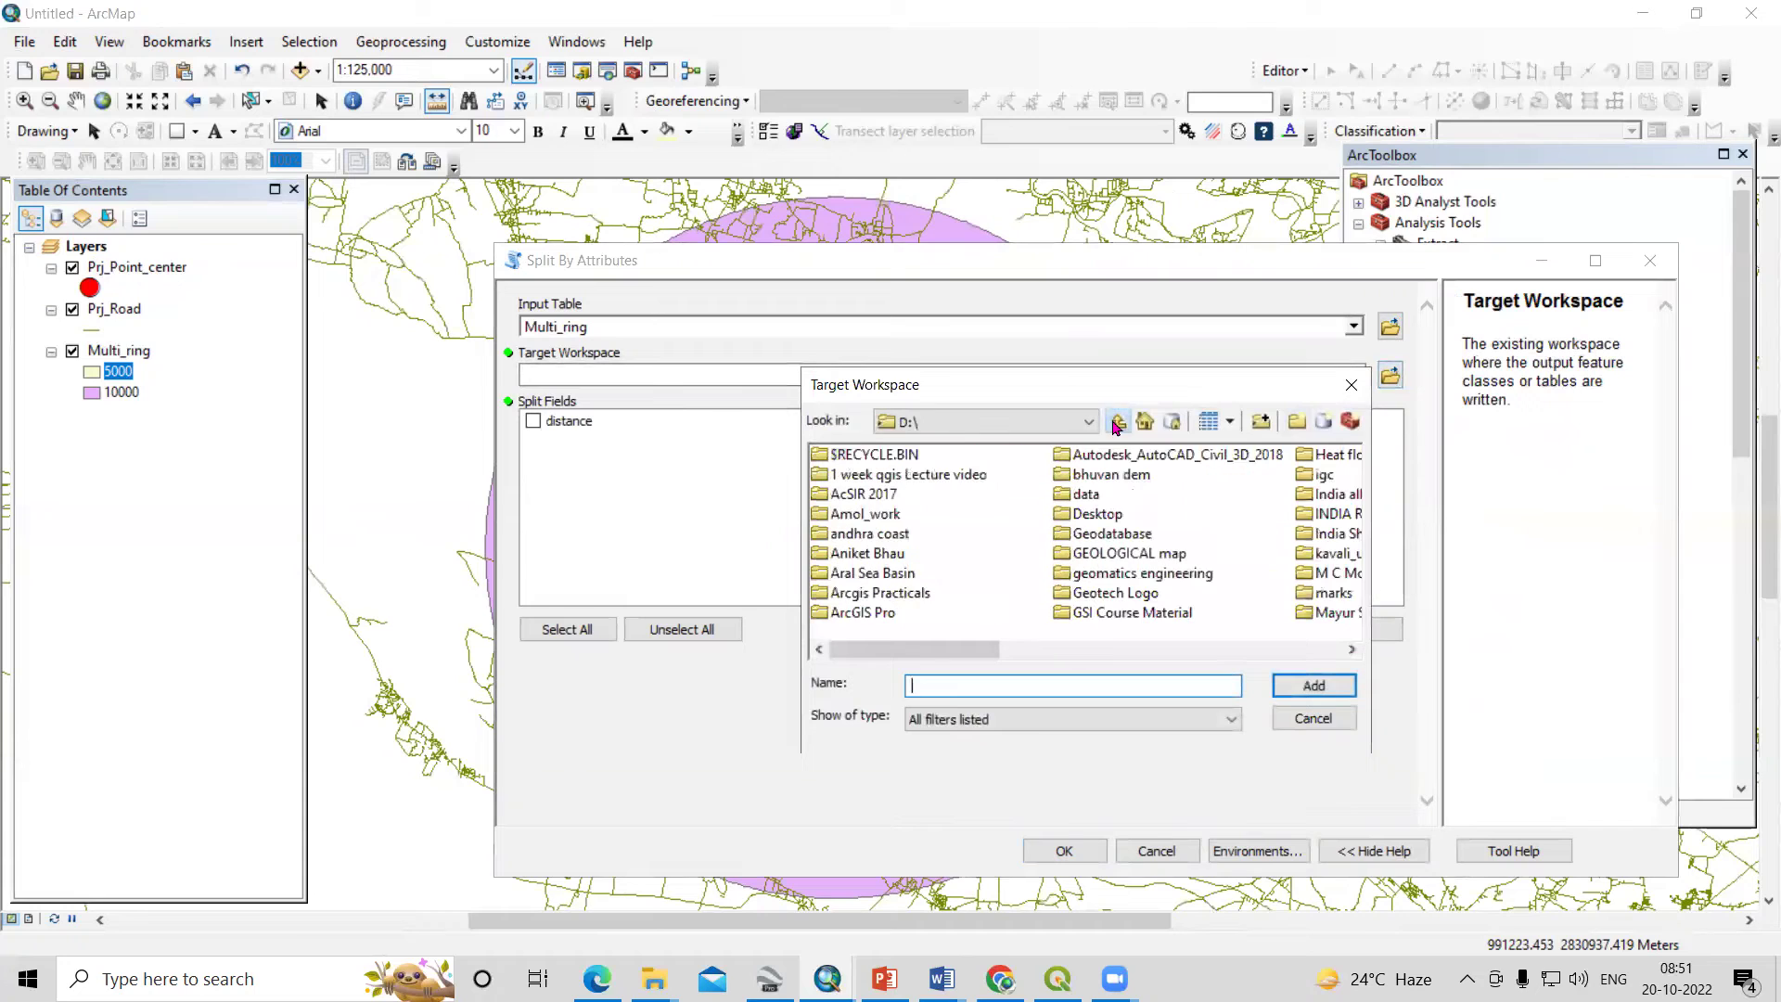
click(870, 497)
scroll(1076, 538, down, 5)
click(1153, 613)
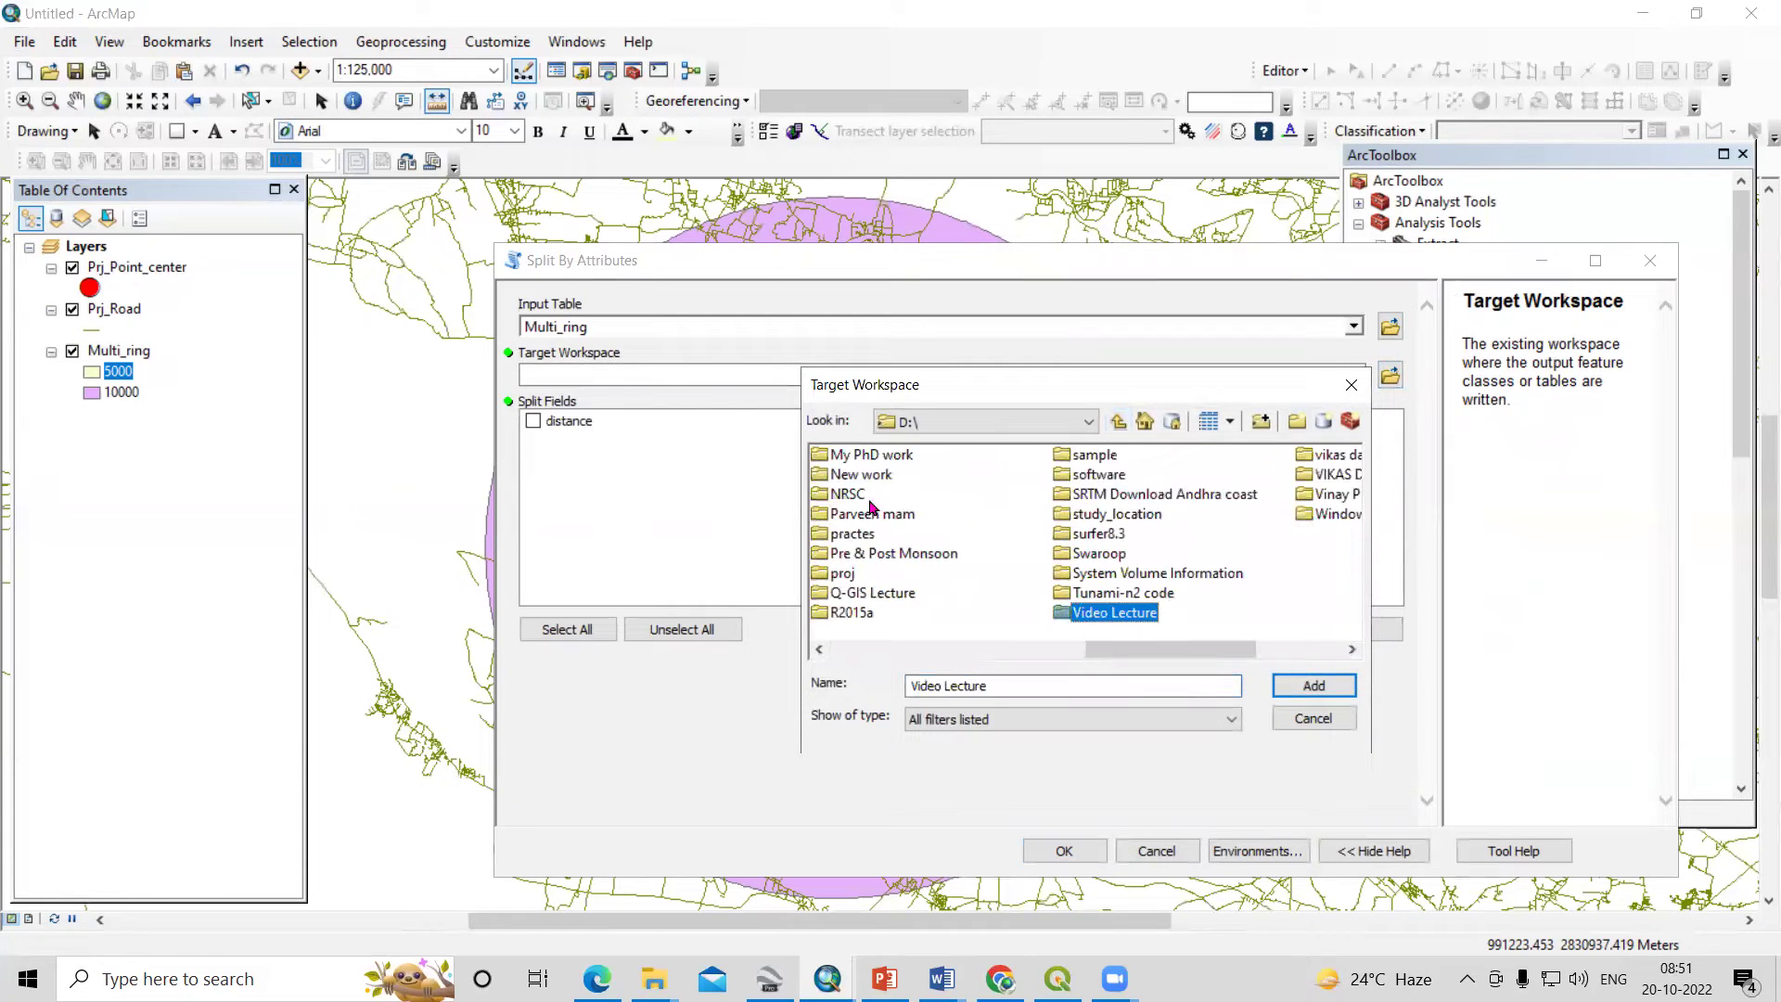
double_click(1116, 613)
click(846, 516)
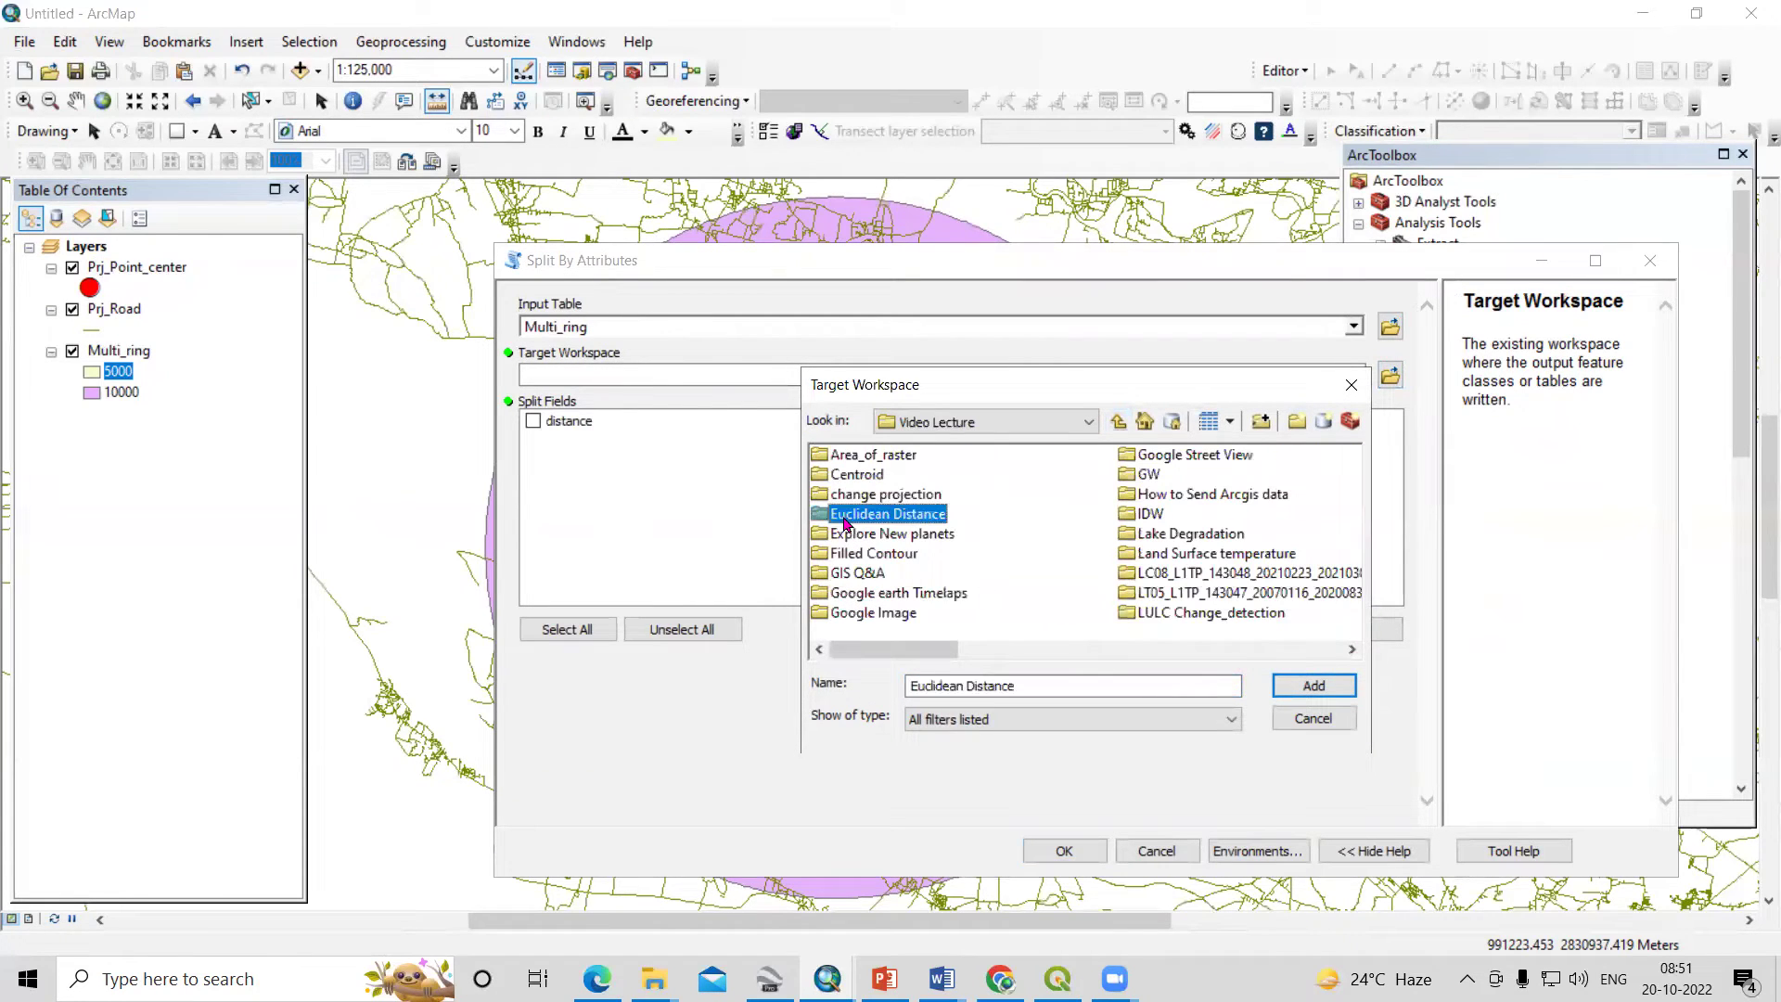
scroll(848, 522, down, 2)
click(864, 533)
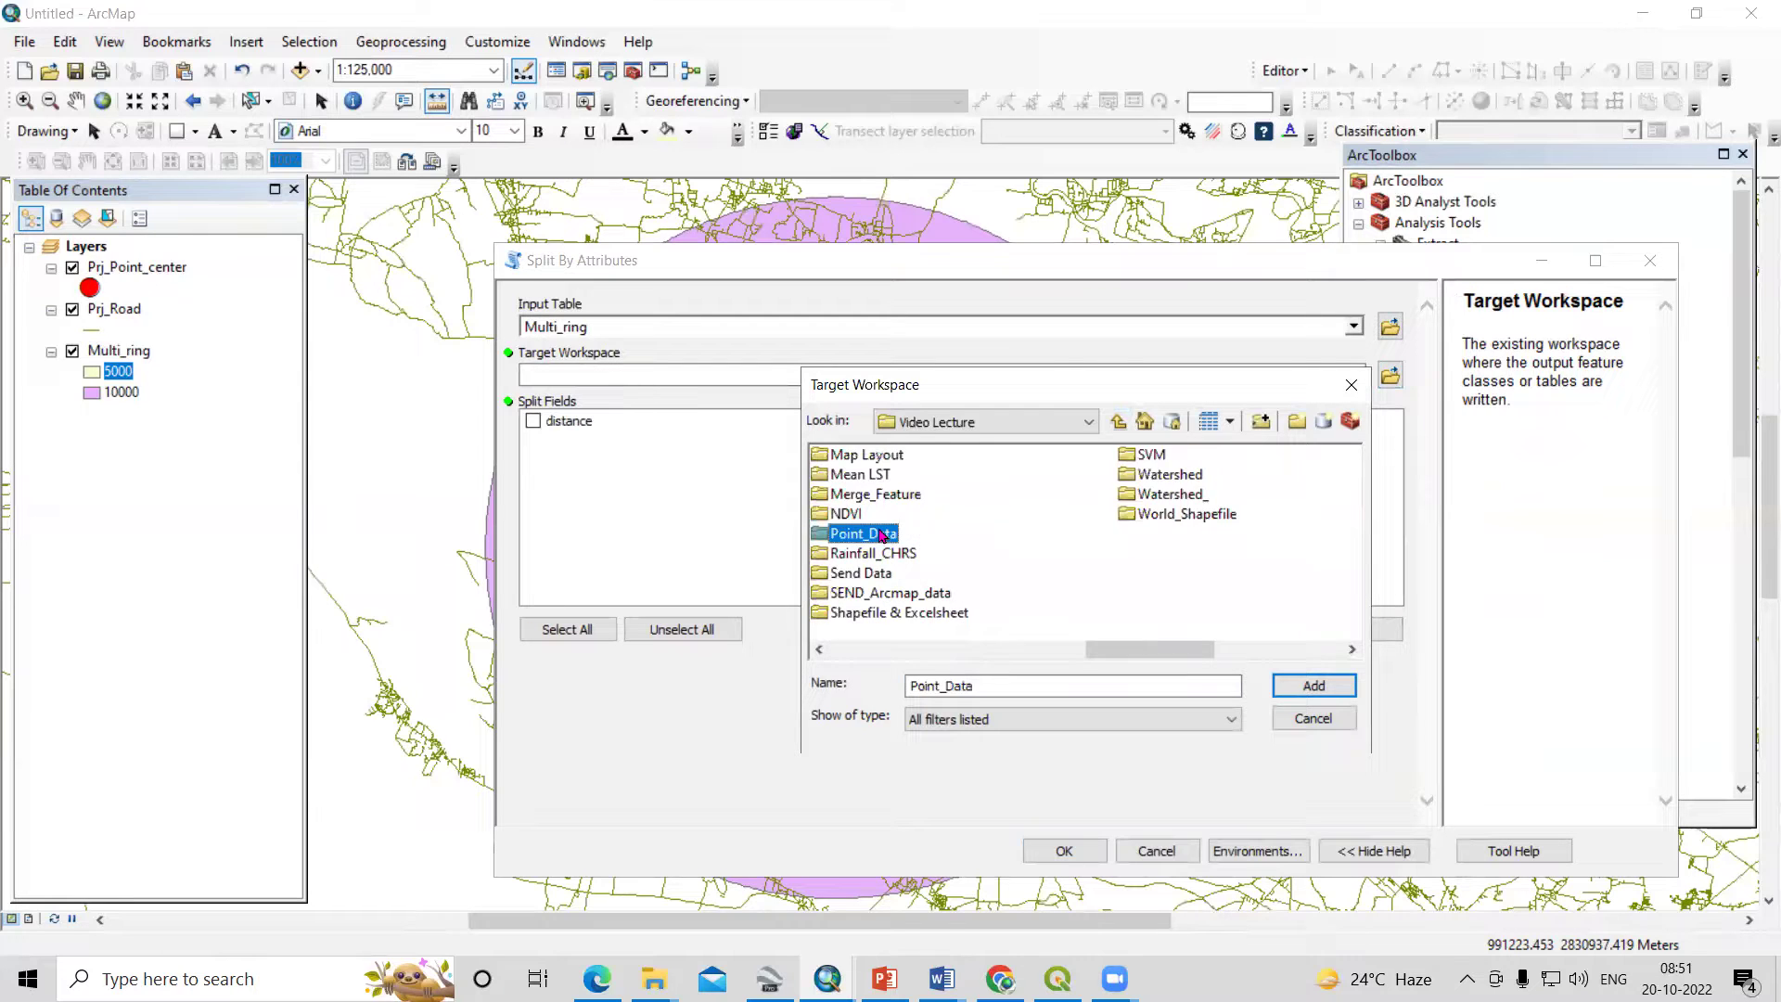
double_click(881, 536)
- Add D:\Video Lecture\Point_Data as target workspace, tick the distance split field, and run the tool
click(991, 683)
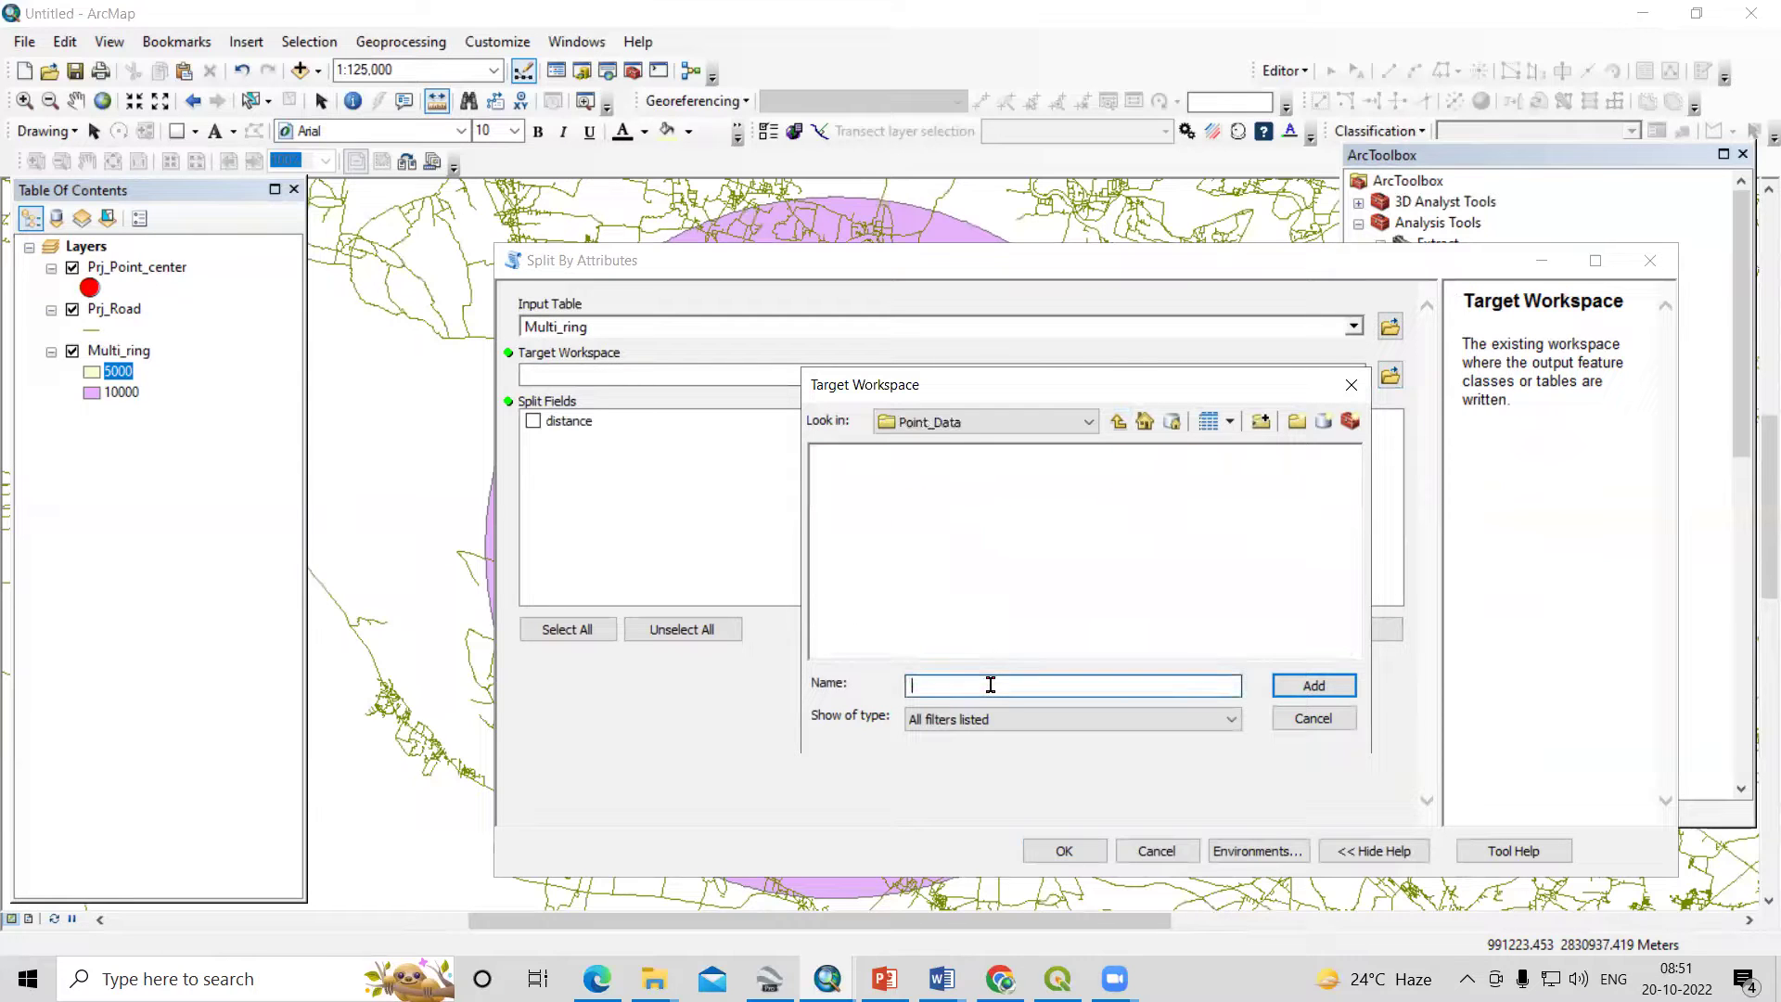
click(1118, 423)
click(872, 496)
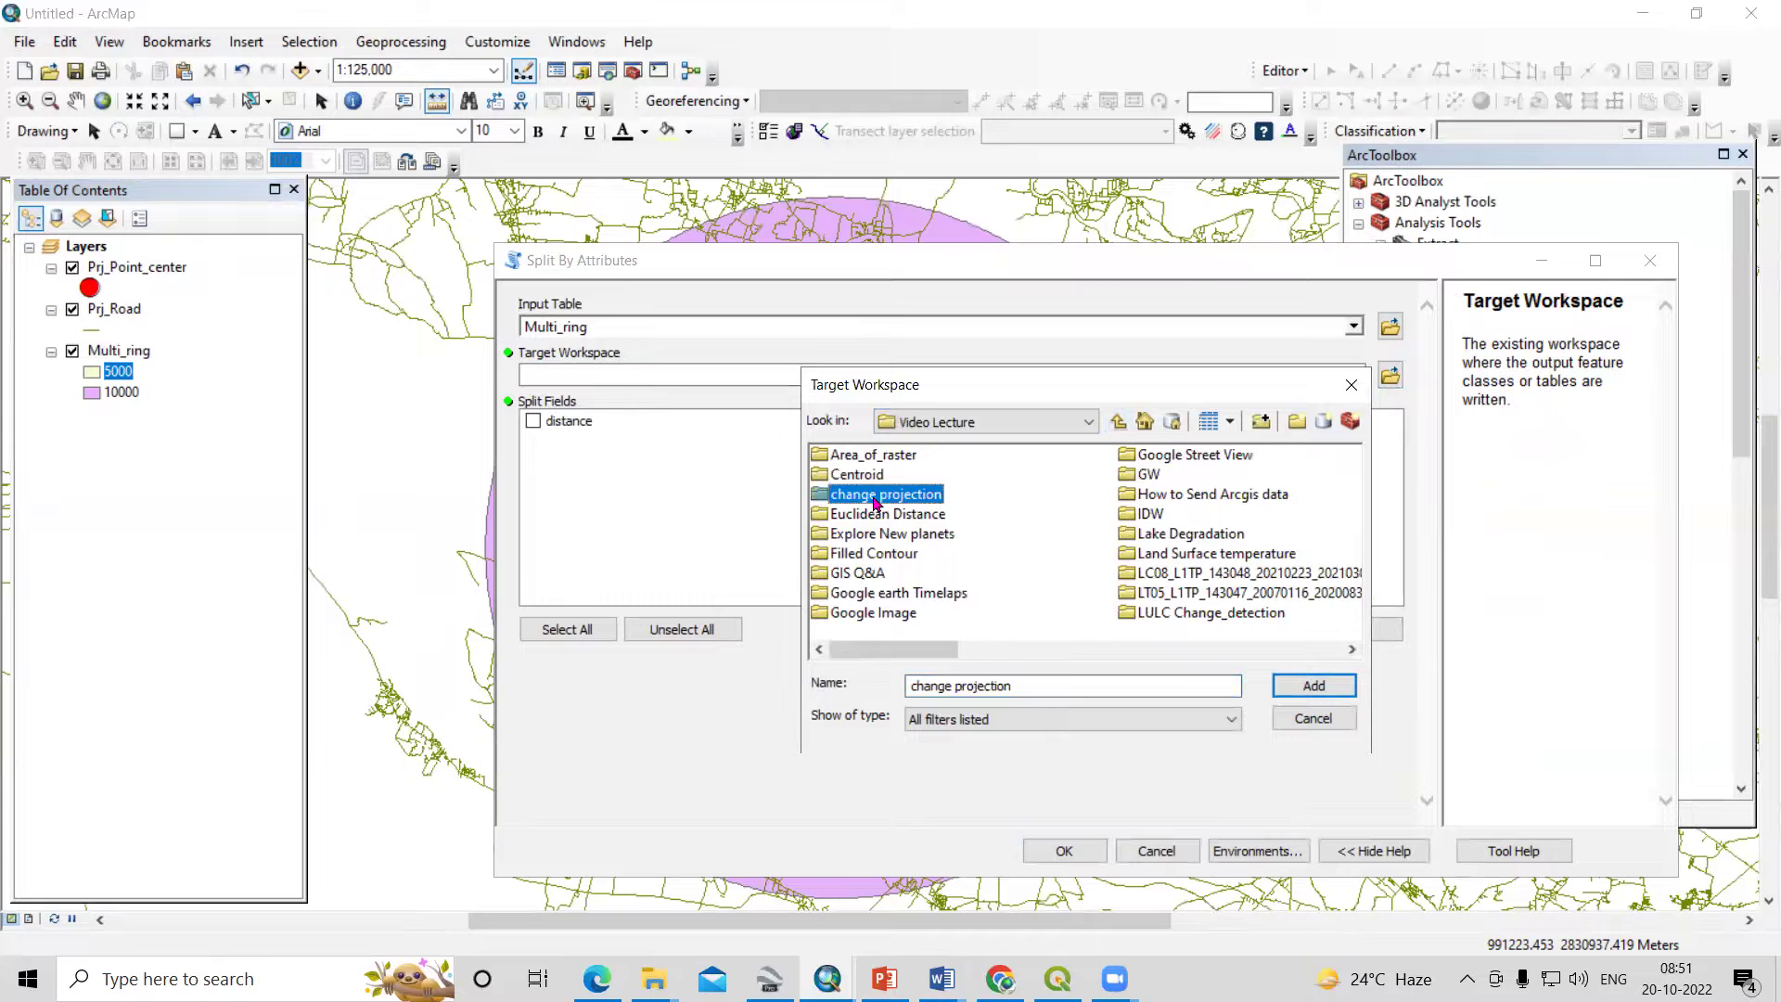
key(p)
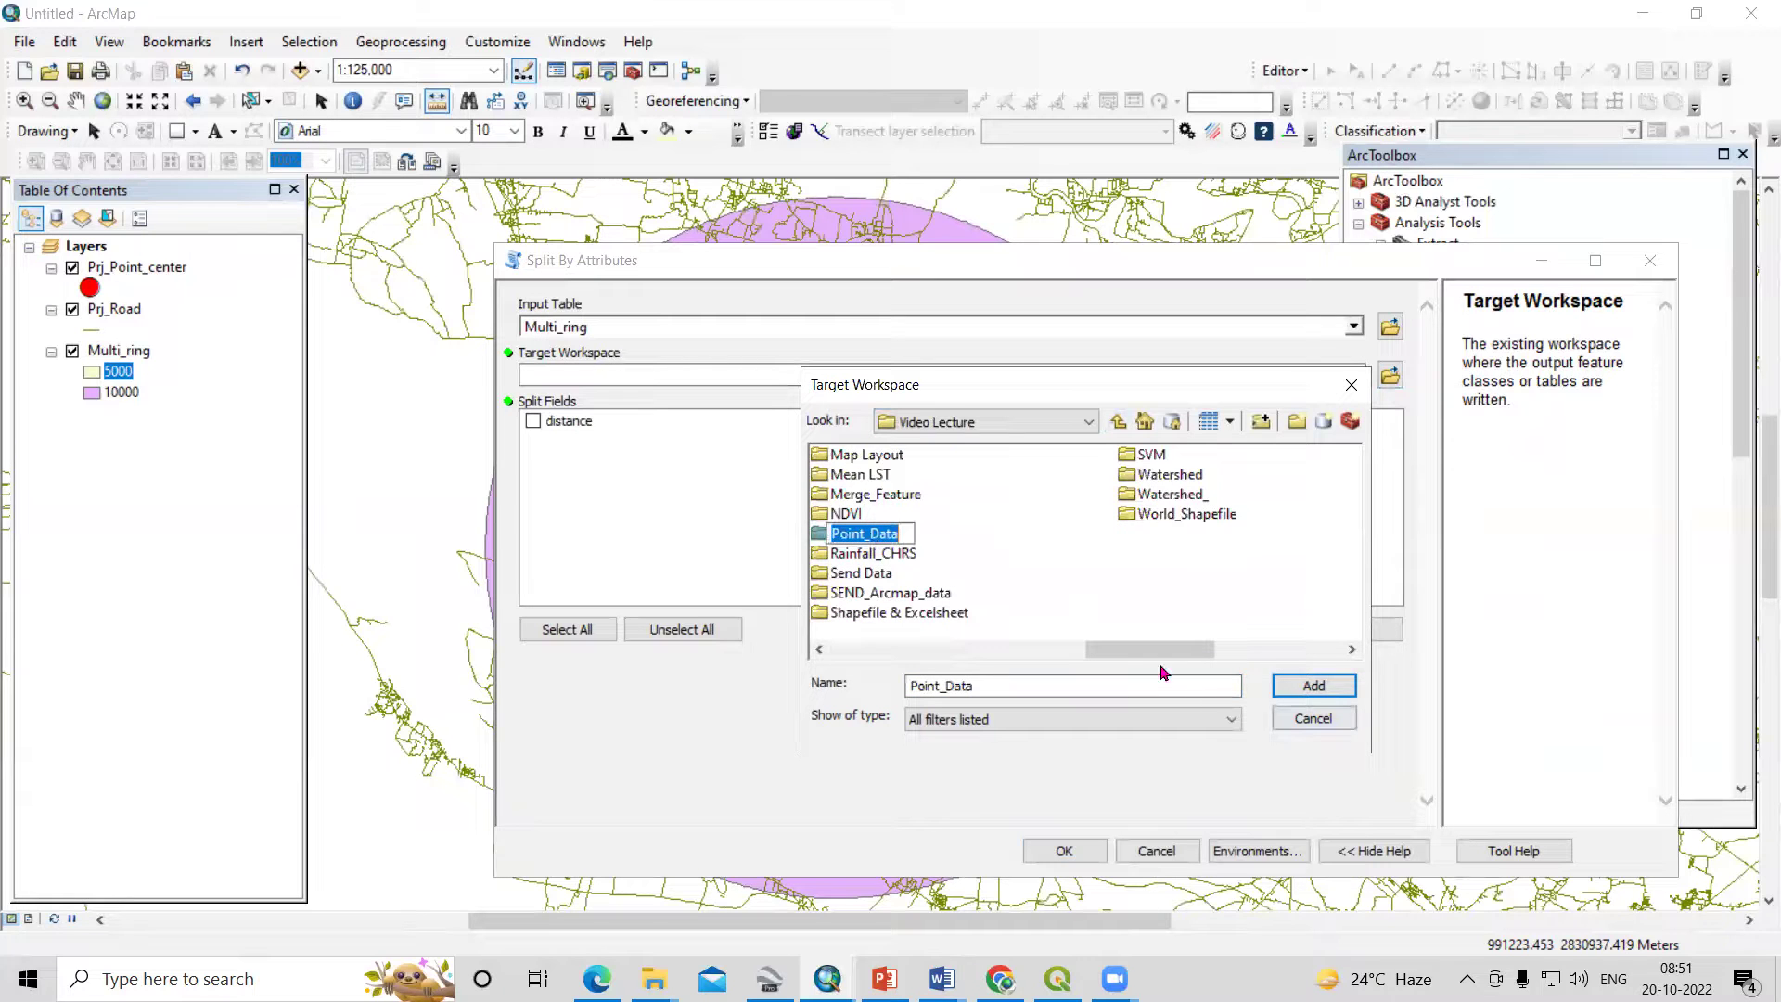
click(1055, 586)
click(863, 534)
click(1288, 692)
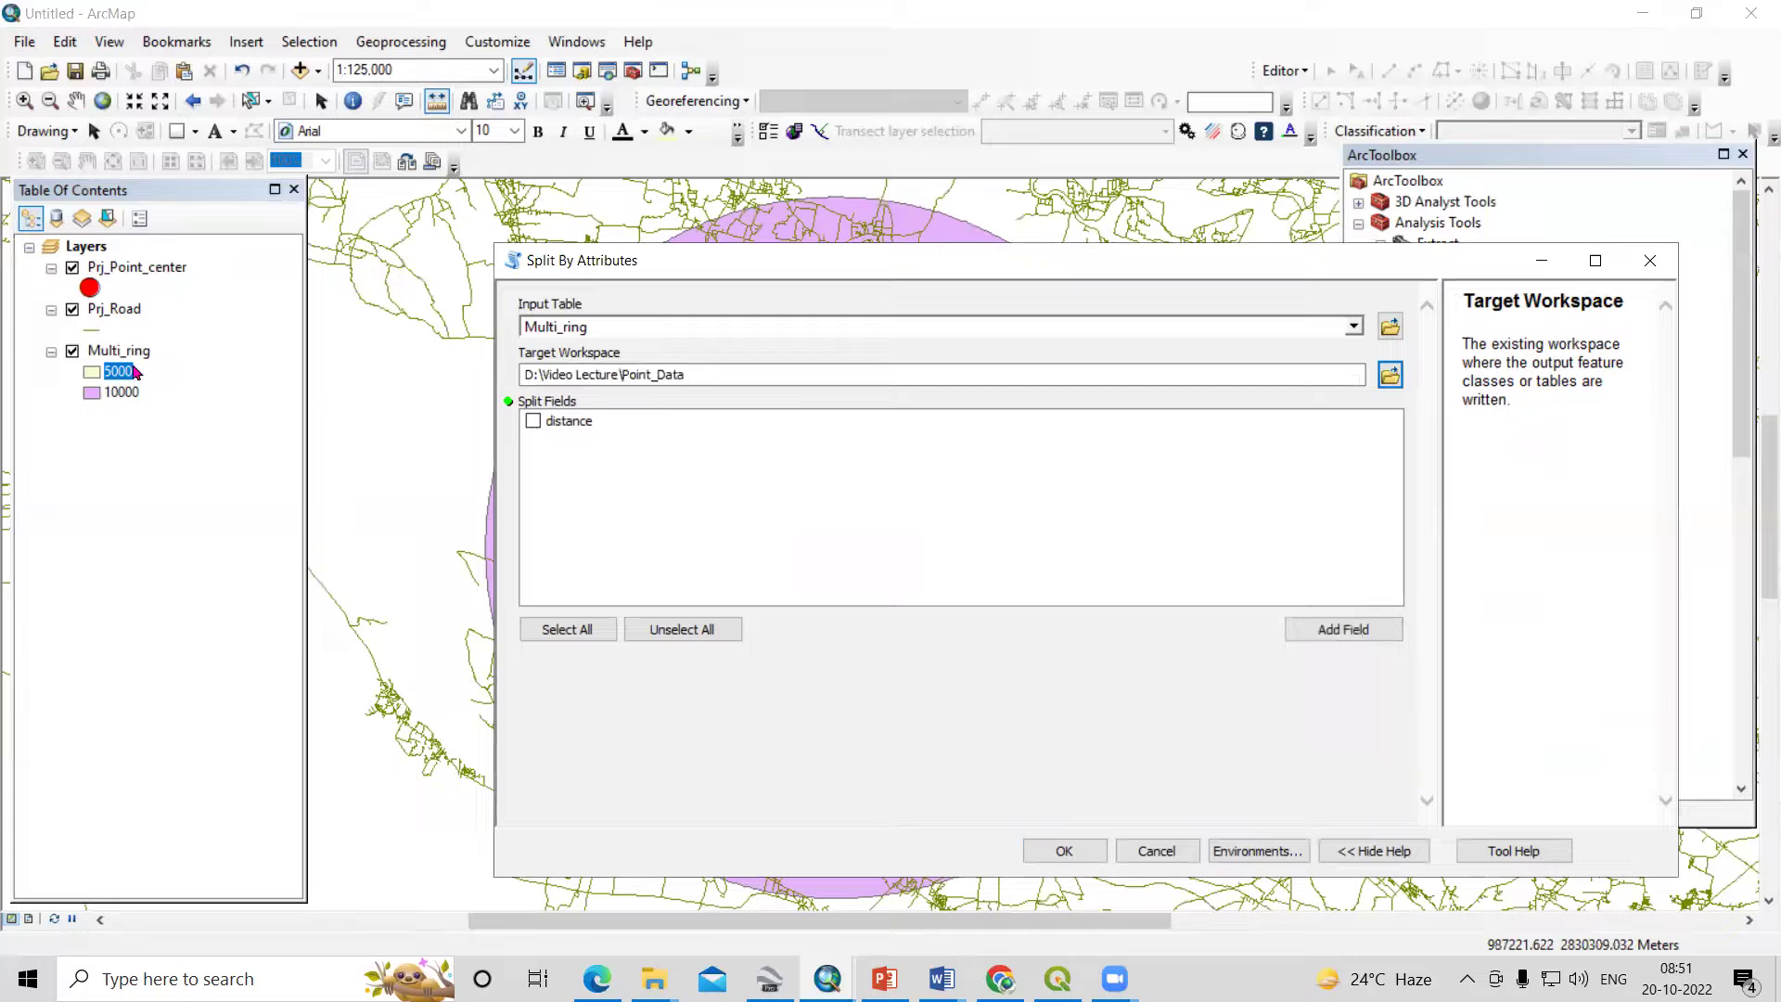
click(534, 423)
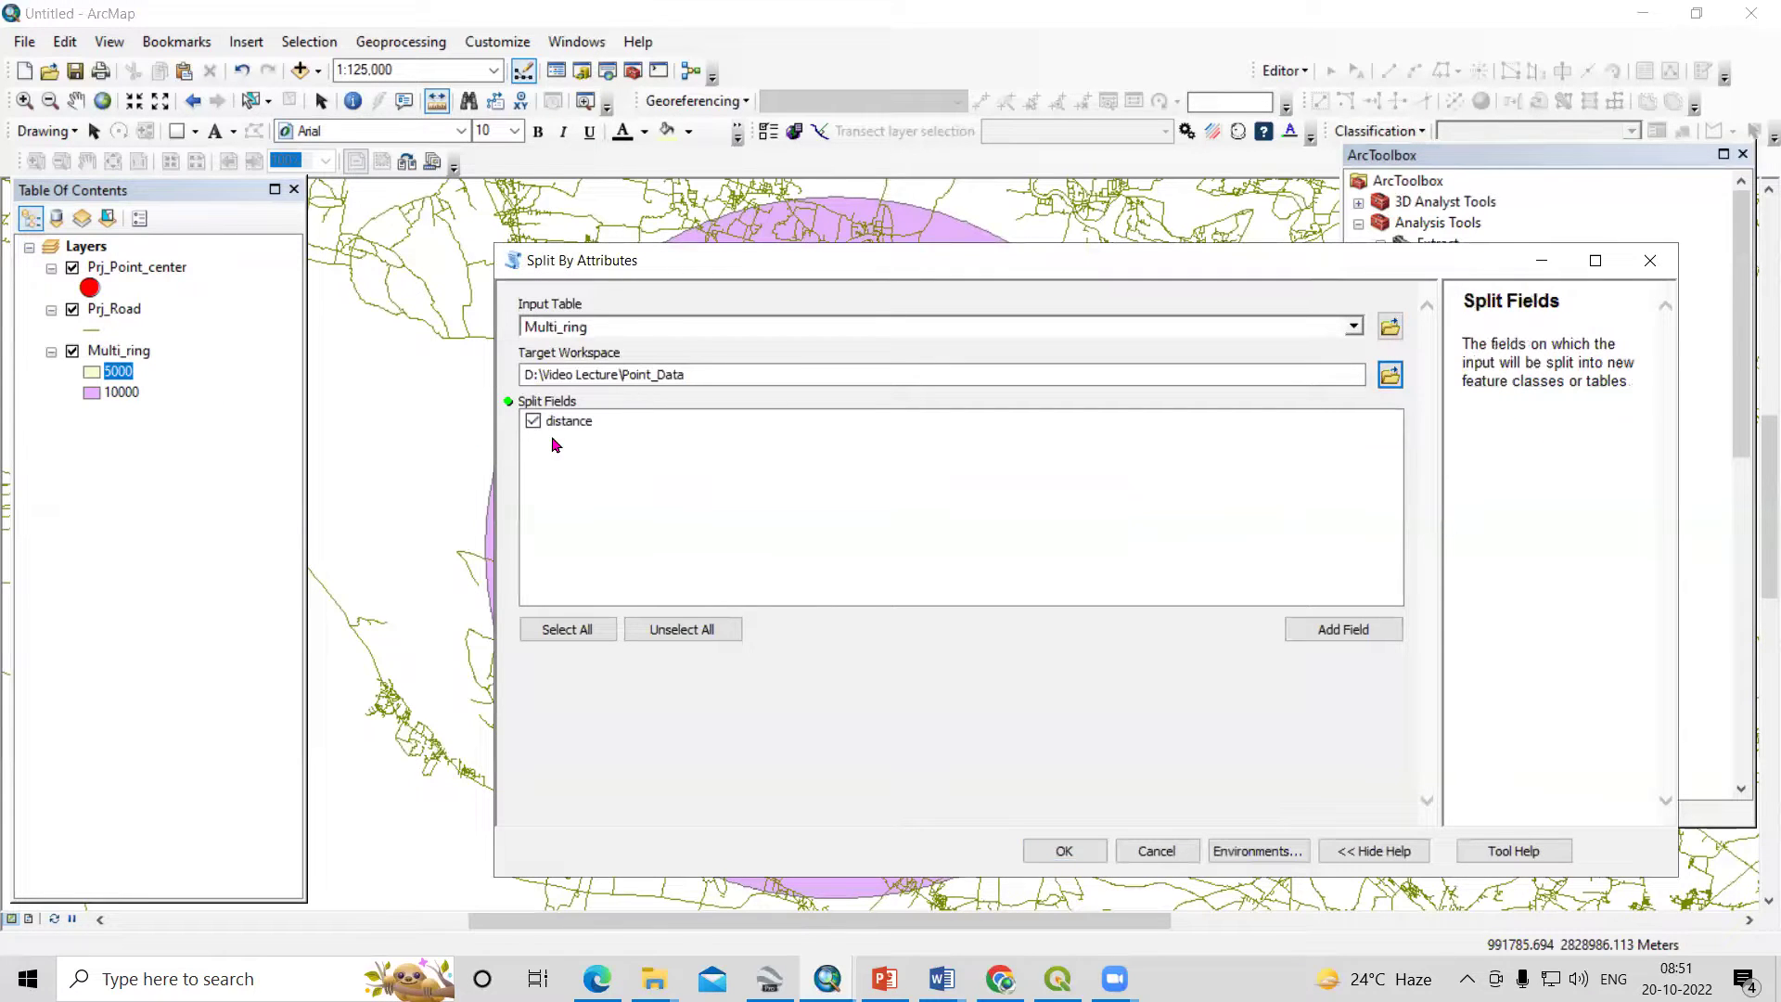
click(1076, 850)
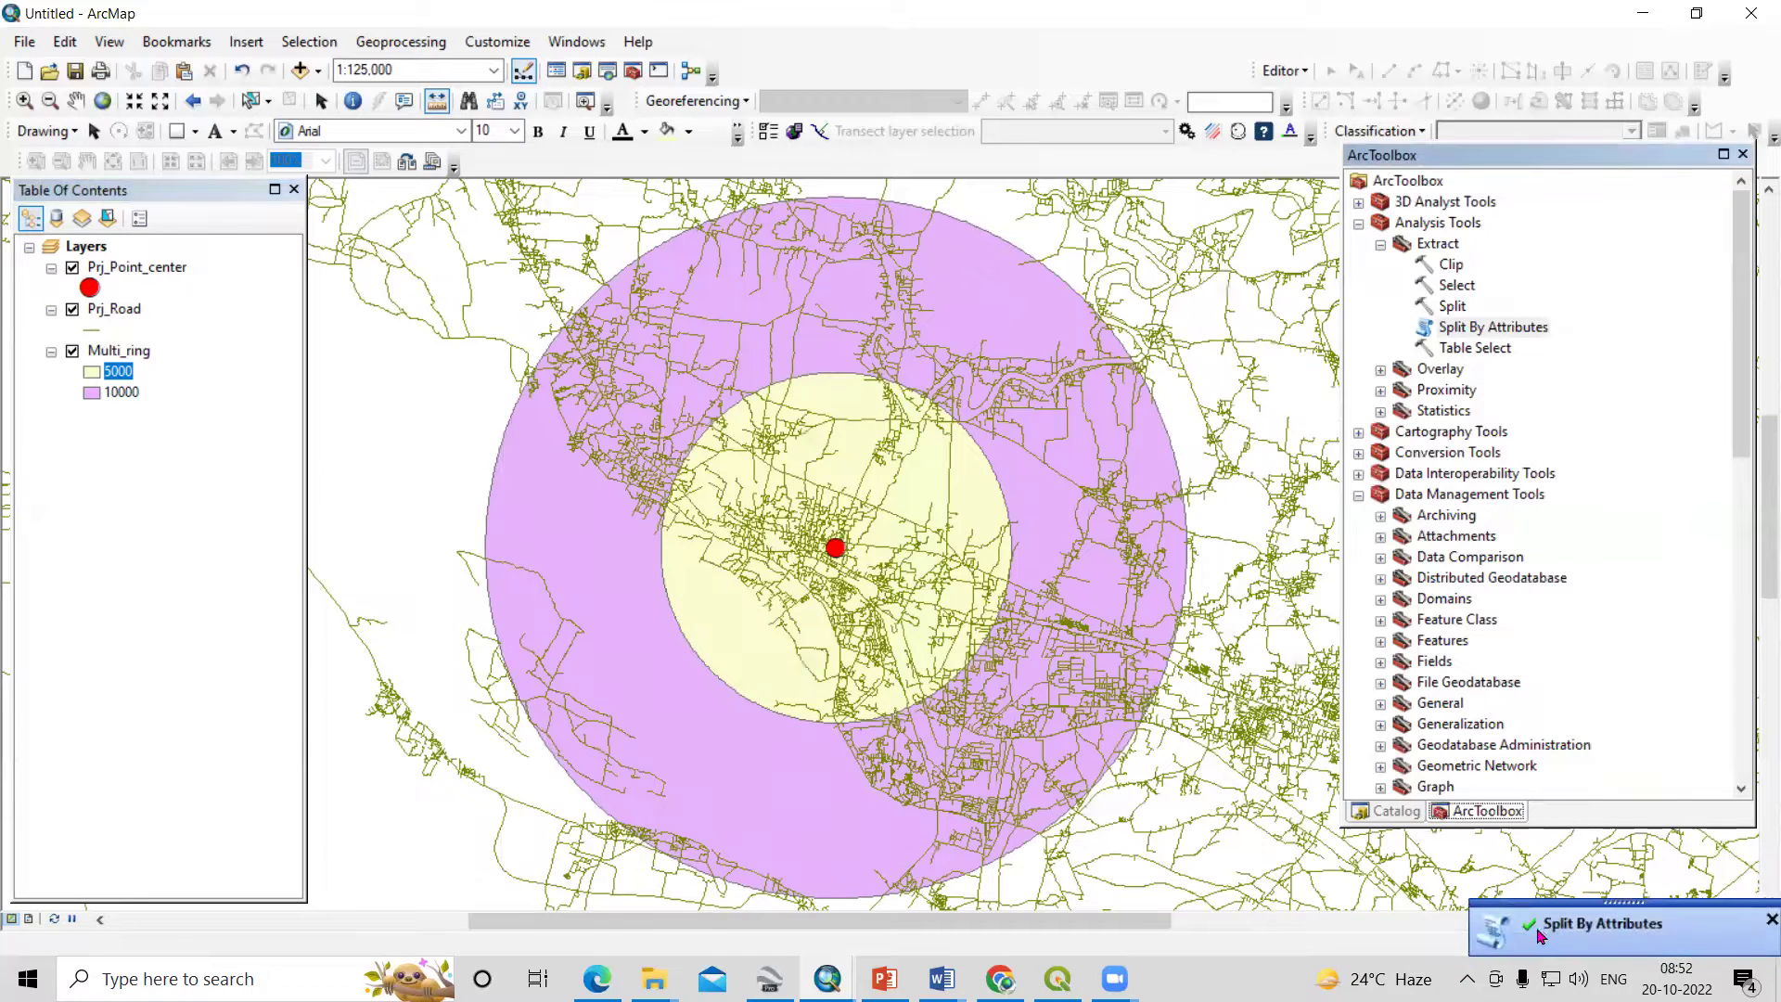
- In the Catalog, refresh Video Lecture and expand Point_Data to reveal the new shapefiles
click(1396, 811)
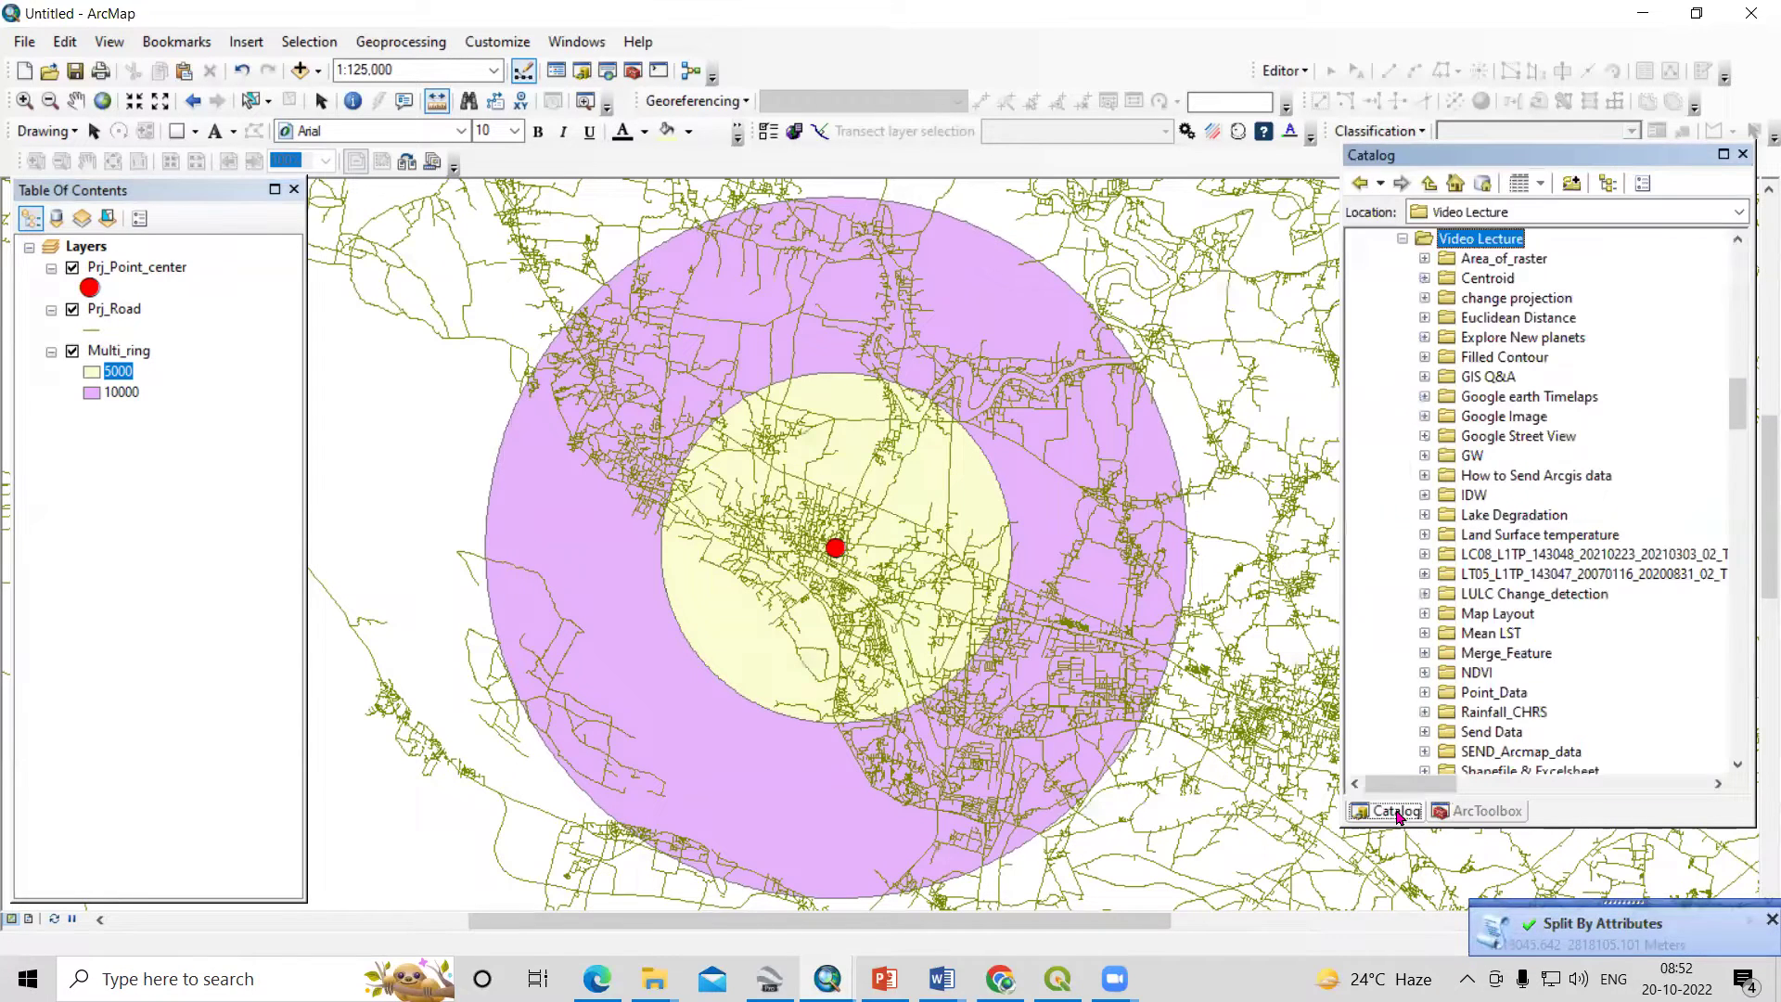
right_click(1494, 239)
click(1540, 357)
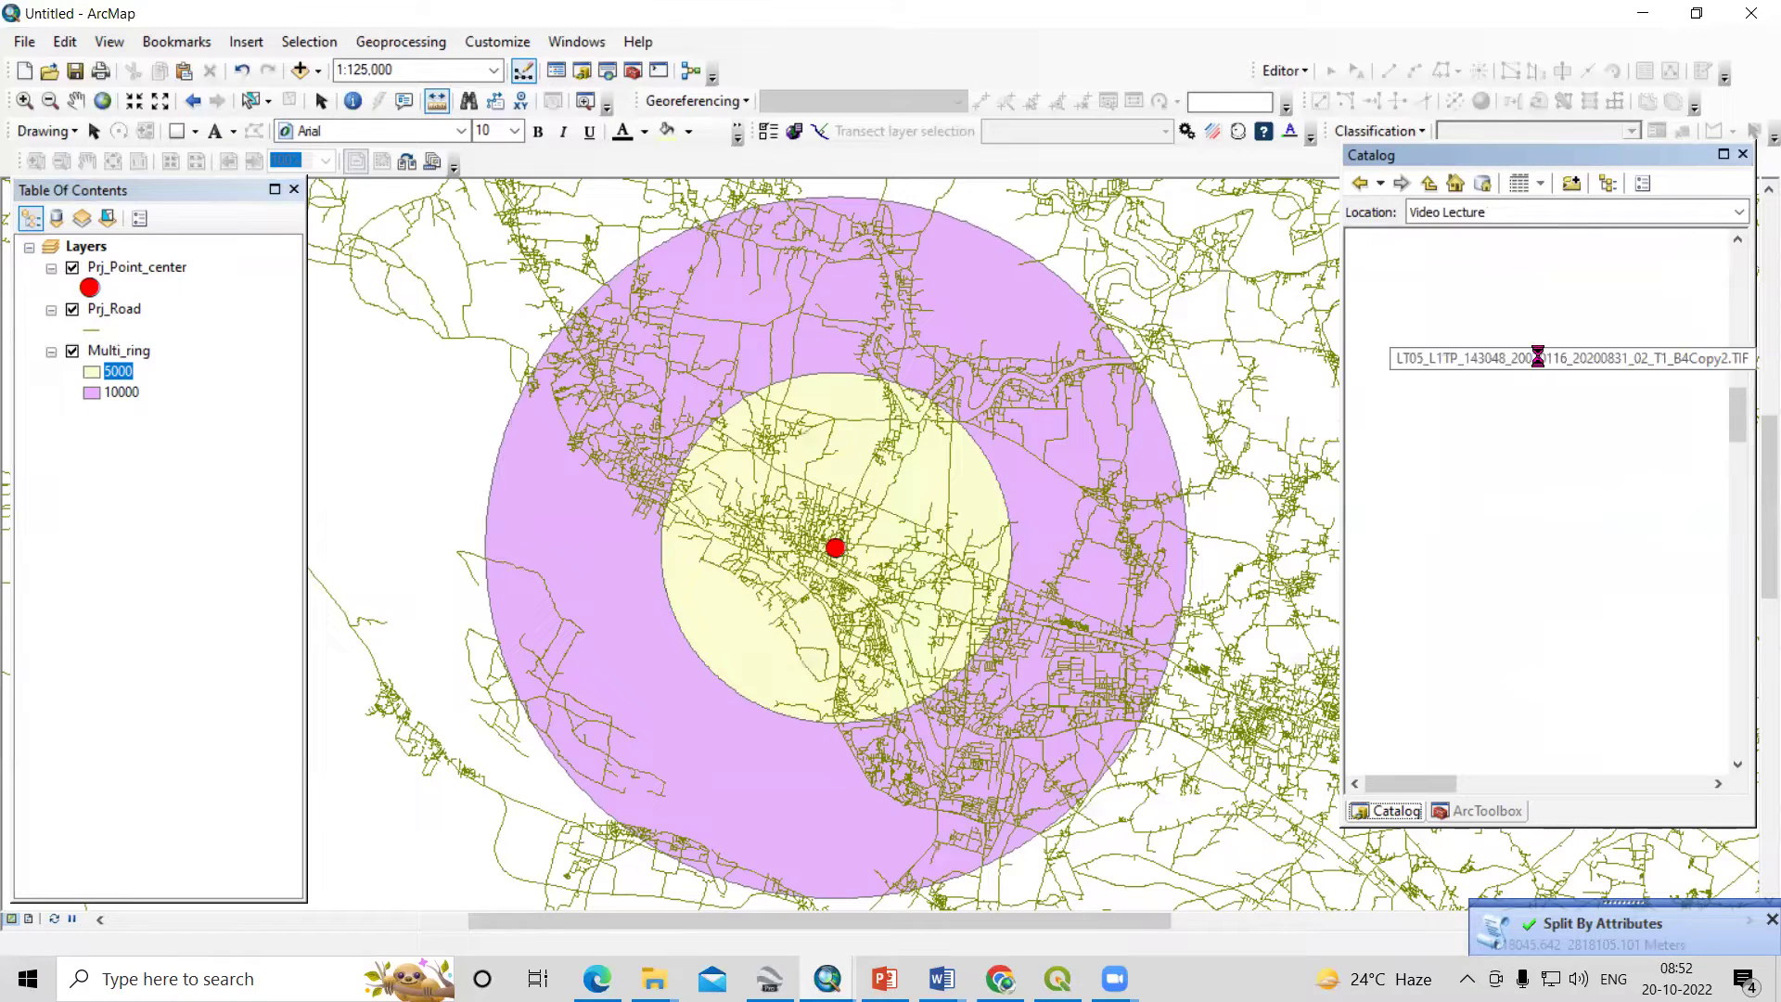
click(1495, 362)
click(1494, 692)
scroll(1509, 675, down, 3)
double_click(1490, 519)
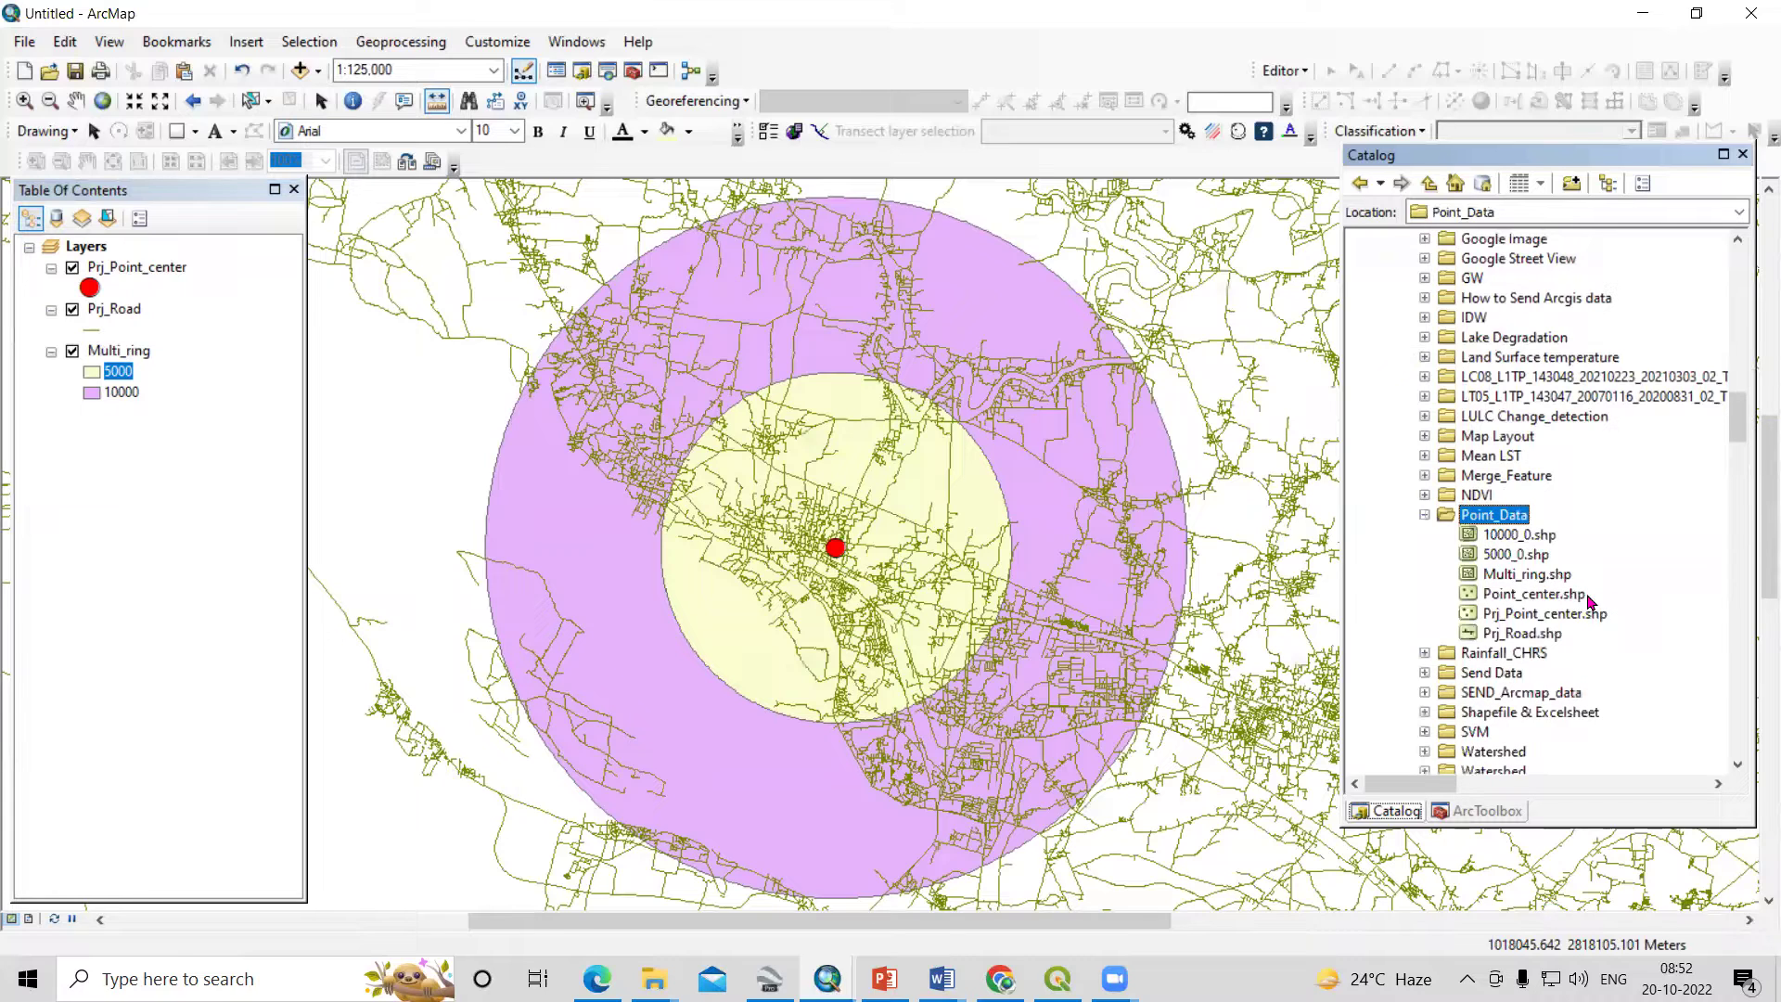
- Drag 5000_0 and 10000_0 onto the map, hide Multi_ring, and clear the layer selection
drag(1526, 560, 775, 566)
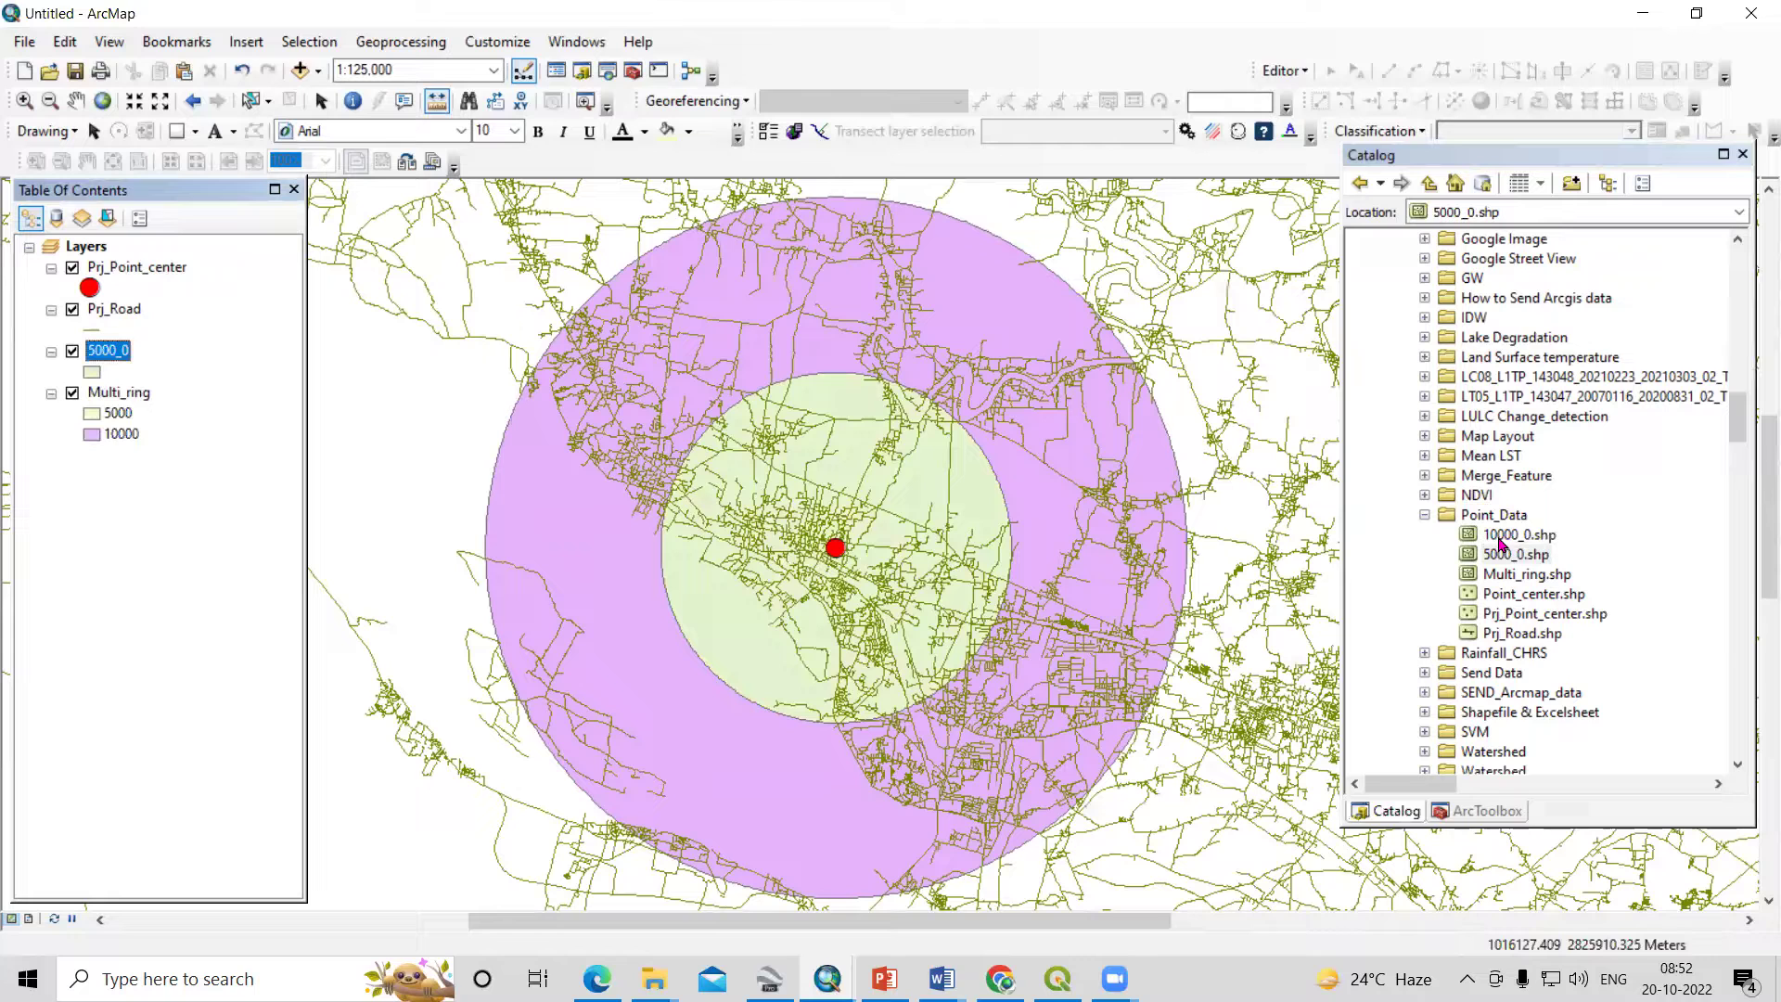
click(73, 395)
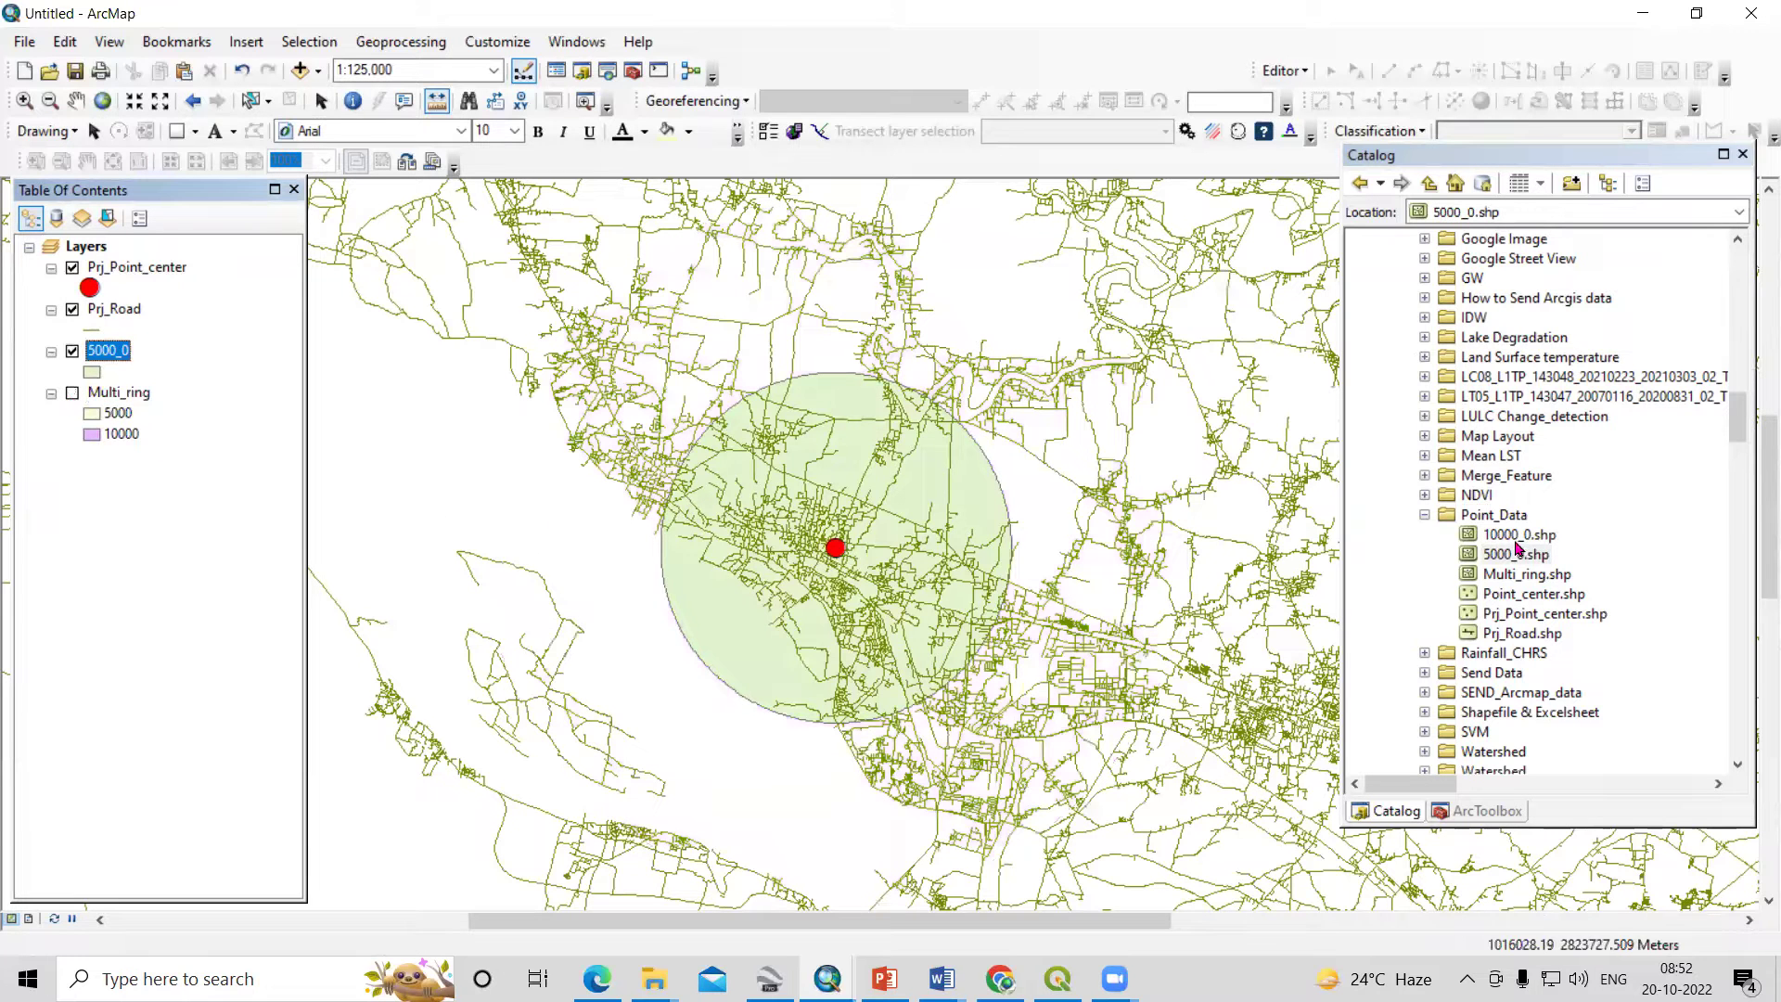
mouse_move(1530, 546)
mouse_down()
mouse_move(643, 550)
mouse_move(626, 512)
mouse_up()
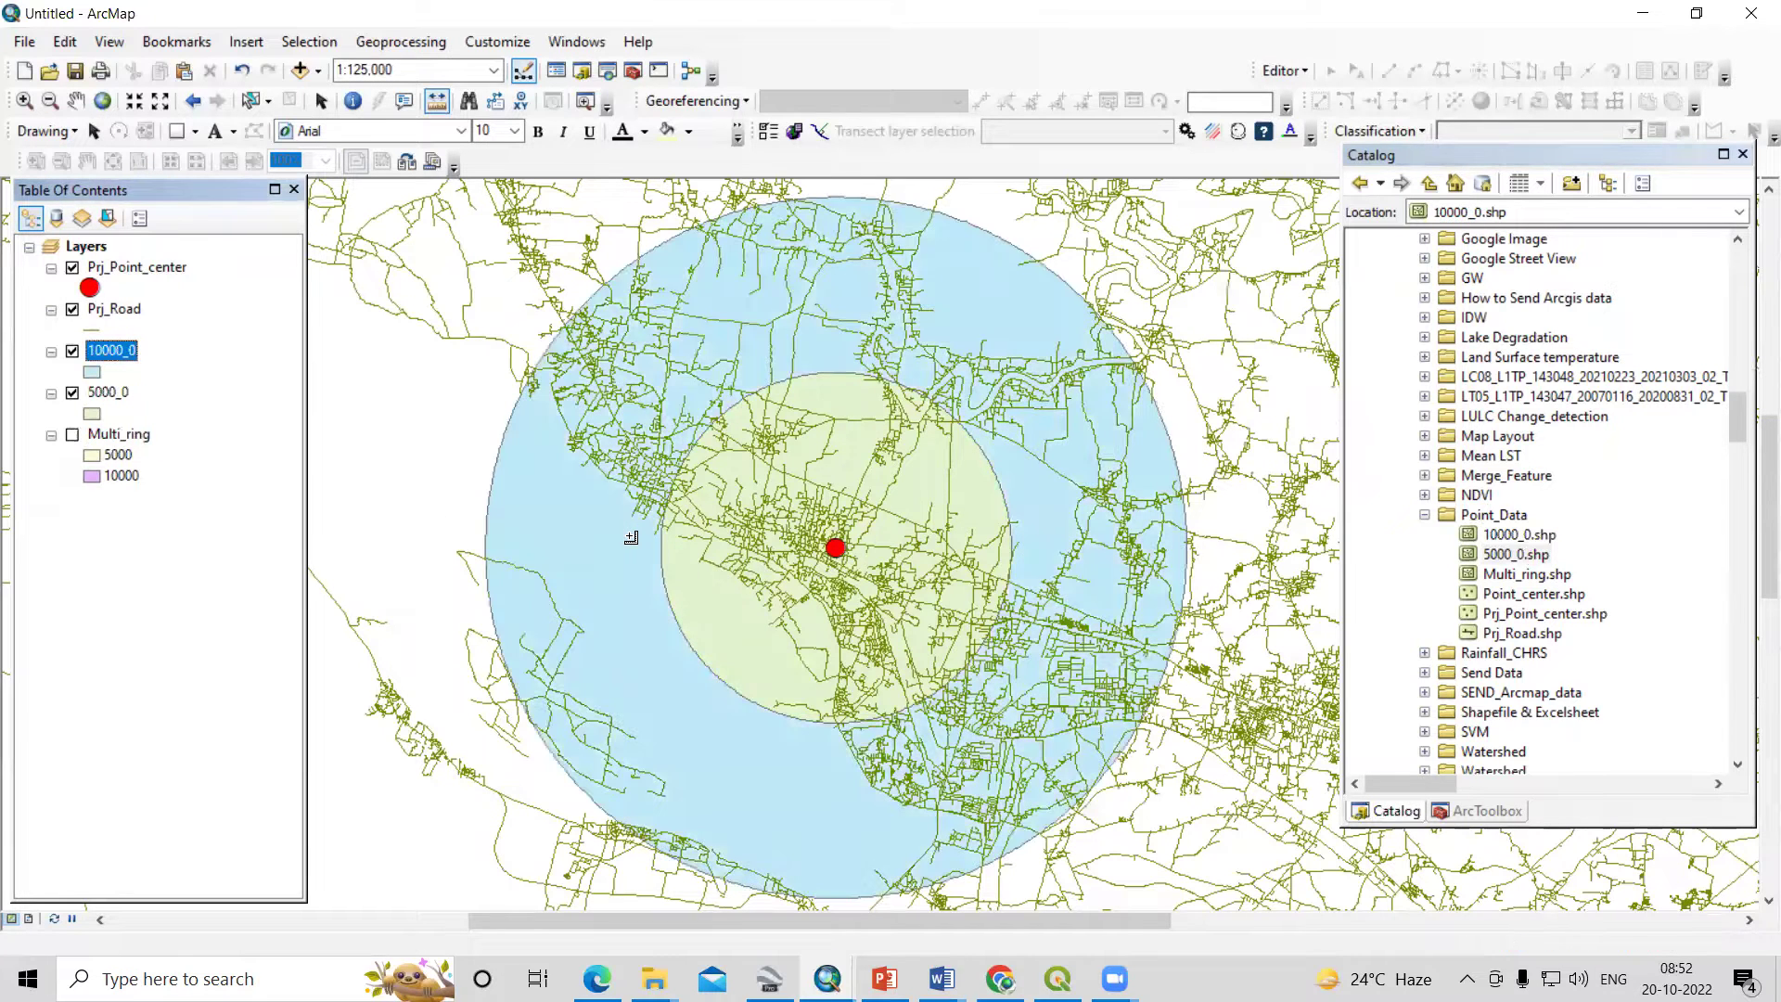
scroll(626, 512, down, 3)
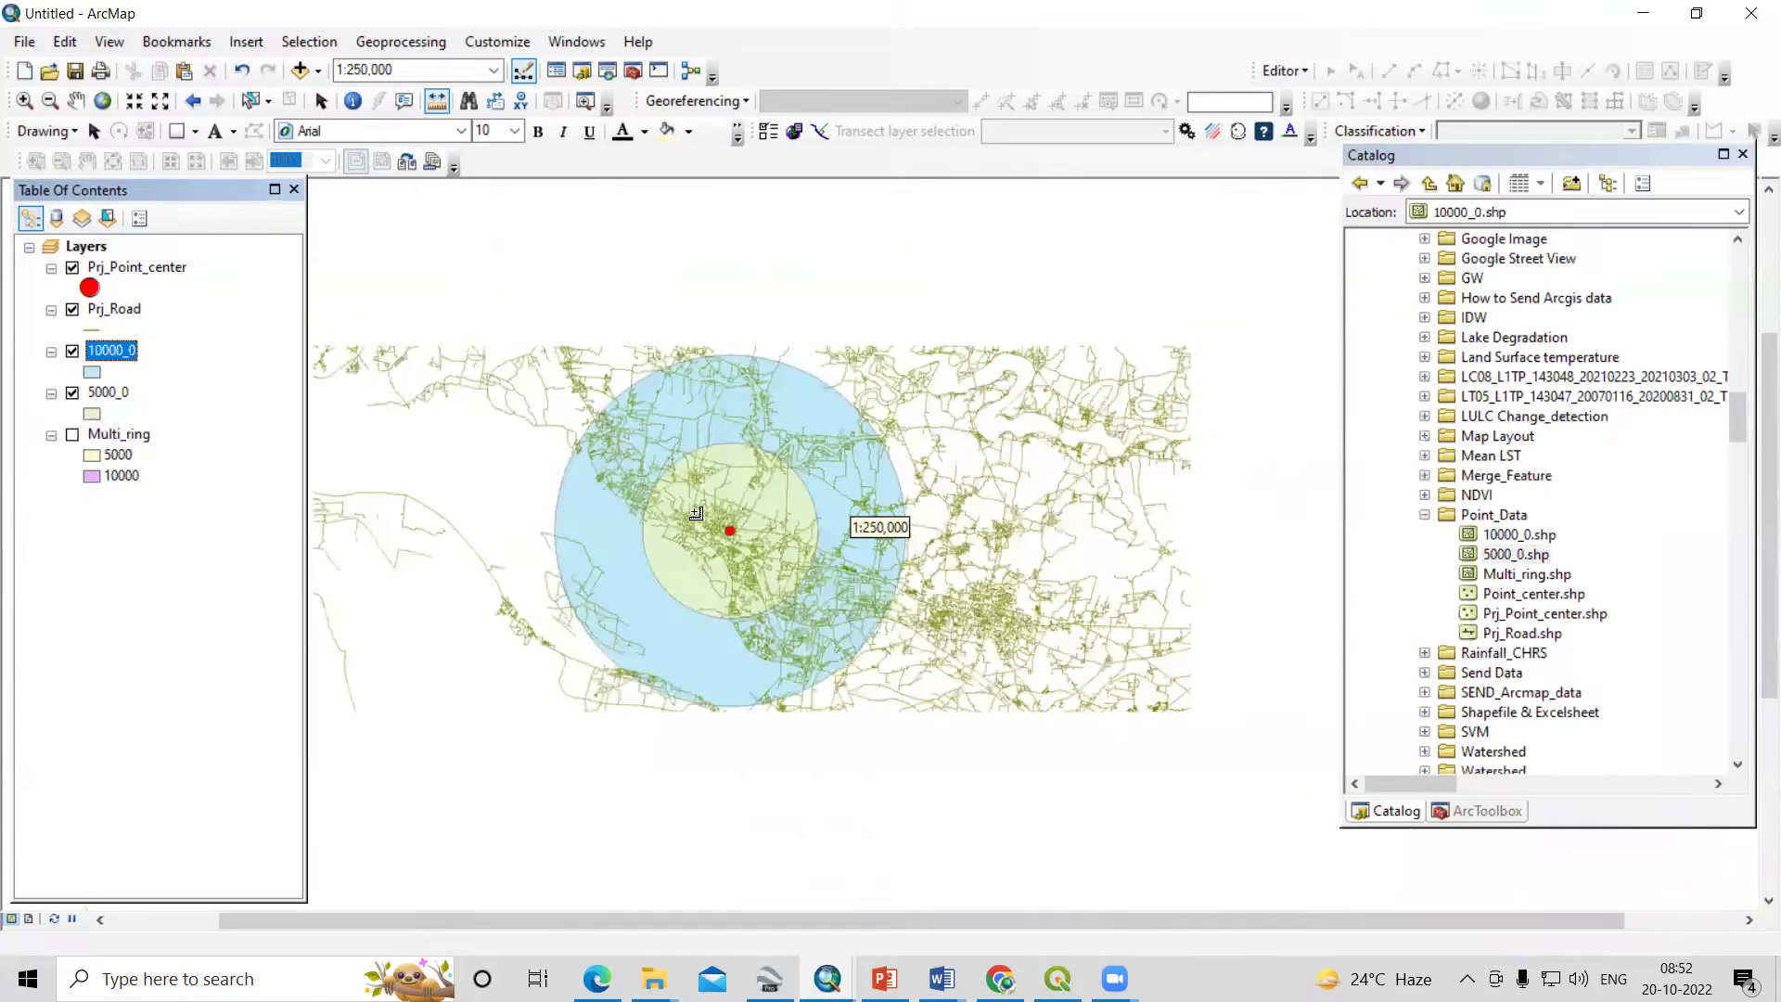
scroll(630, 546, up, 4)
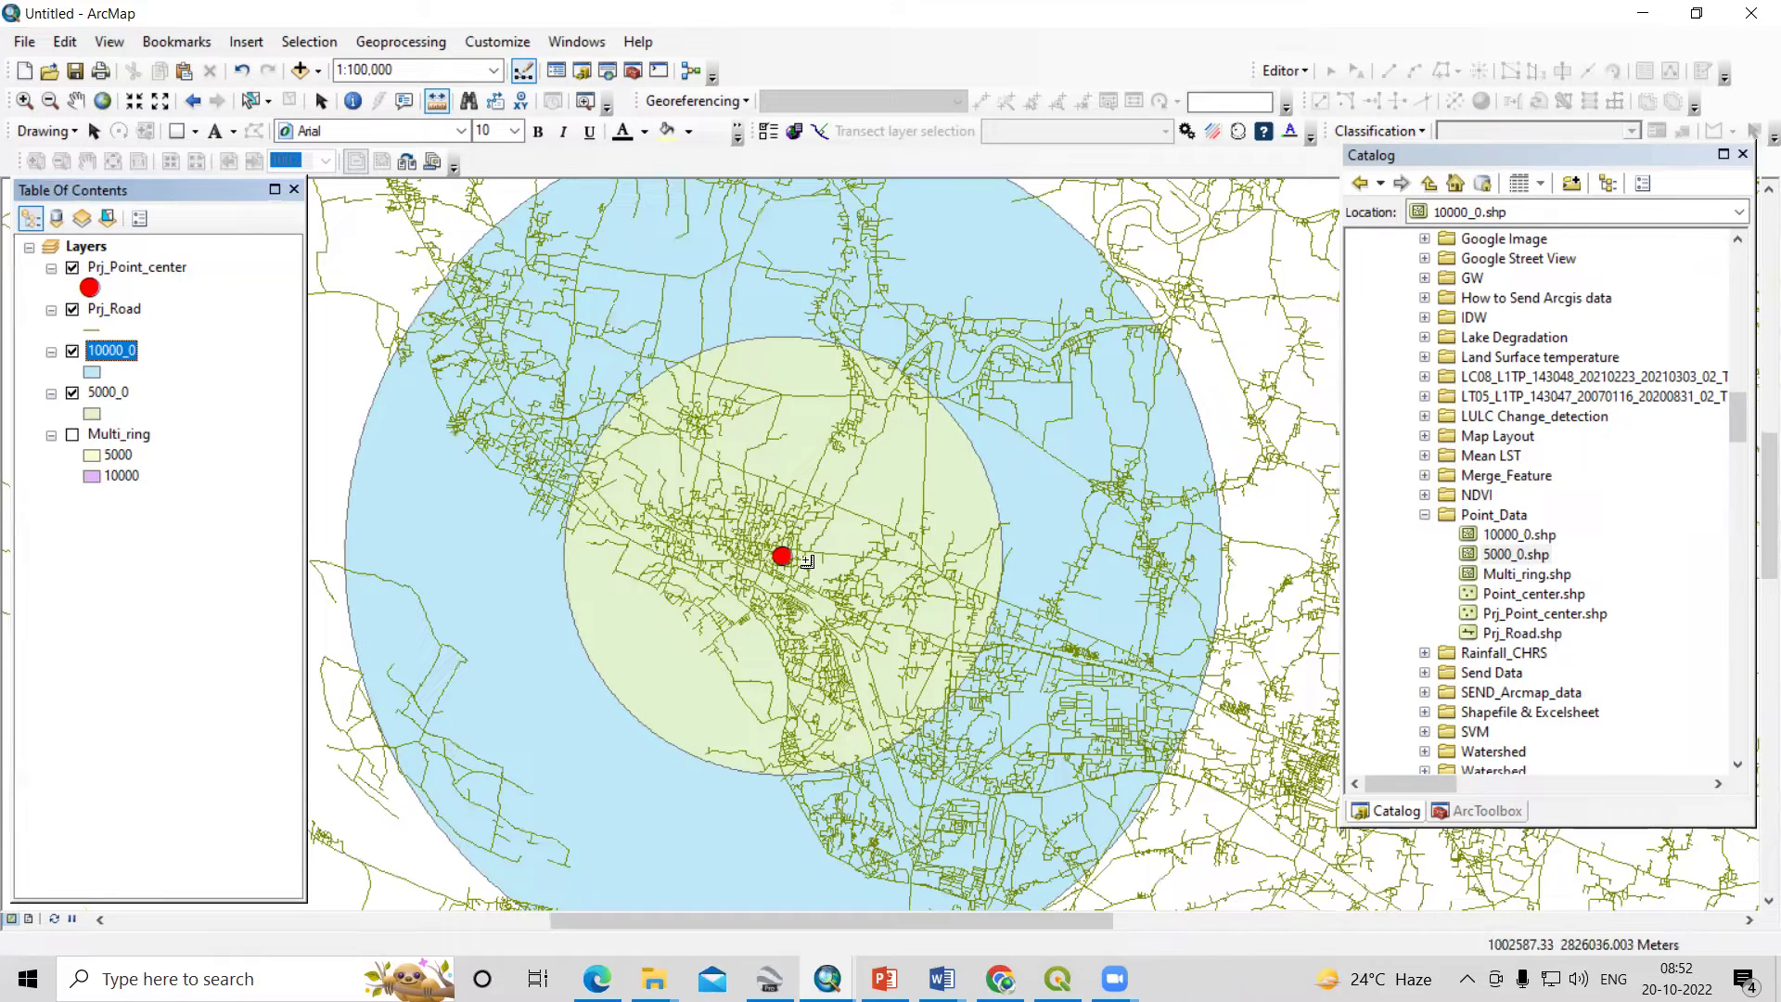
click(126, 638)
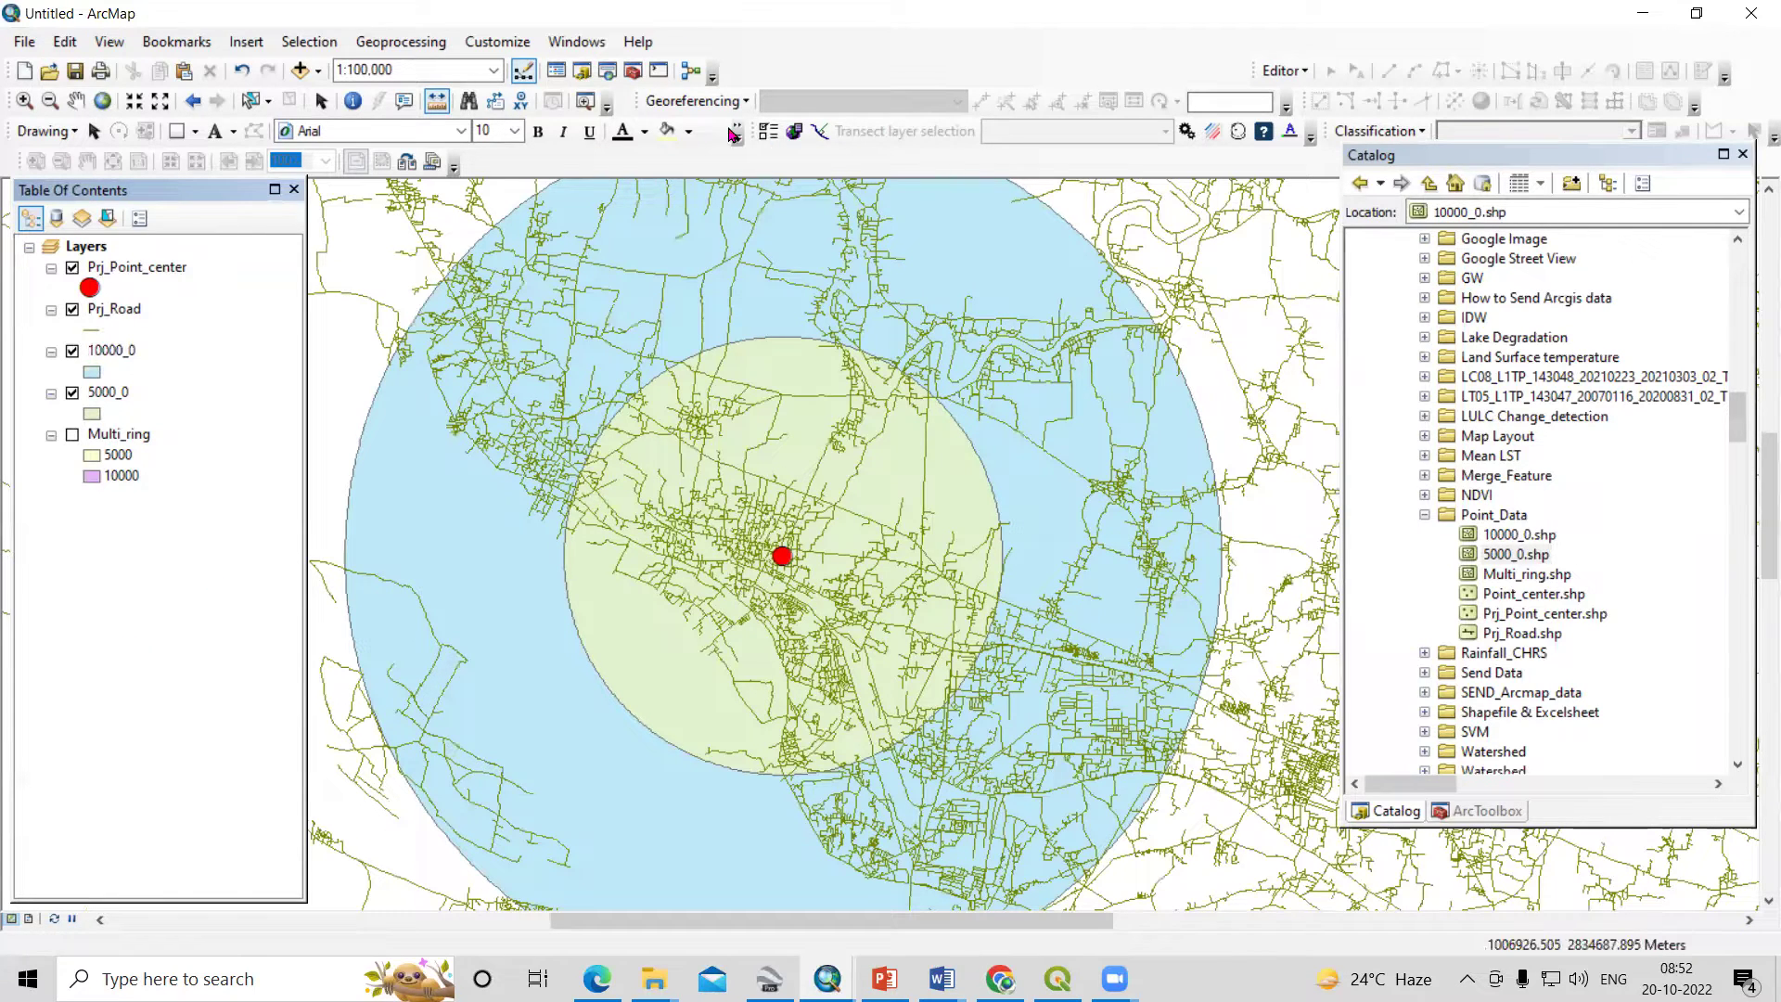
- Open the Clip tool from ArcToolbox > Analysis Tools > Extract
click(632, 74)
click(1380, 244)
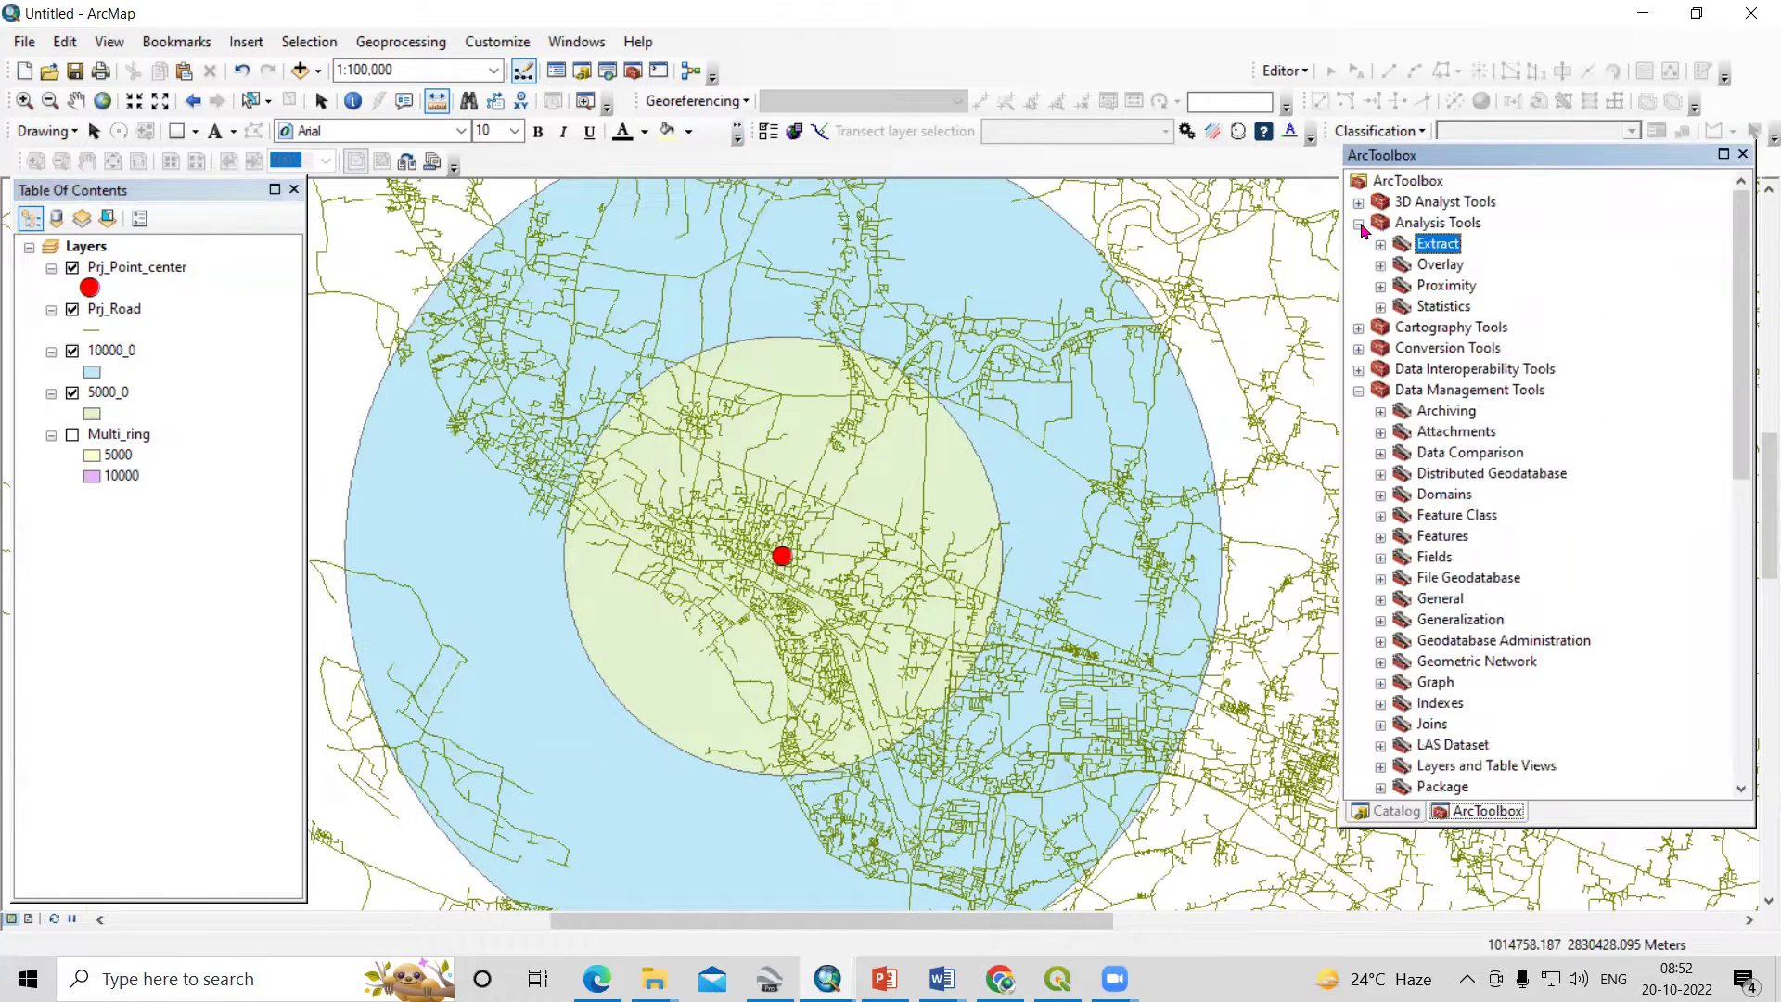
click(1358, 222)
scroll(1461, 524, down, 5)
scroll(1445, 539, up, 5)
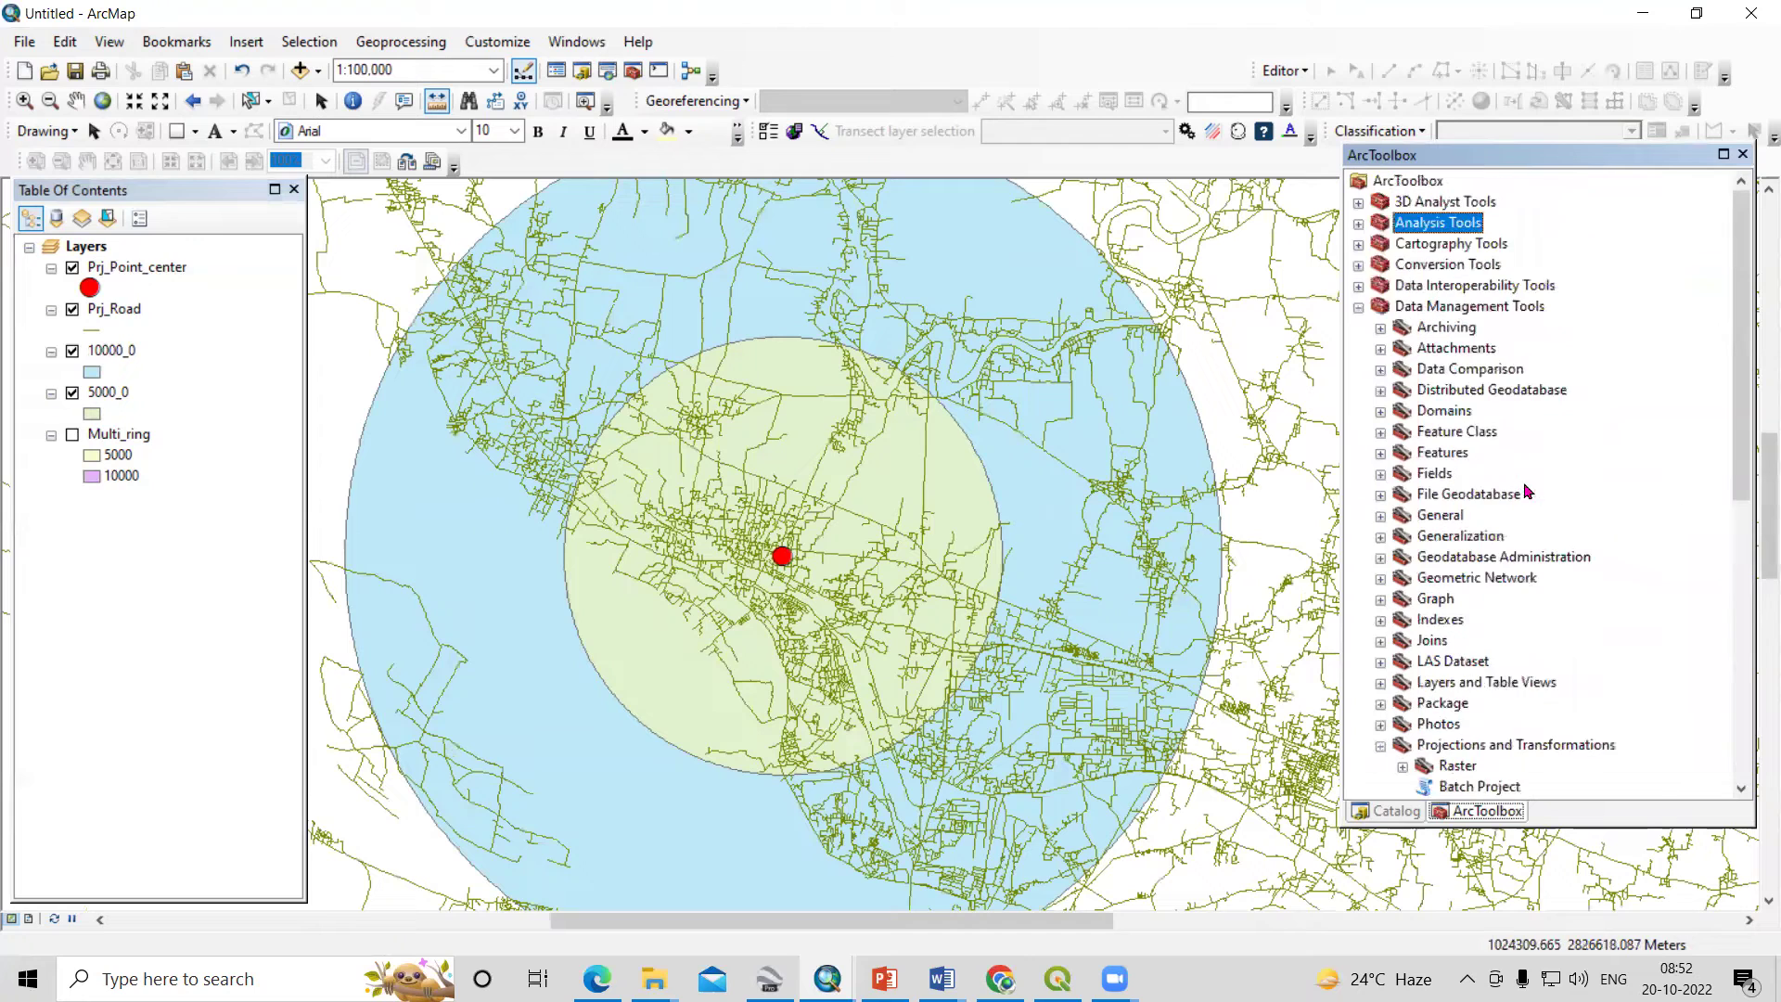
click(1358, 222)
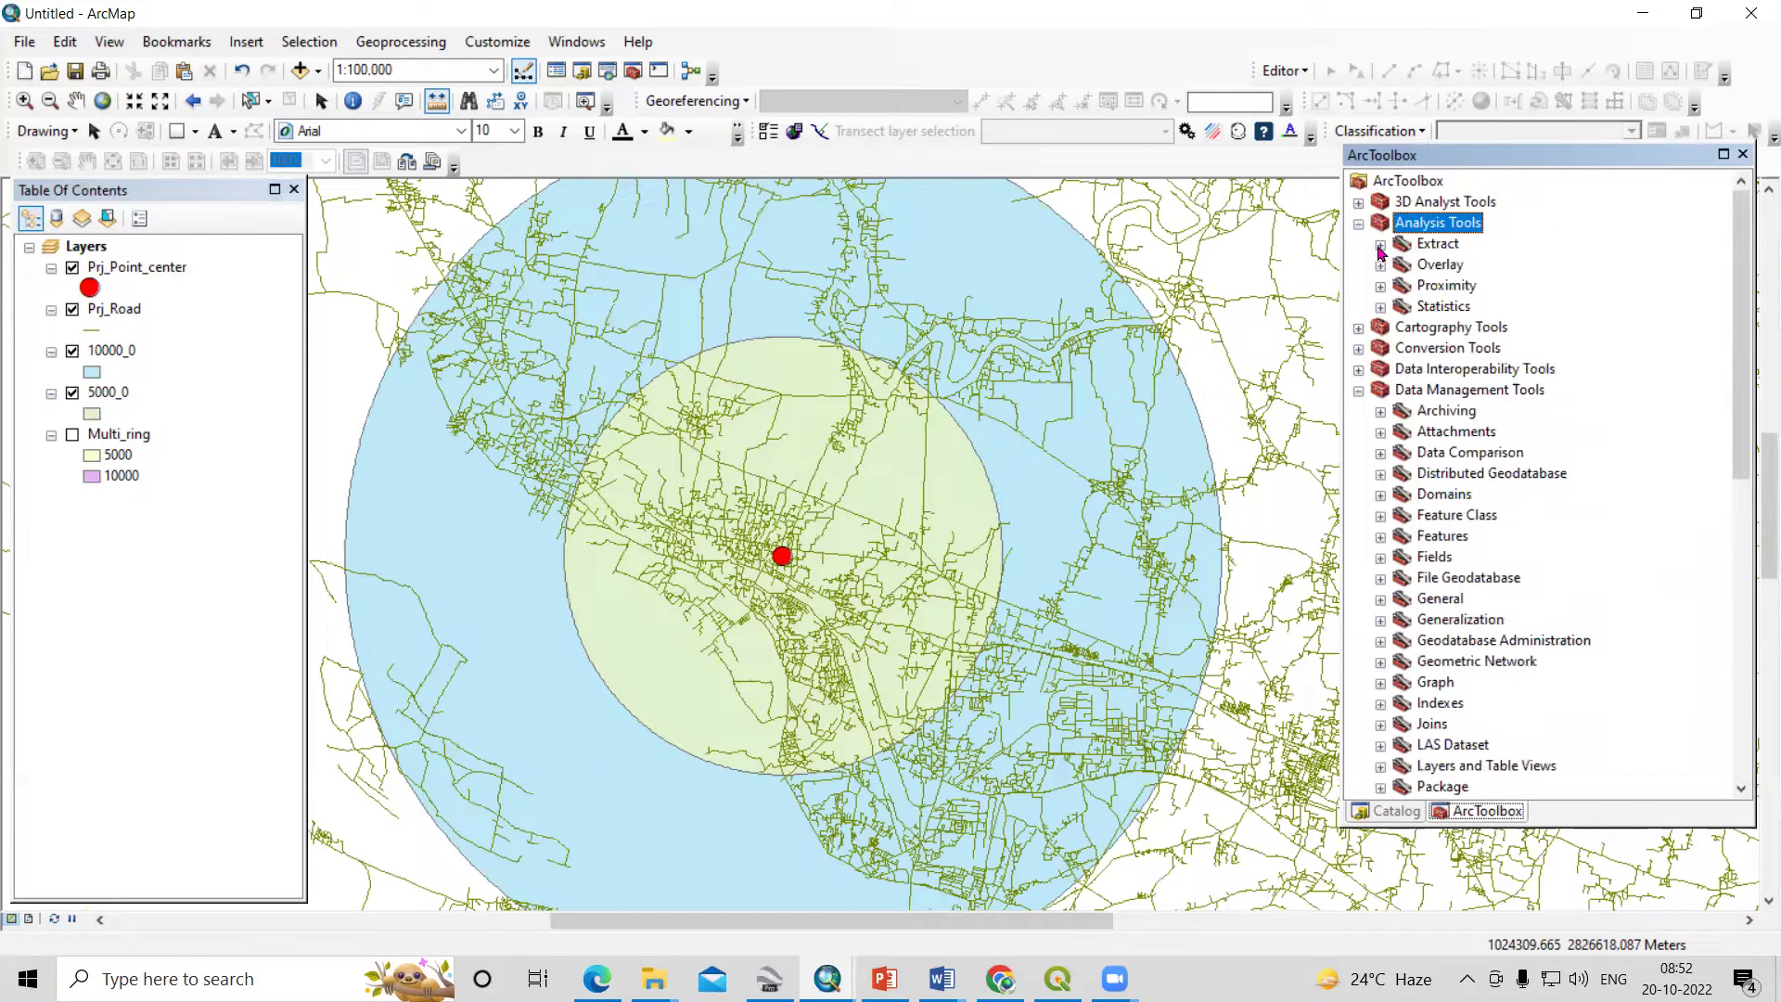
click(1380, 244)
double_click(1447, 267)
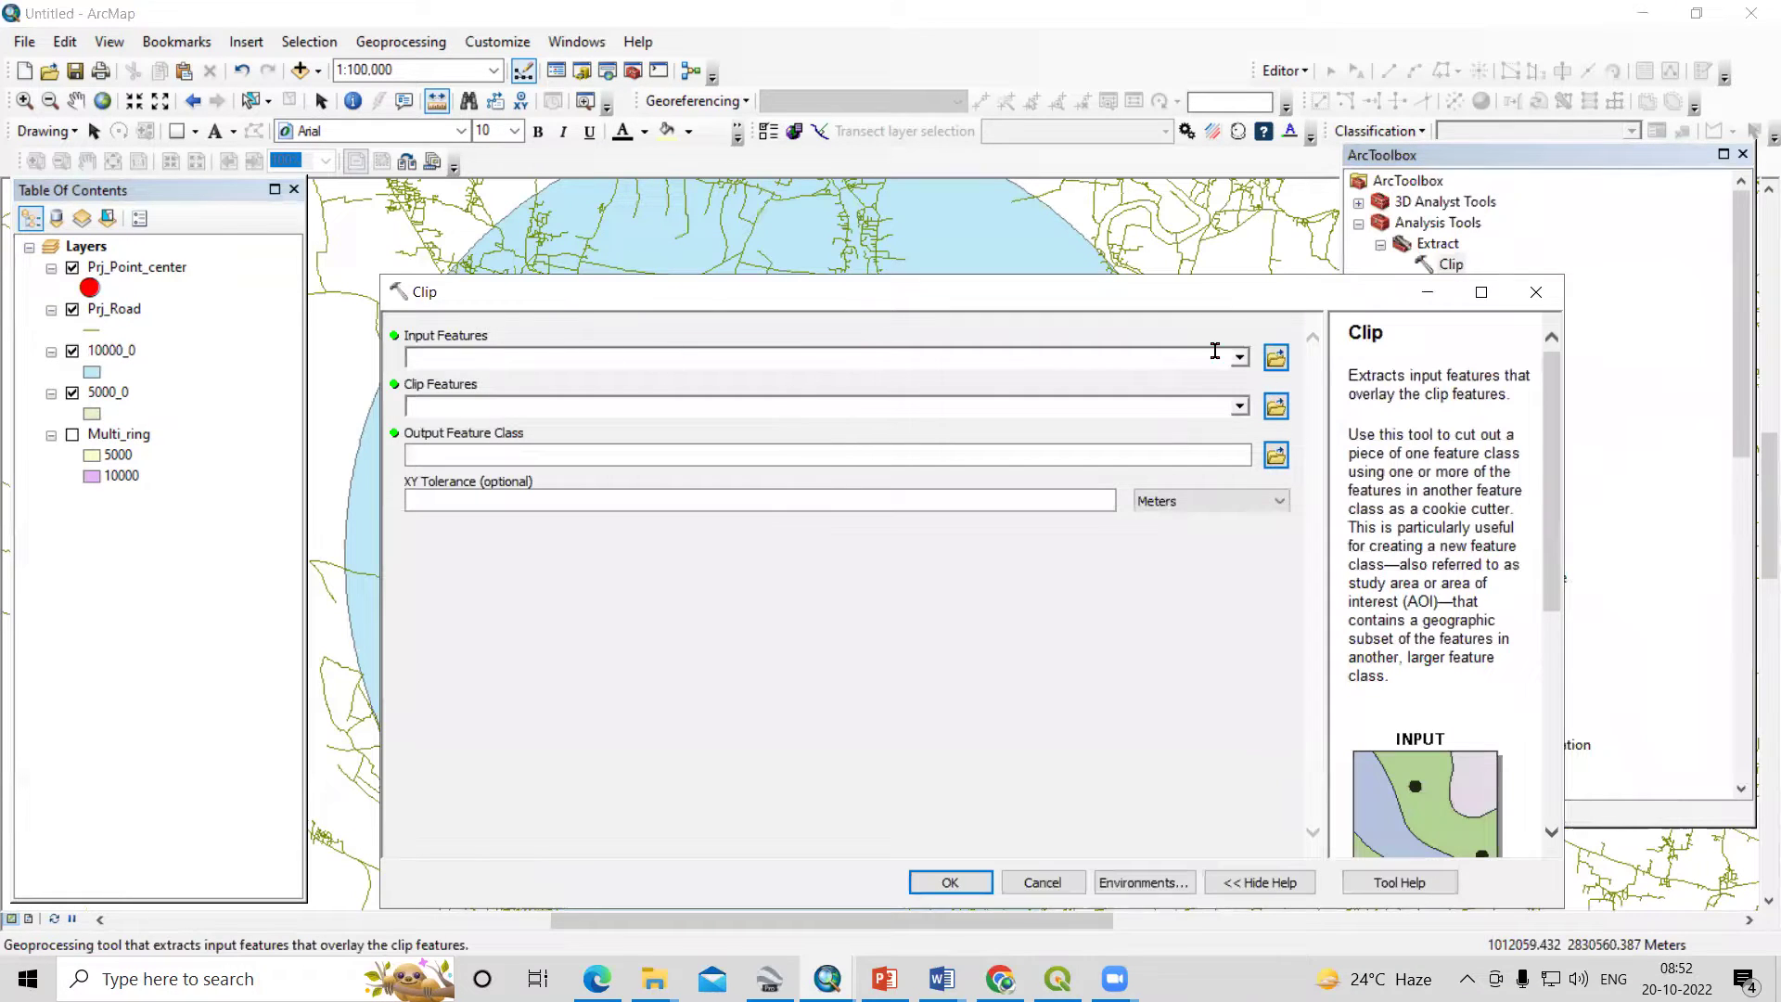
- Clip Prj_Road with 5000_0, saving the output as 5000_Road in Point_Data
click(1240, 359)
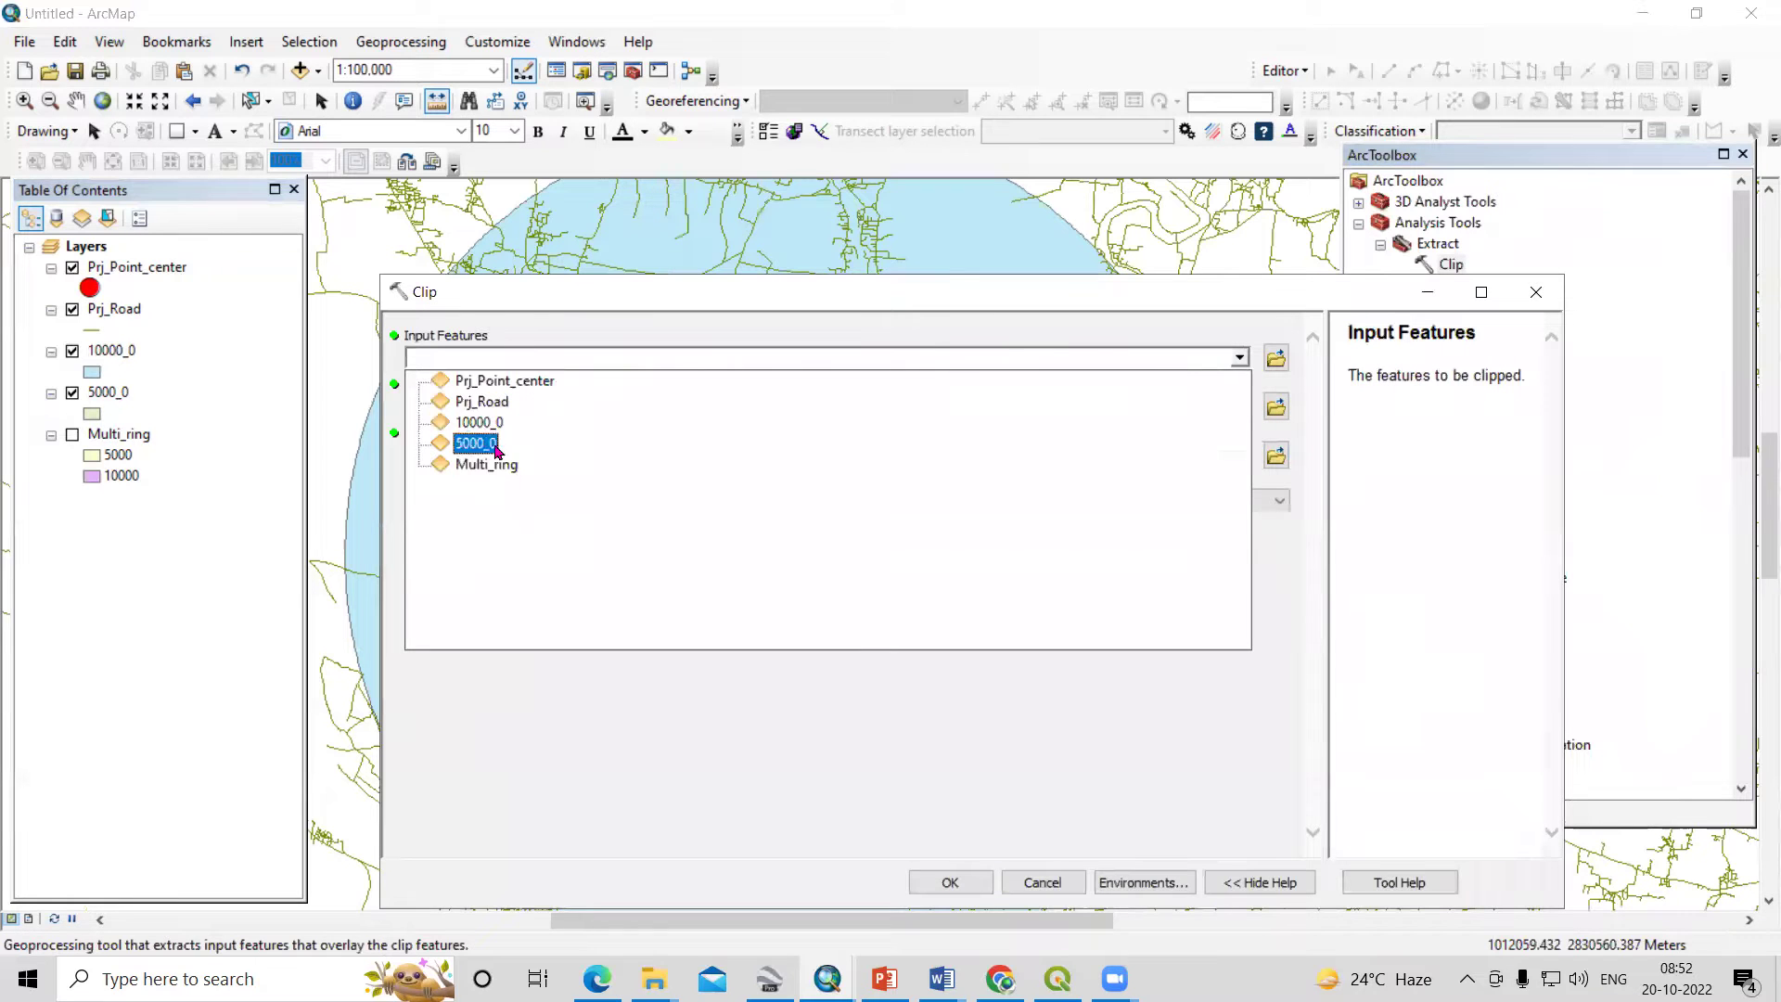
click(490, 409)
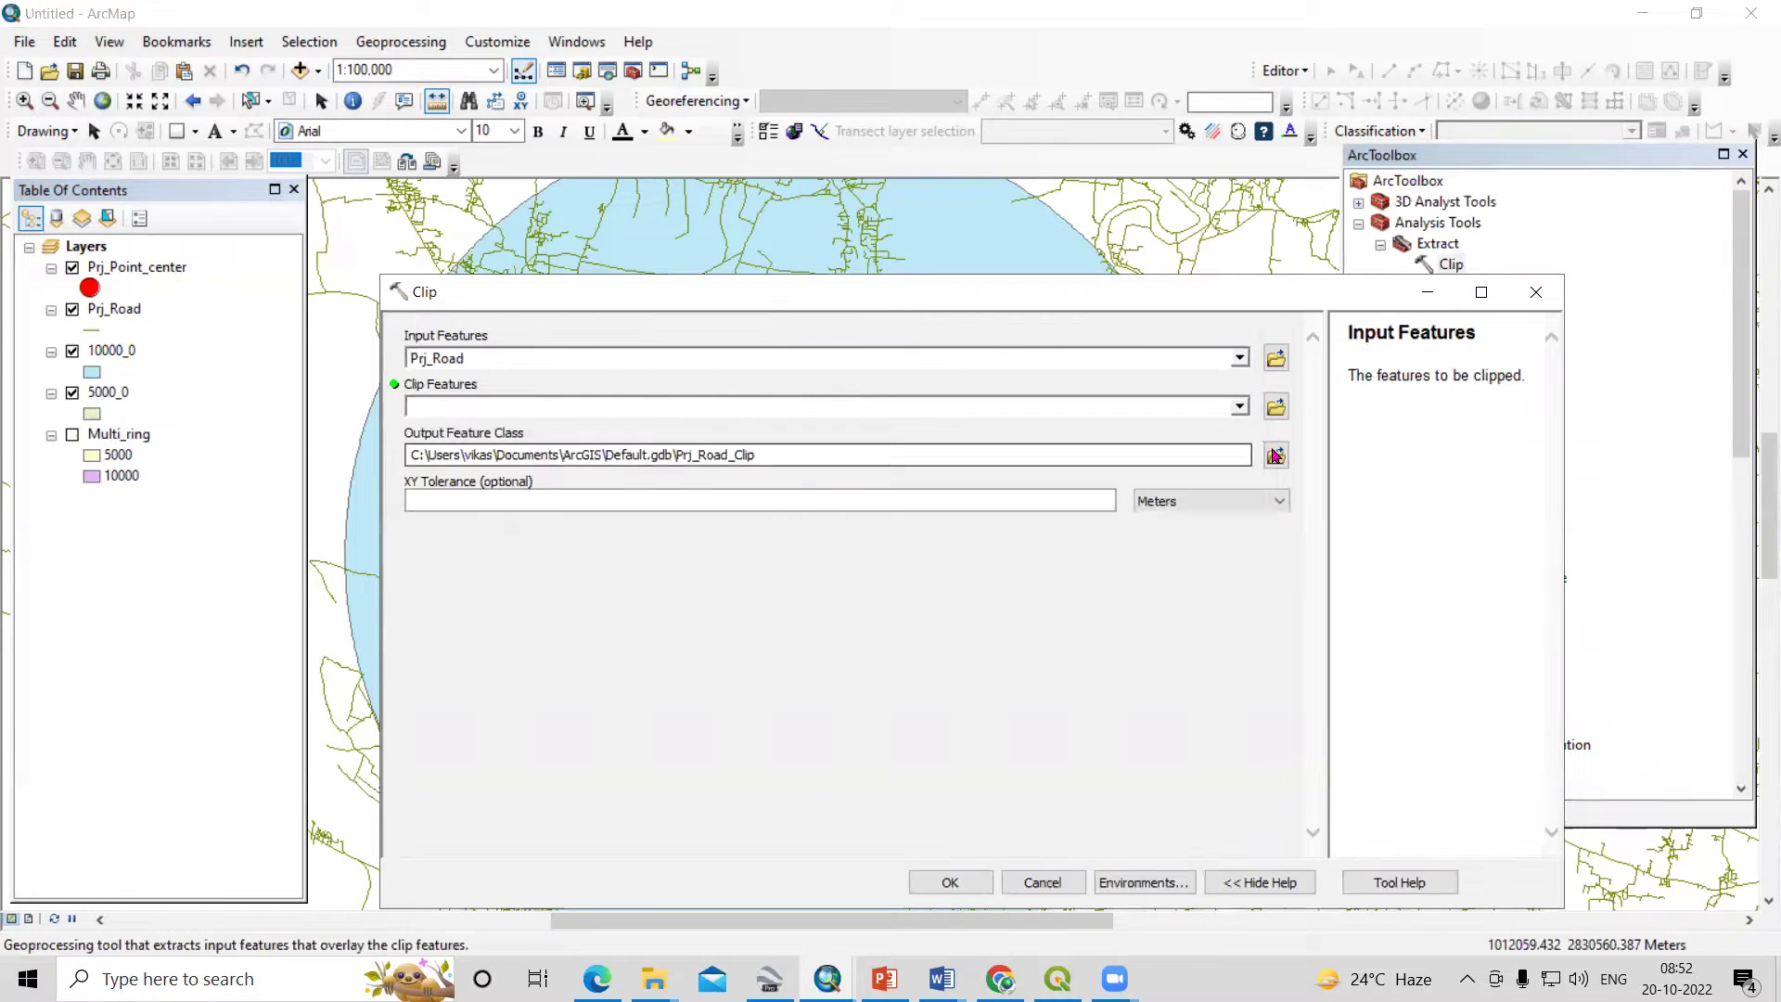
click(1241, 408)
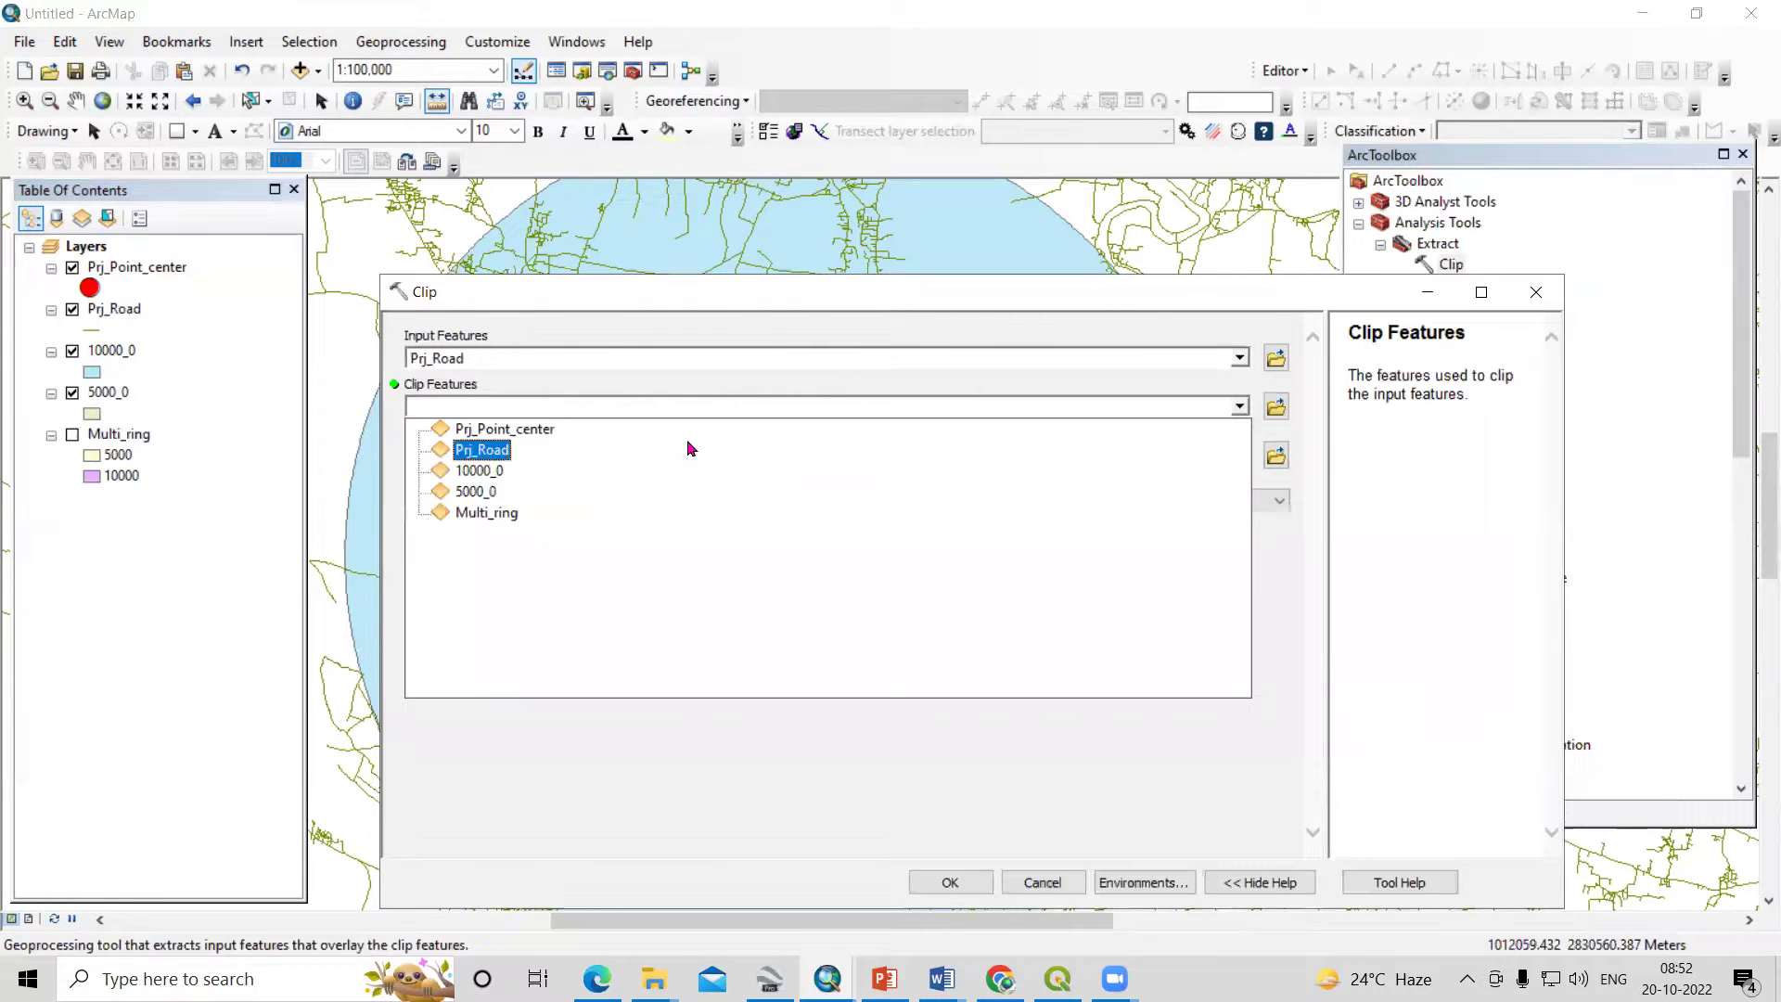
click(484, 491)
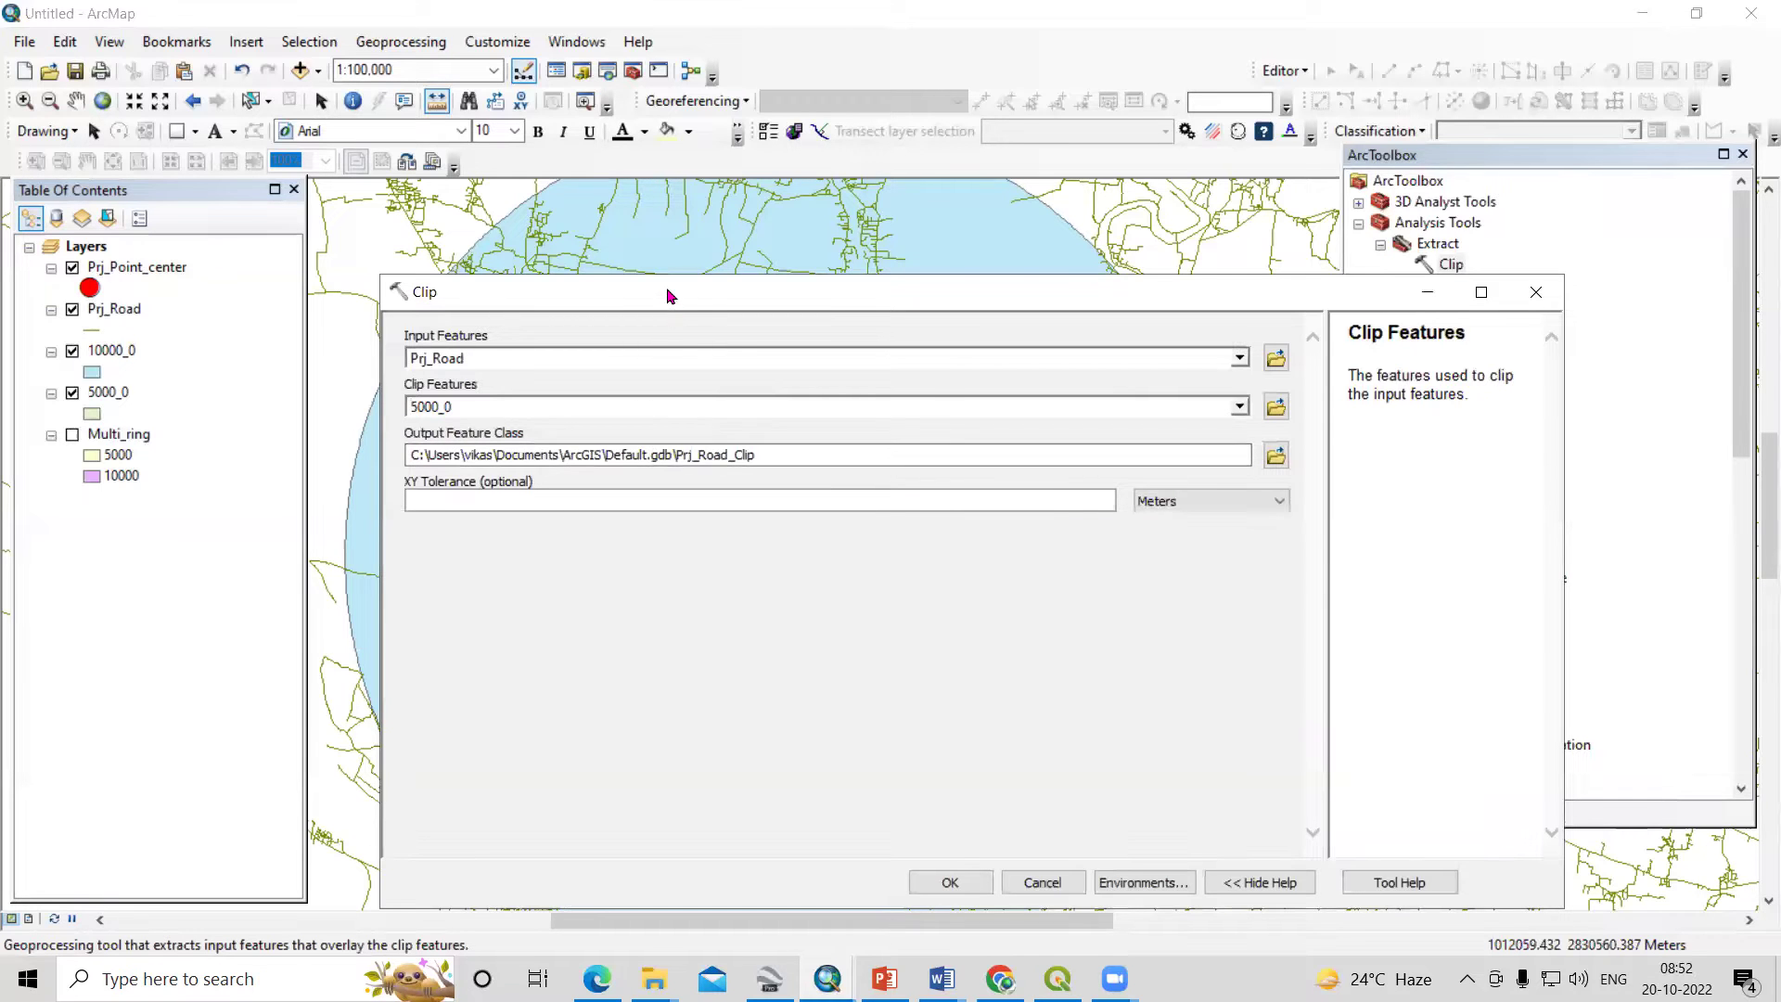
drag(668, 295, 659, 196)
click(1268, 357)
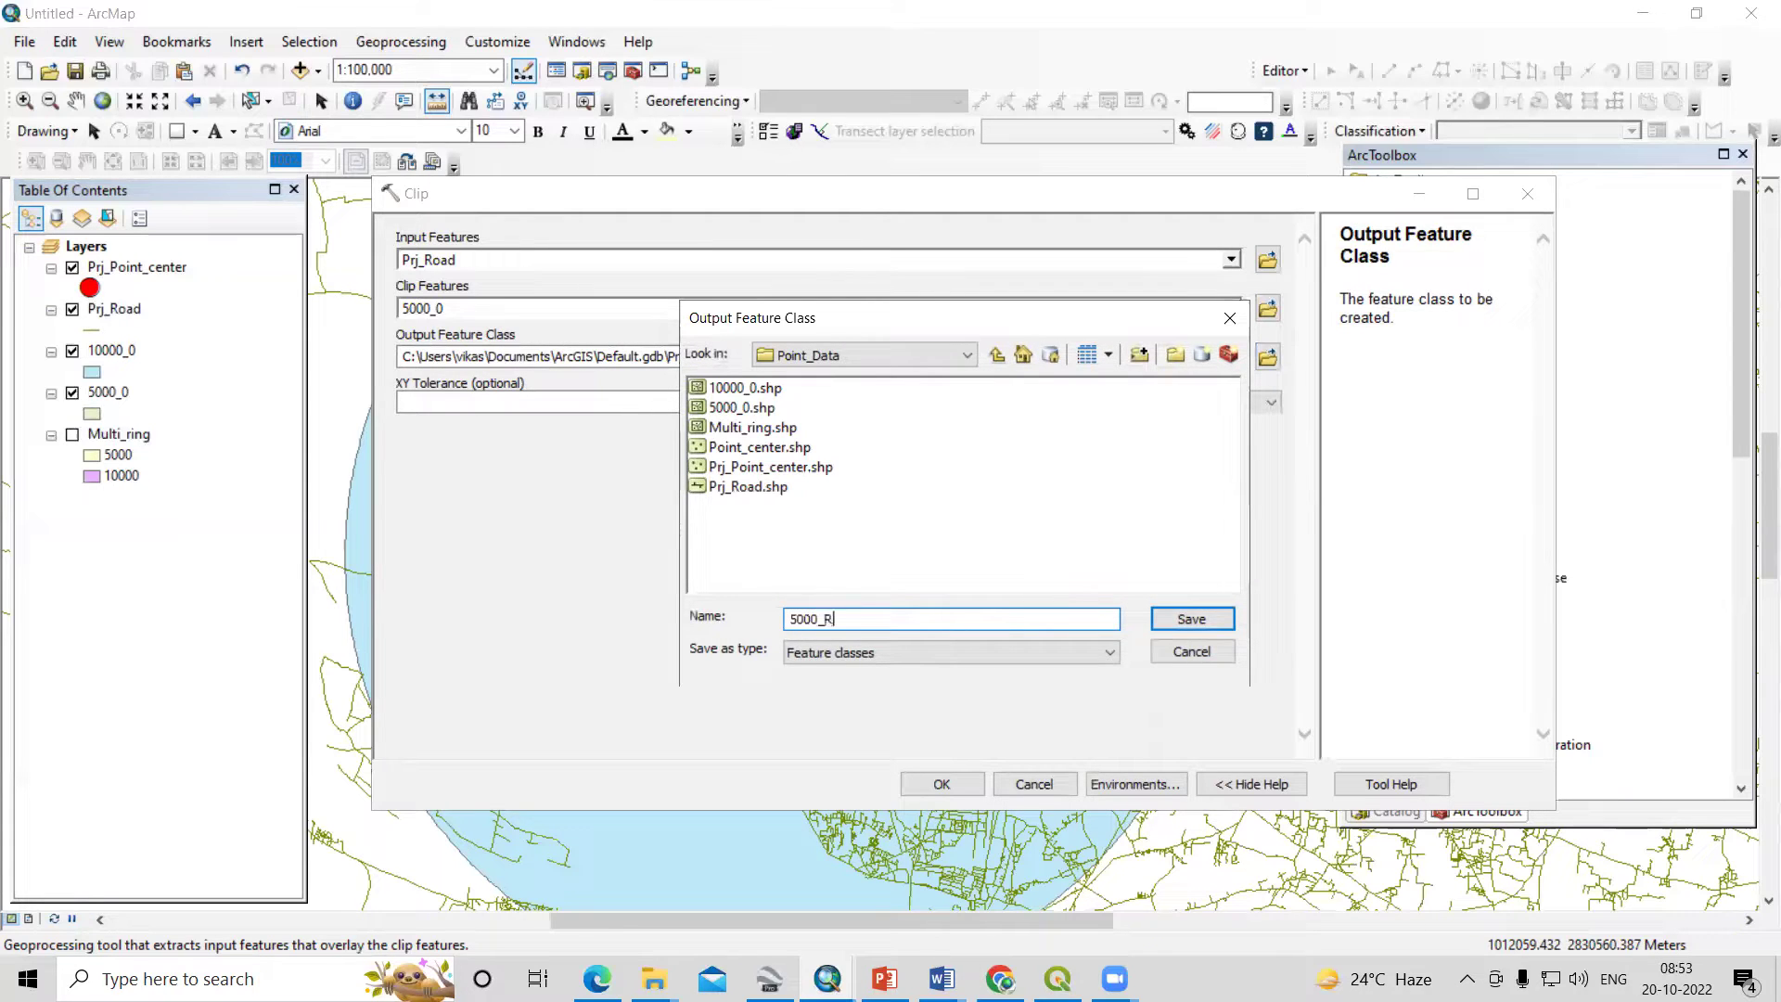
text(5000_Road)
click(1192, 619)
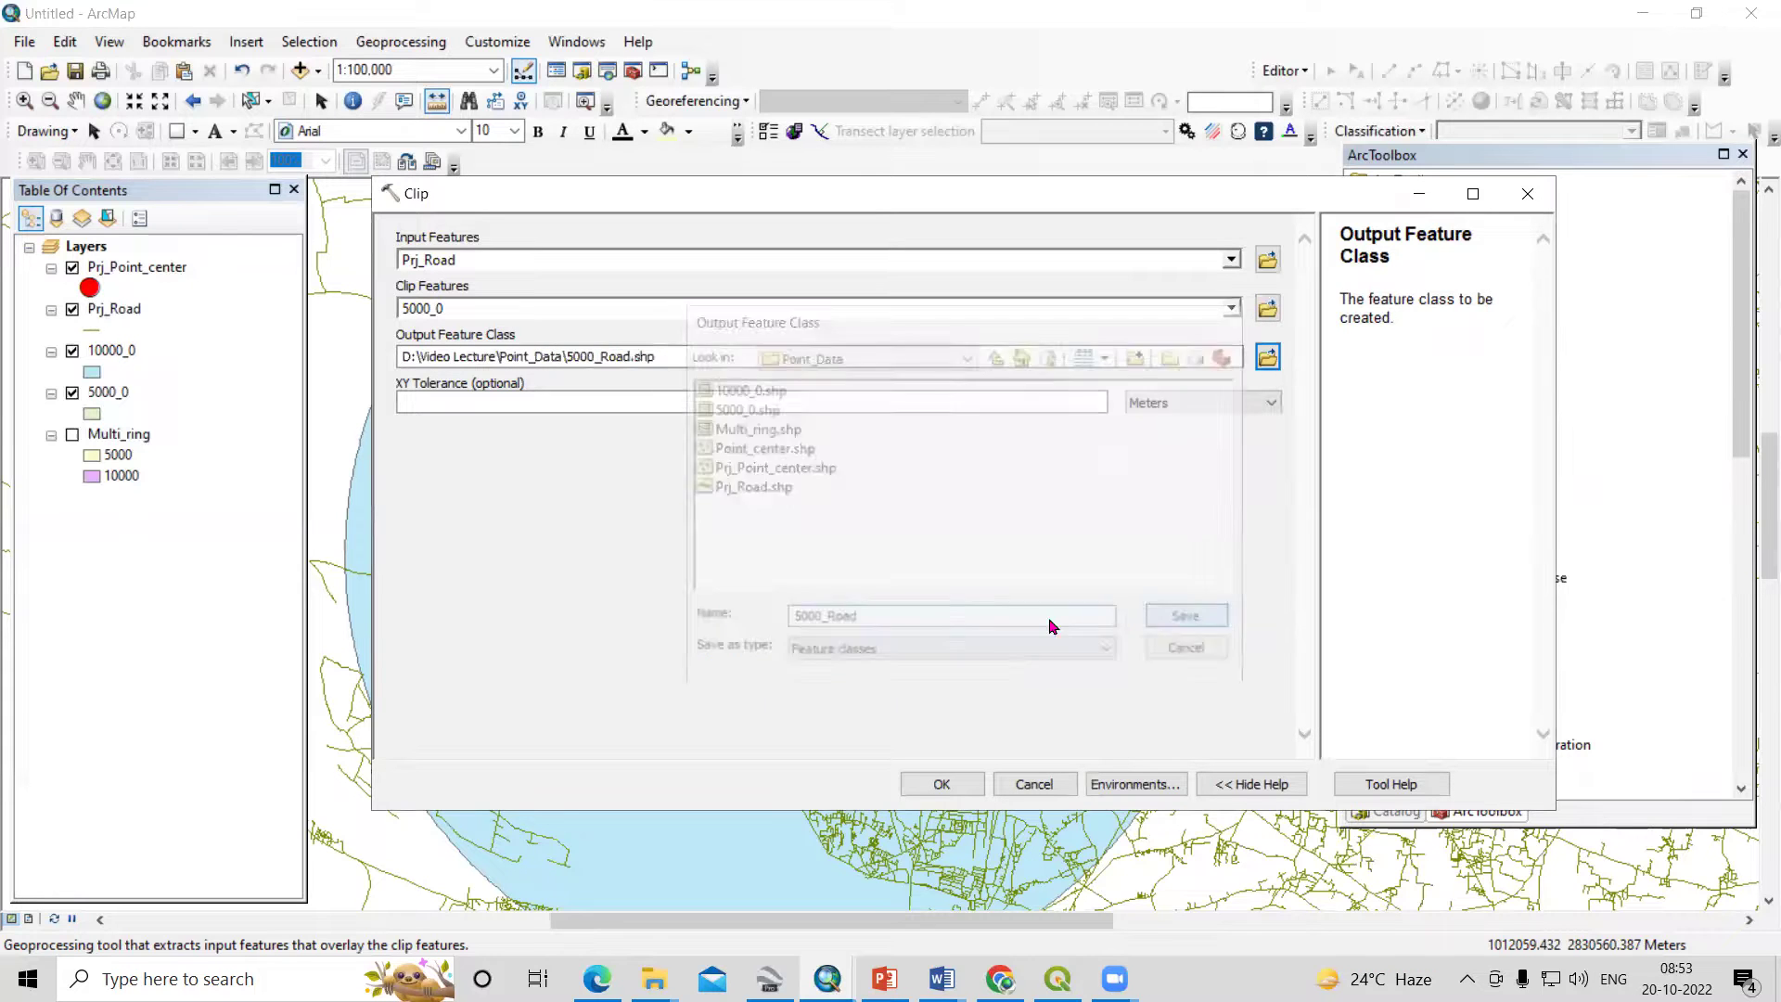
click(943, 785)
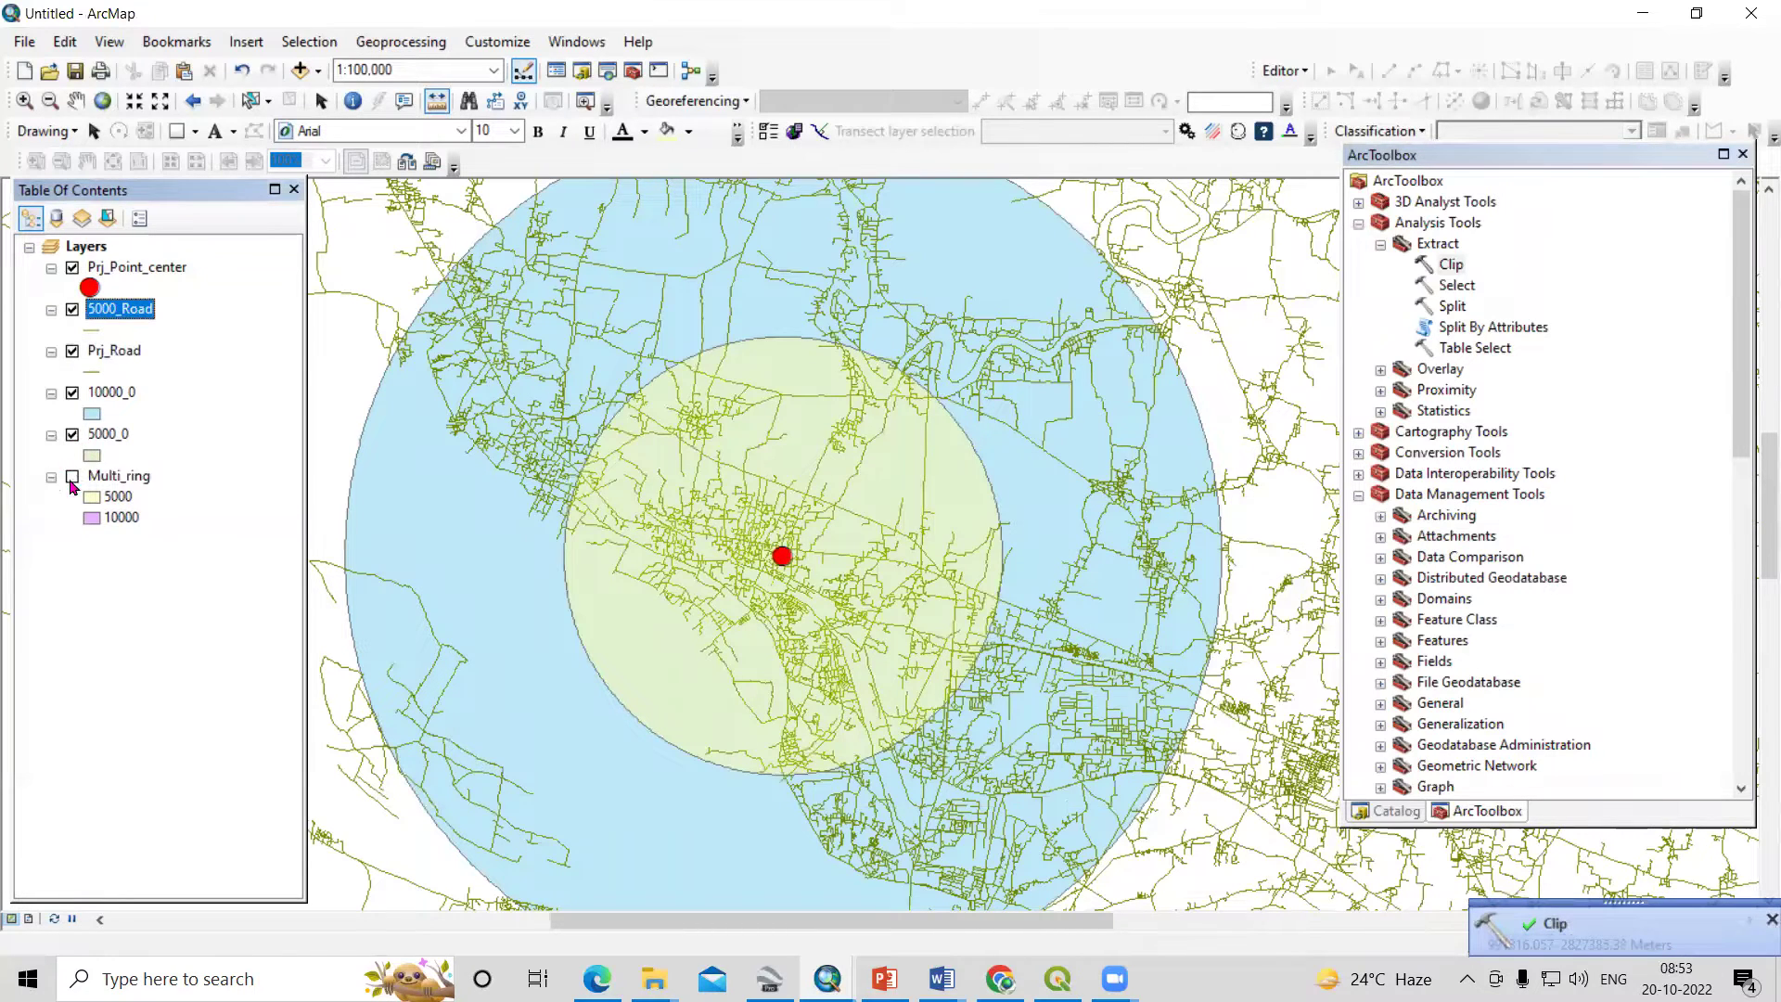
- Hide 10000_0 and Prj_Road, then view and close the 5000_Road attribute table
click(72, 393)
click(73, 352)
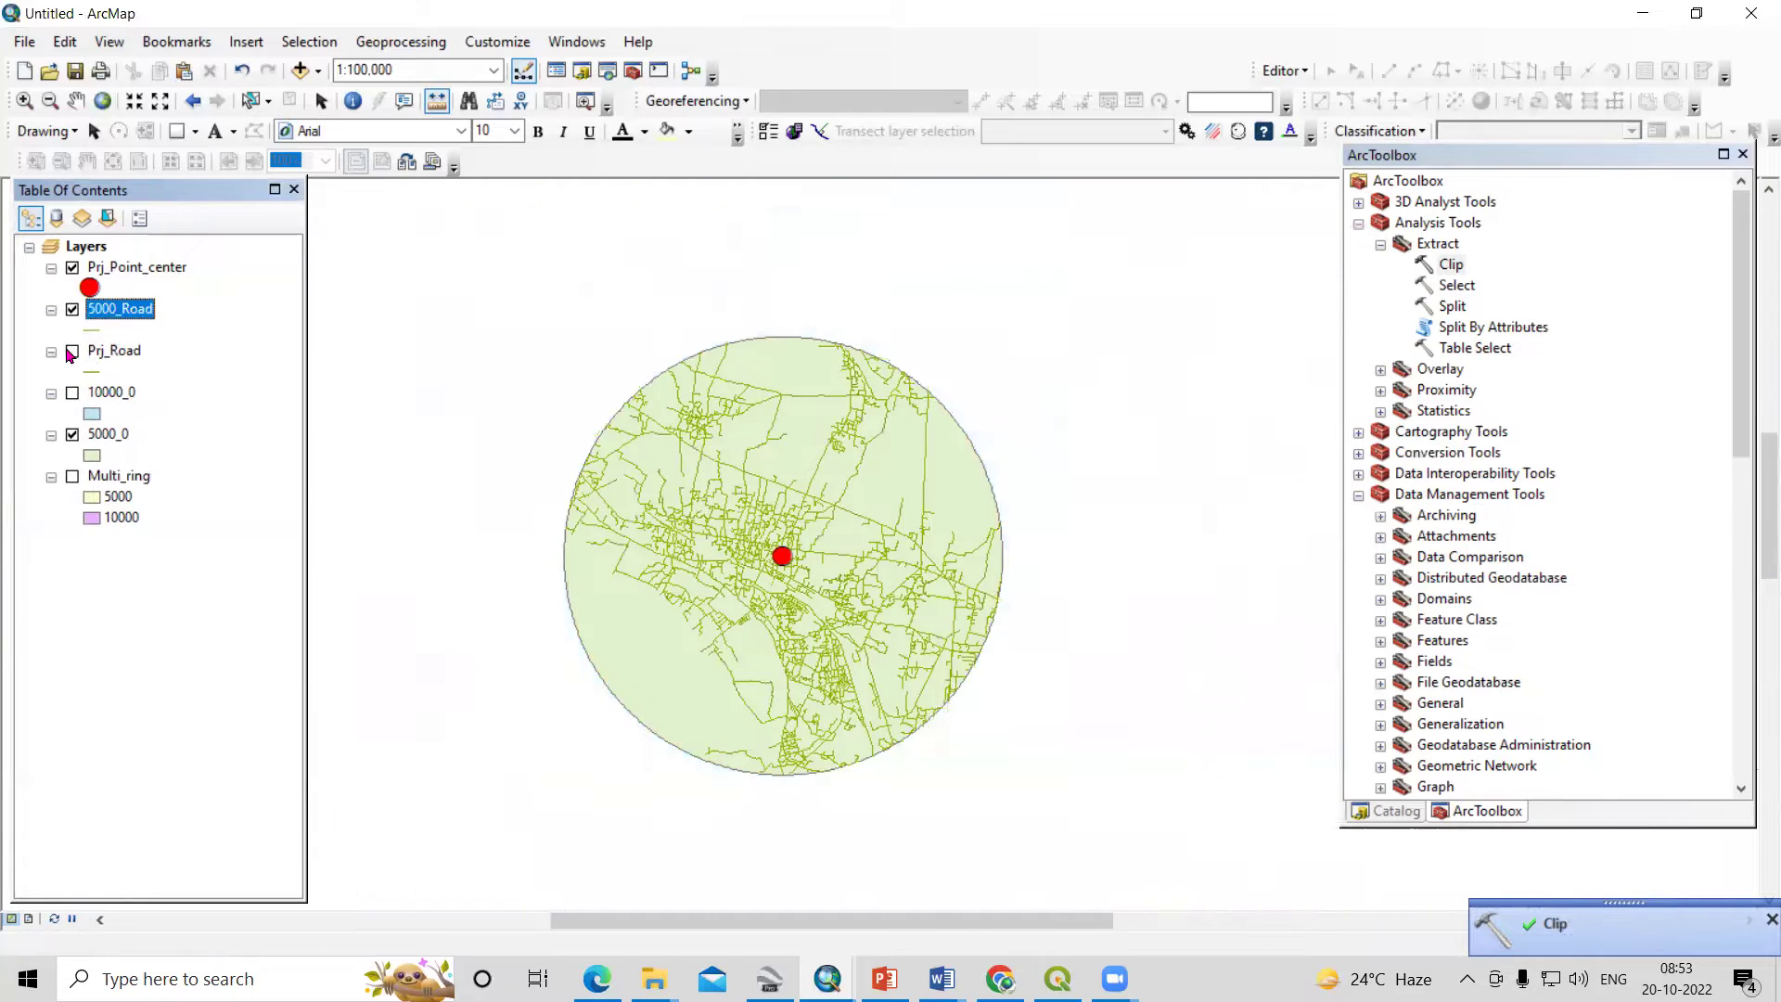
scroll(716, 598, down, 2)
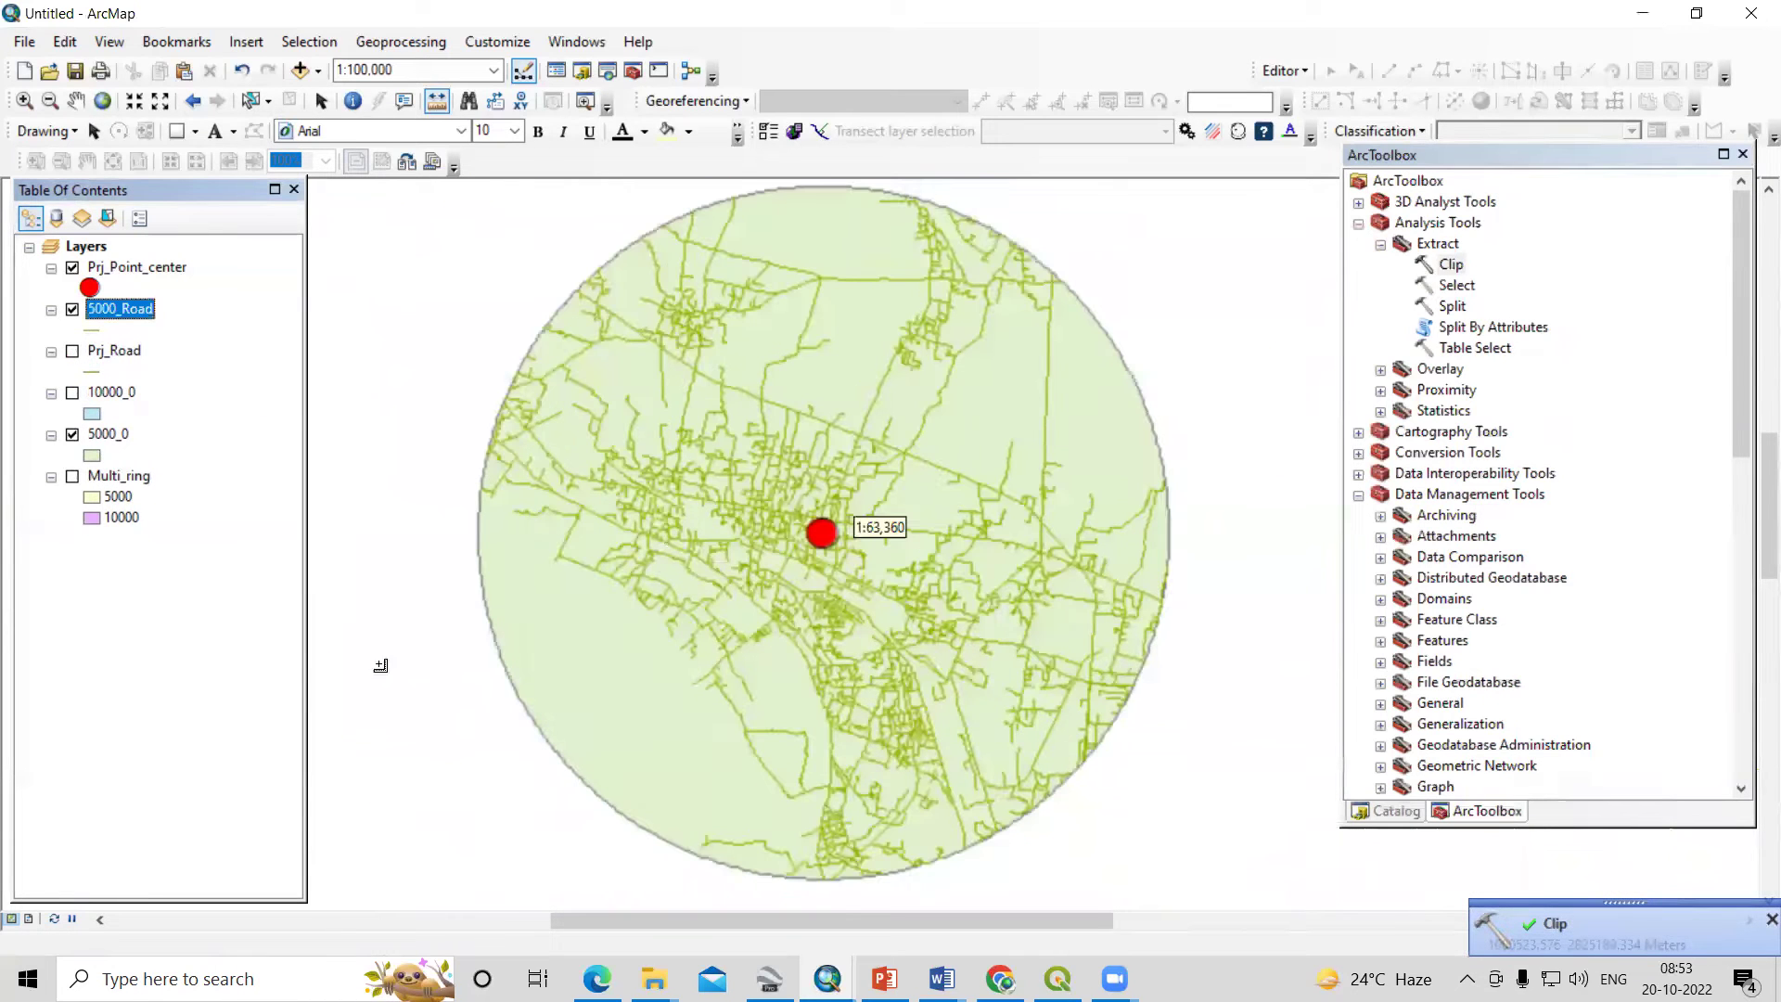
right_click(127, 309)
click(200, 367)
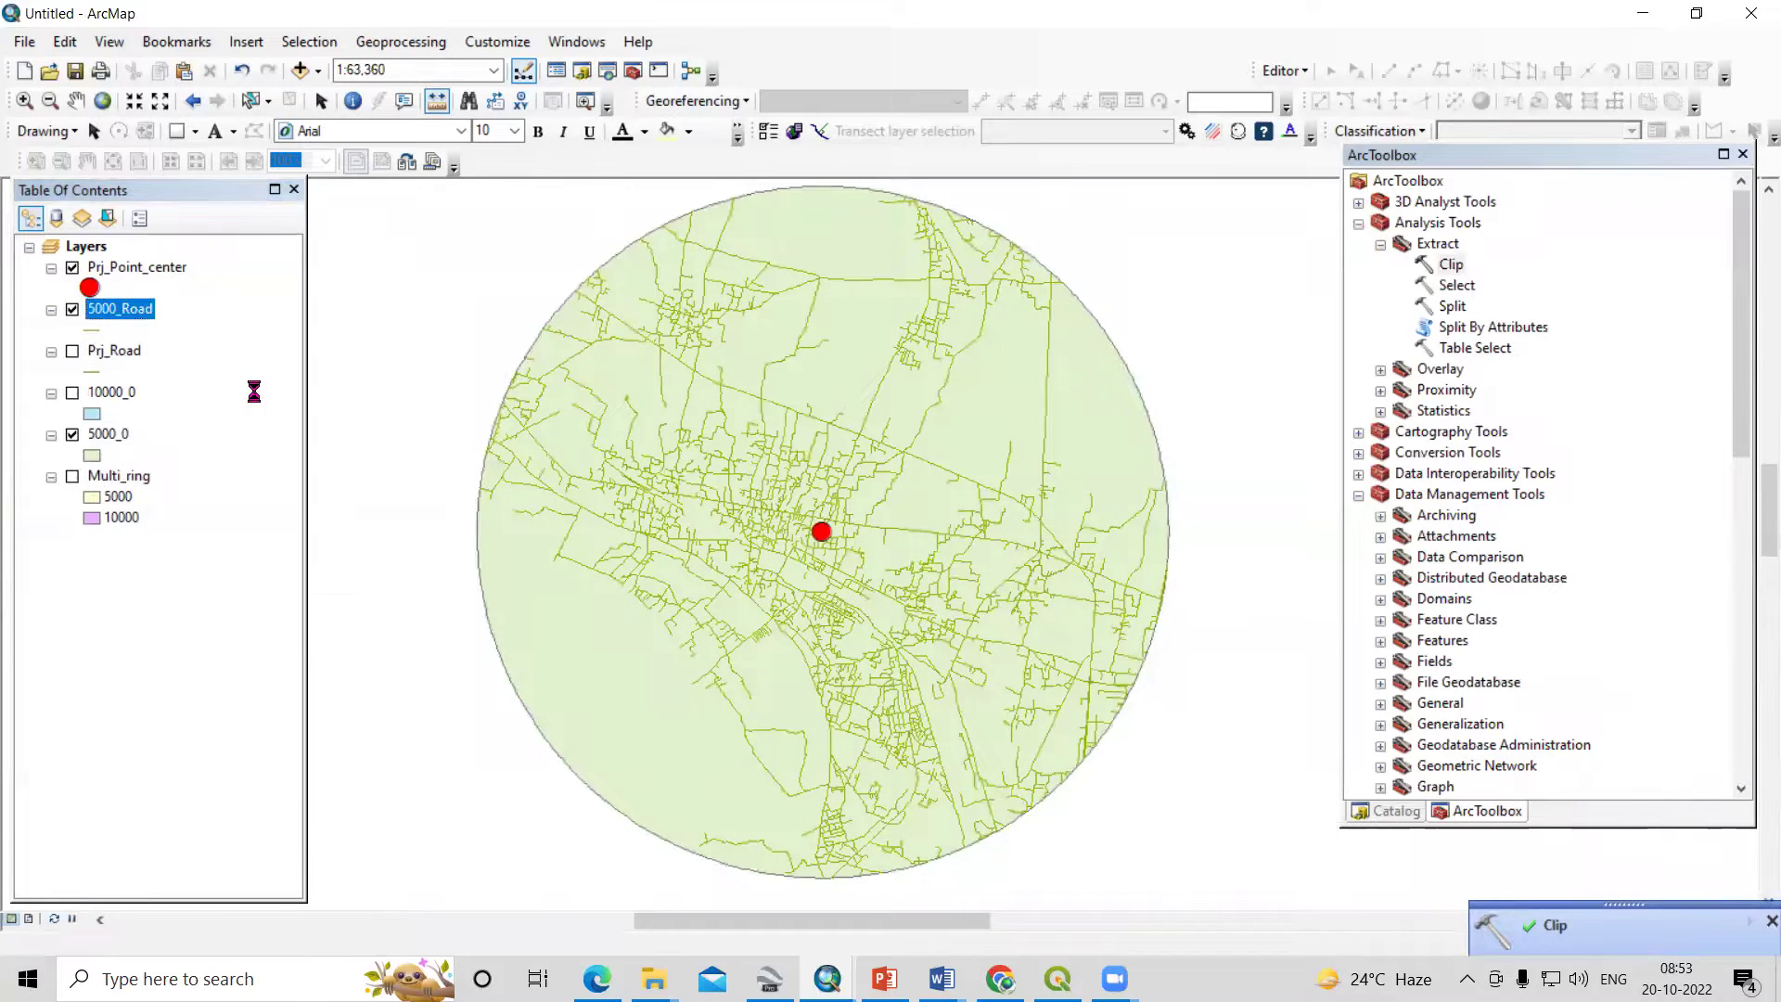
scroll(987, 353, down, 20)
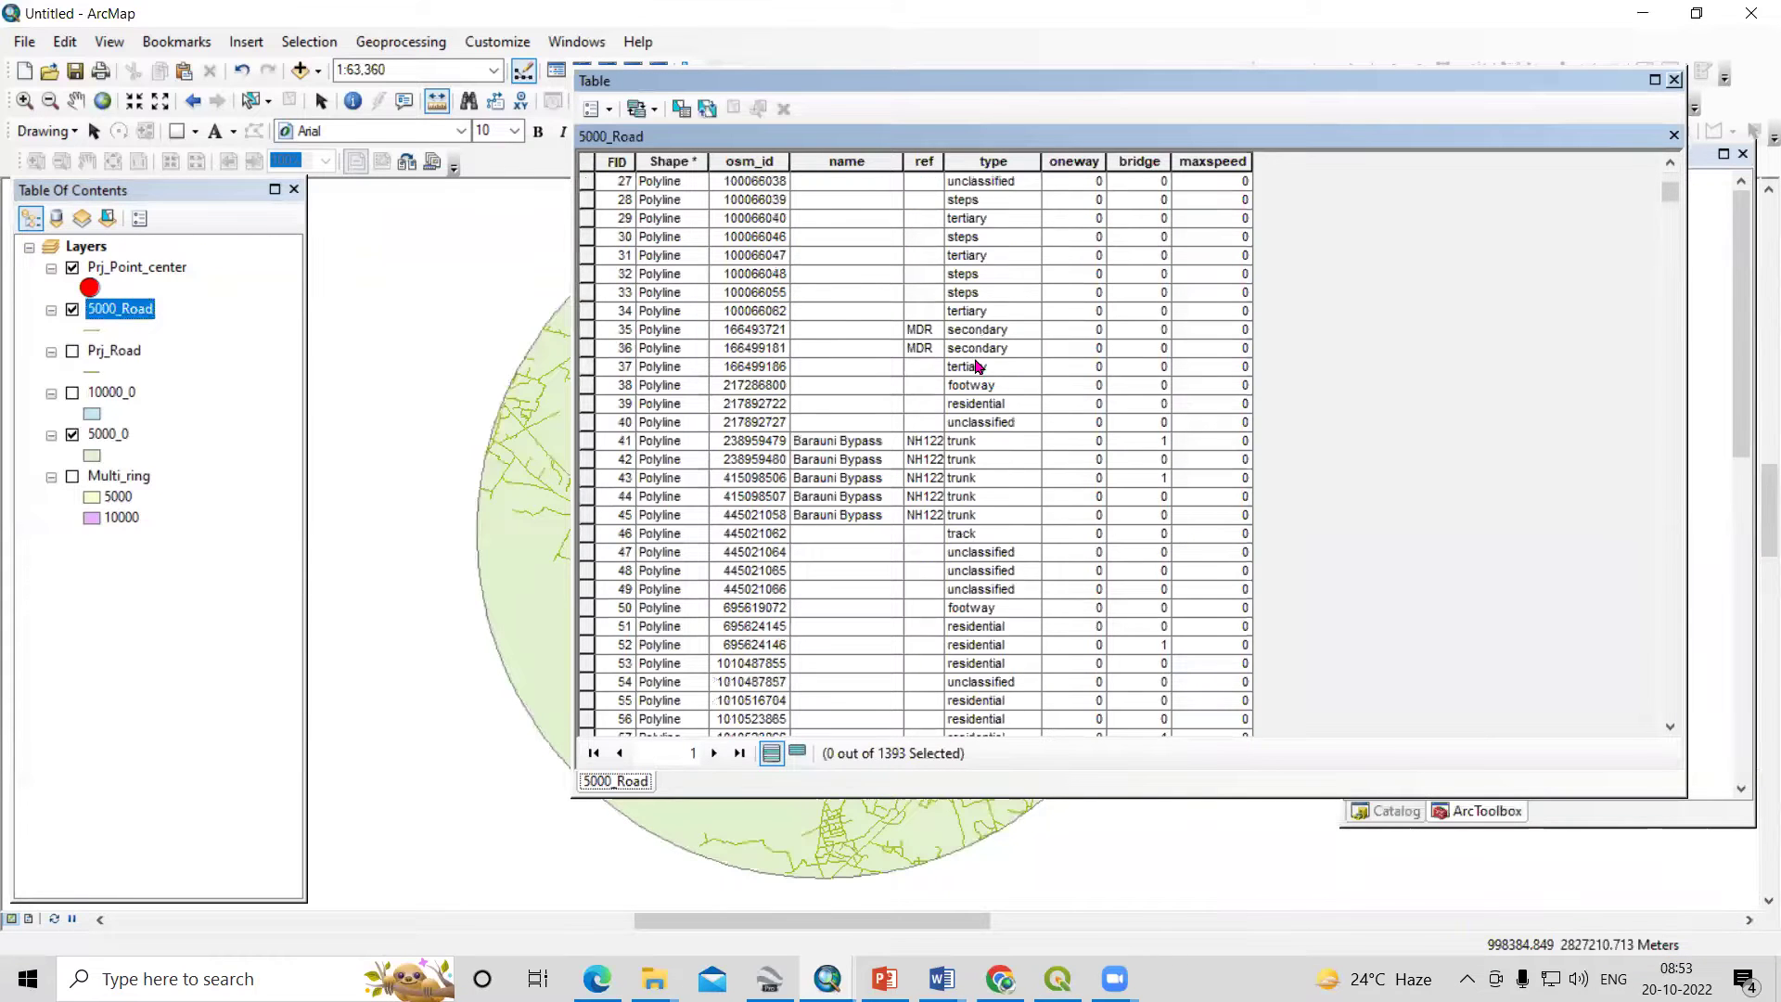
click(1675, 80)
- Hide the 5000_0 buffer and show the 10000_0 ring around the clipped roads
click(72, 435)
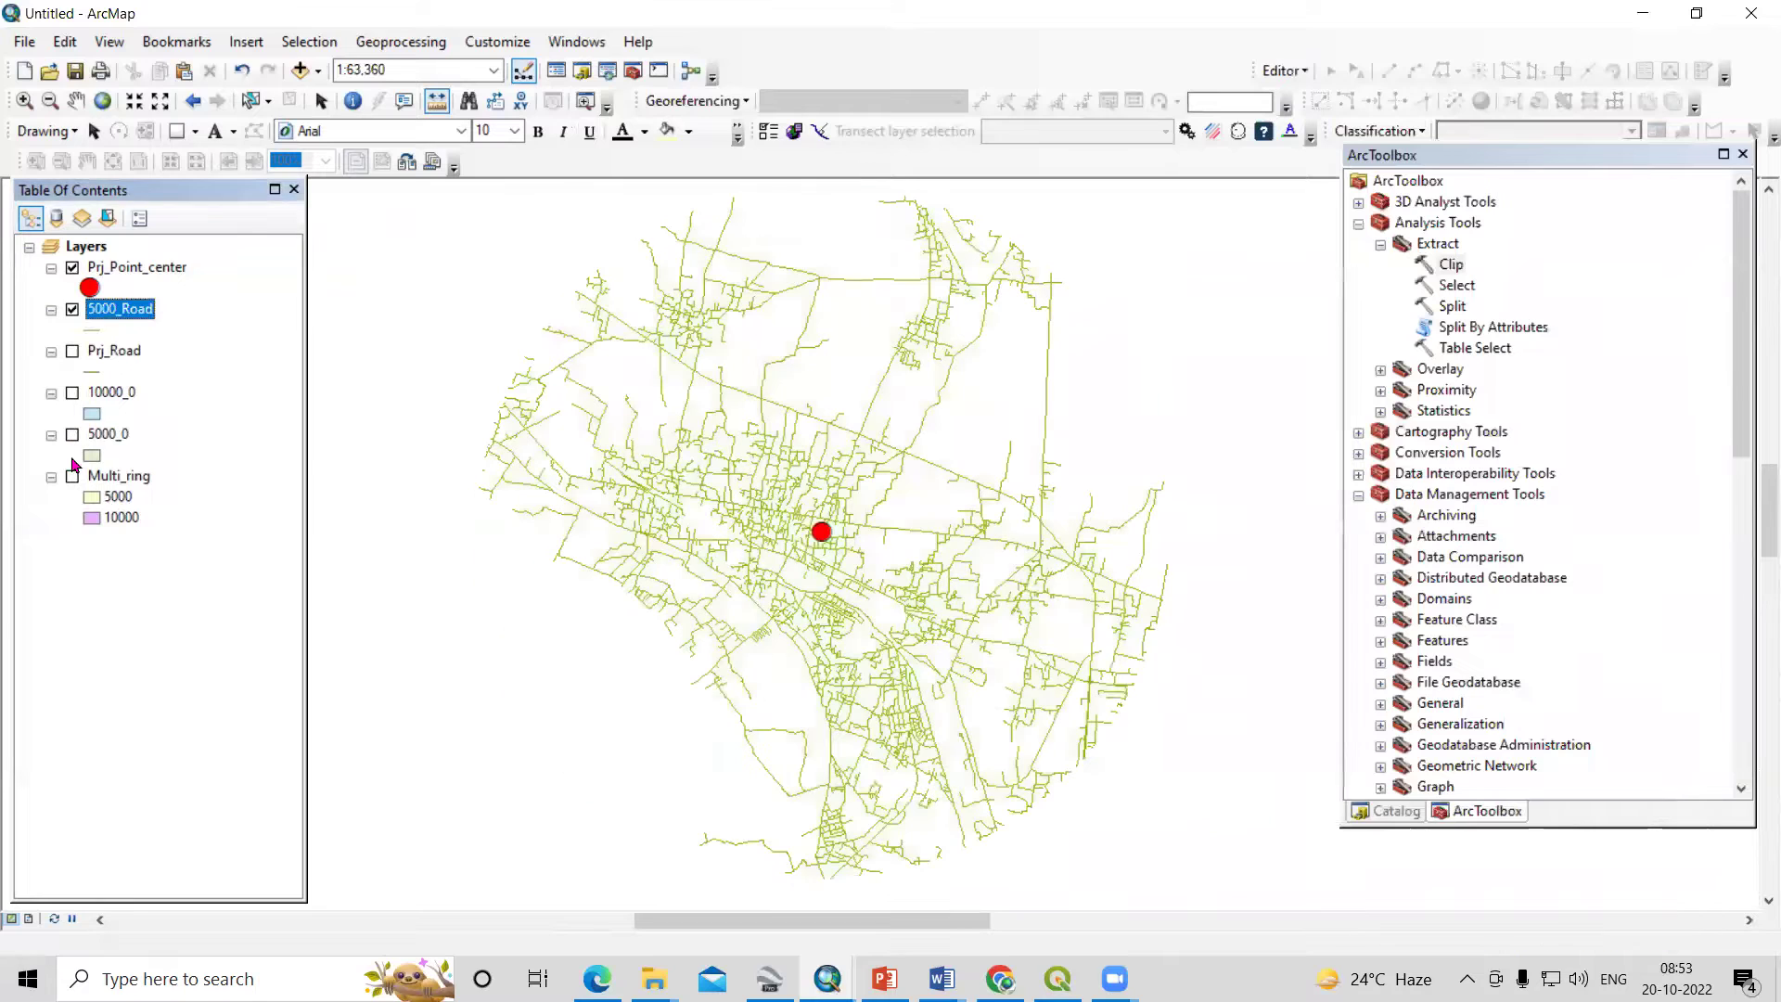
click(72, 351)
click(73, 392)
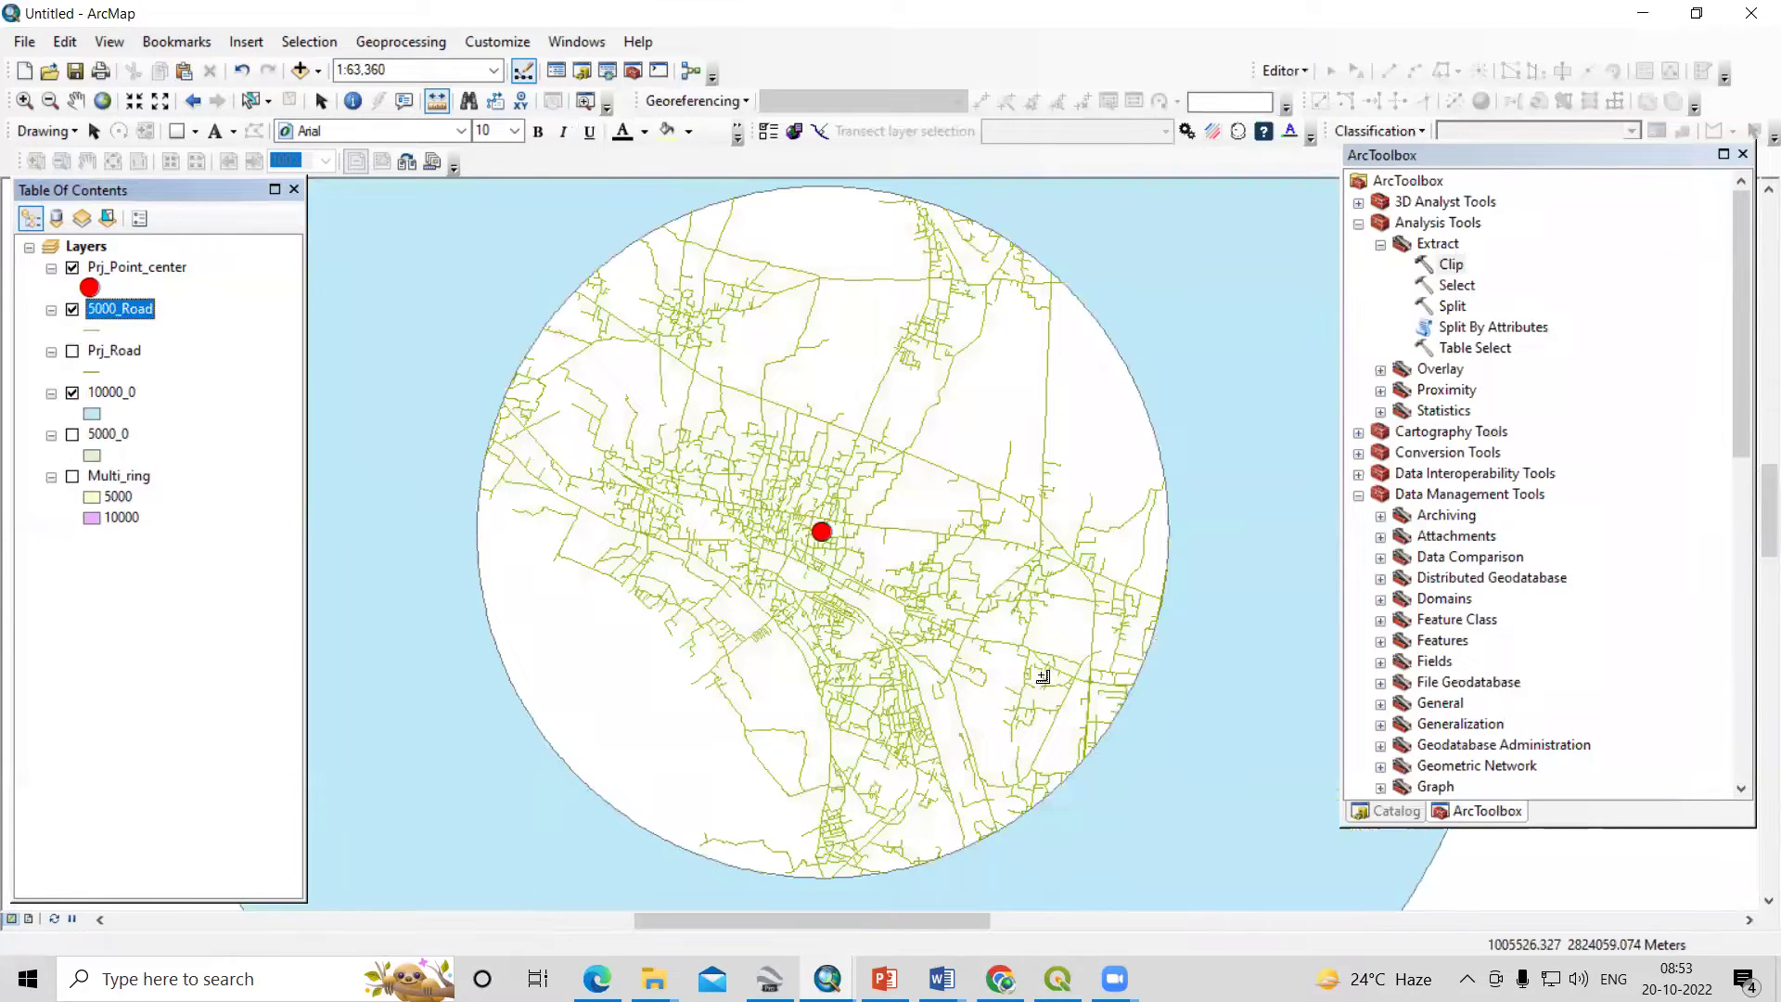
scroll(1043, 676, down, 3)
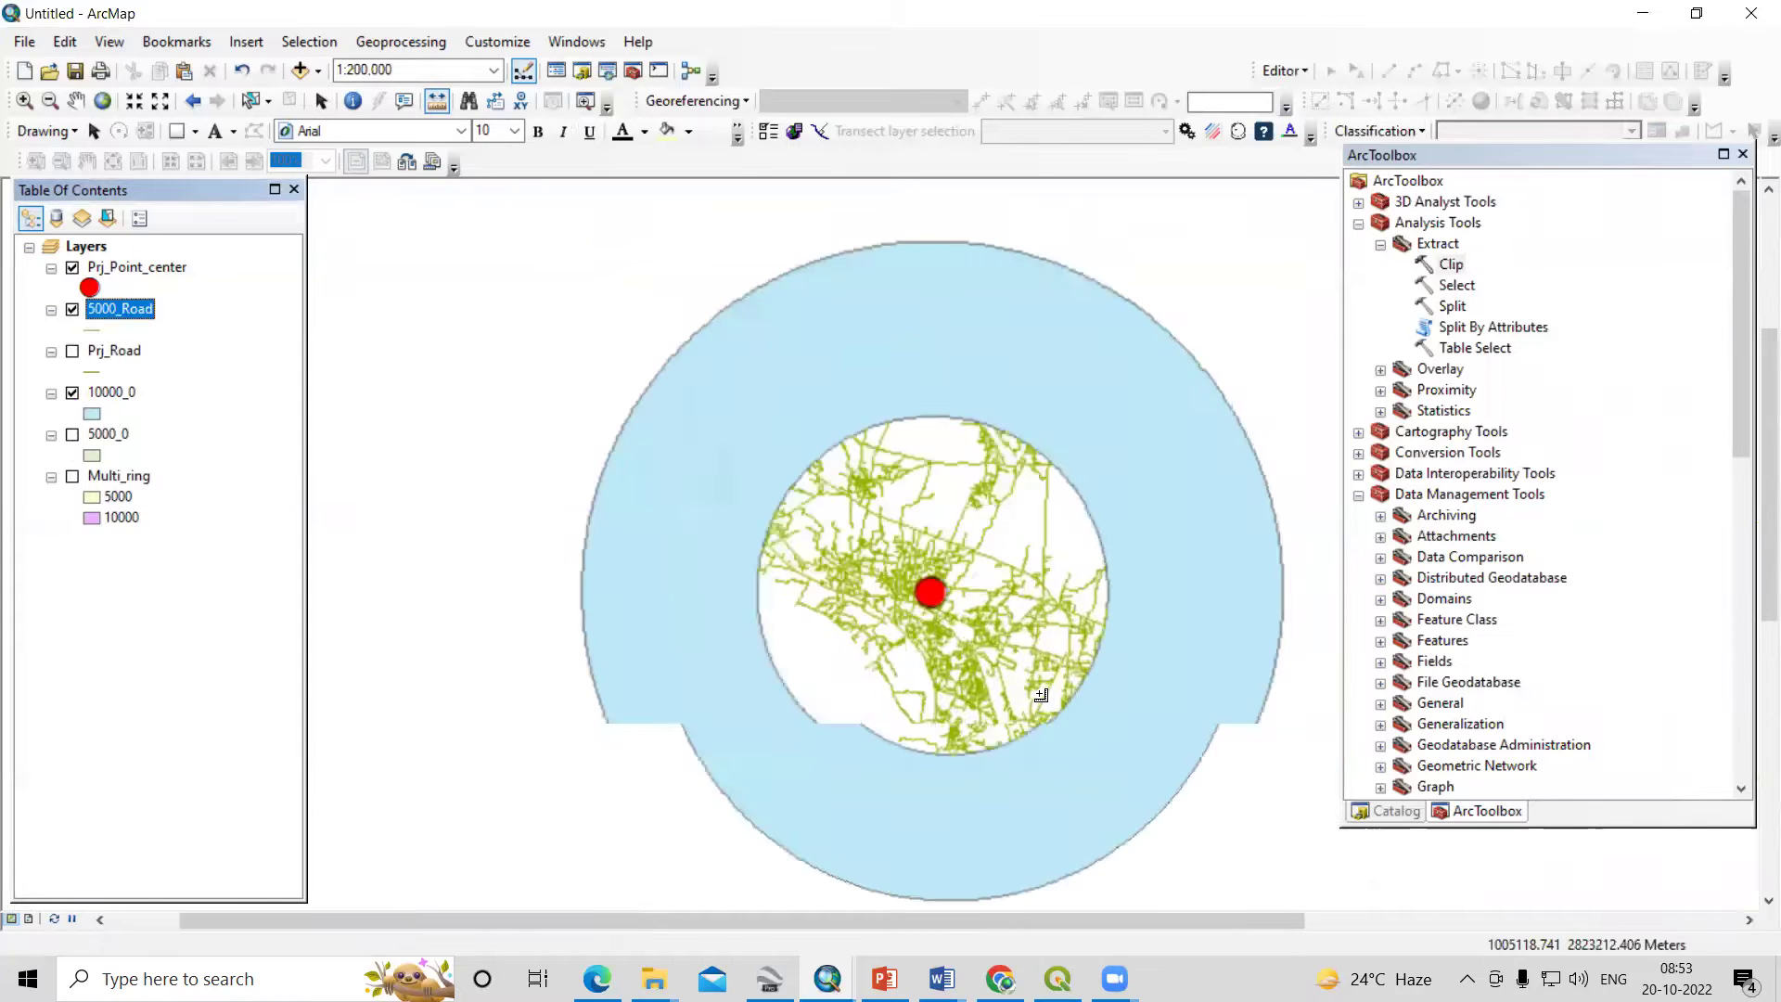
scroll(1043, 695, up, 2)
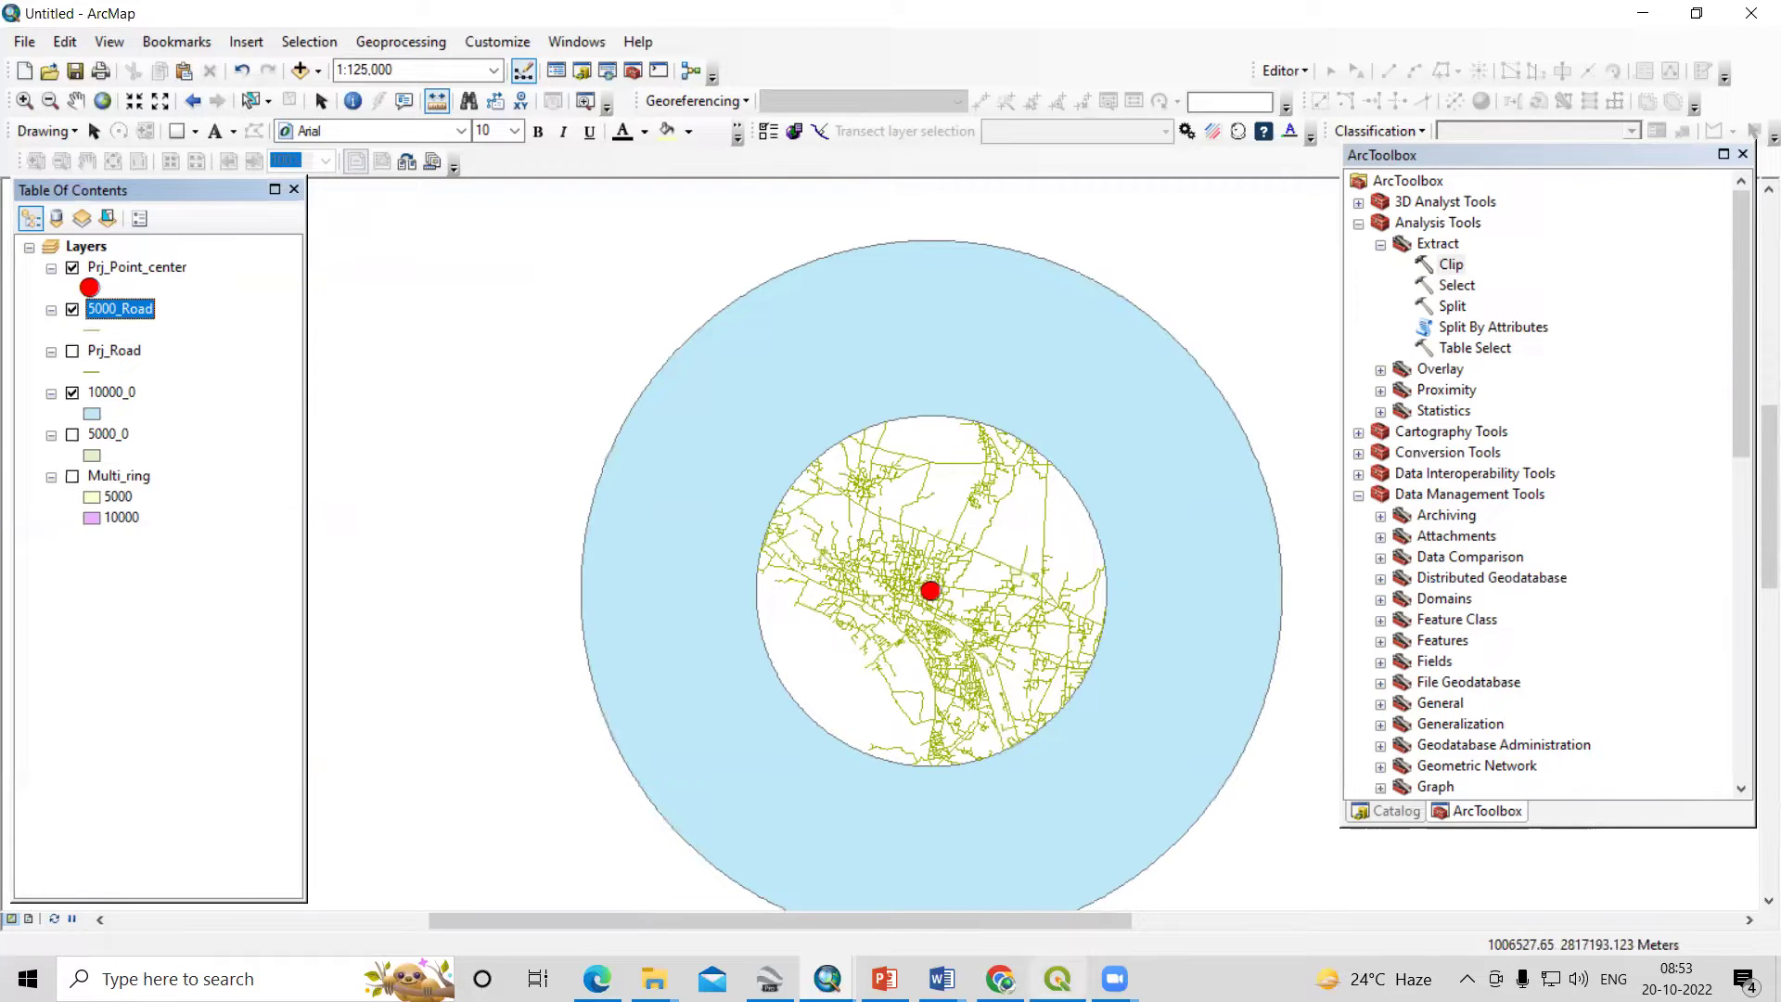
- Switch to QGIS and select the Prj_Road and Prj_Point_center layers
mouse_move(1058, 979)
click(1052, 921)
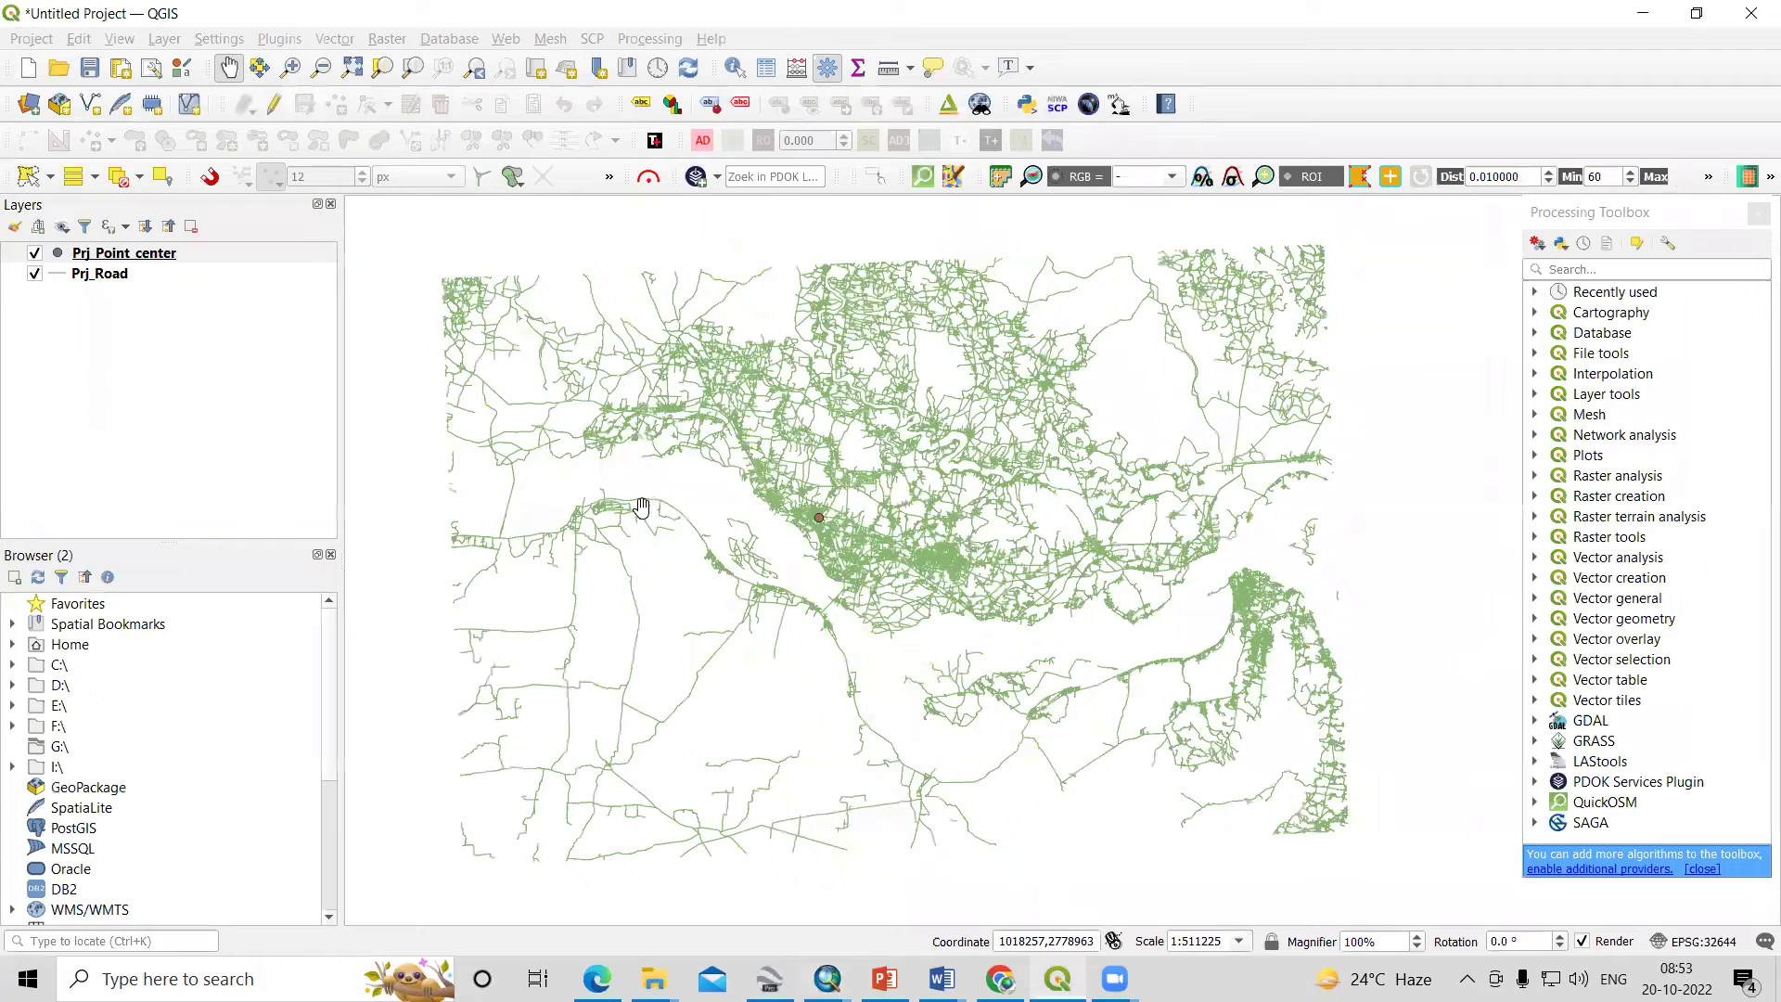
click(99, 274)
click(102, 254)
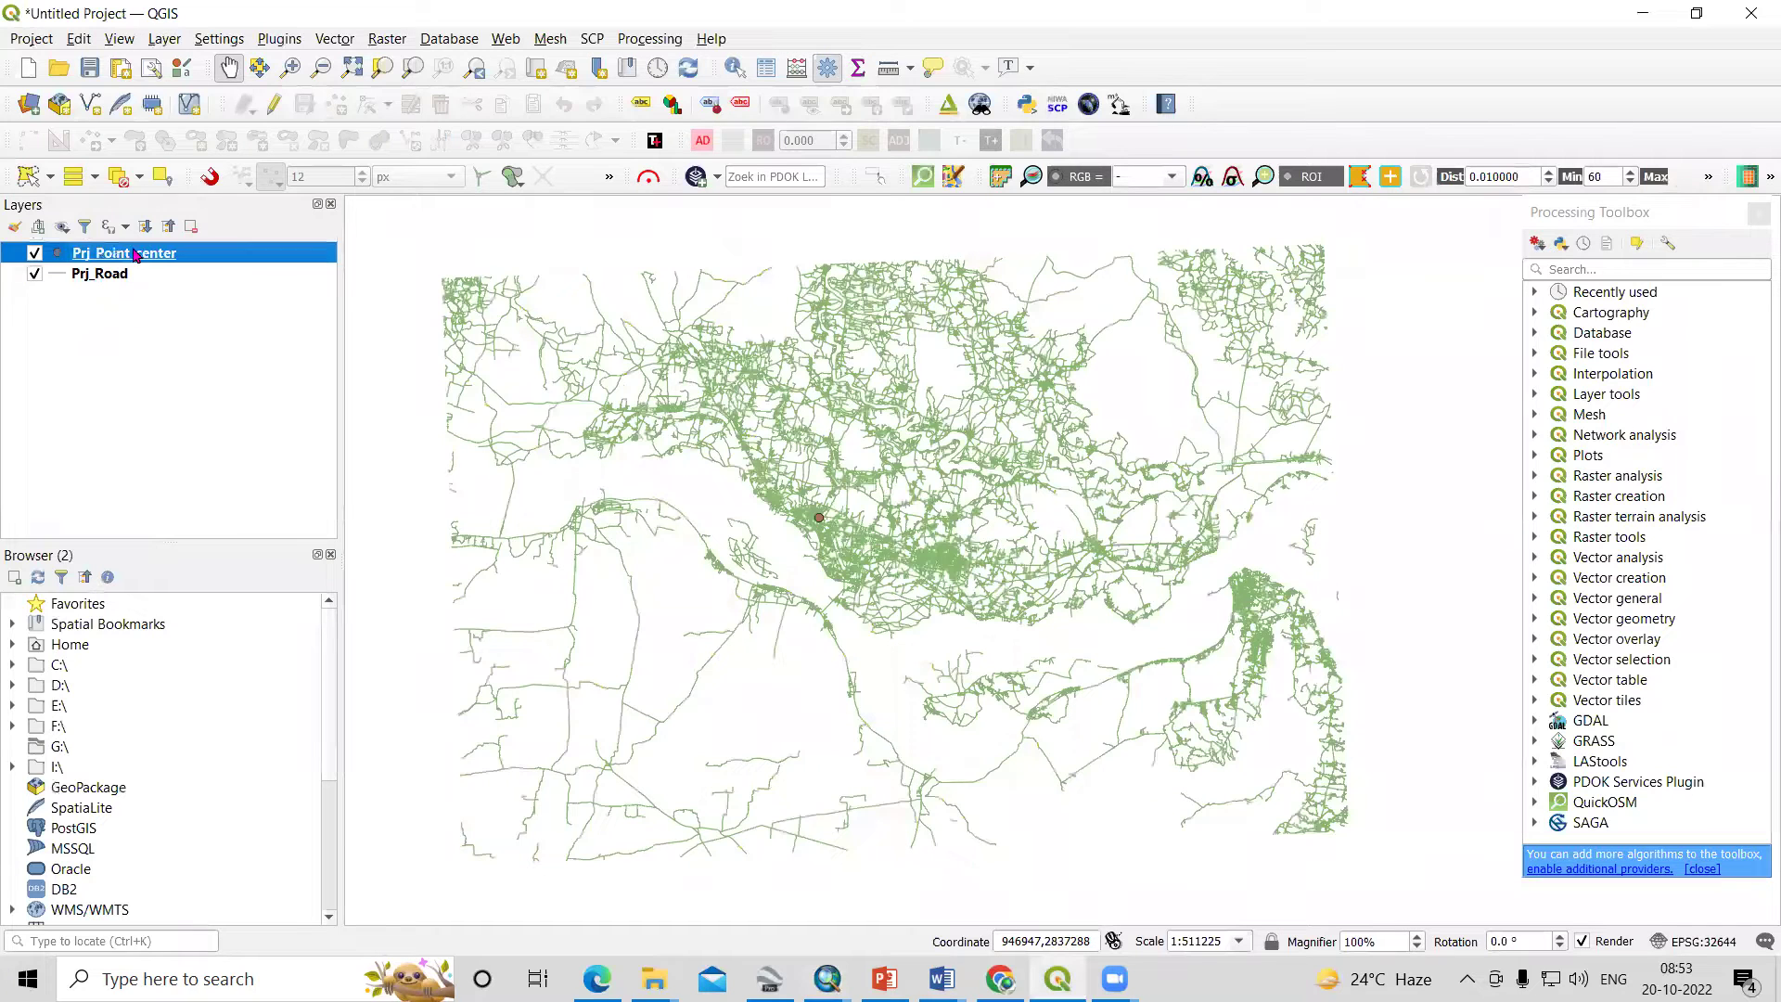
scroll(816, 510, up, 5)
scroll(816, 509, down, 8)
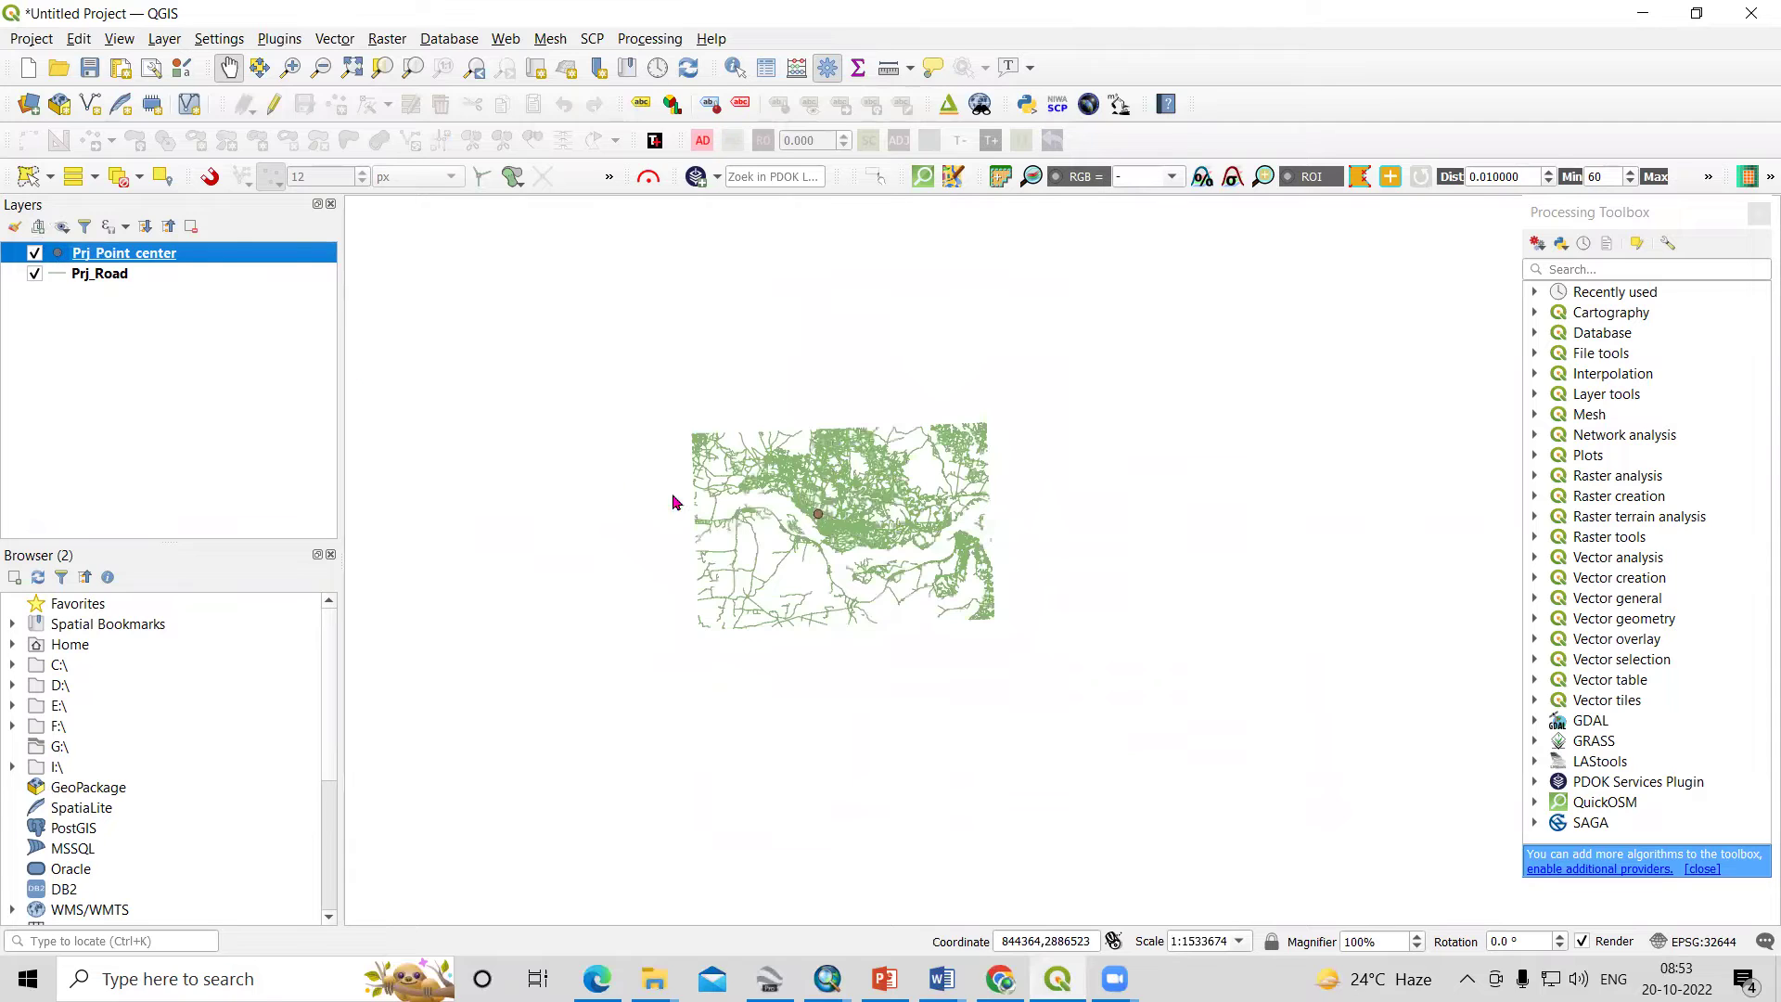
- Restyle the Prj_Point_center marker as a green dot in its layer properties
double_click(133, 254)
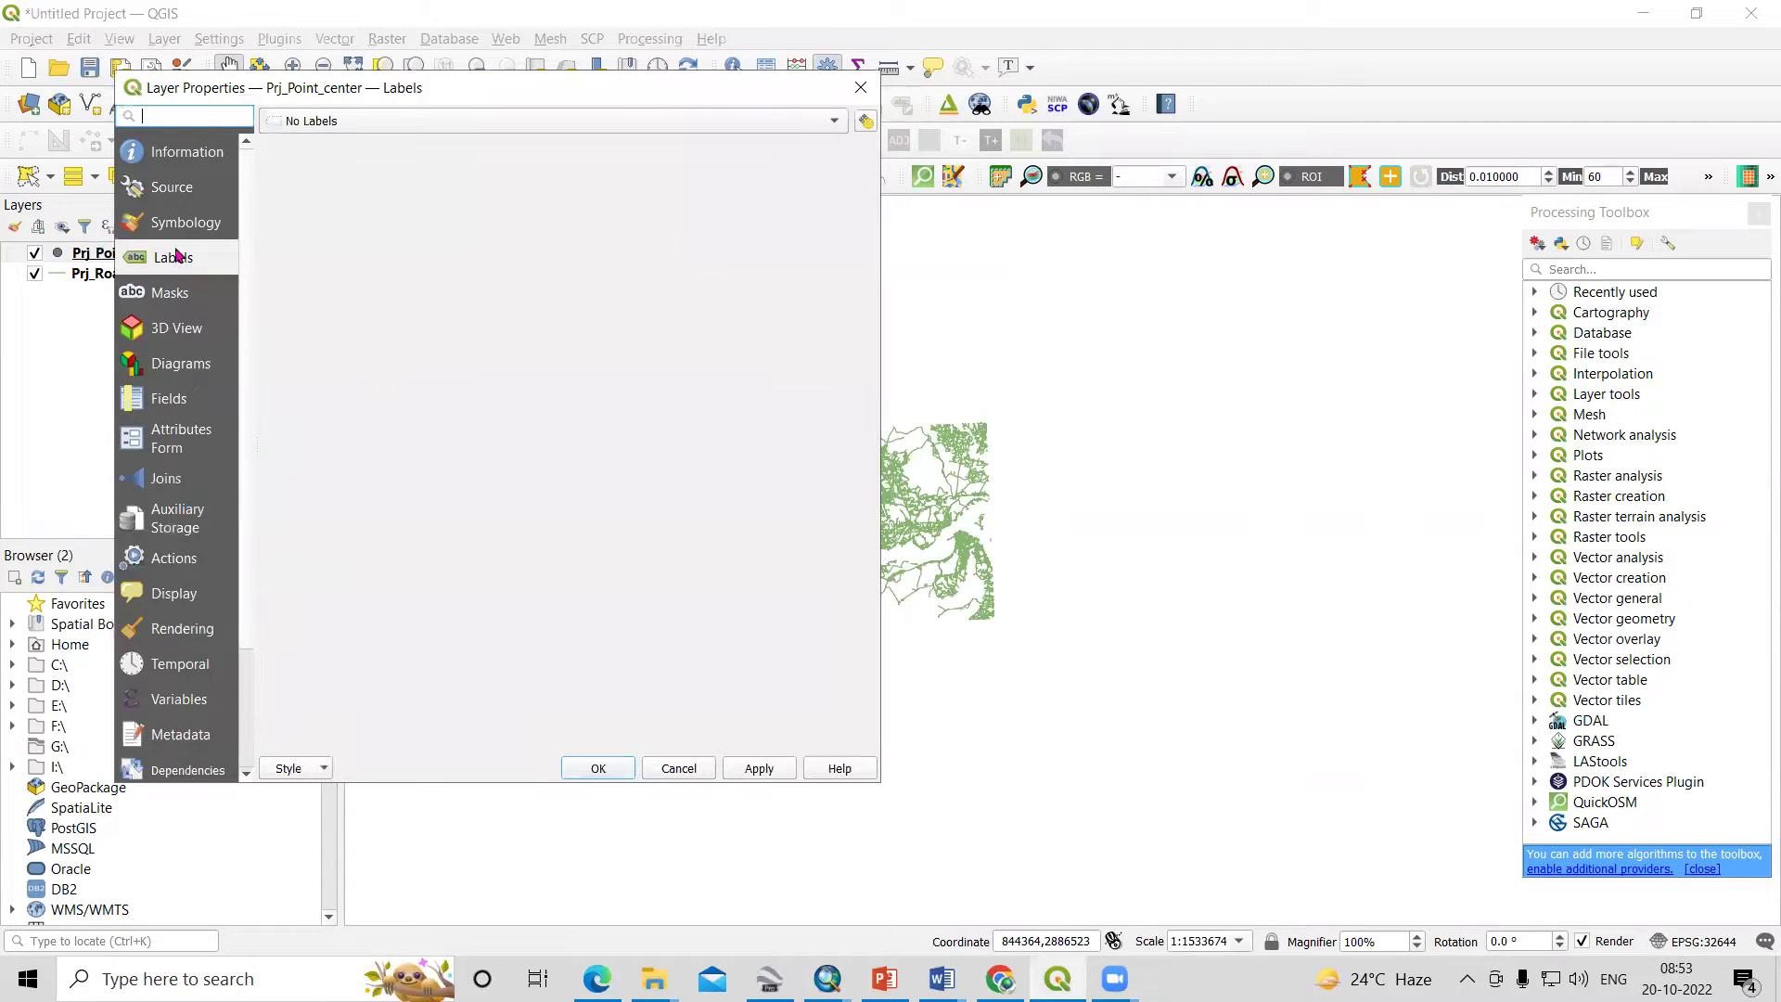
click(186, 291)
click(180, 263)
click(205, 233)
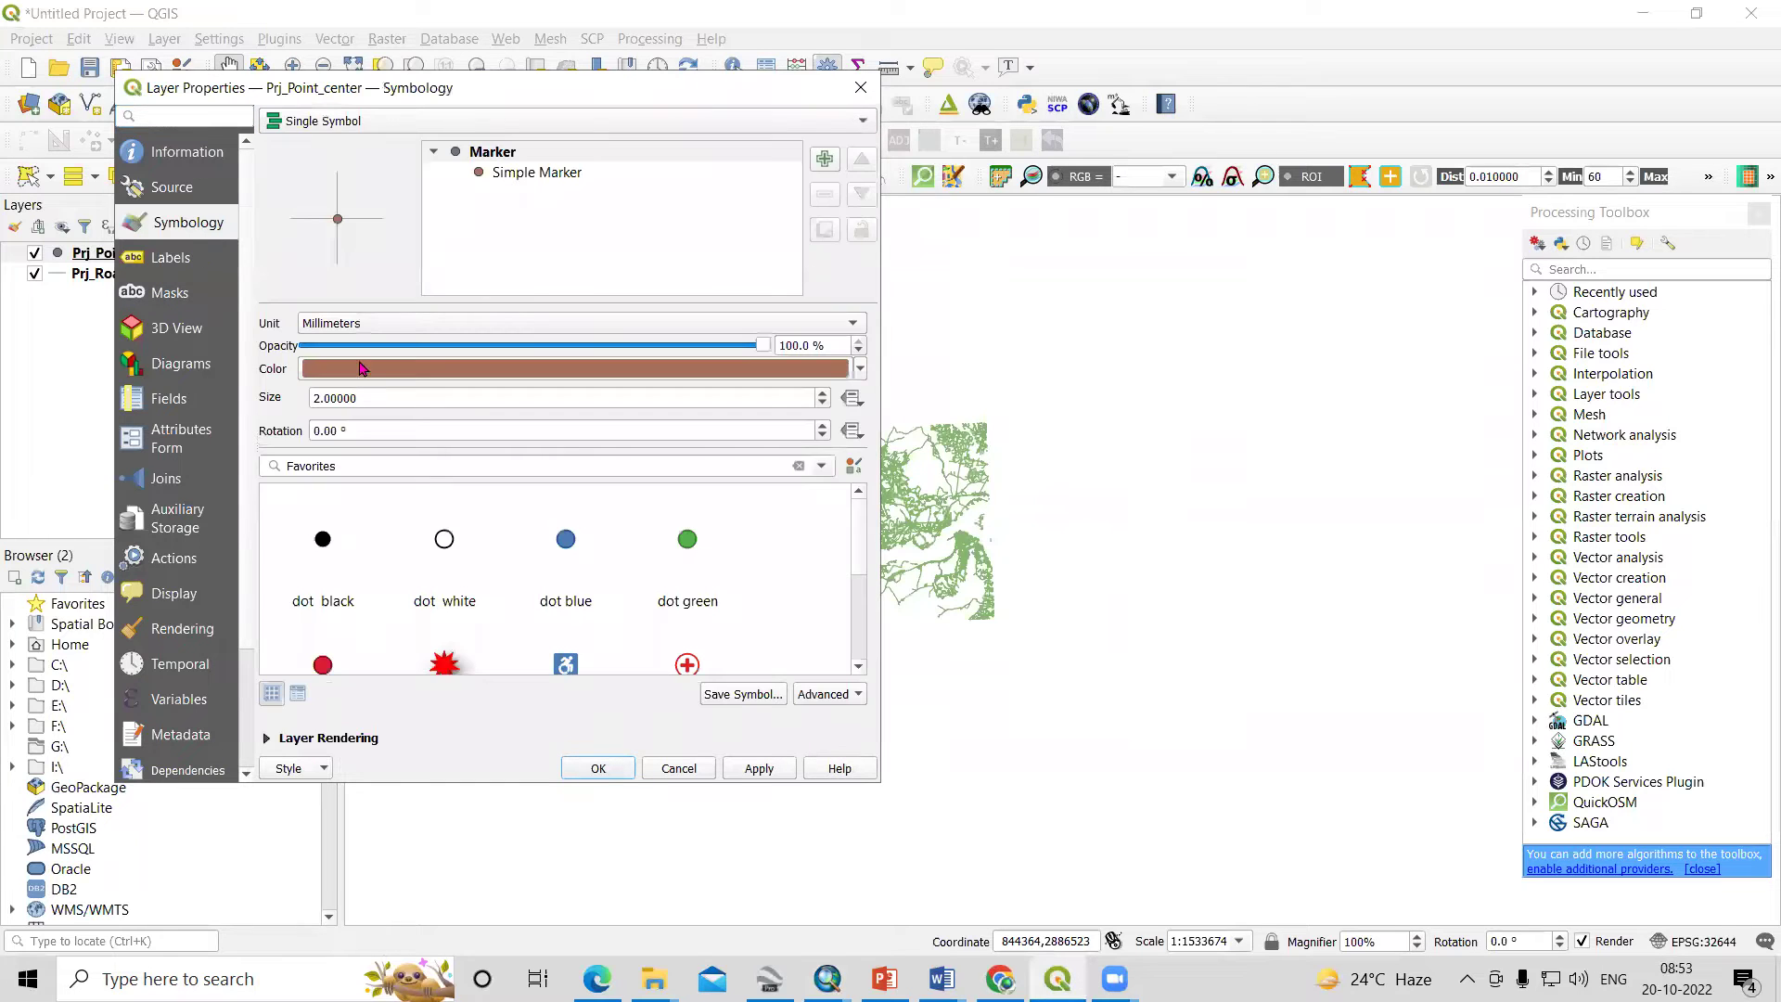
click(321, 540)
click(687, 540)
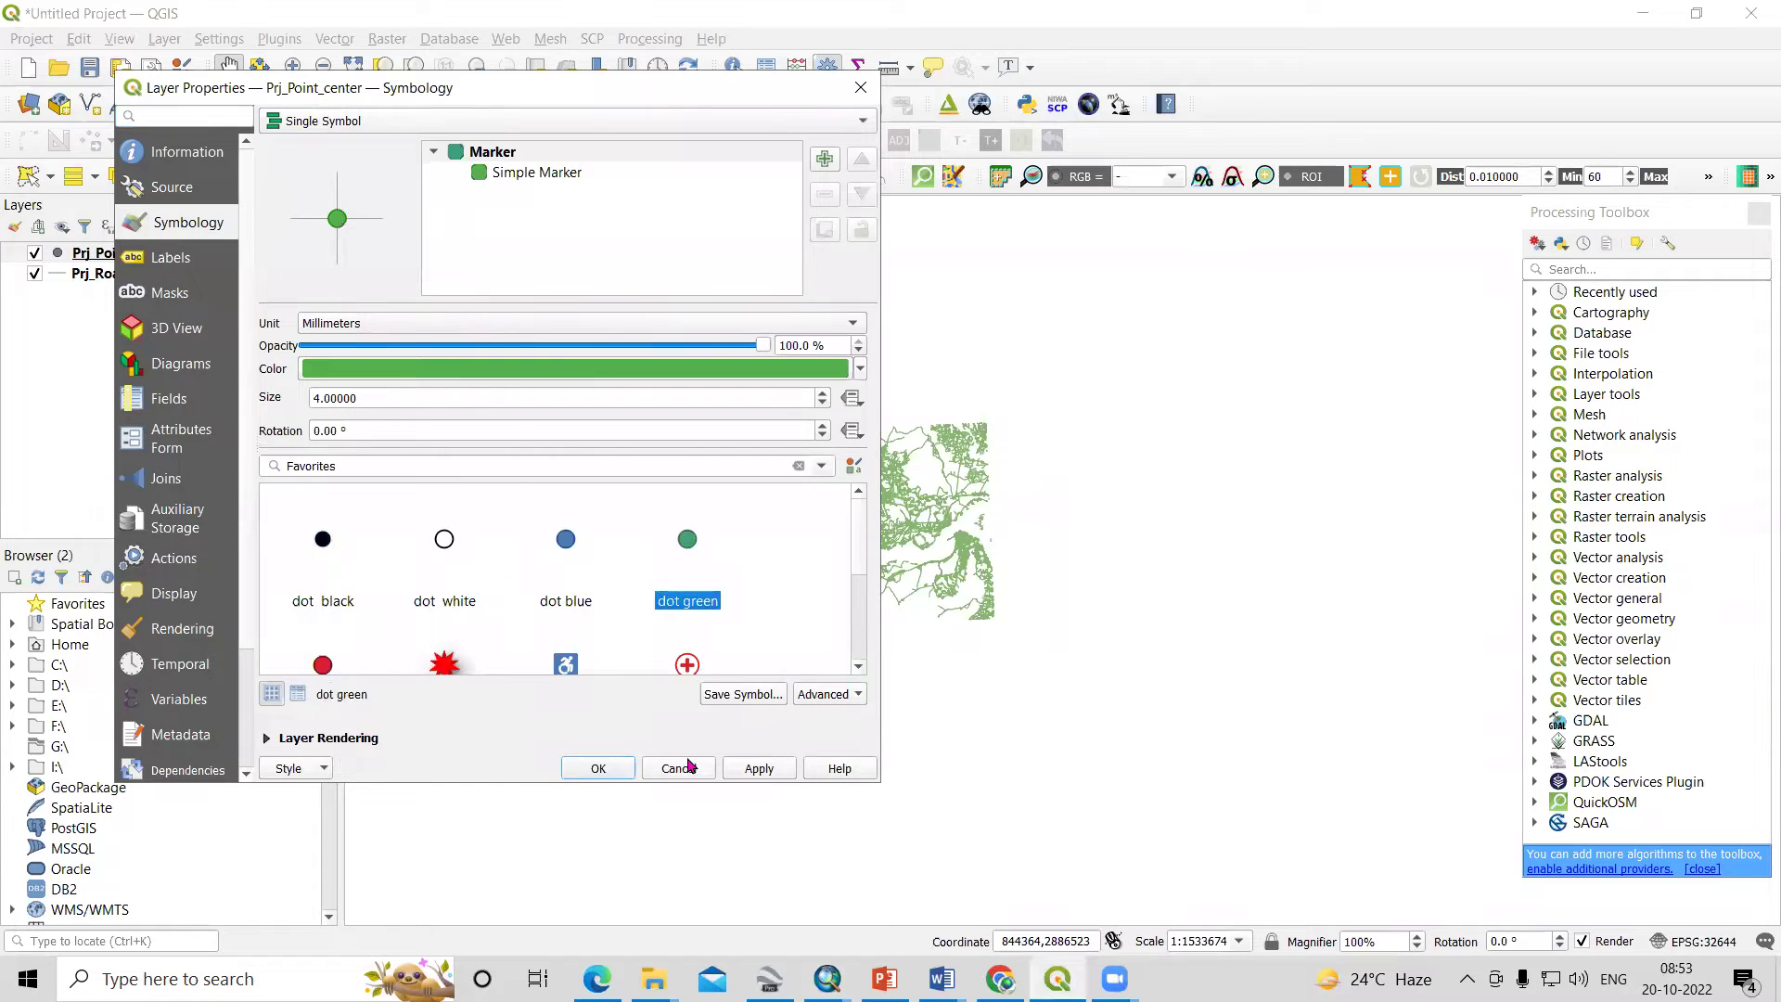
click(598, 768)
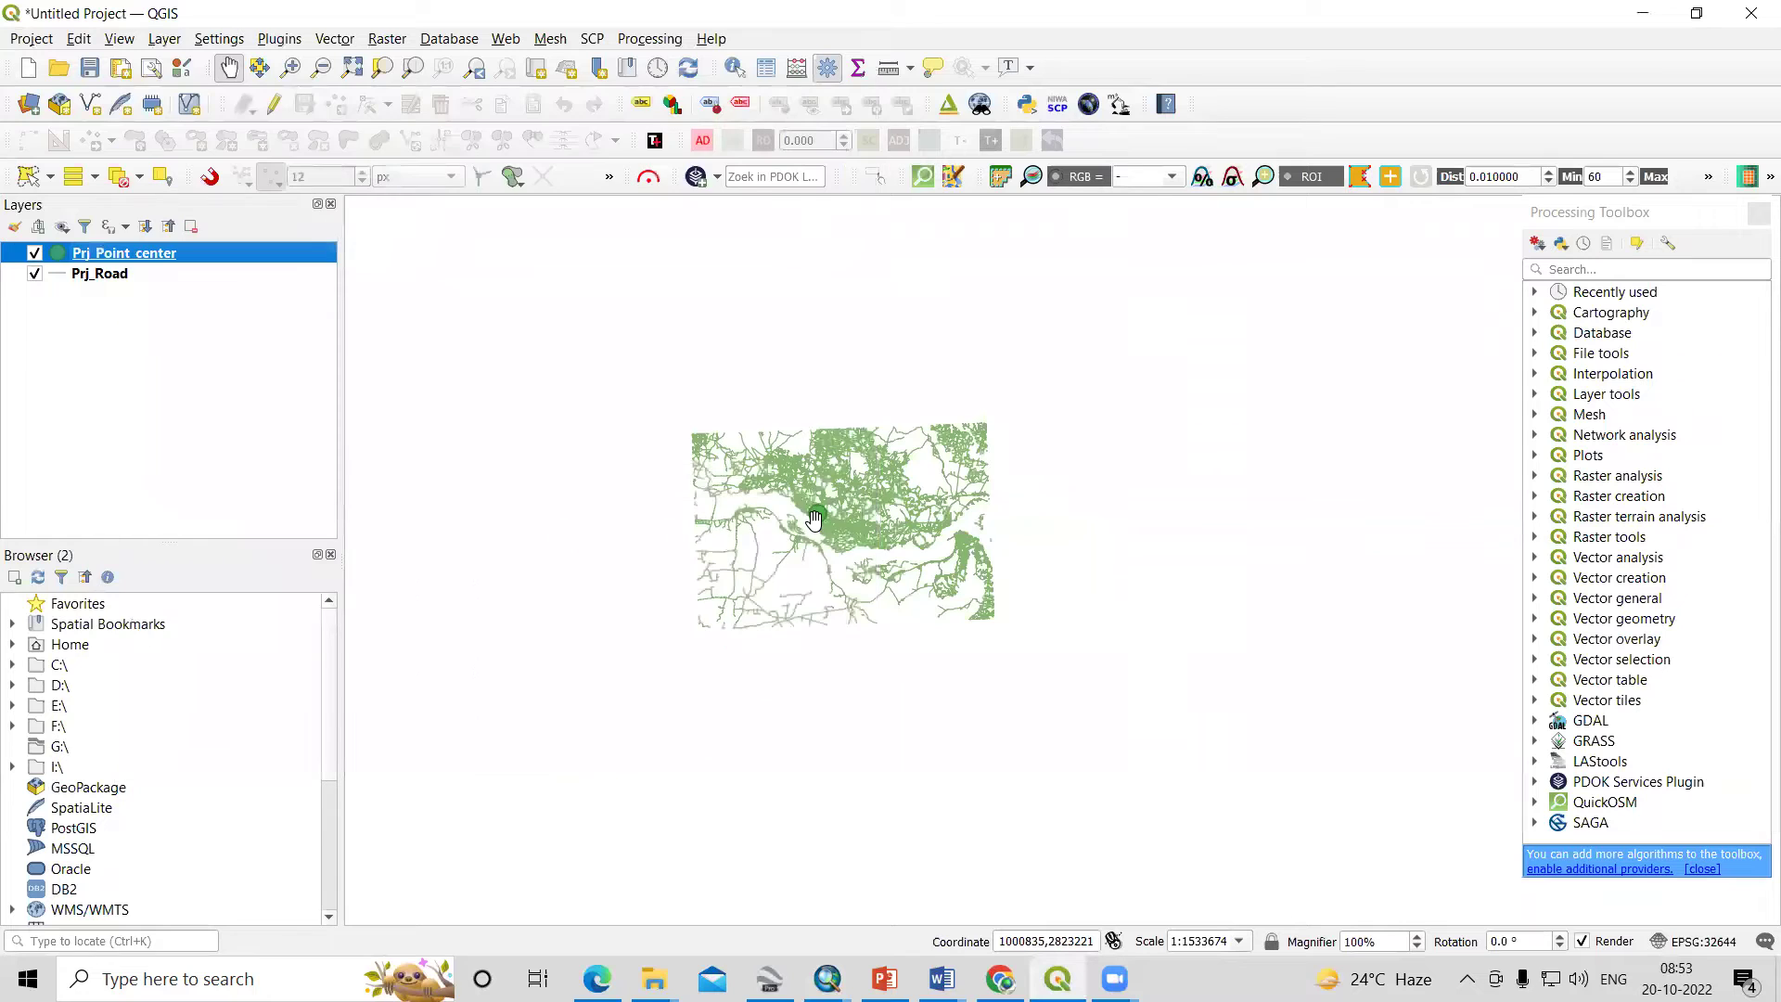
- Open the Layer menu's Add Layer submenu
scroll(800, 475, up, 3)
scroll(879, 543, down, 1)
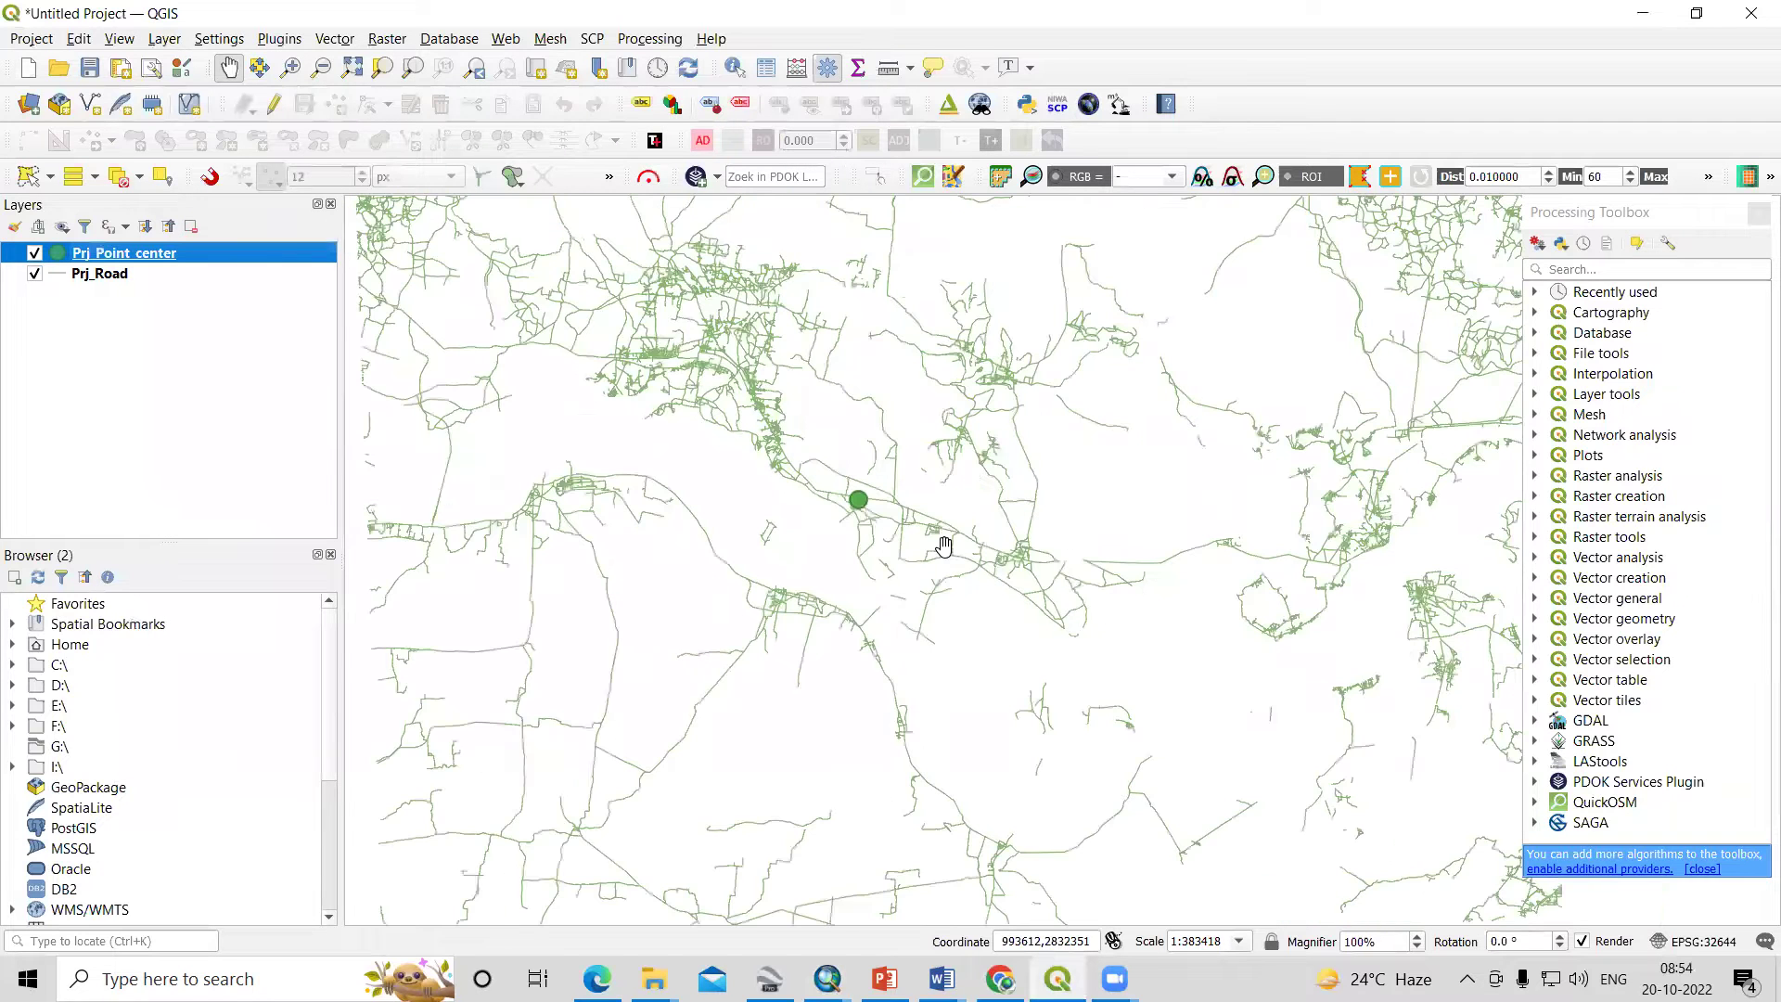
scroll(899, 545, down, 1)
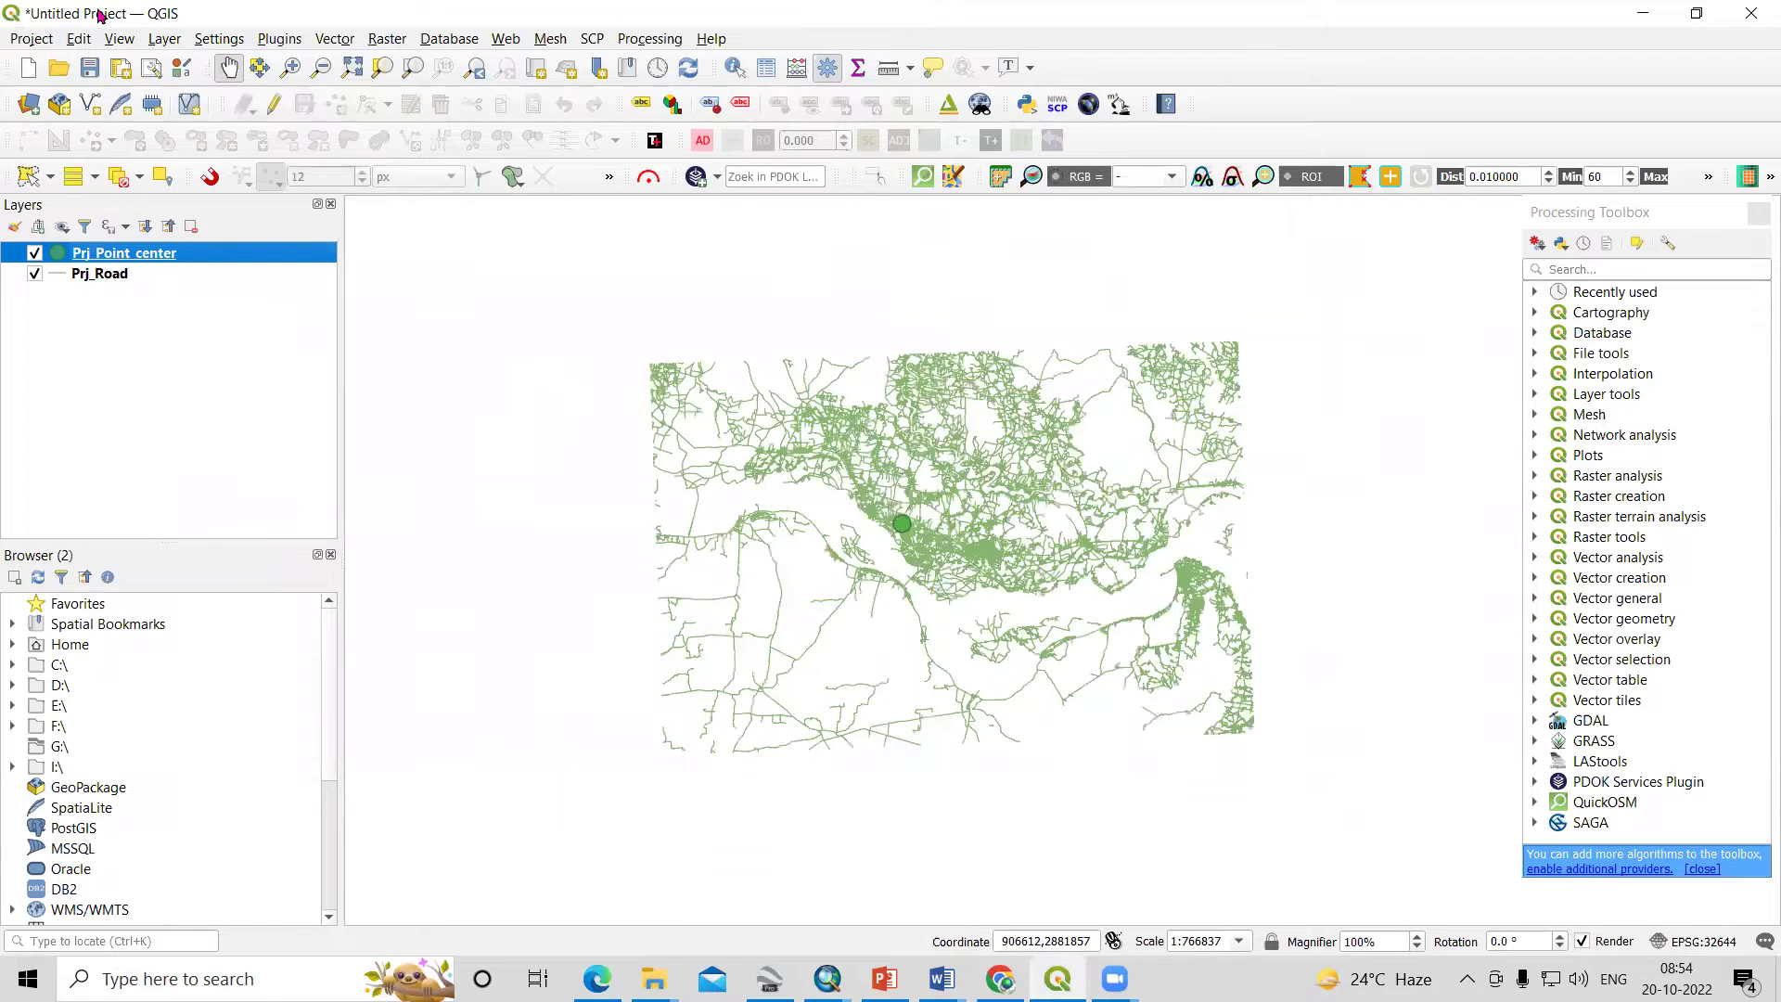
click(164, 38)
mouse_move(278, 115)
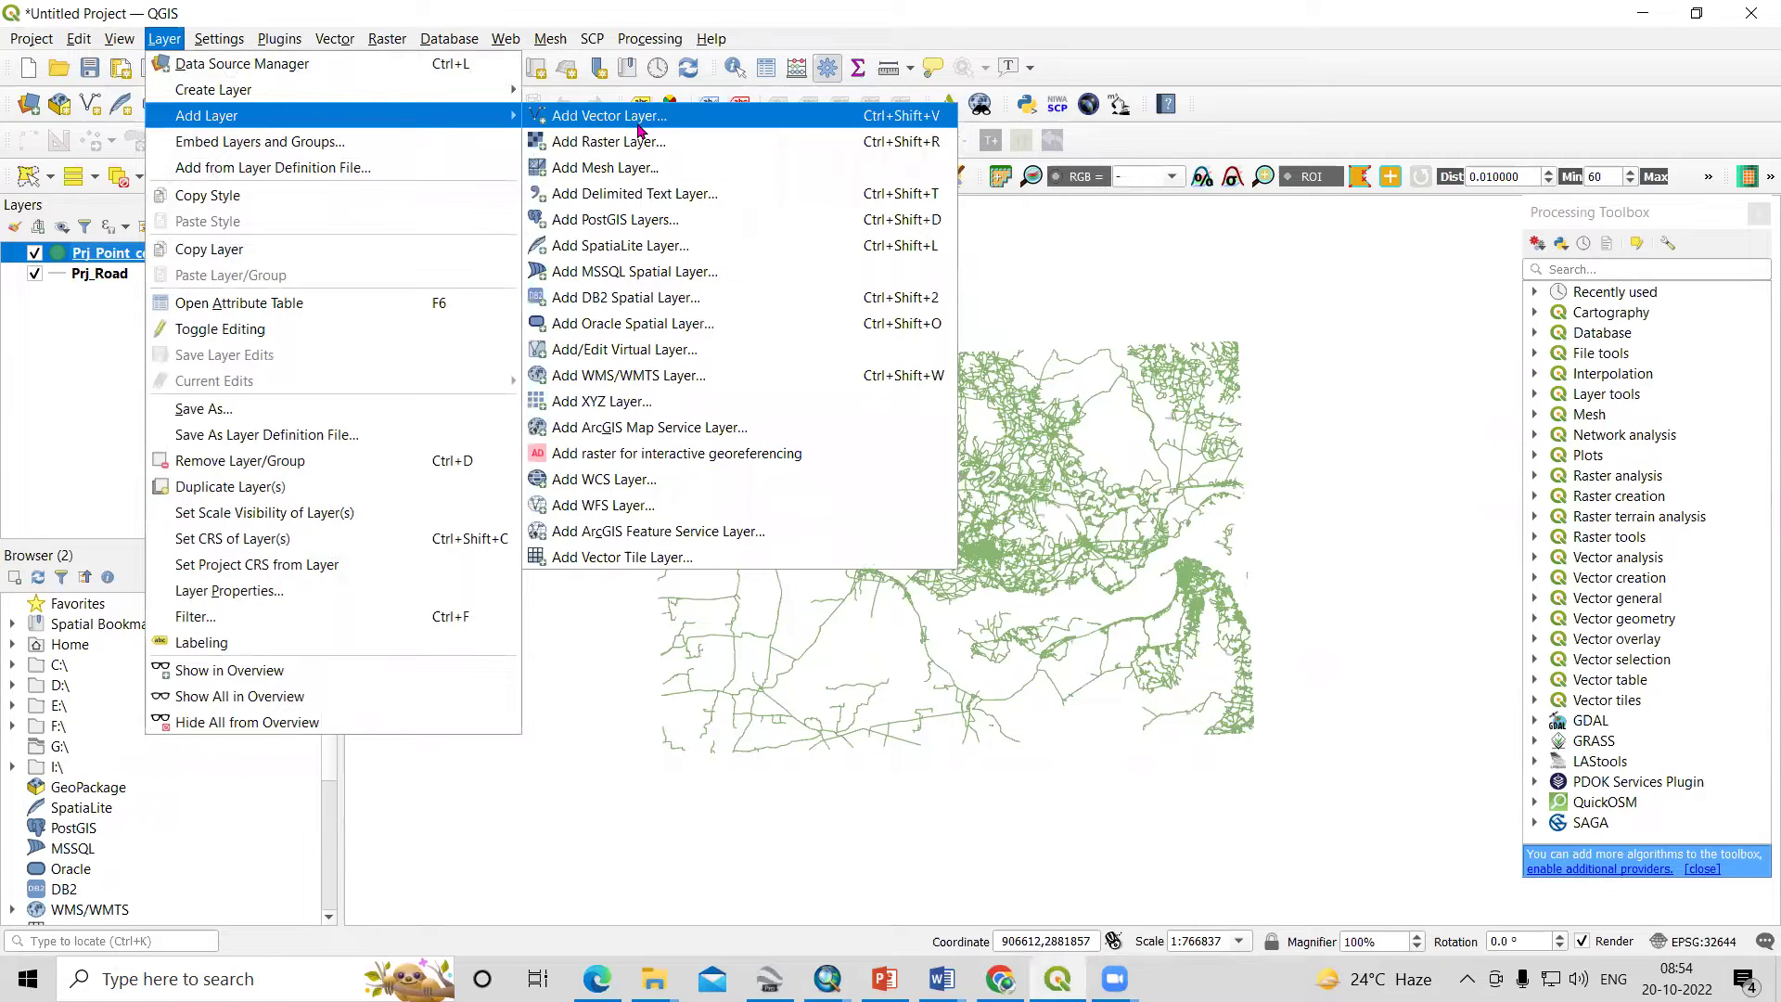
- Add Multi_ring.shp from Point_Data via Add Vector Layer and close the data source window
click(612, 116)
click(1257, 313)
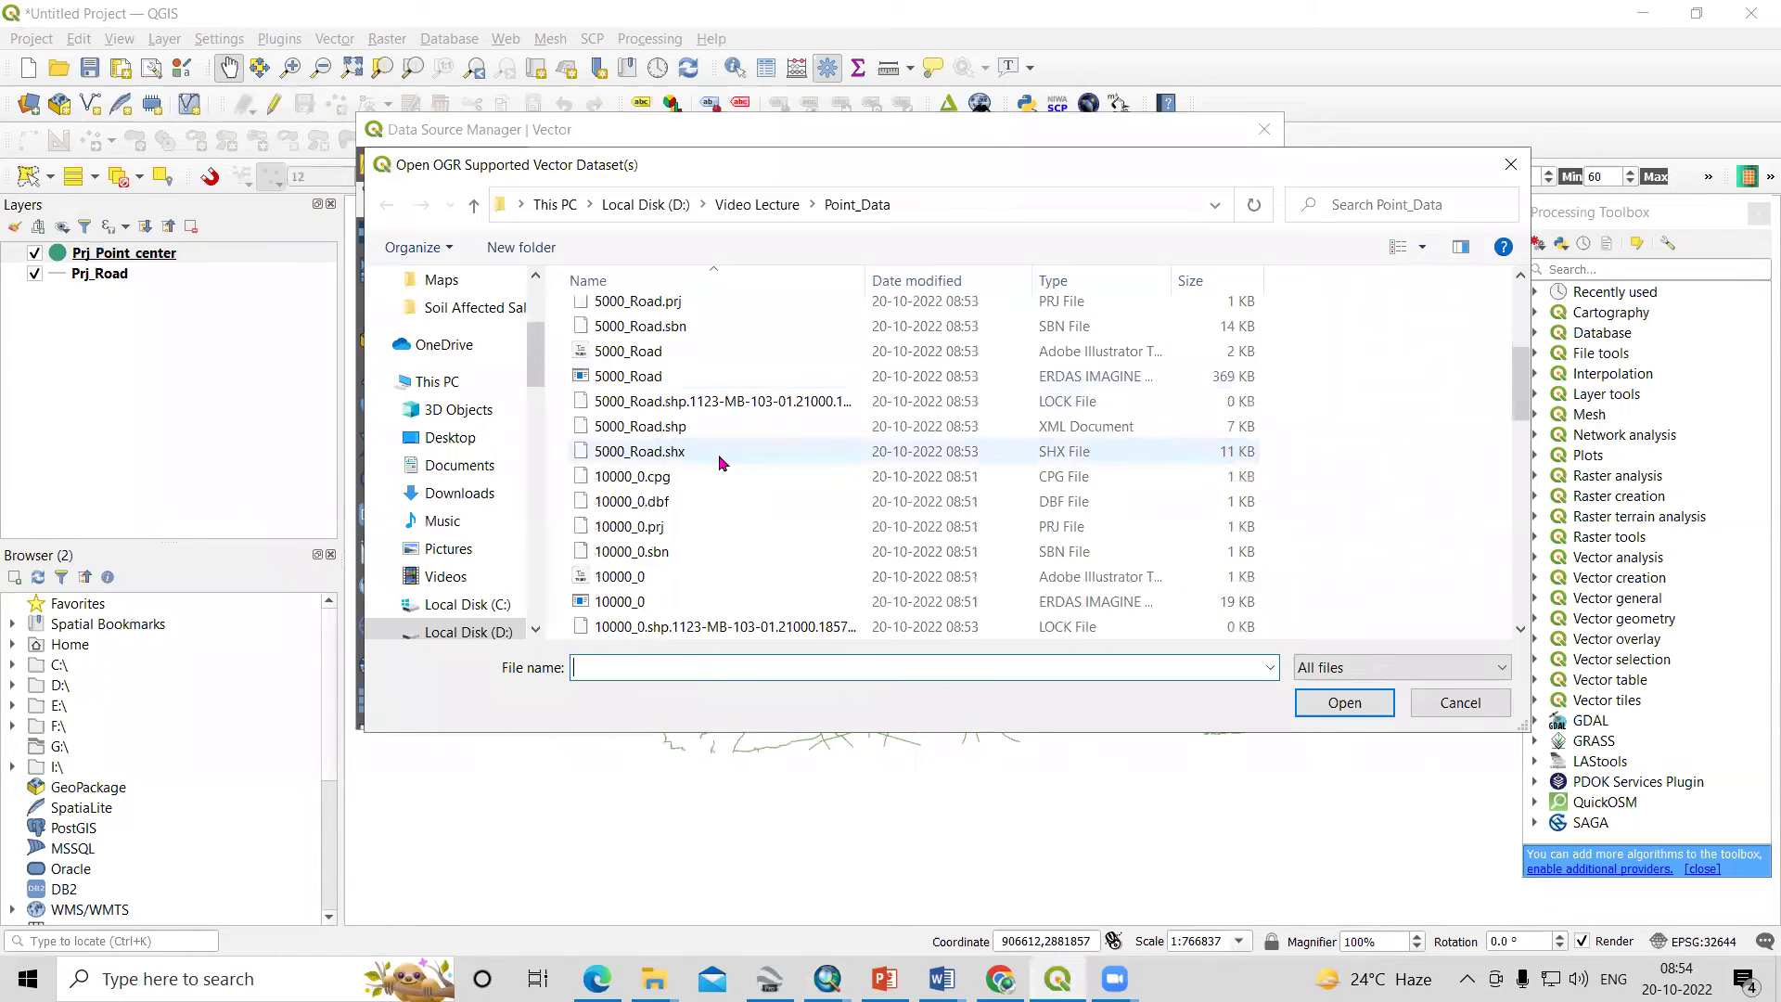
scroll(720, 462, down, 5)
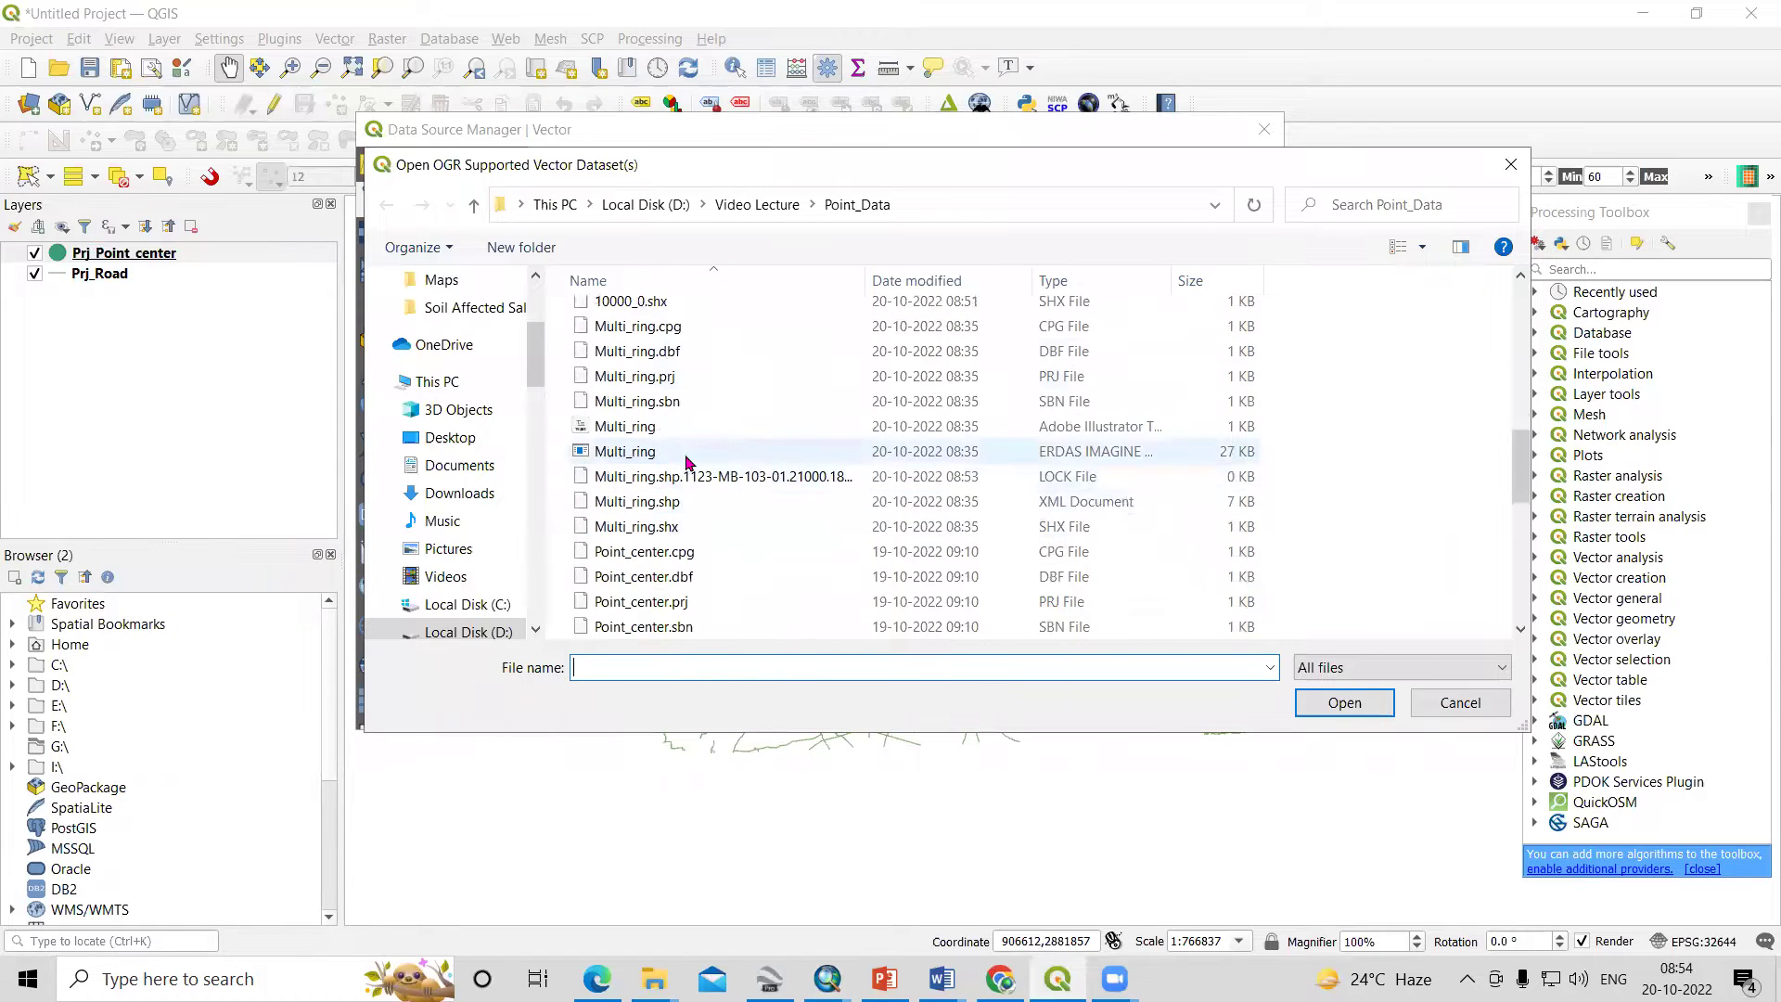
click(686, 455)
click(1344, 701)
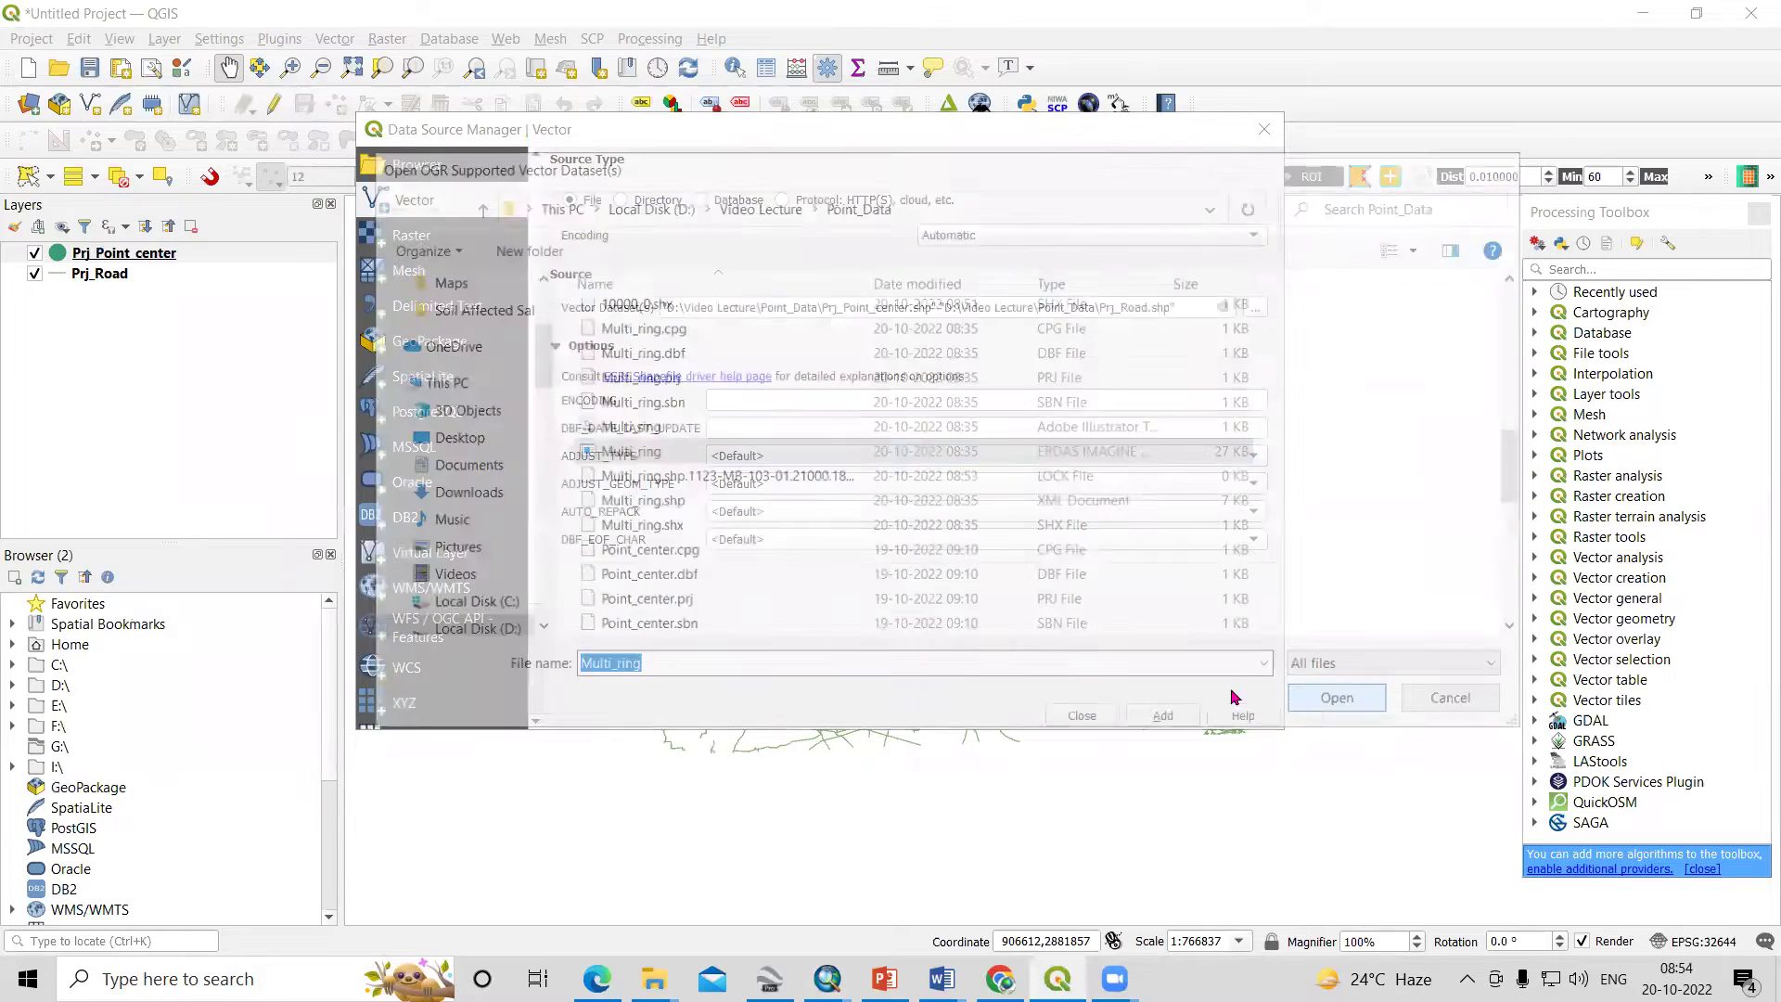
click(1163, 716)
click(1076, 712)
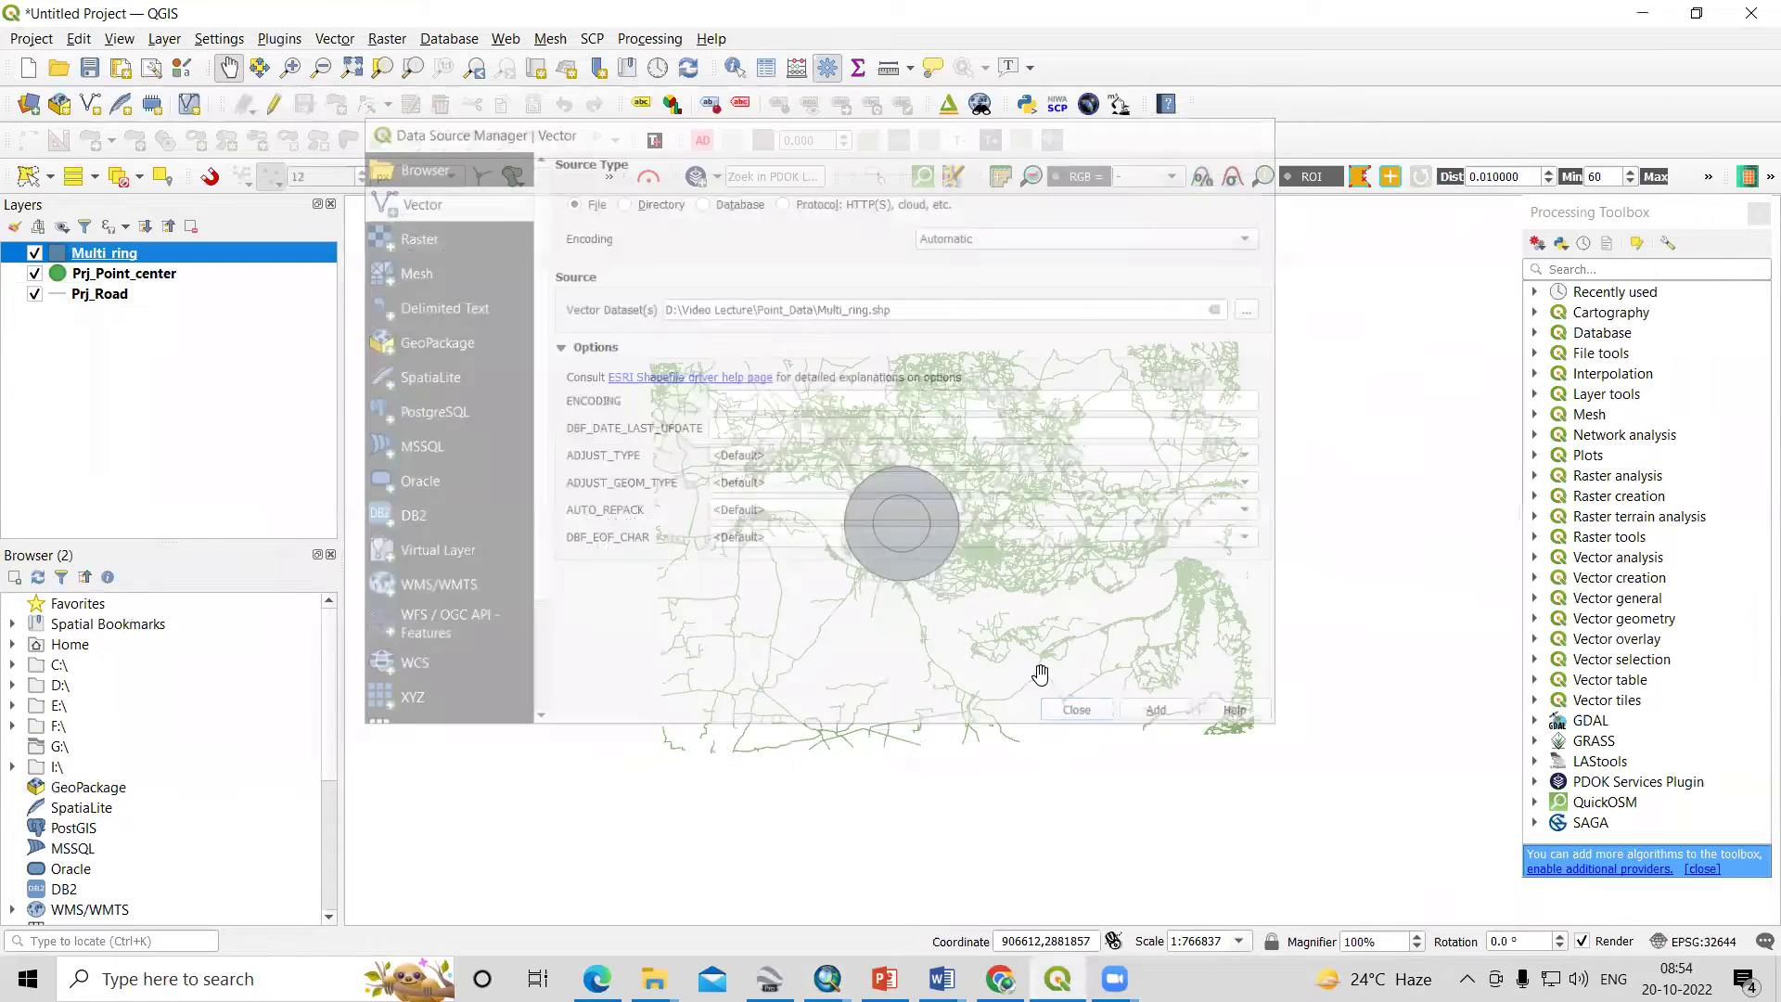
scroll(904, 515, up, 2)
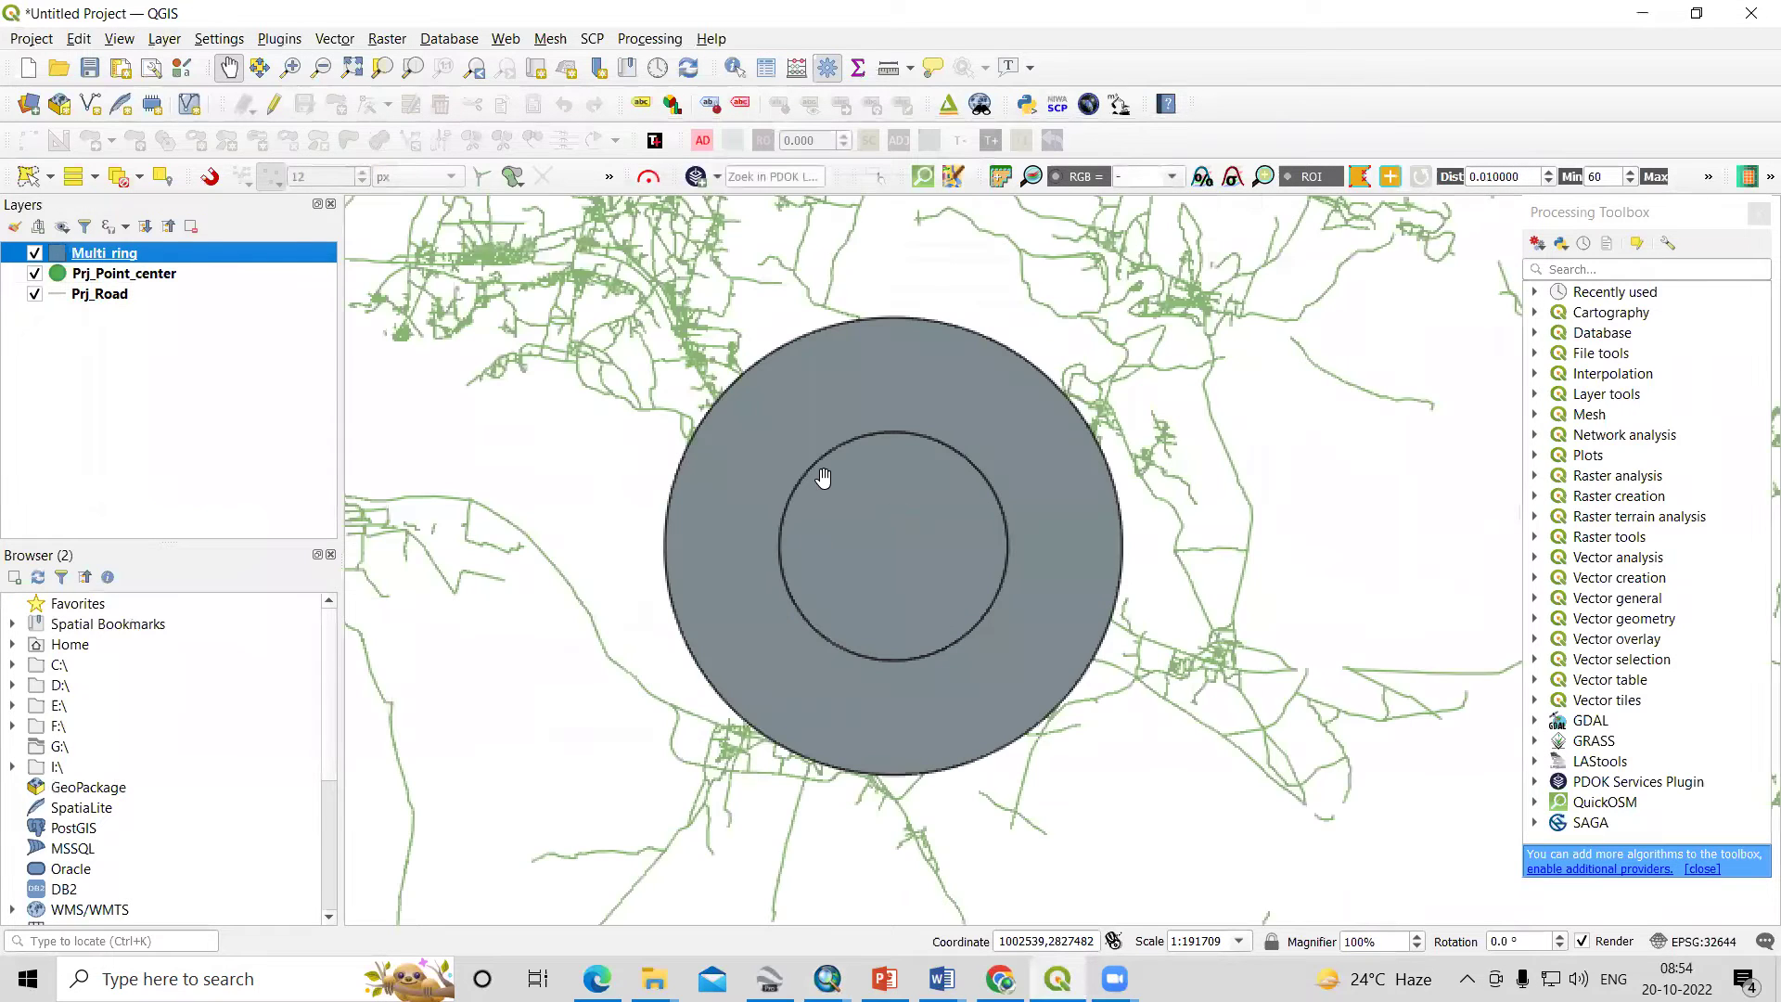
scroll(858, 533, down, 1)
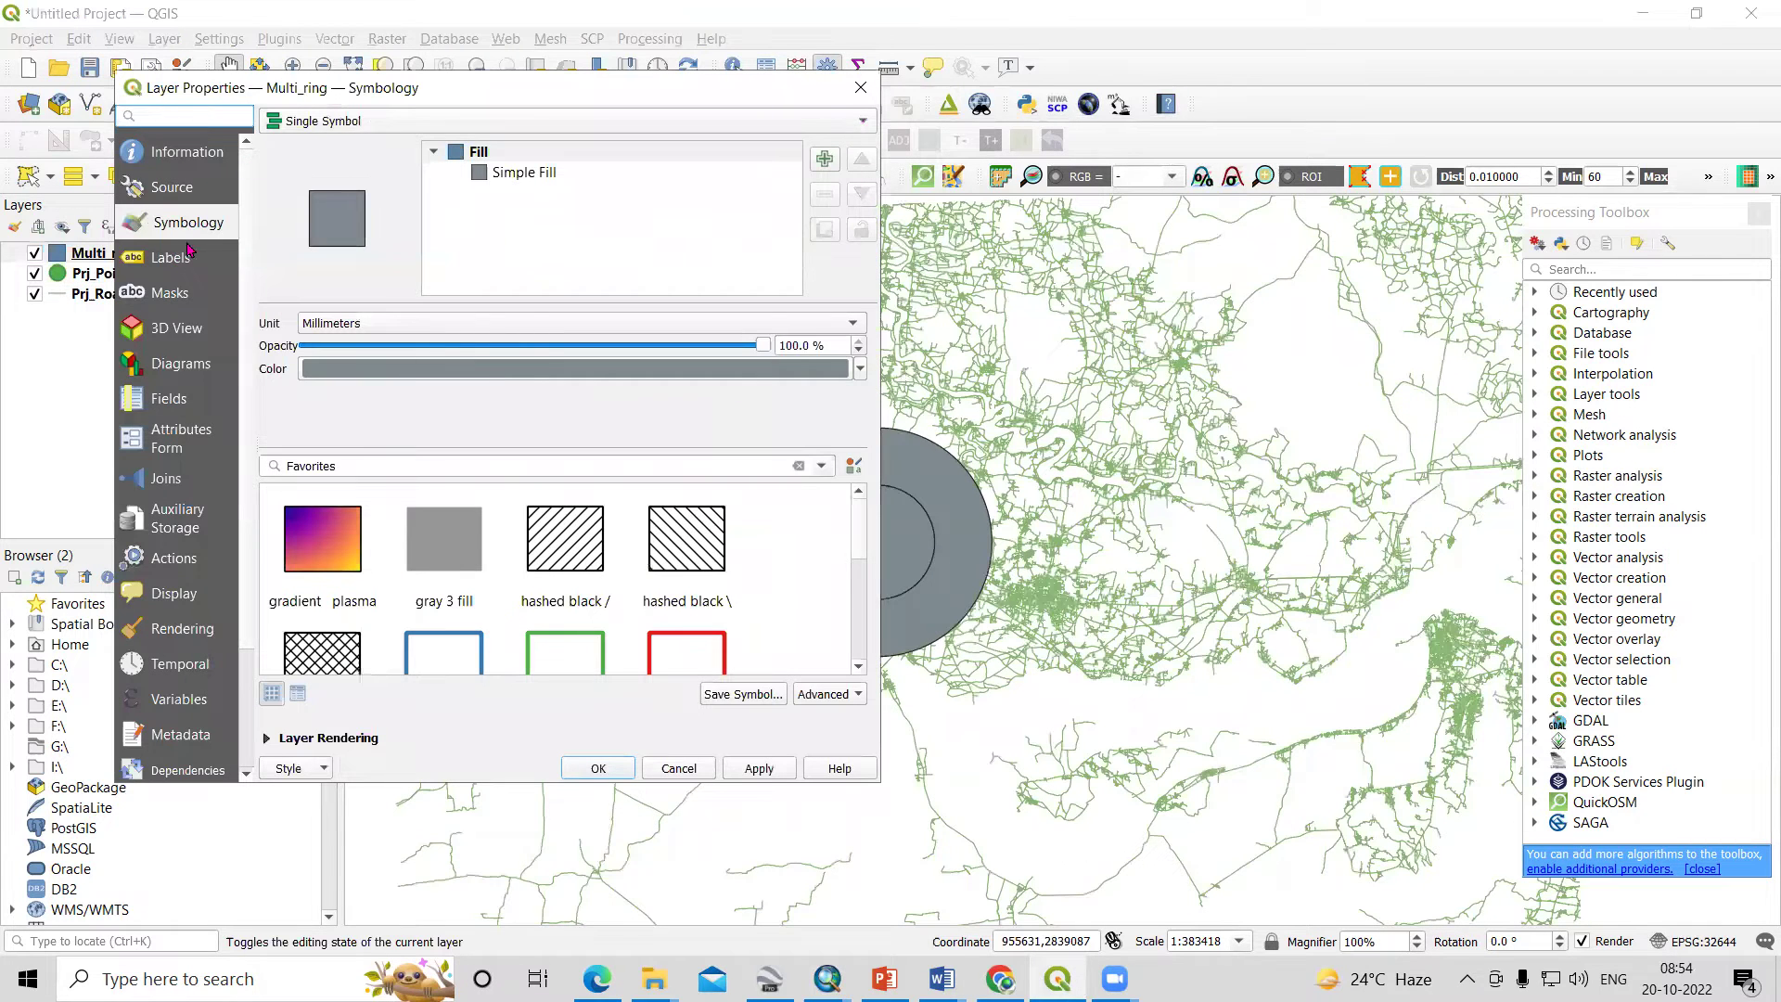
- Style Multi_ring as Categorized on the distance field, classified into yellow 5000 and cyan 10000 rings
click(340, 123)
click(345, 142)
click(831, 154)
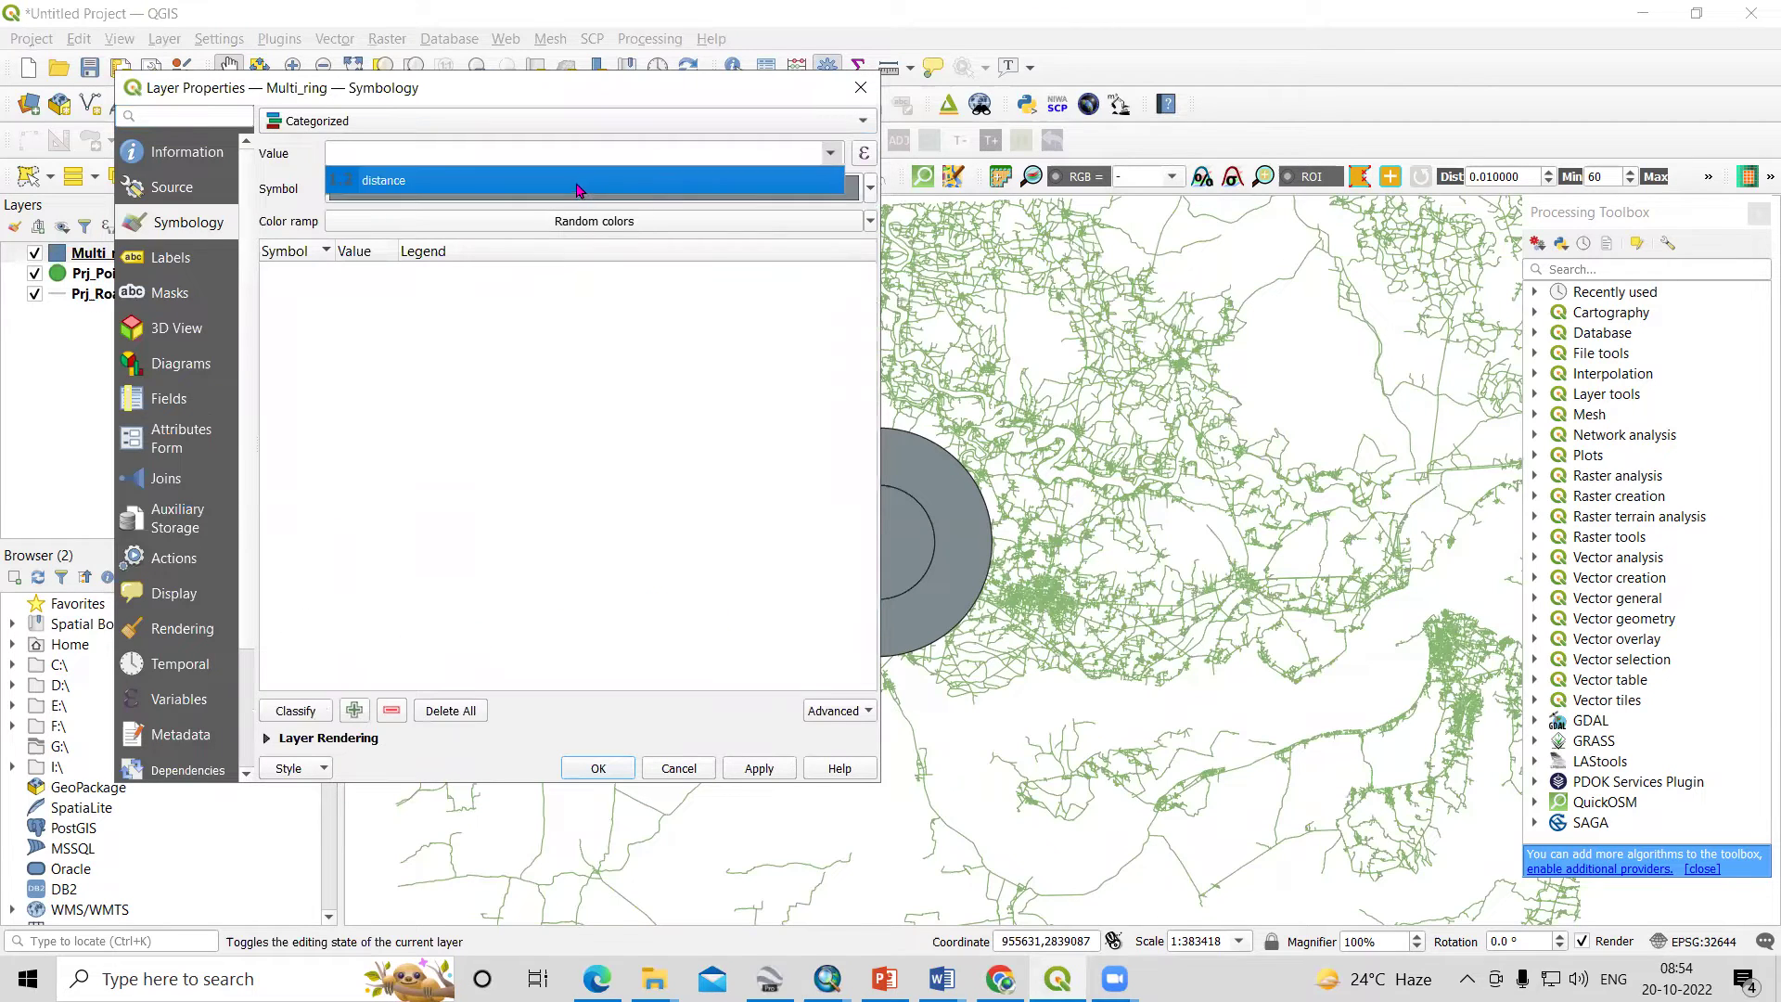
click(576, 182)
click(297, 710)
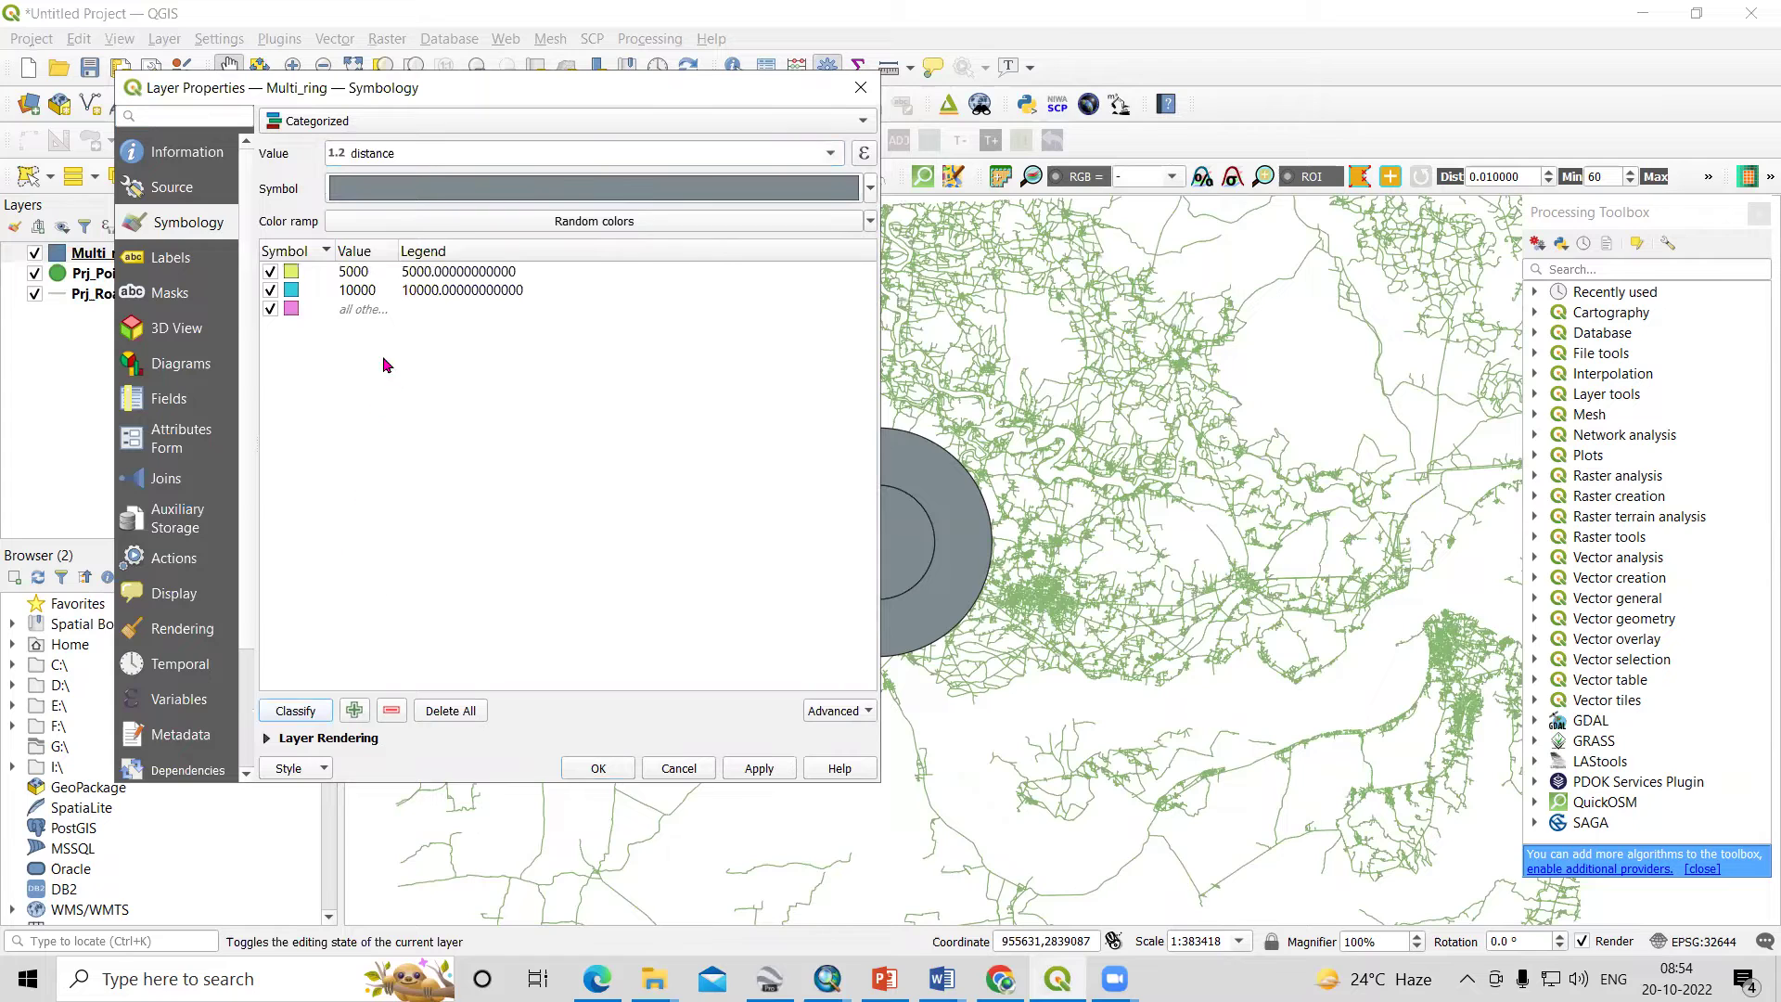
click(759, 768)
click(598, 768)
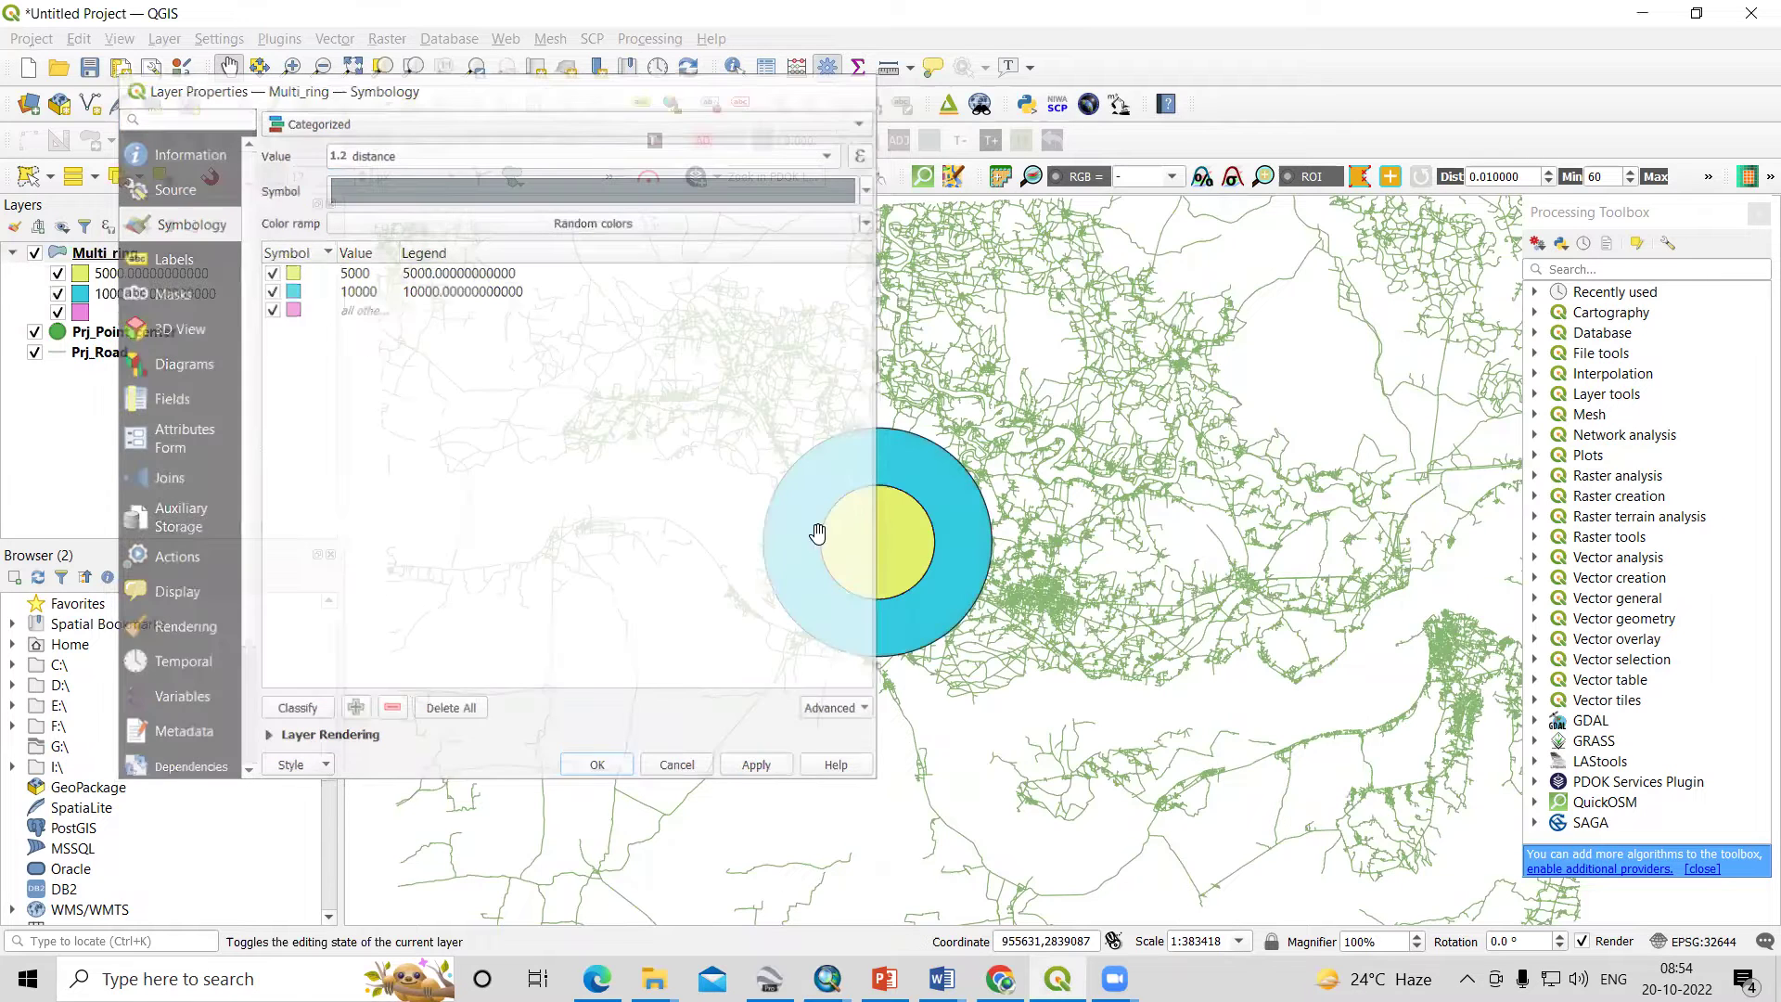
scroll(861, 527, up, 1)
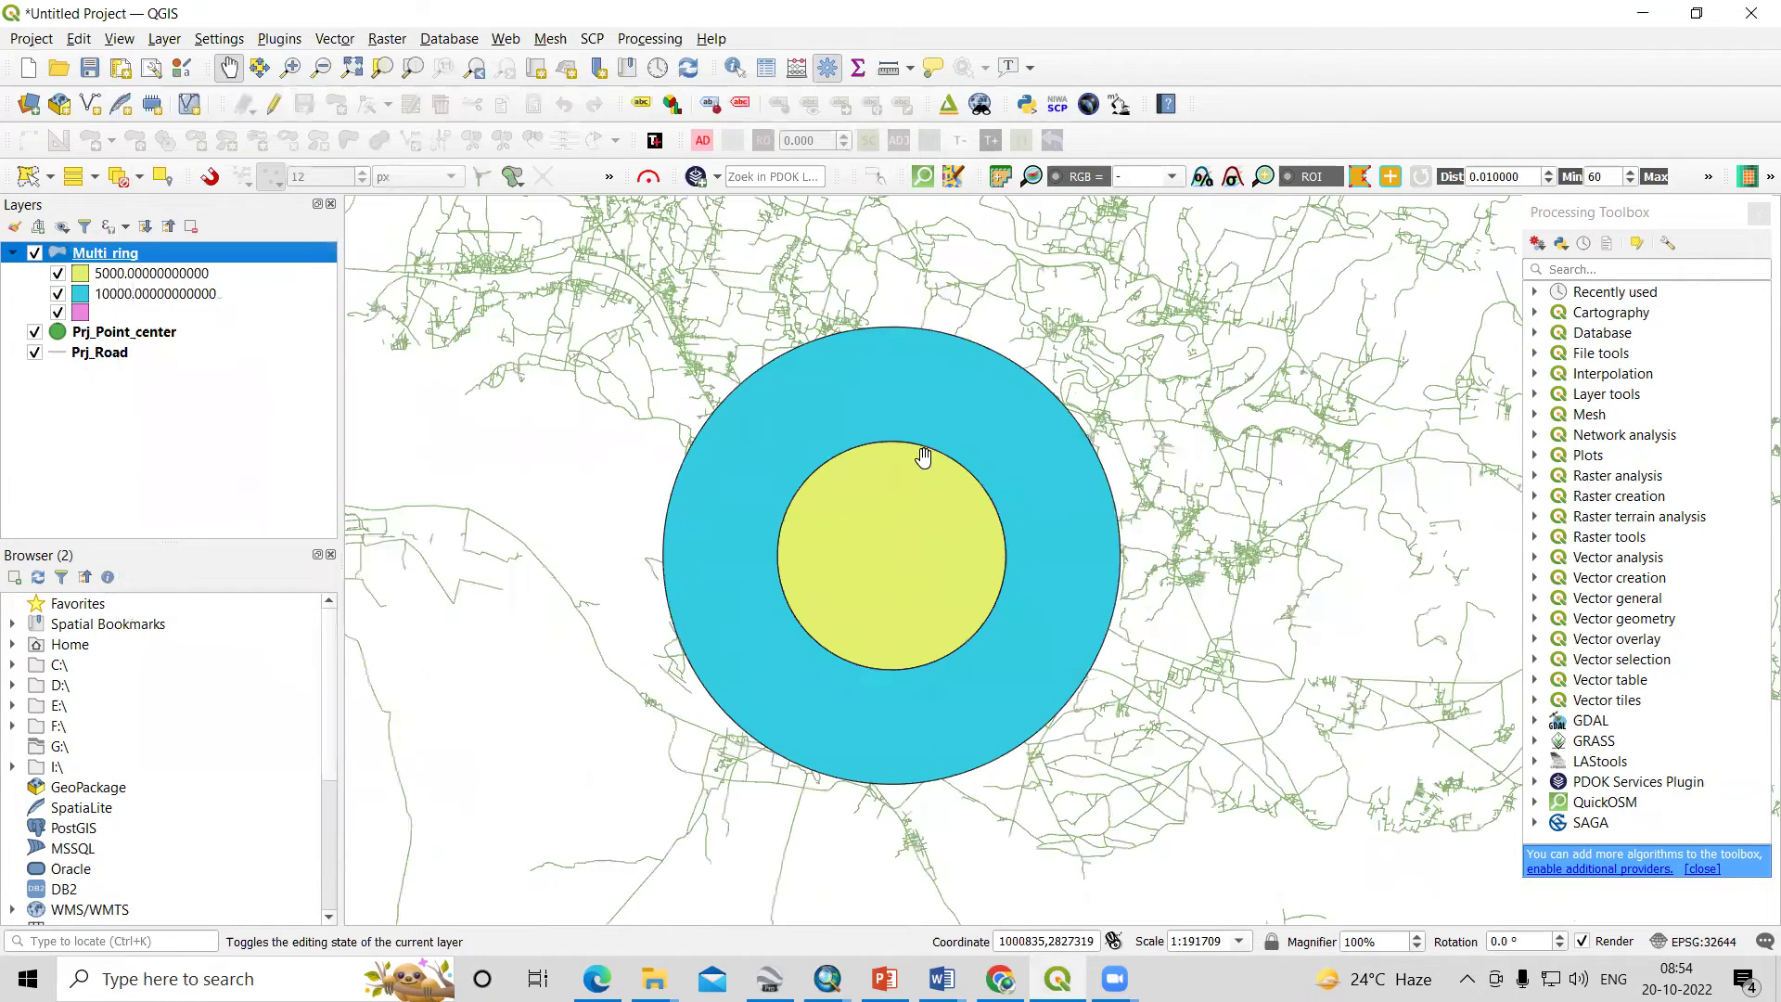
click(329, 40)
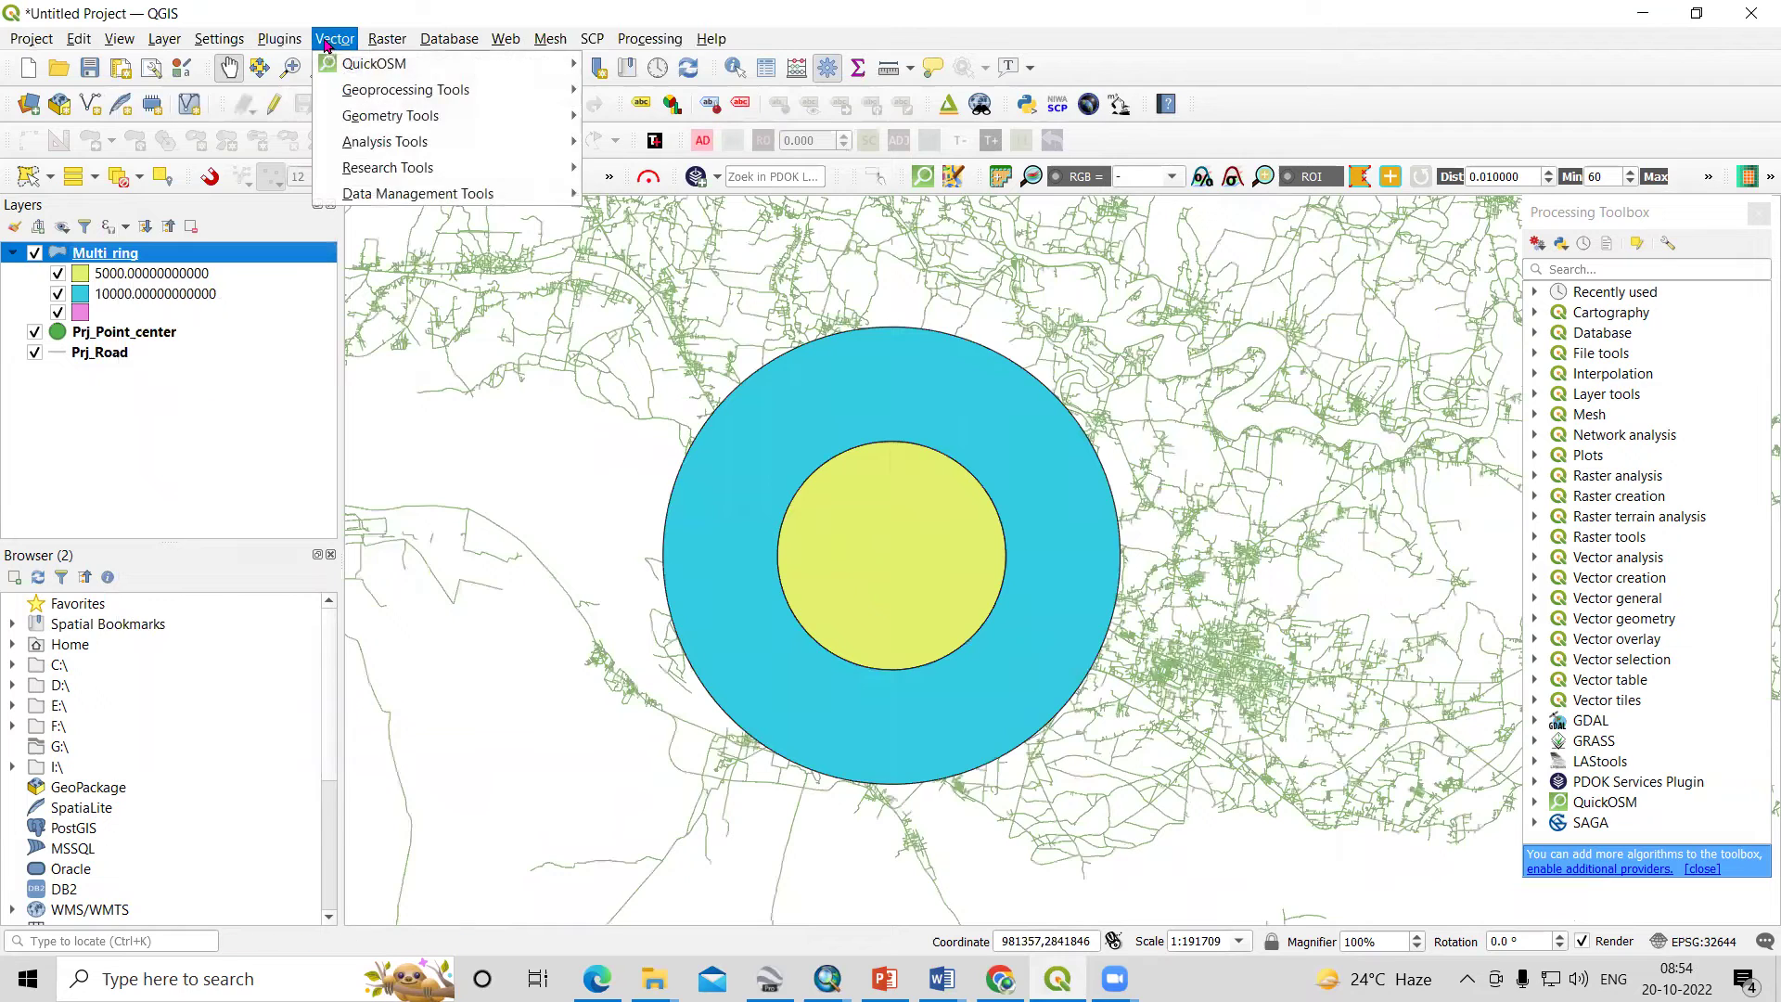
- Open Split Vector Layer from Data Management Tools and choose Multi_ring as the input layer
mouse_move(394, 195)
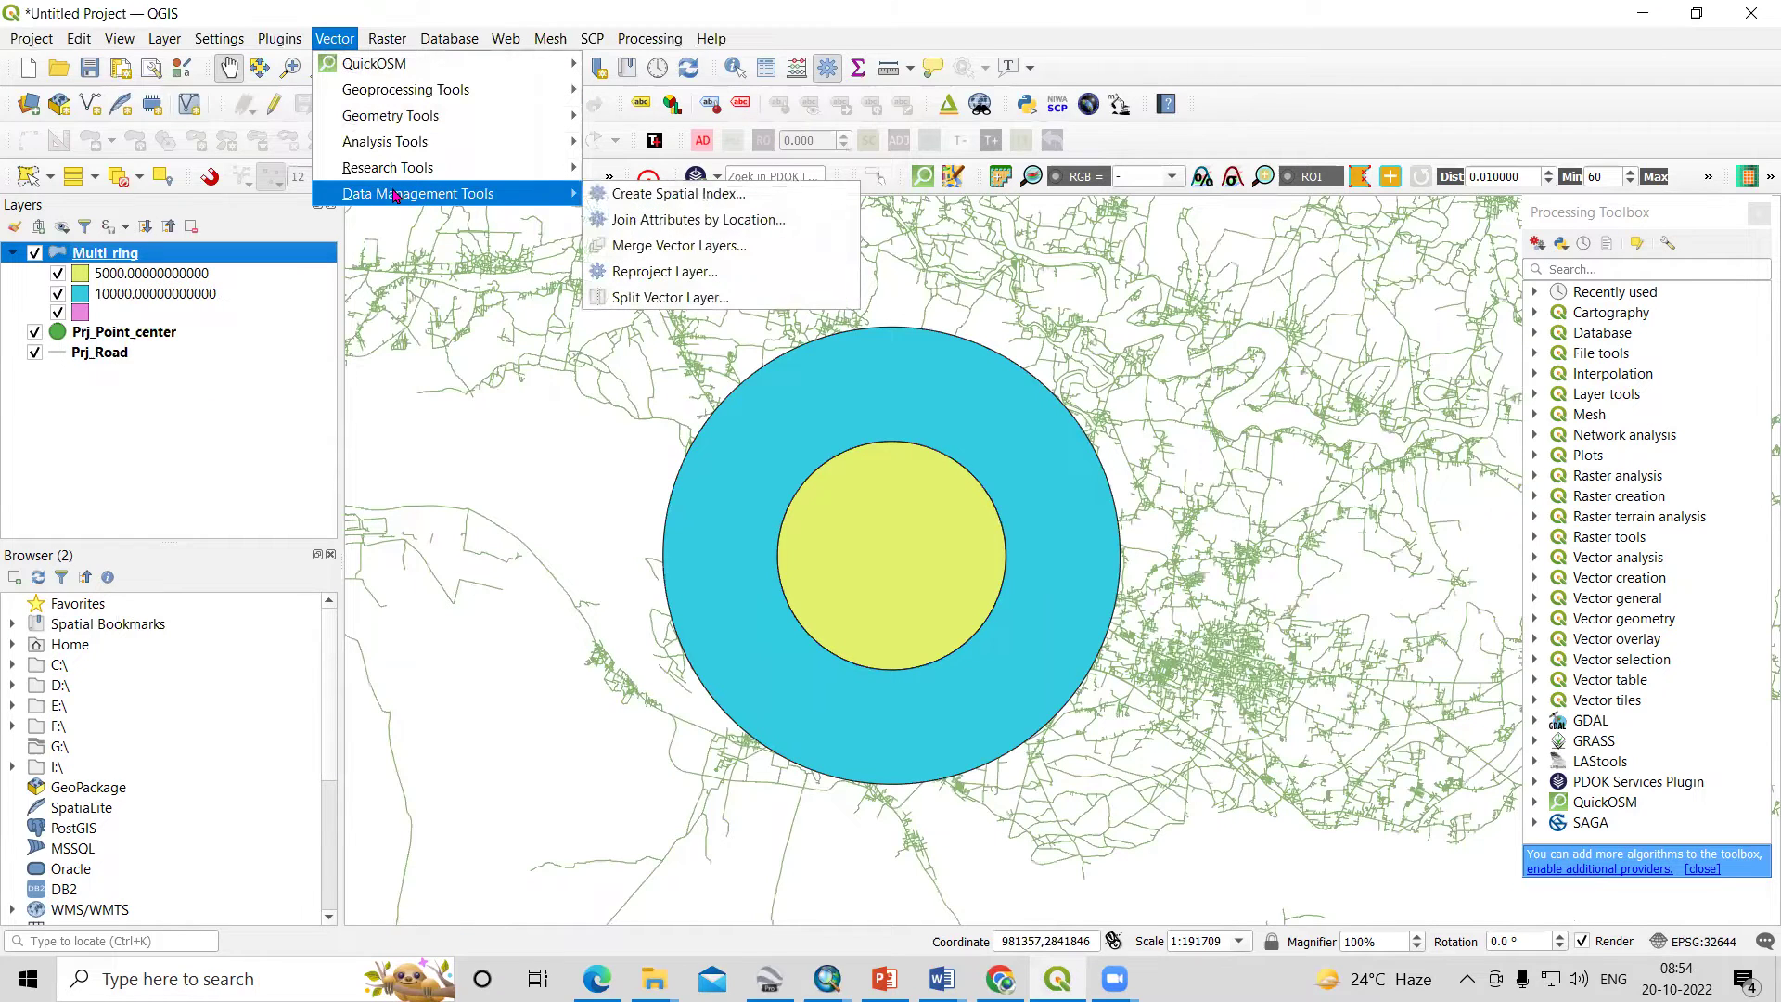
click(660, 299)
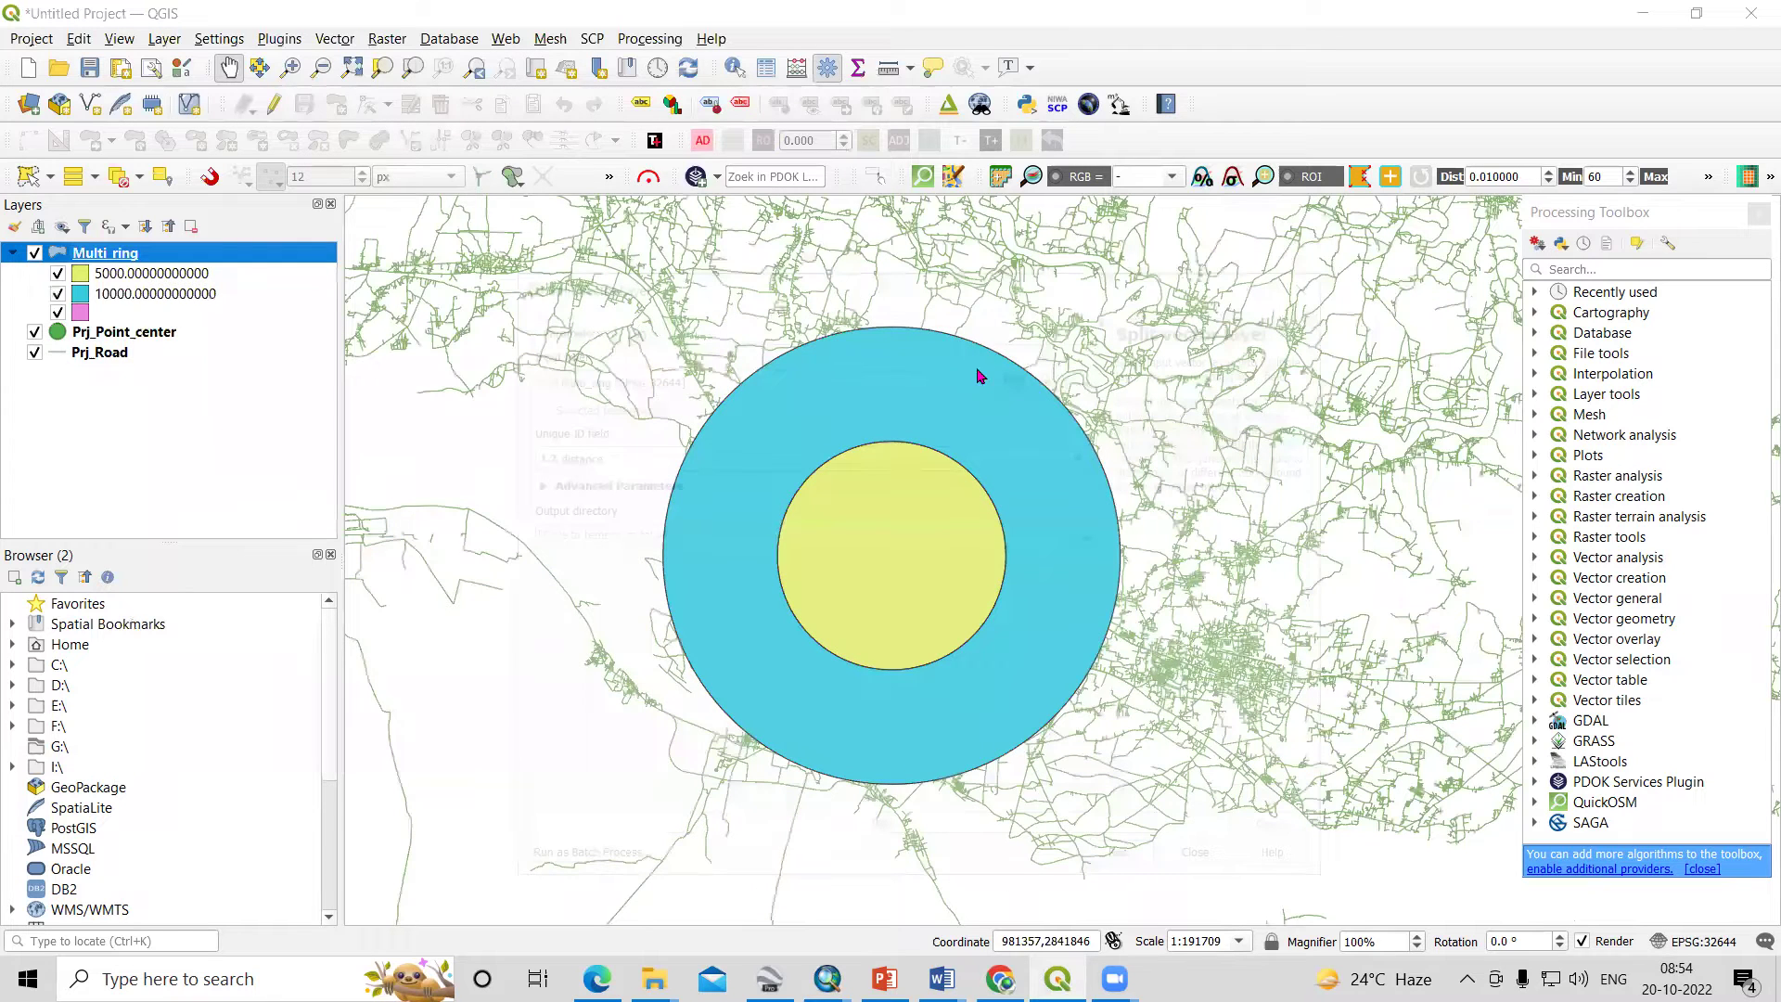
click(981, 374)
click(742, 380)
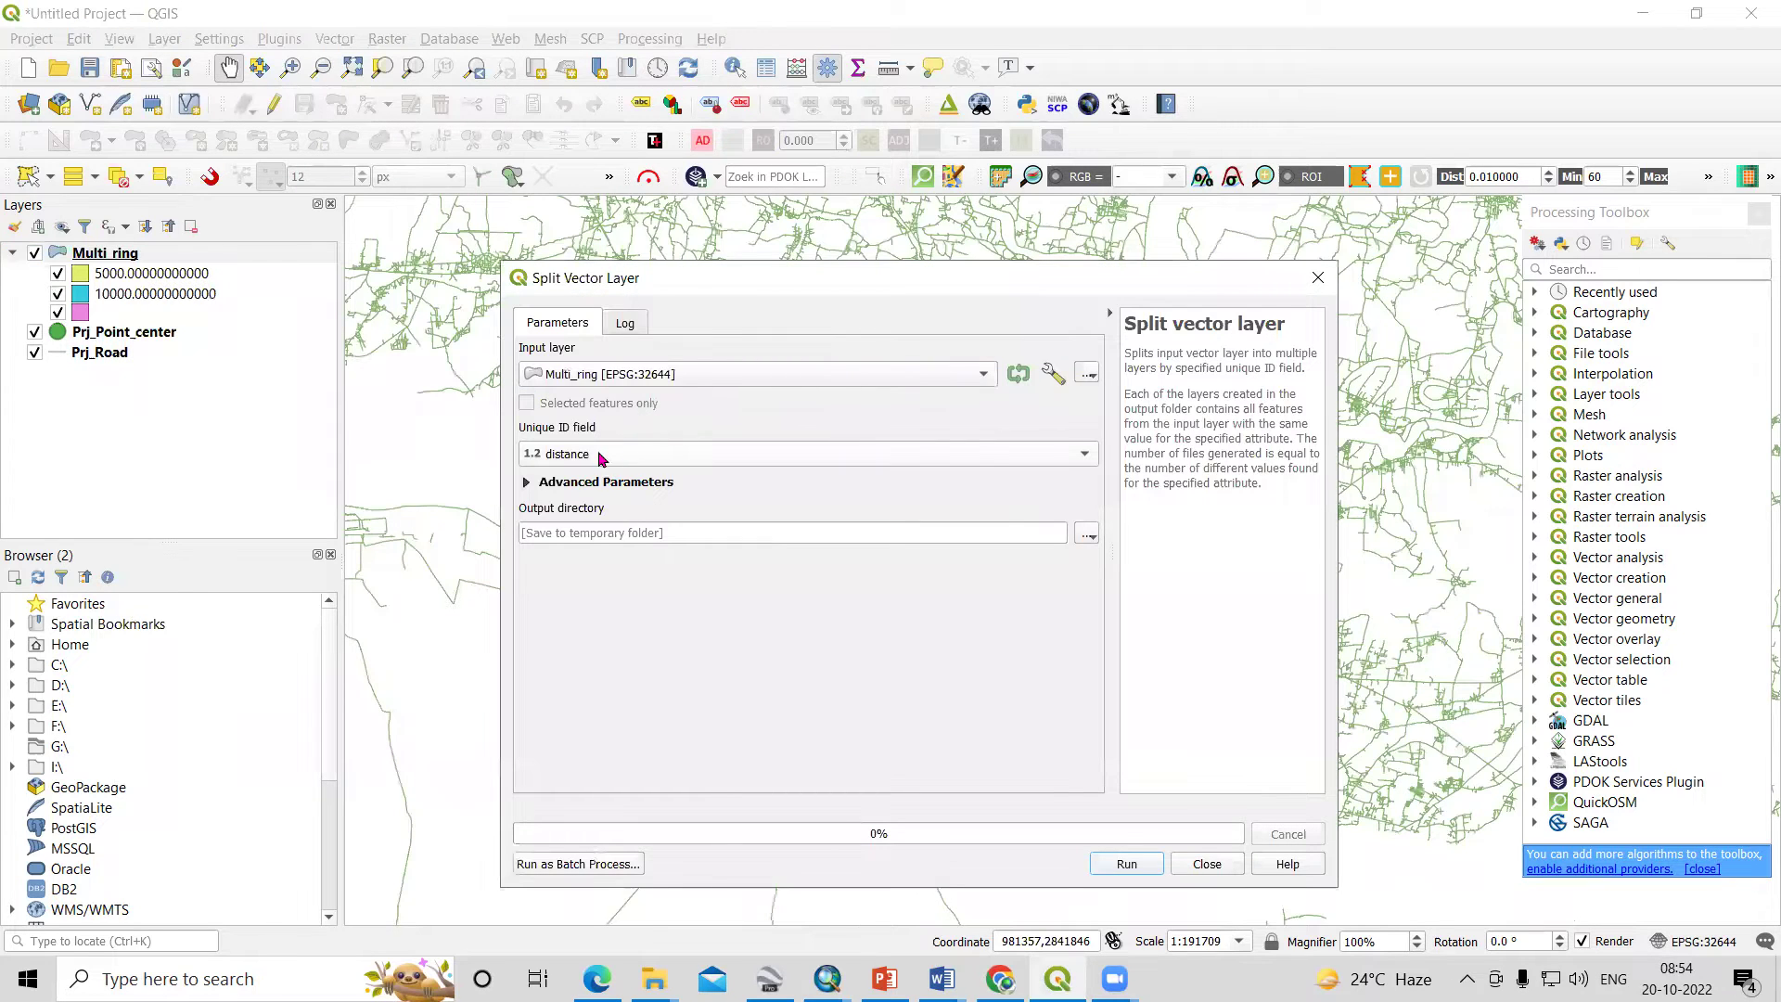
- Set the split output directory to D:\Video Lecture\Point_Data
click(1087, 535)
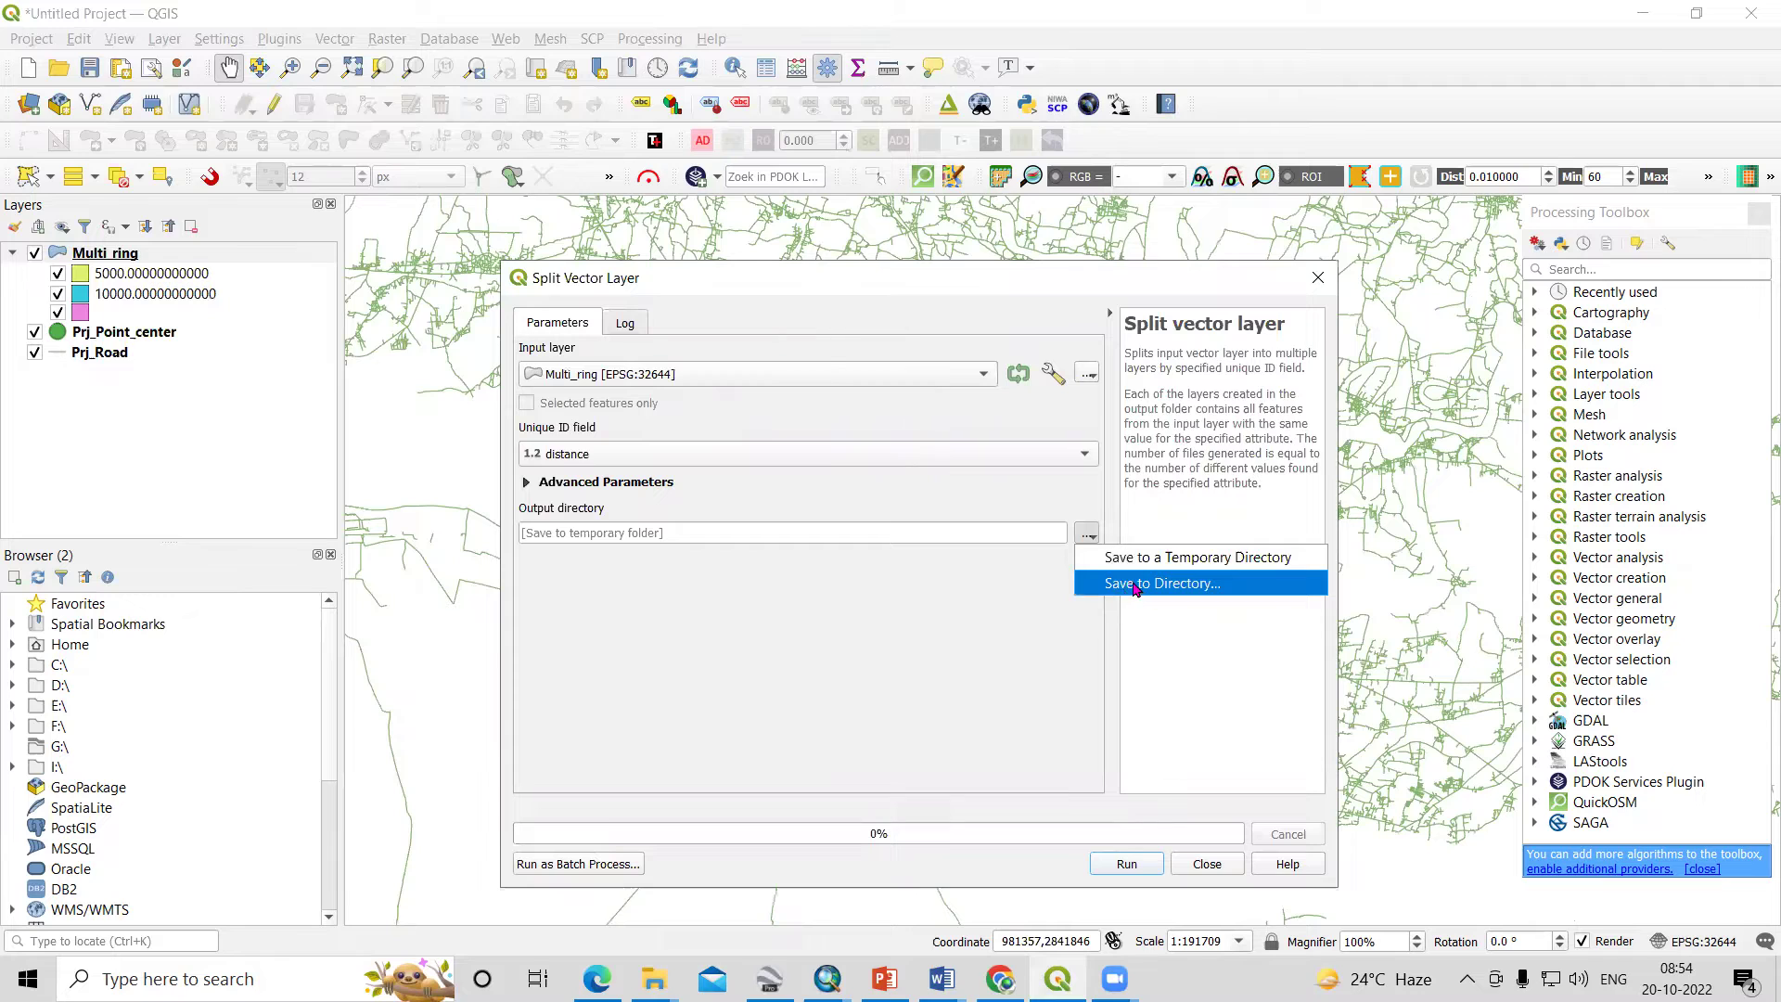
click(1136, 585)
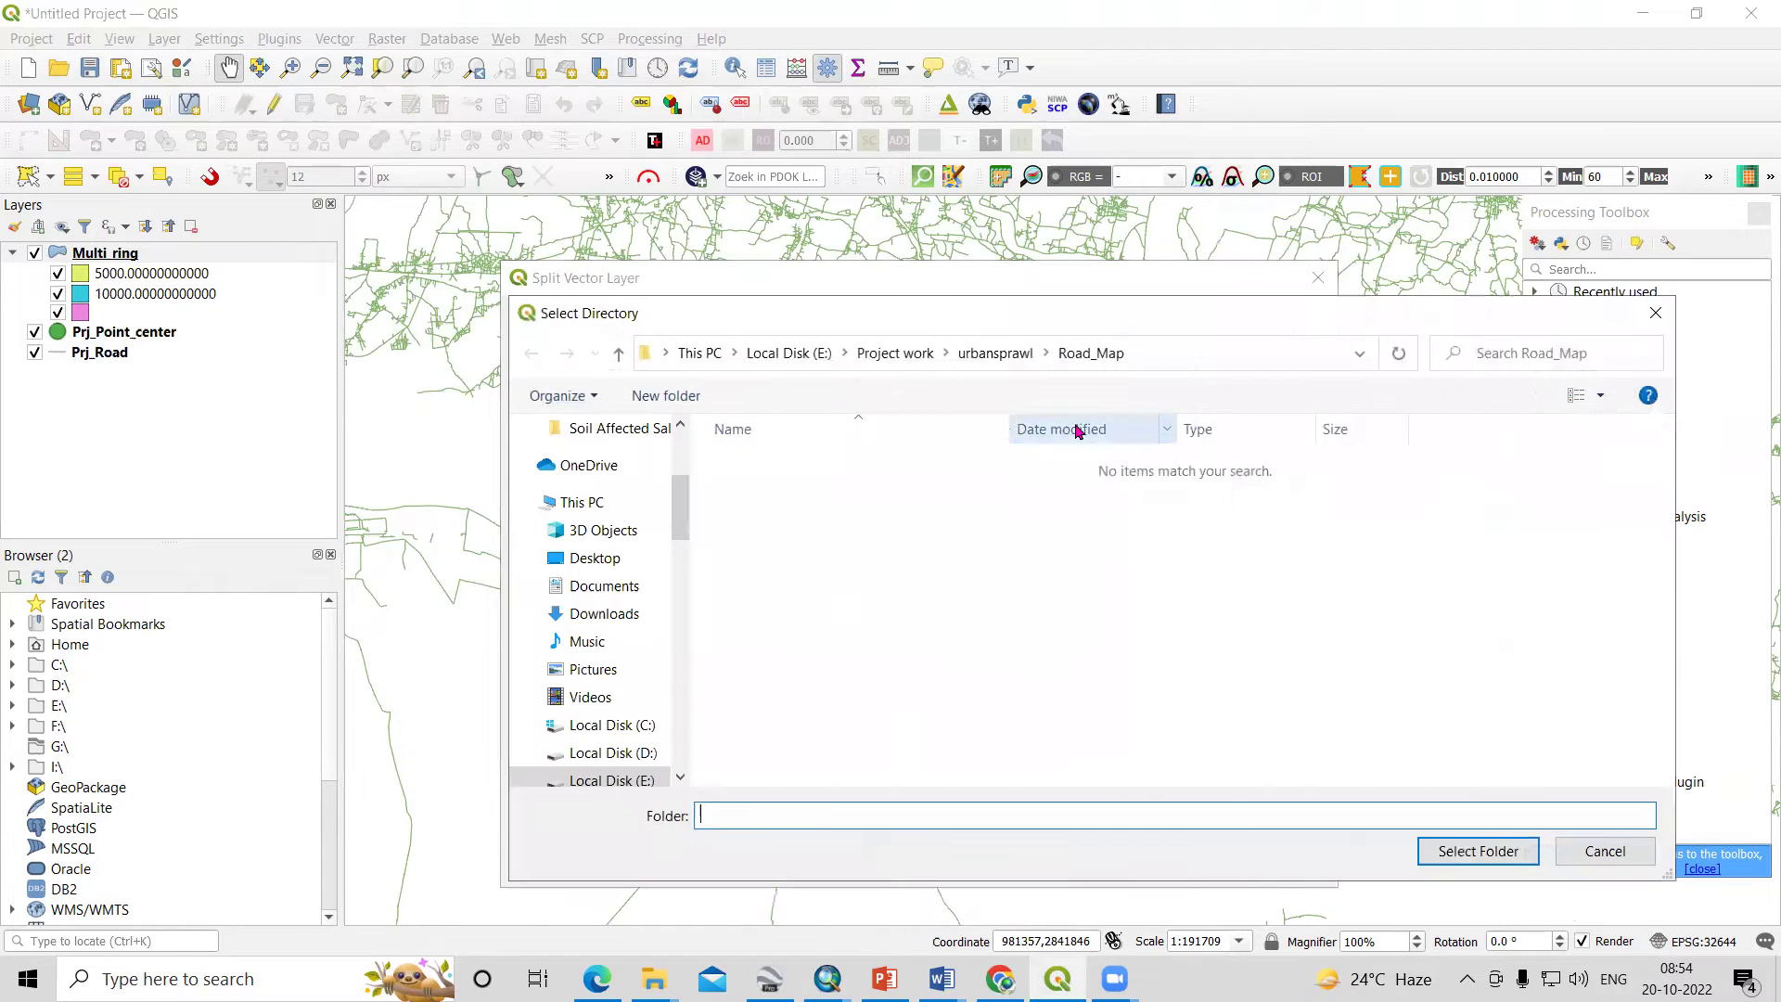
click(788, 353)
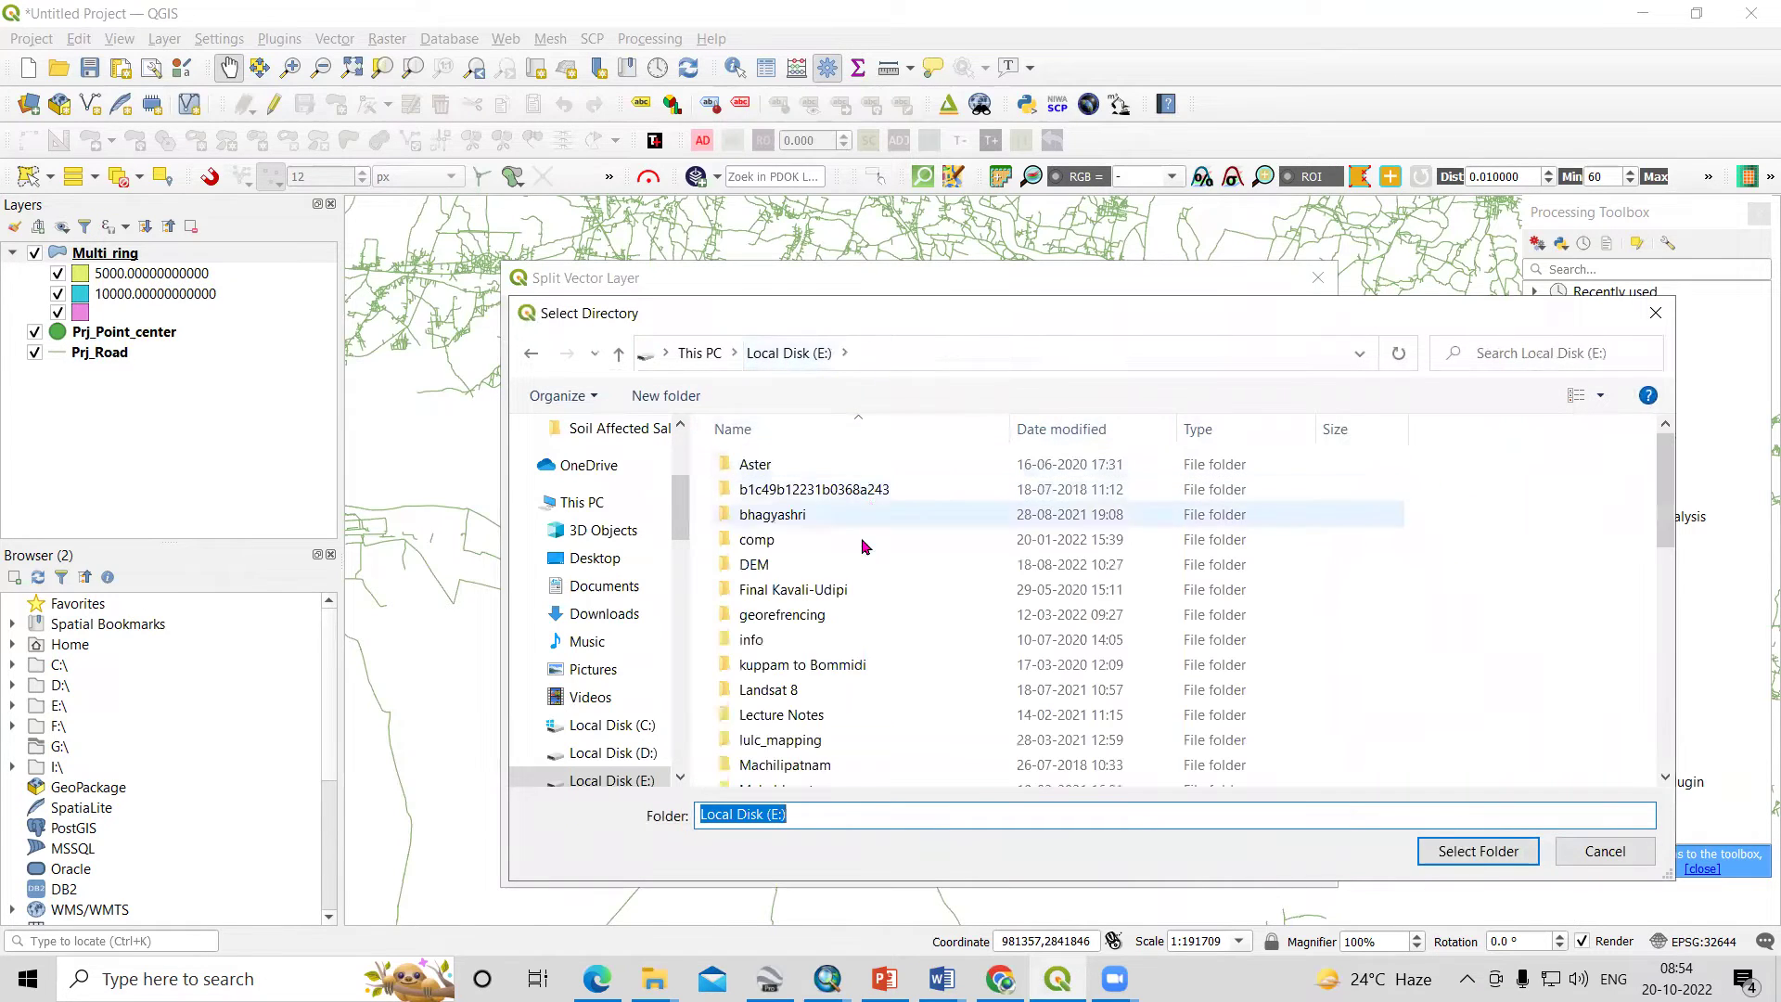
click(618, 354)
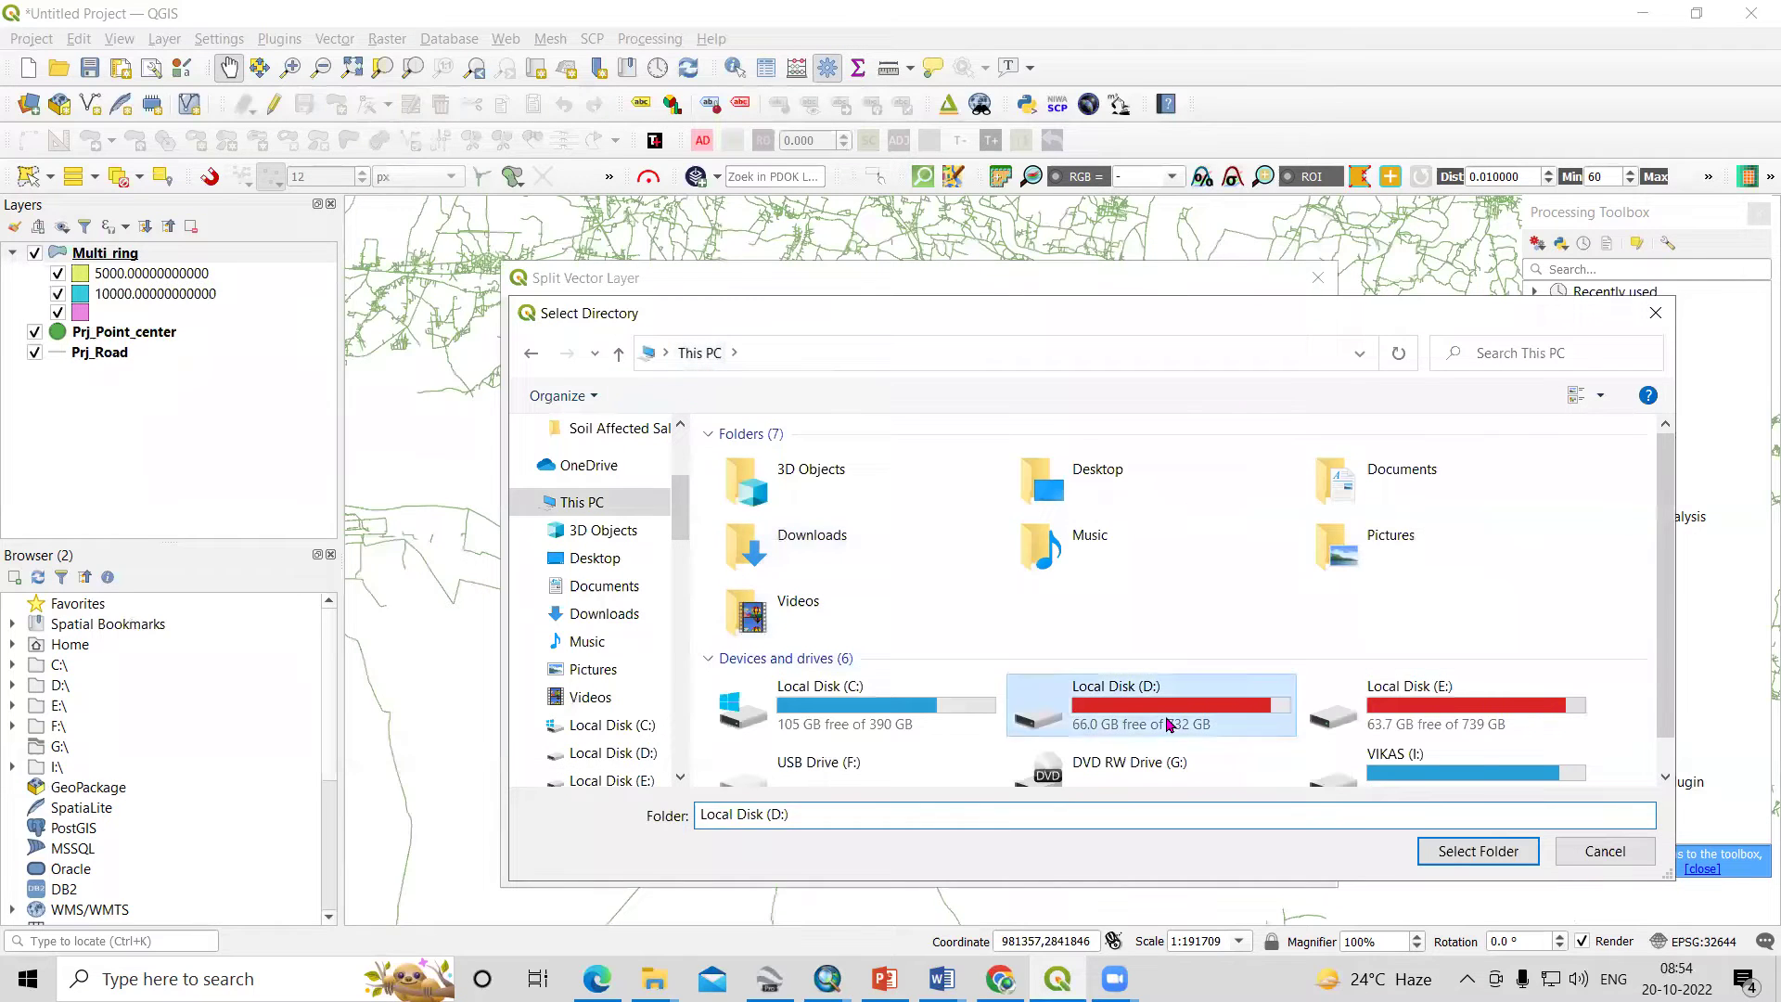
double_click(1151, 705)
click(829, 570)
scroll(828, 570, down, 10)
click(795, 677)
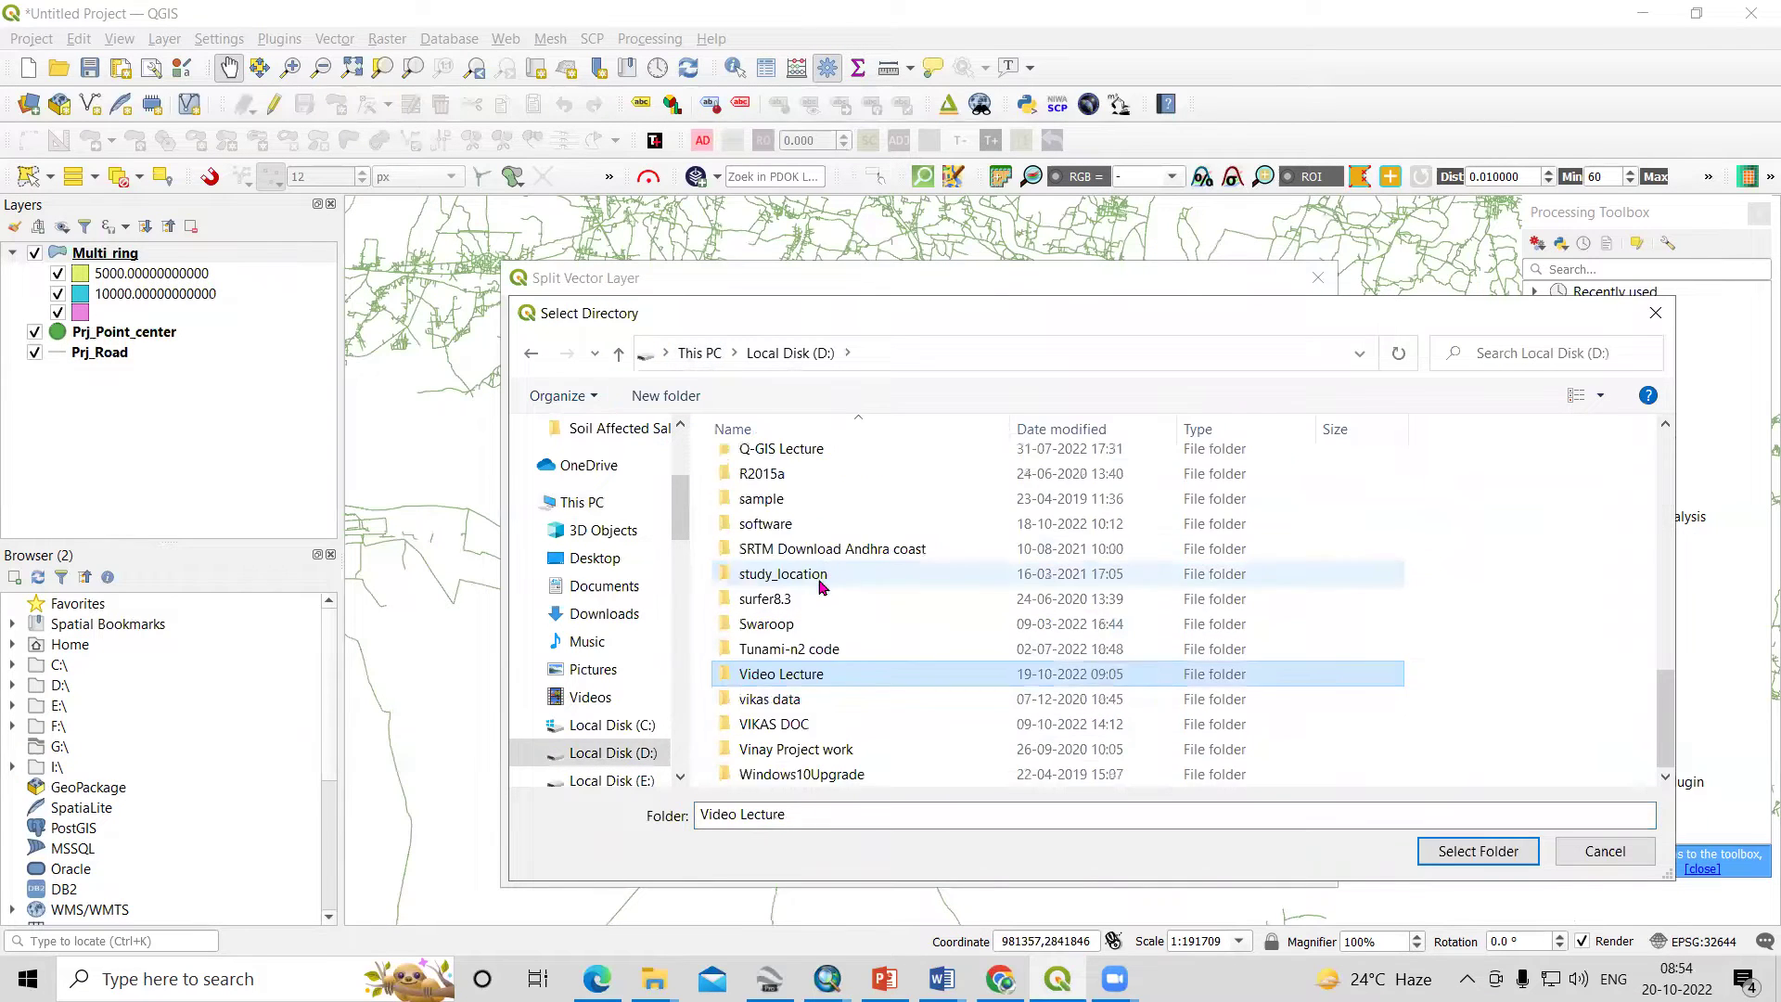
double_click(795, 676)
click(779, 573)
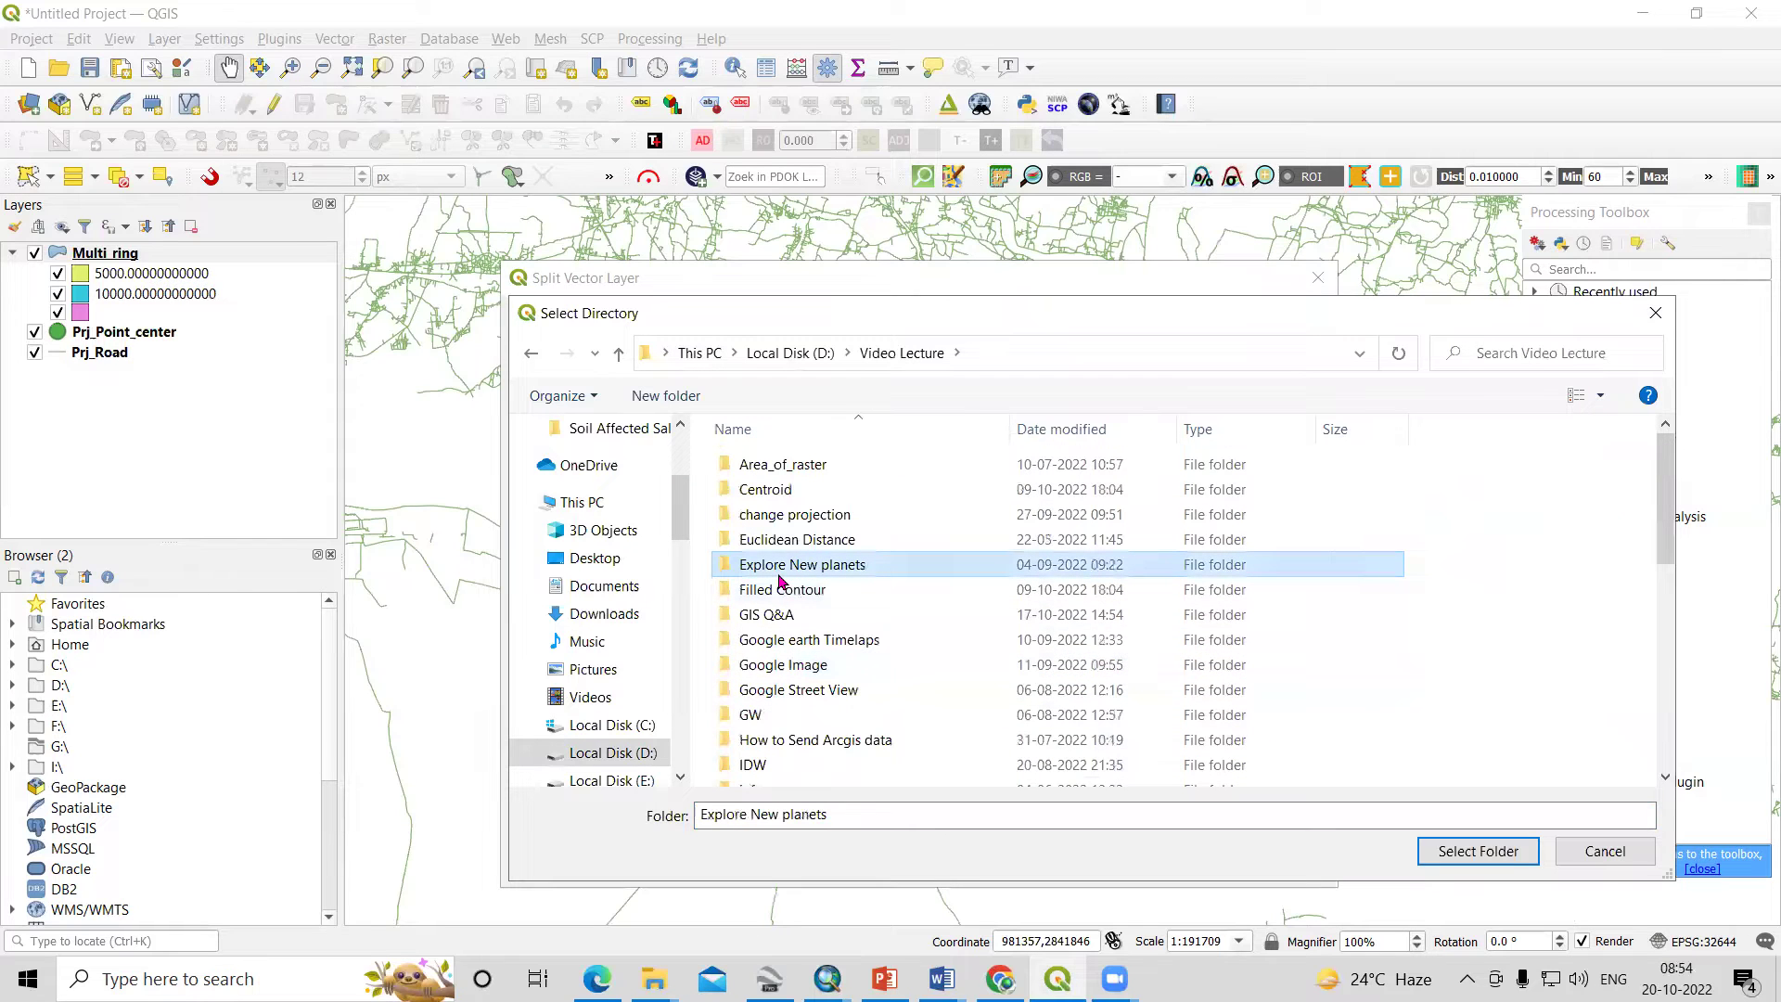
scroll(780, 580, down, 5)
click(796, 555)
double_click(796, 556)
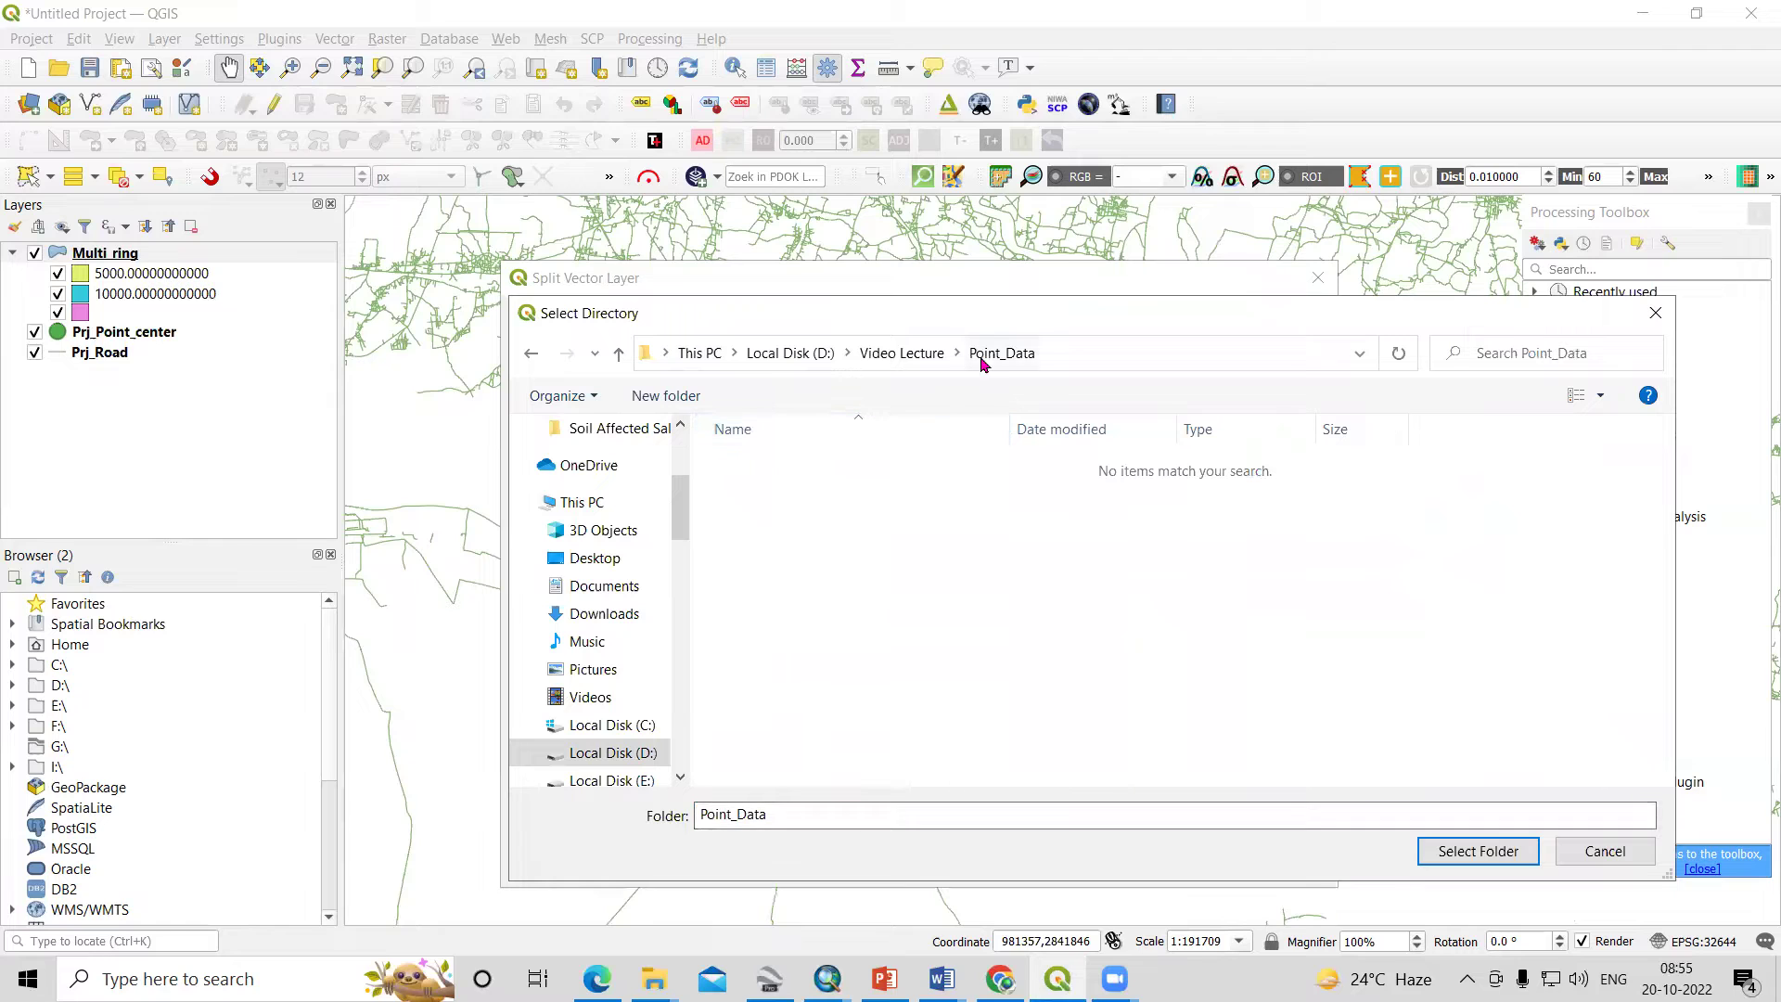
click(1478, 850)
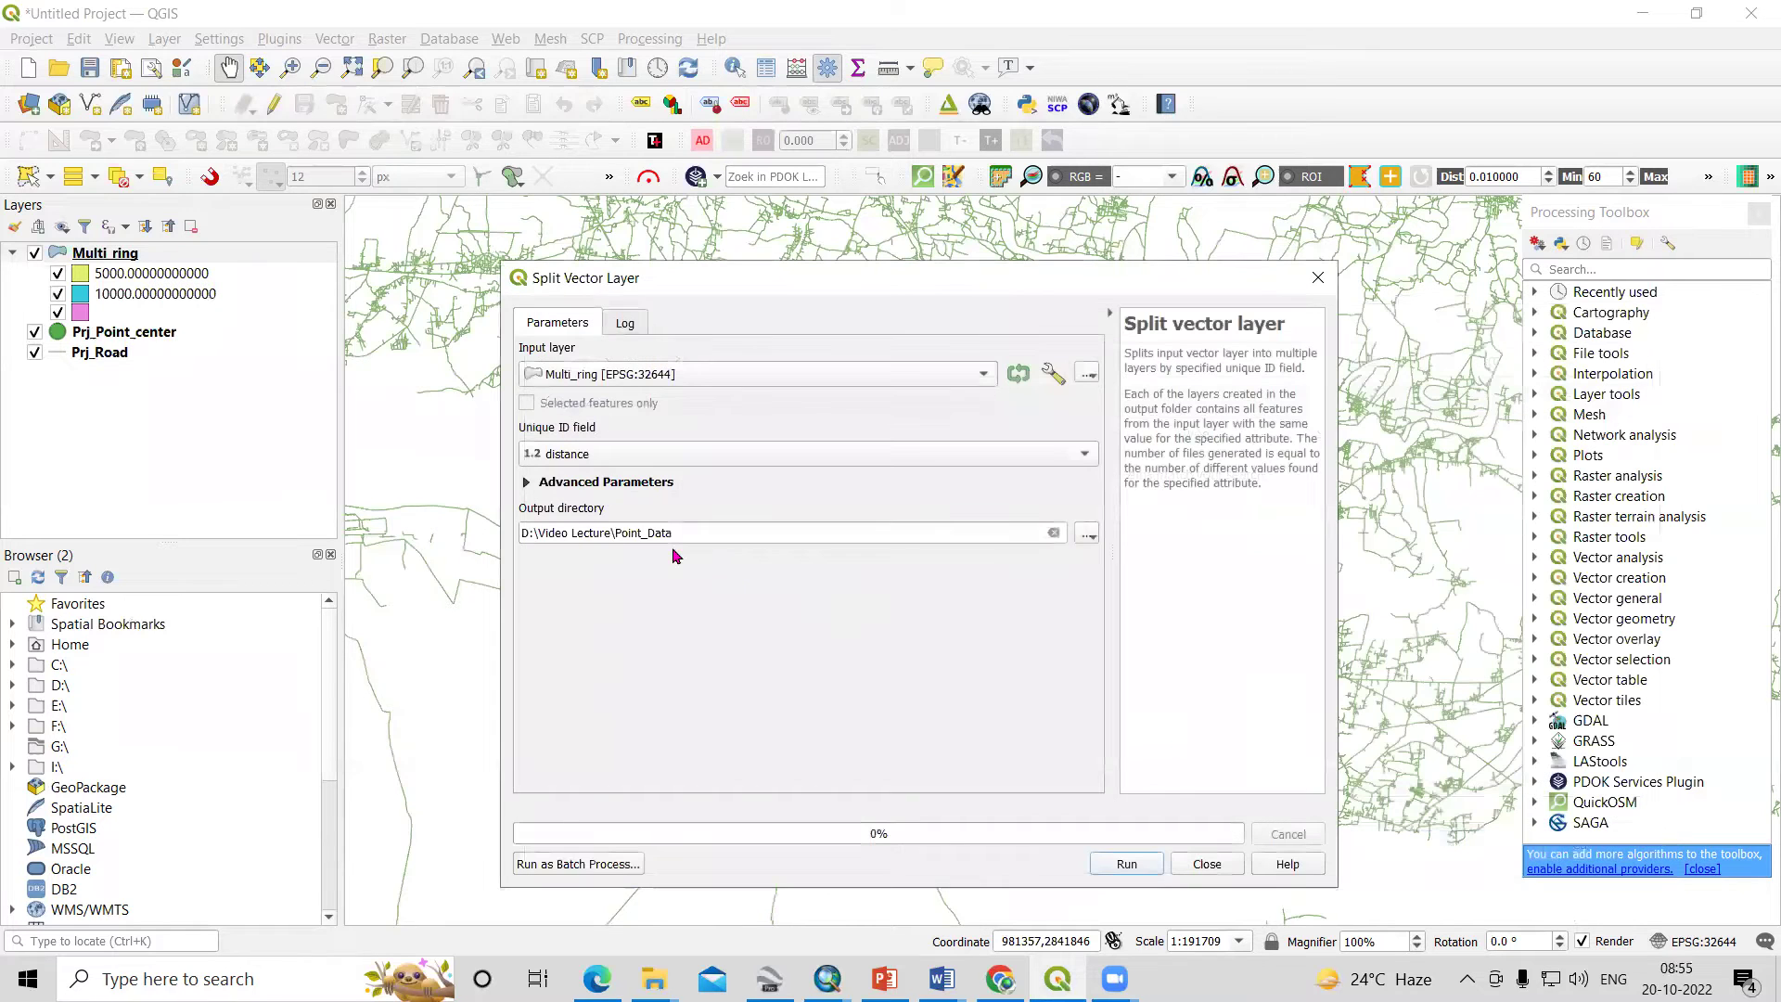
- Run the split to create distance_5000 and distance_10000, close the tool, and enlarge the Browser panel
click(1127, 864)
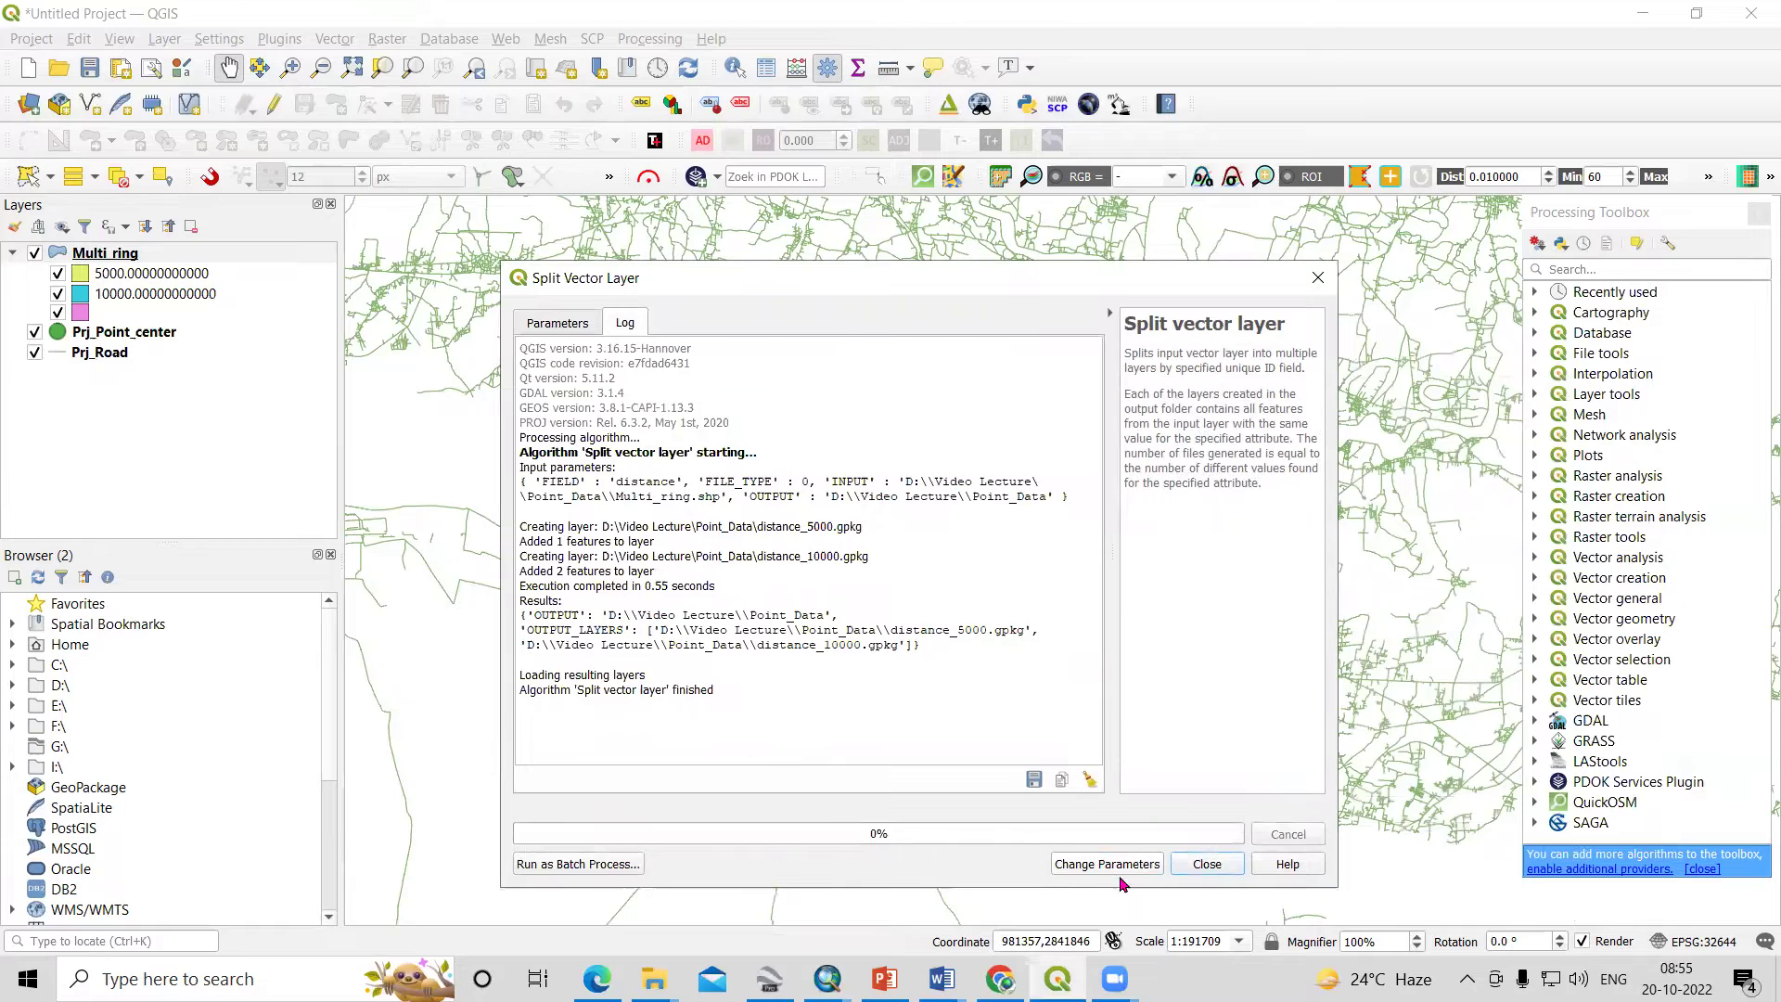
click(1208, 864)
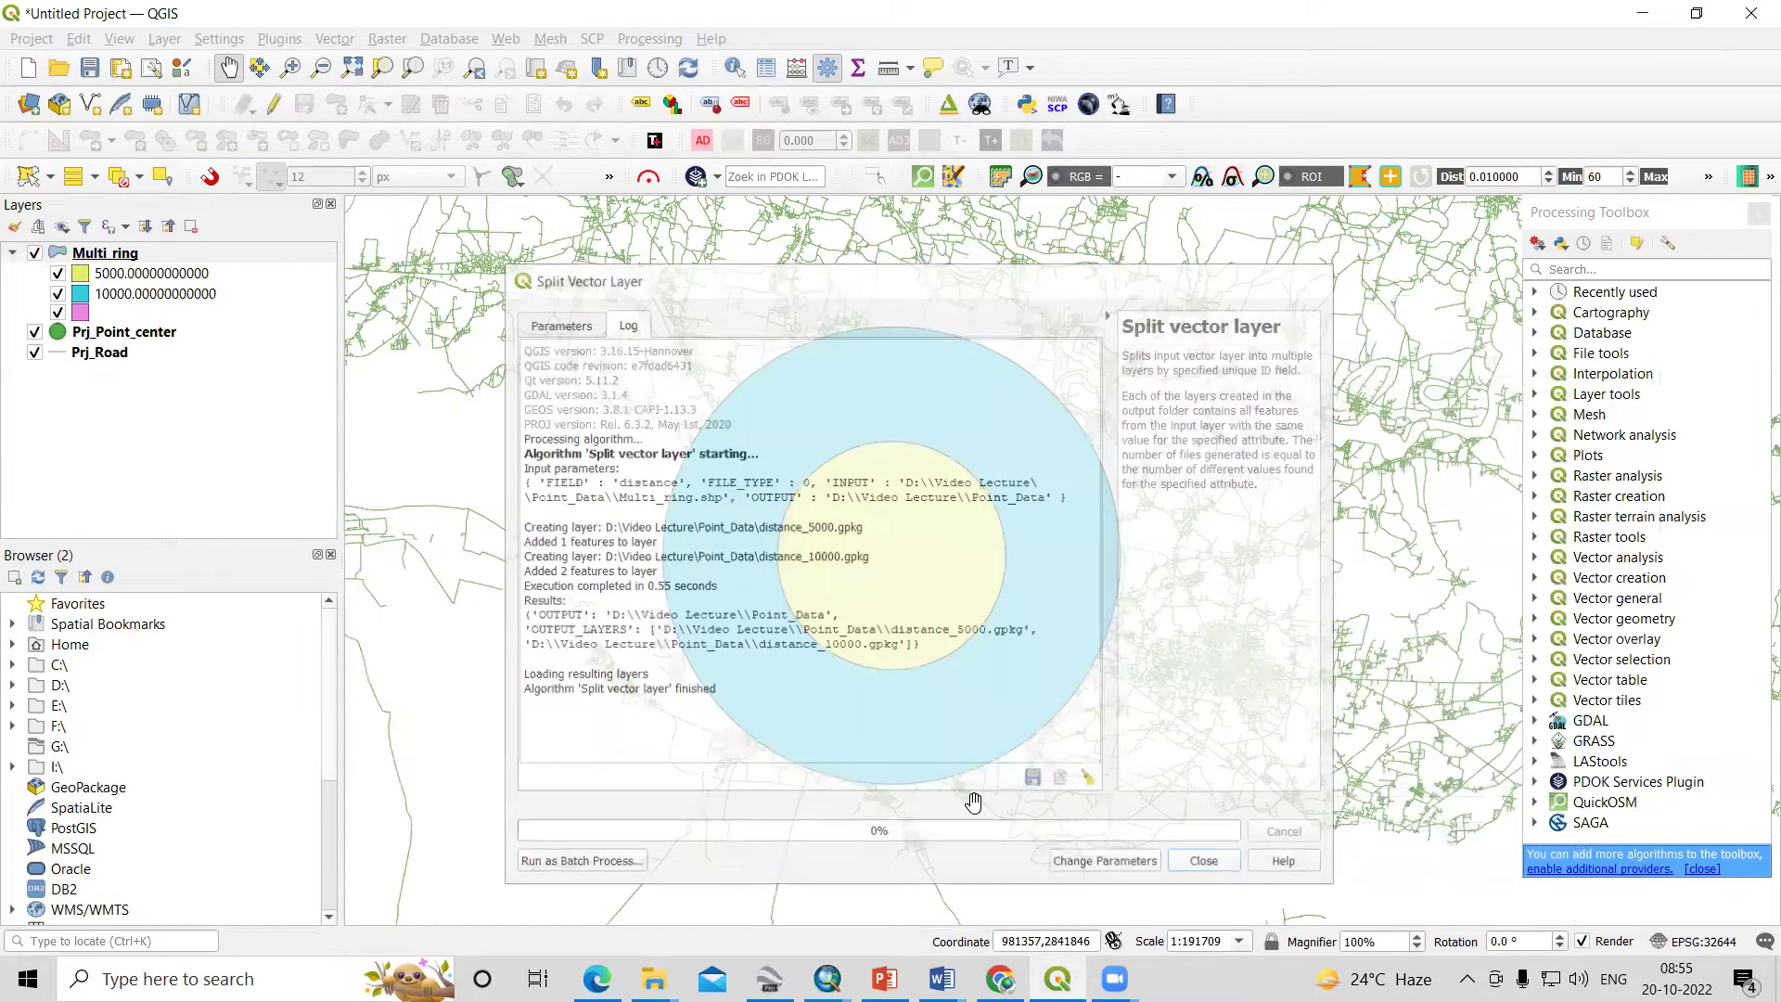
drag(187, 541, 182, 403)
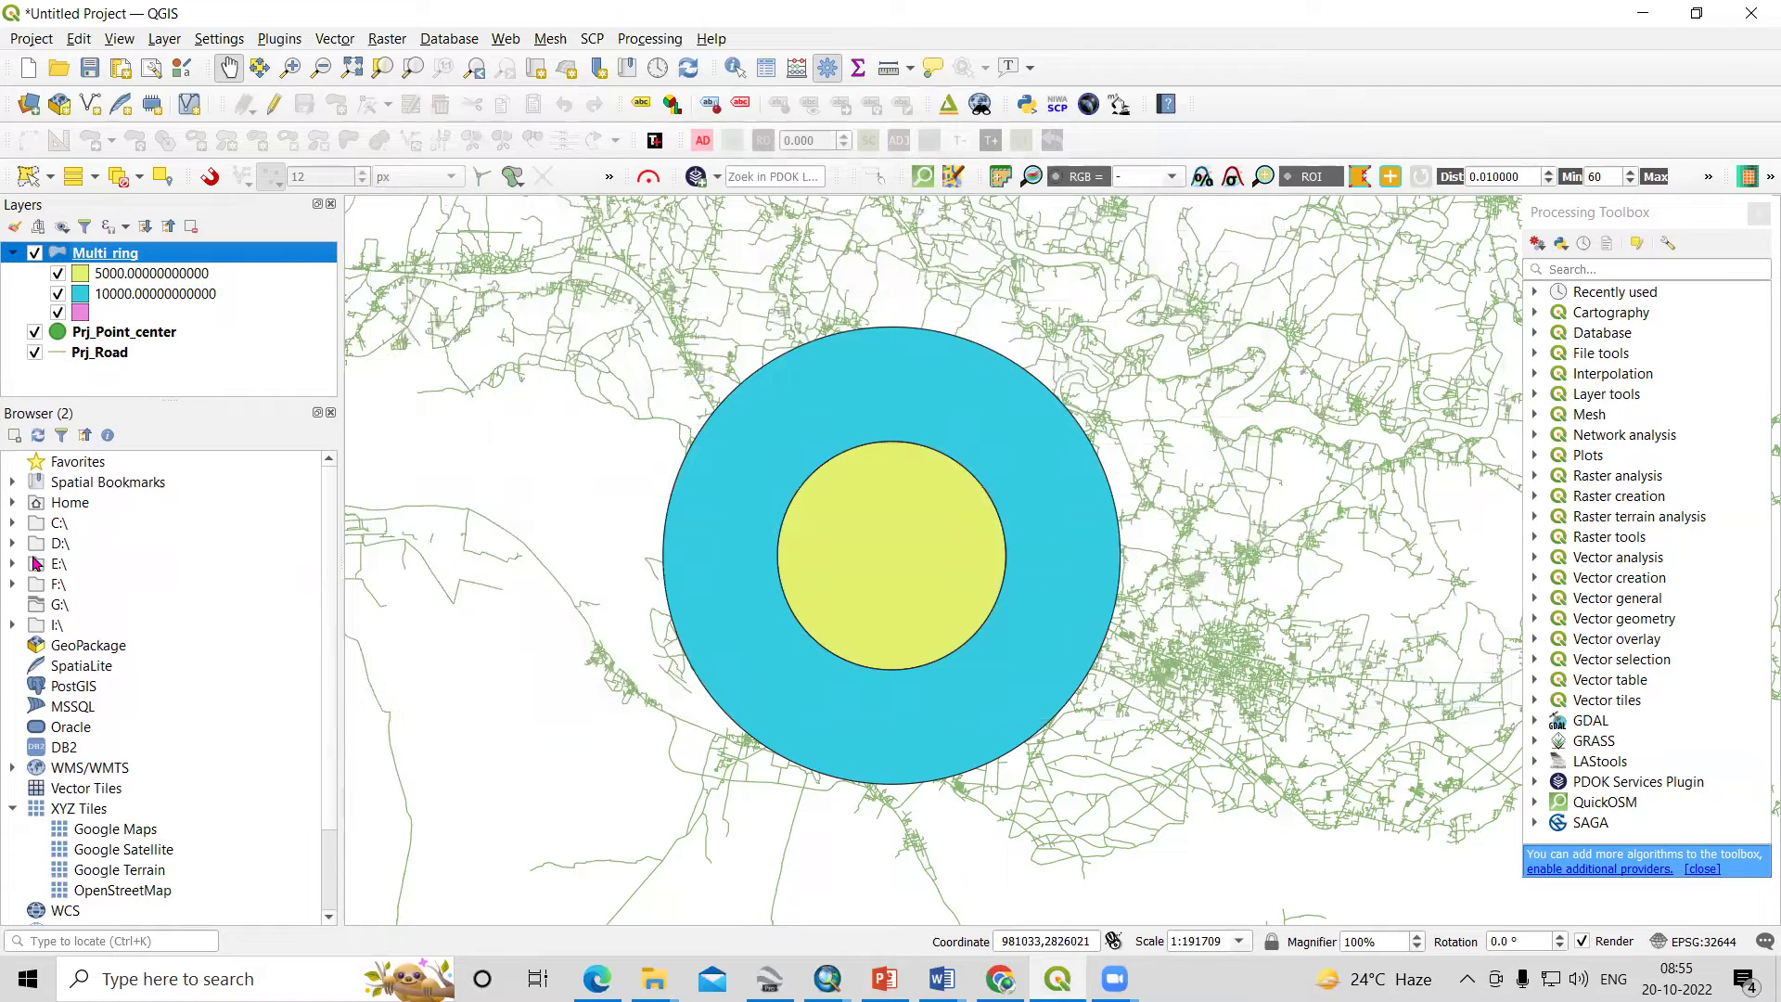
- Browse to D: > Video Lecture > Point_Data in the Browser panel
double_click(47, 546)
click(81, 566)
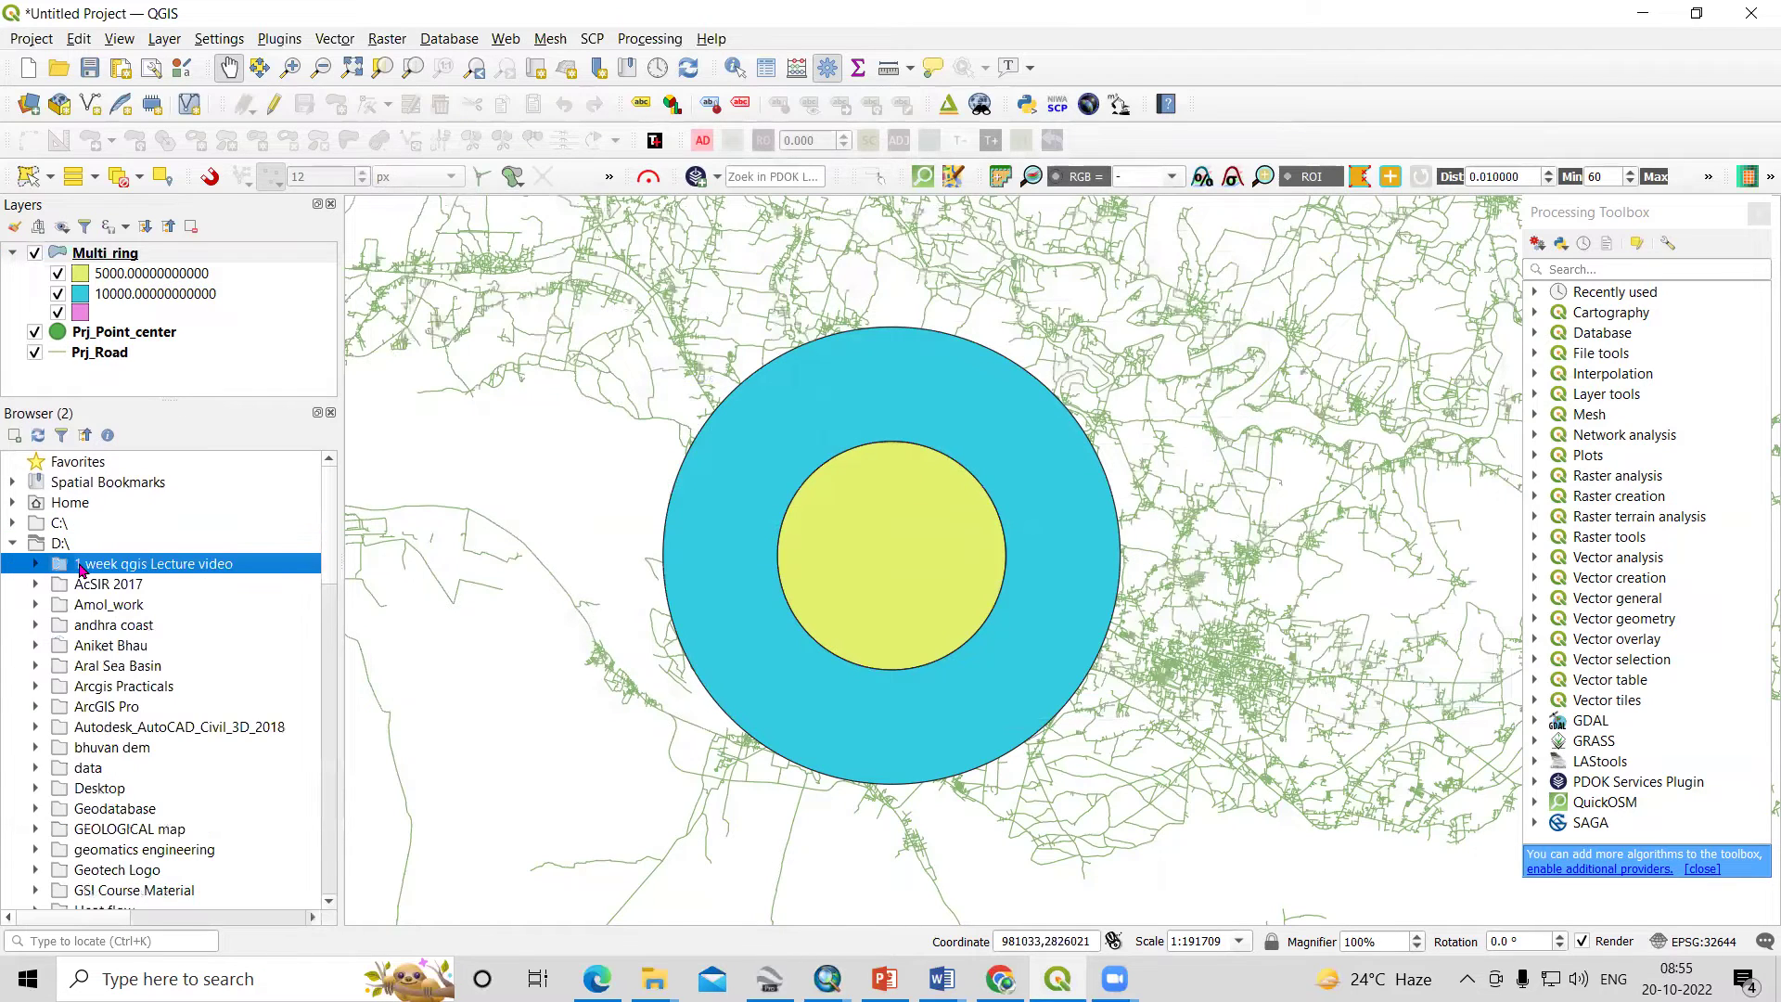
scroll(139, 686, down, 15)
click(141, 707)
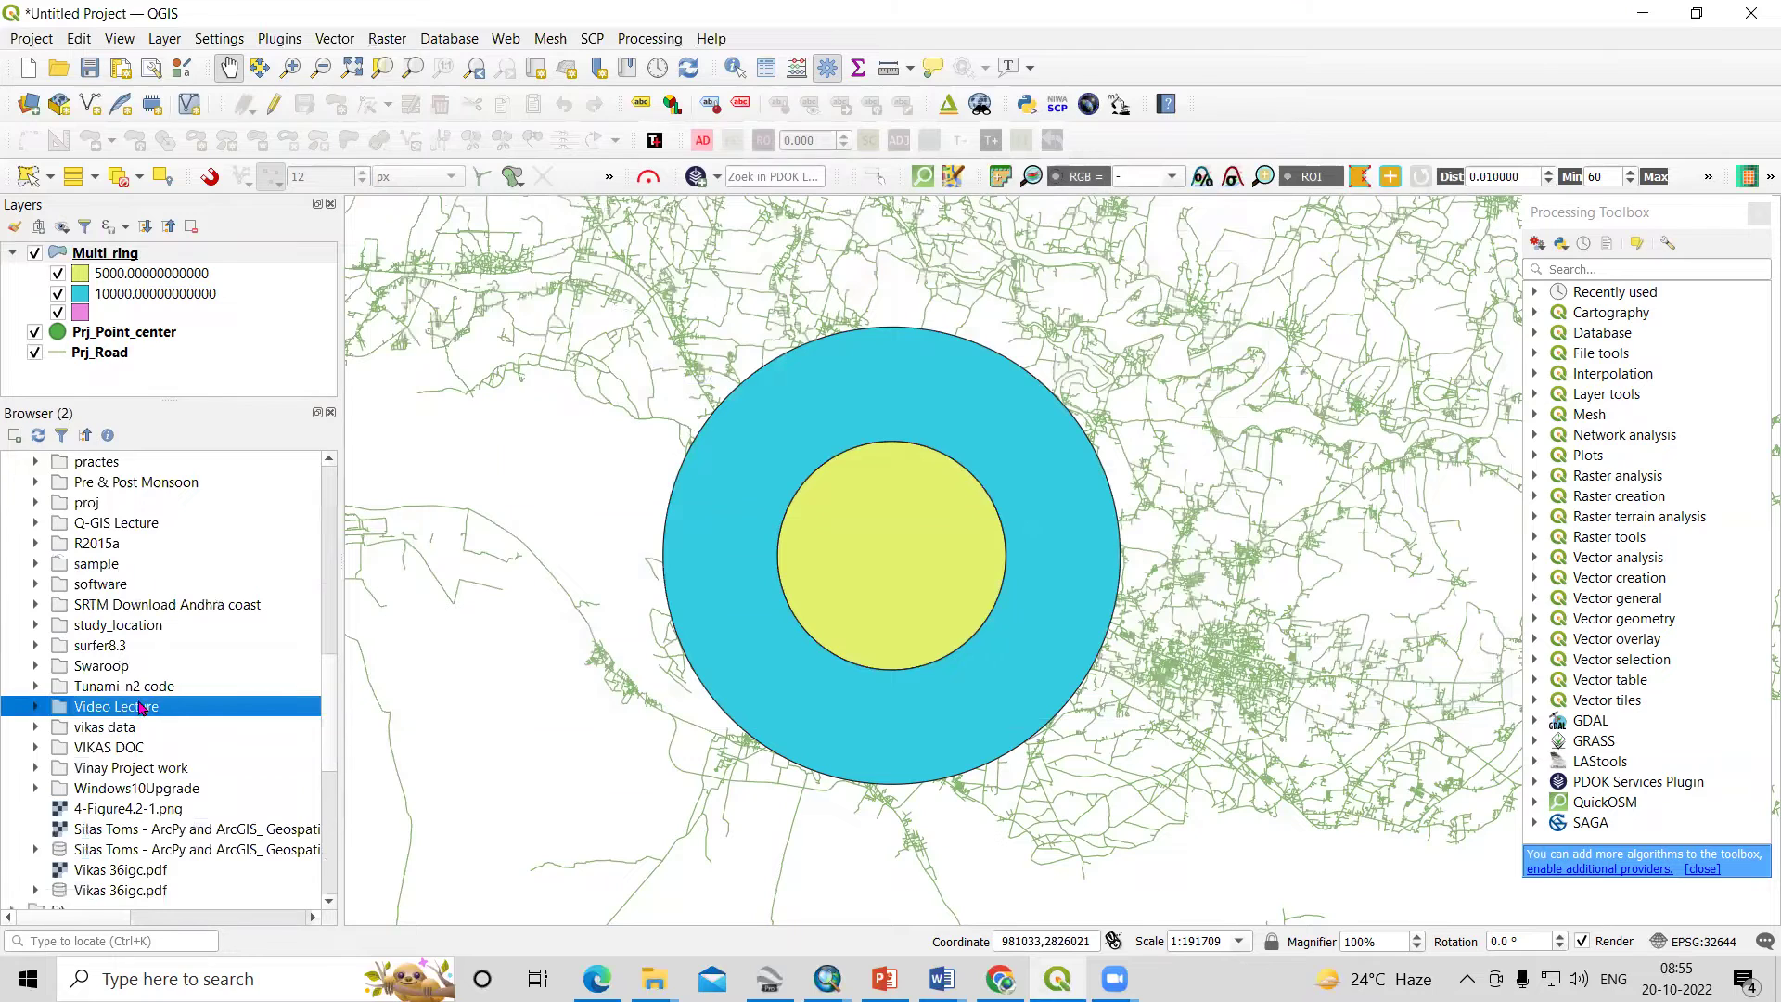
double_click(141, 707)
click(118, 731)
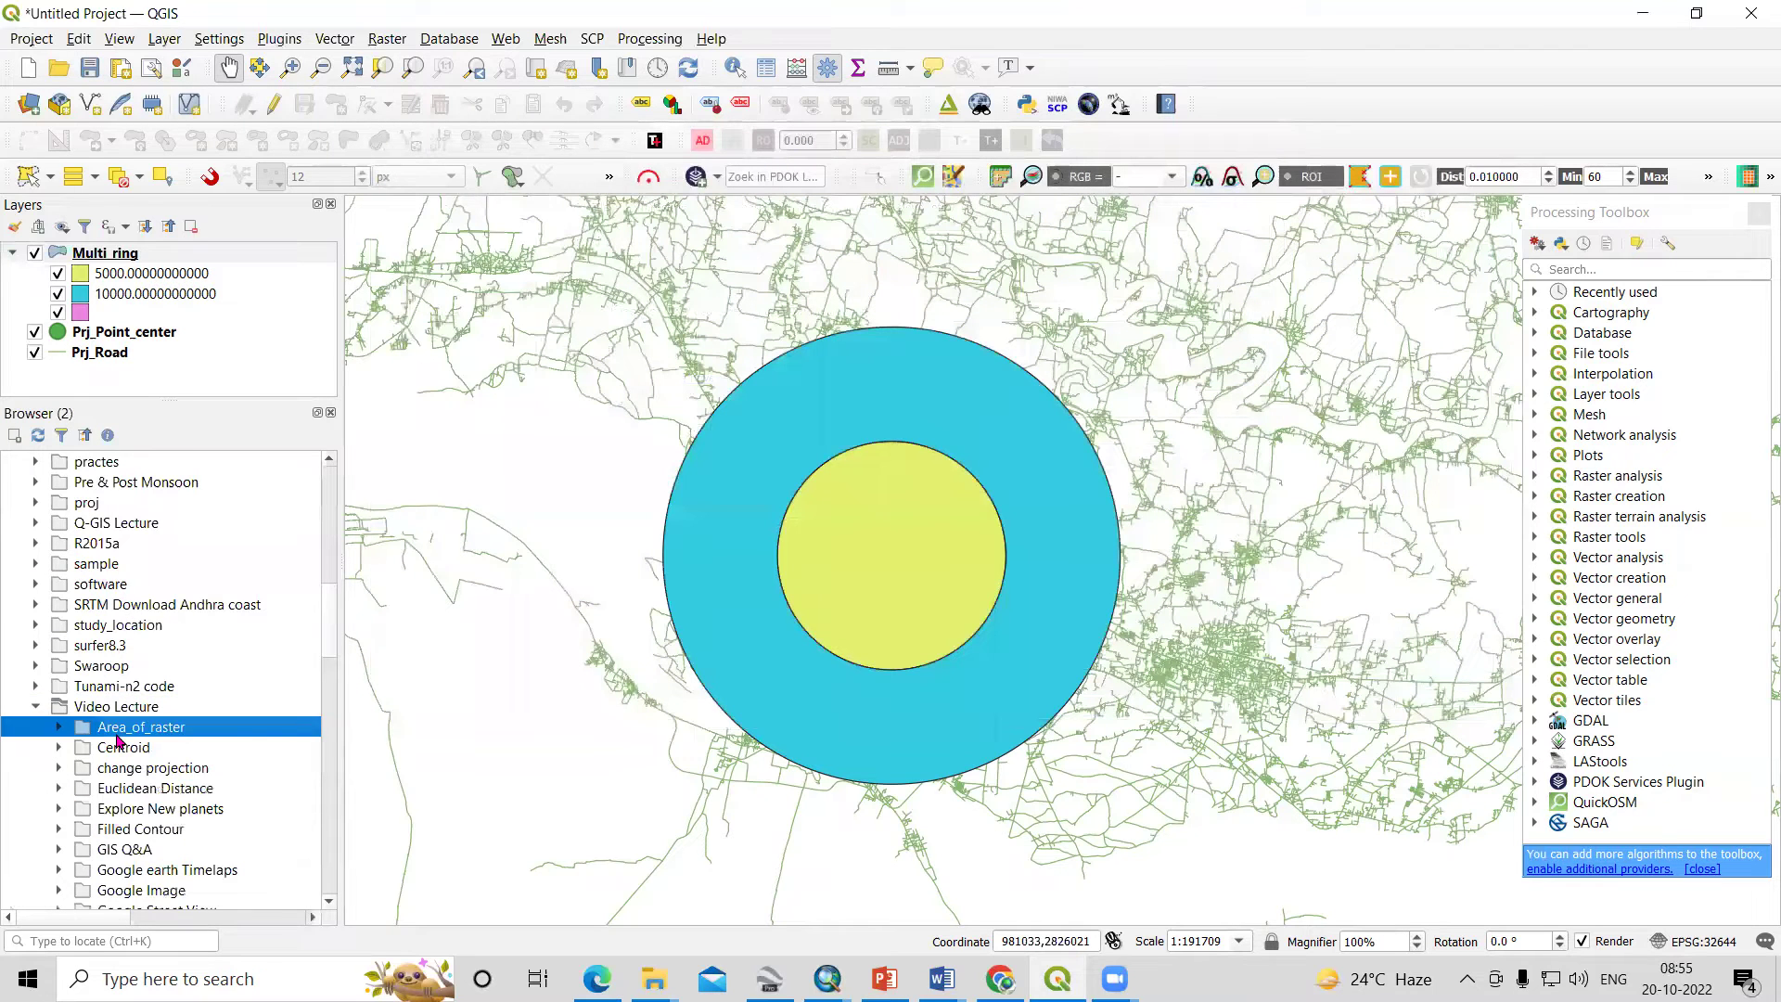
scroll(118, 738, down, 10)
double_click(134, 649)
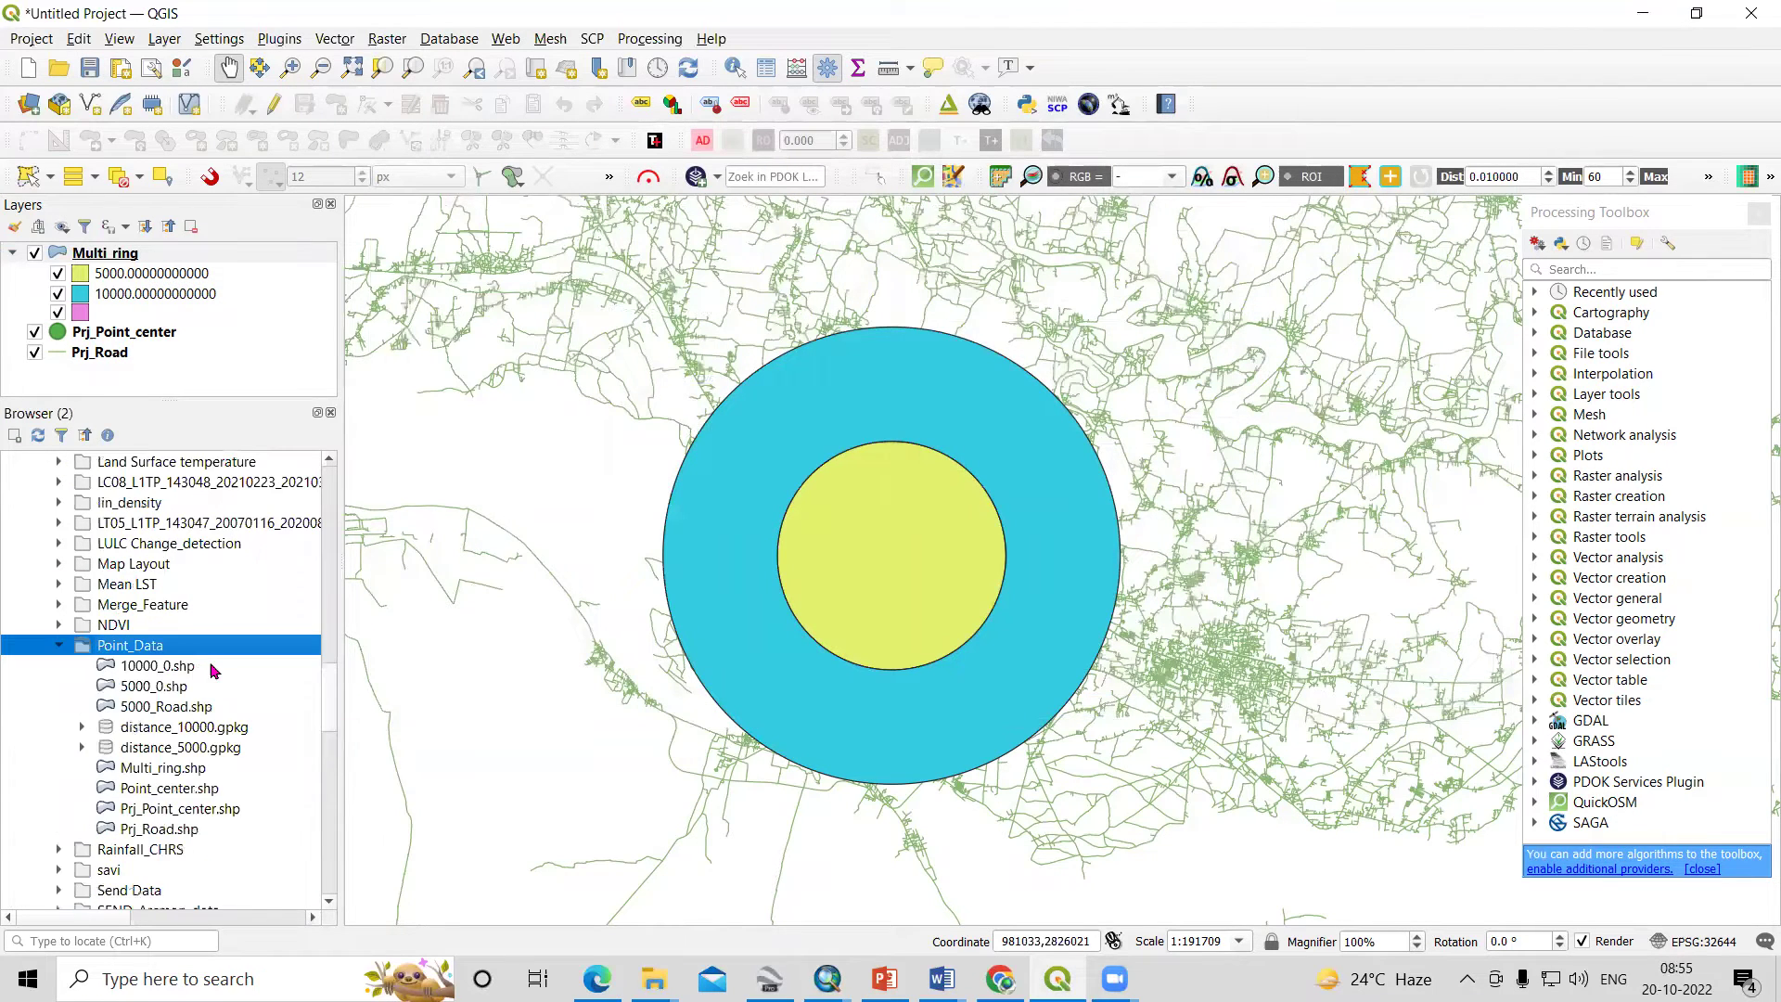
scroll(215, 680, down, 2)
- Add distance_10000 and distance_5000 to the map and hide Multi_ring
click(163, 608)
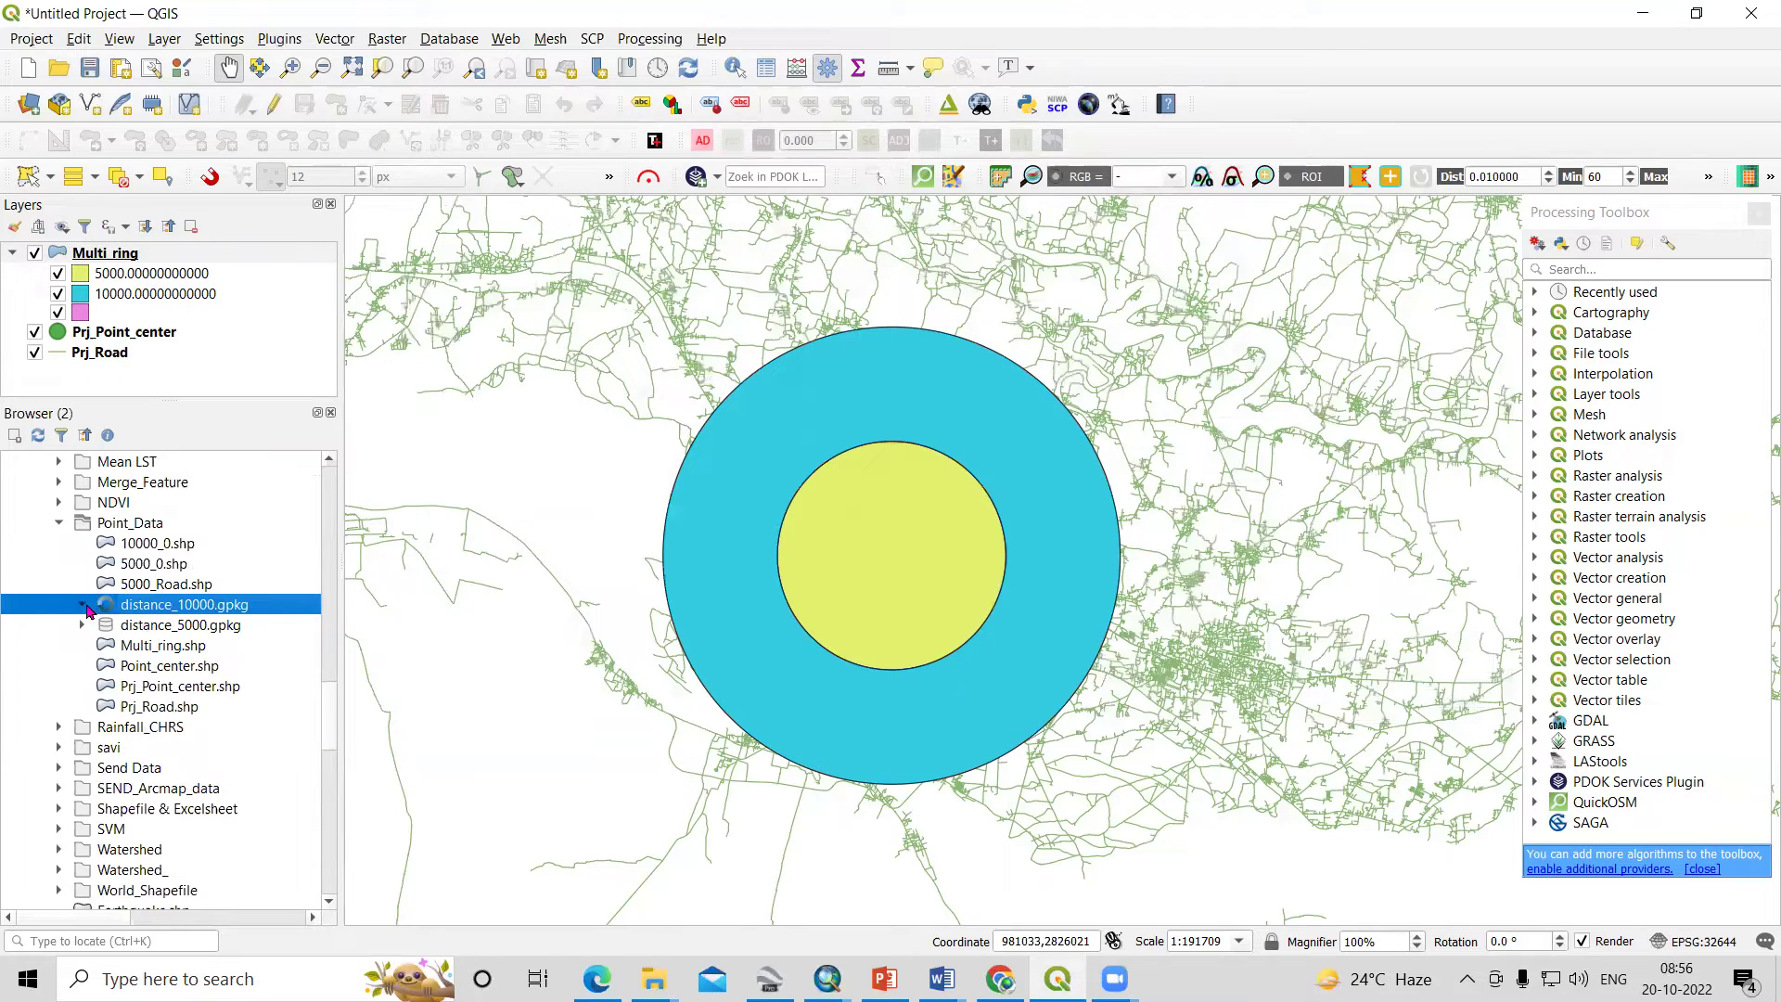
drag(175, 631, 739, 620)
click(35, 274)
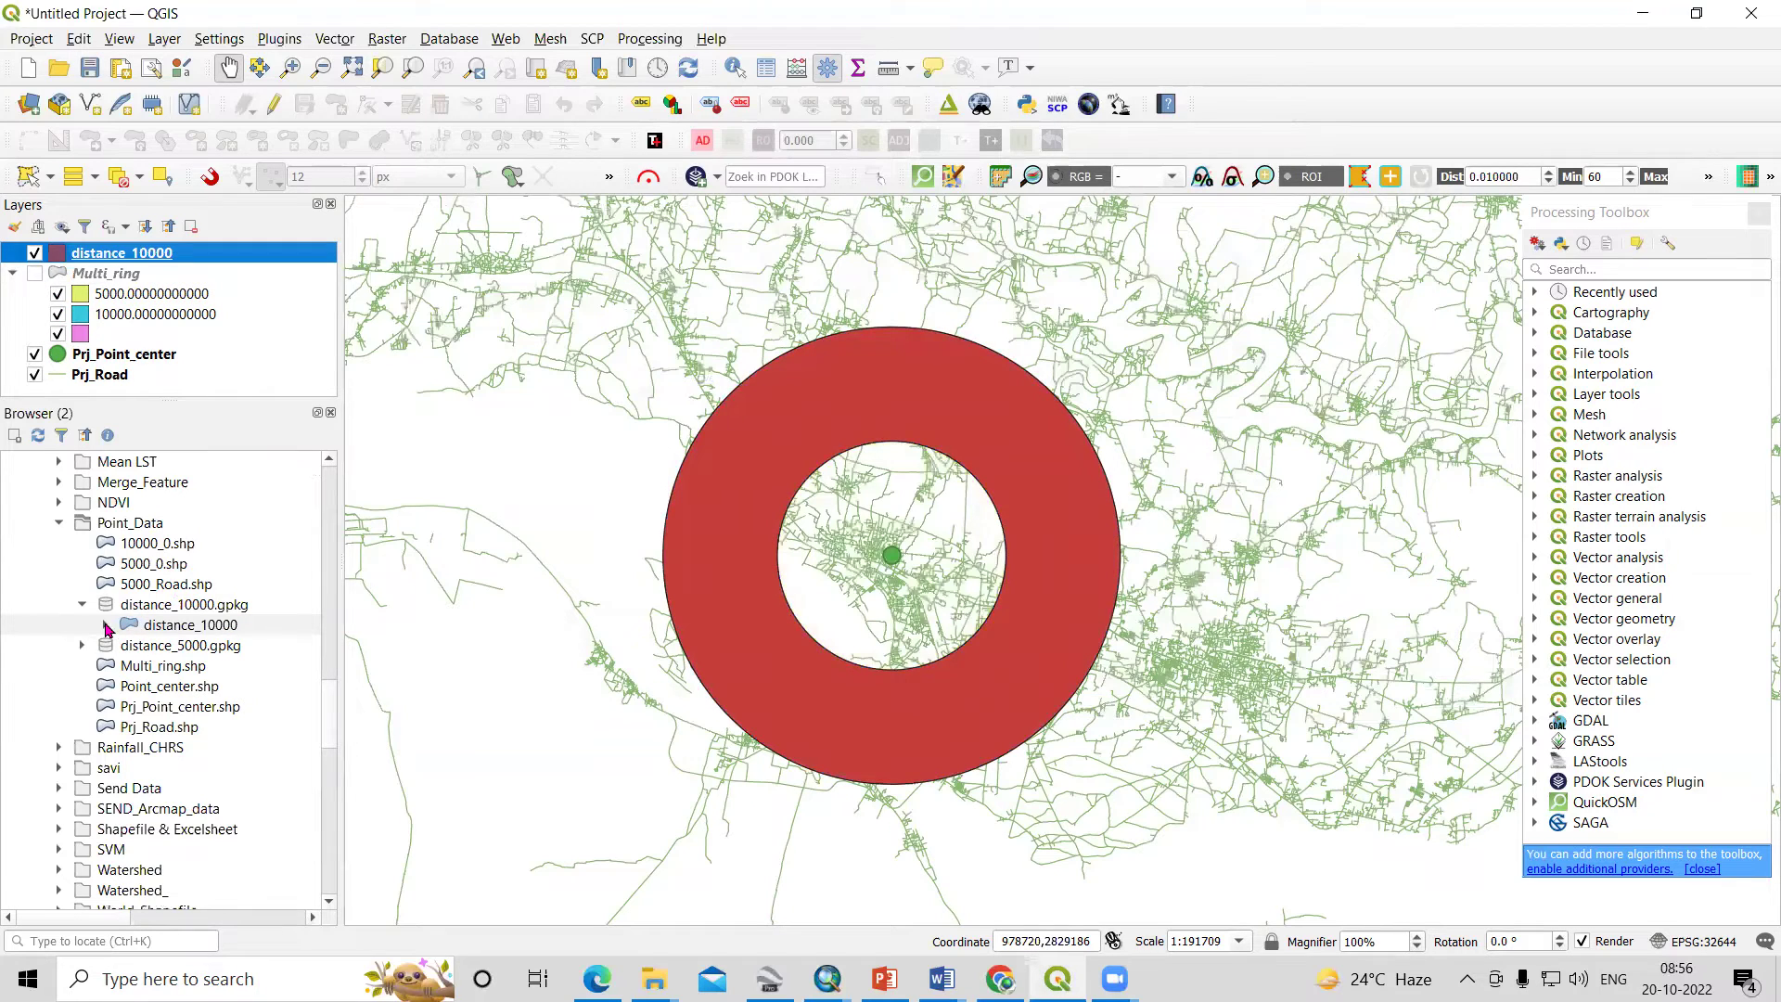
click(82, 645)
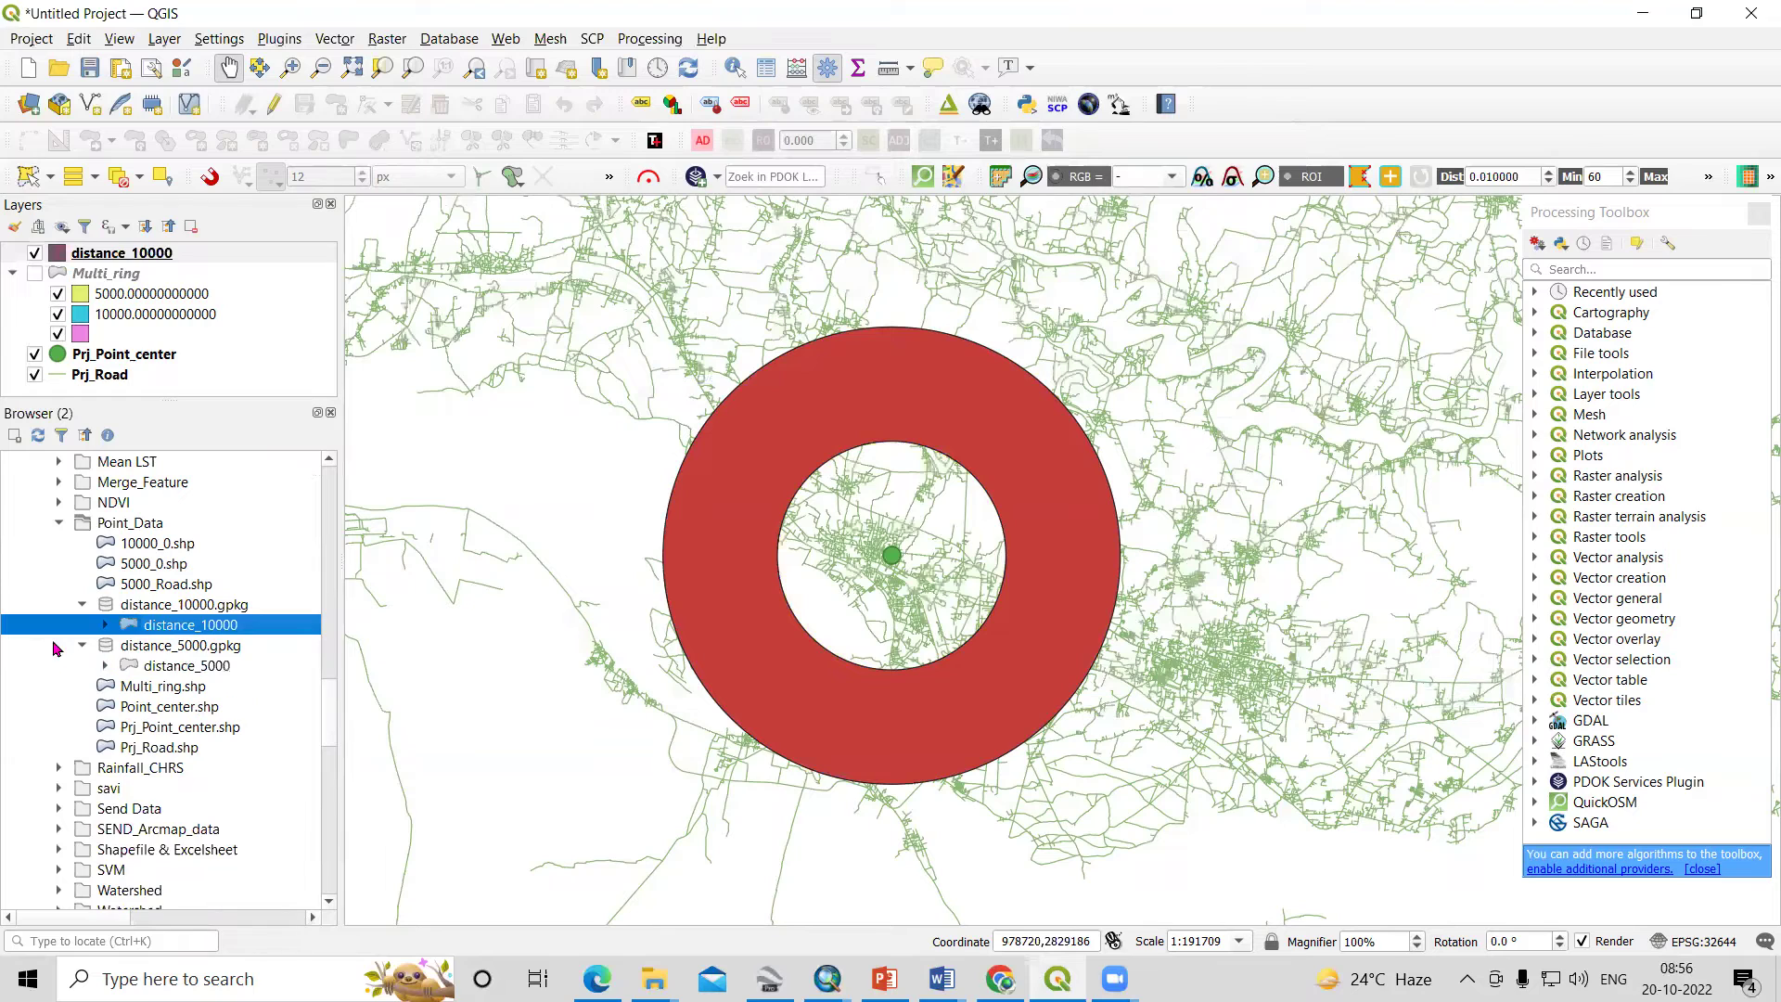
drag(169, 671, 823, 604)
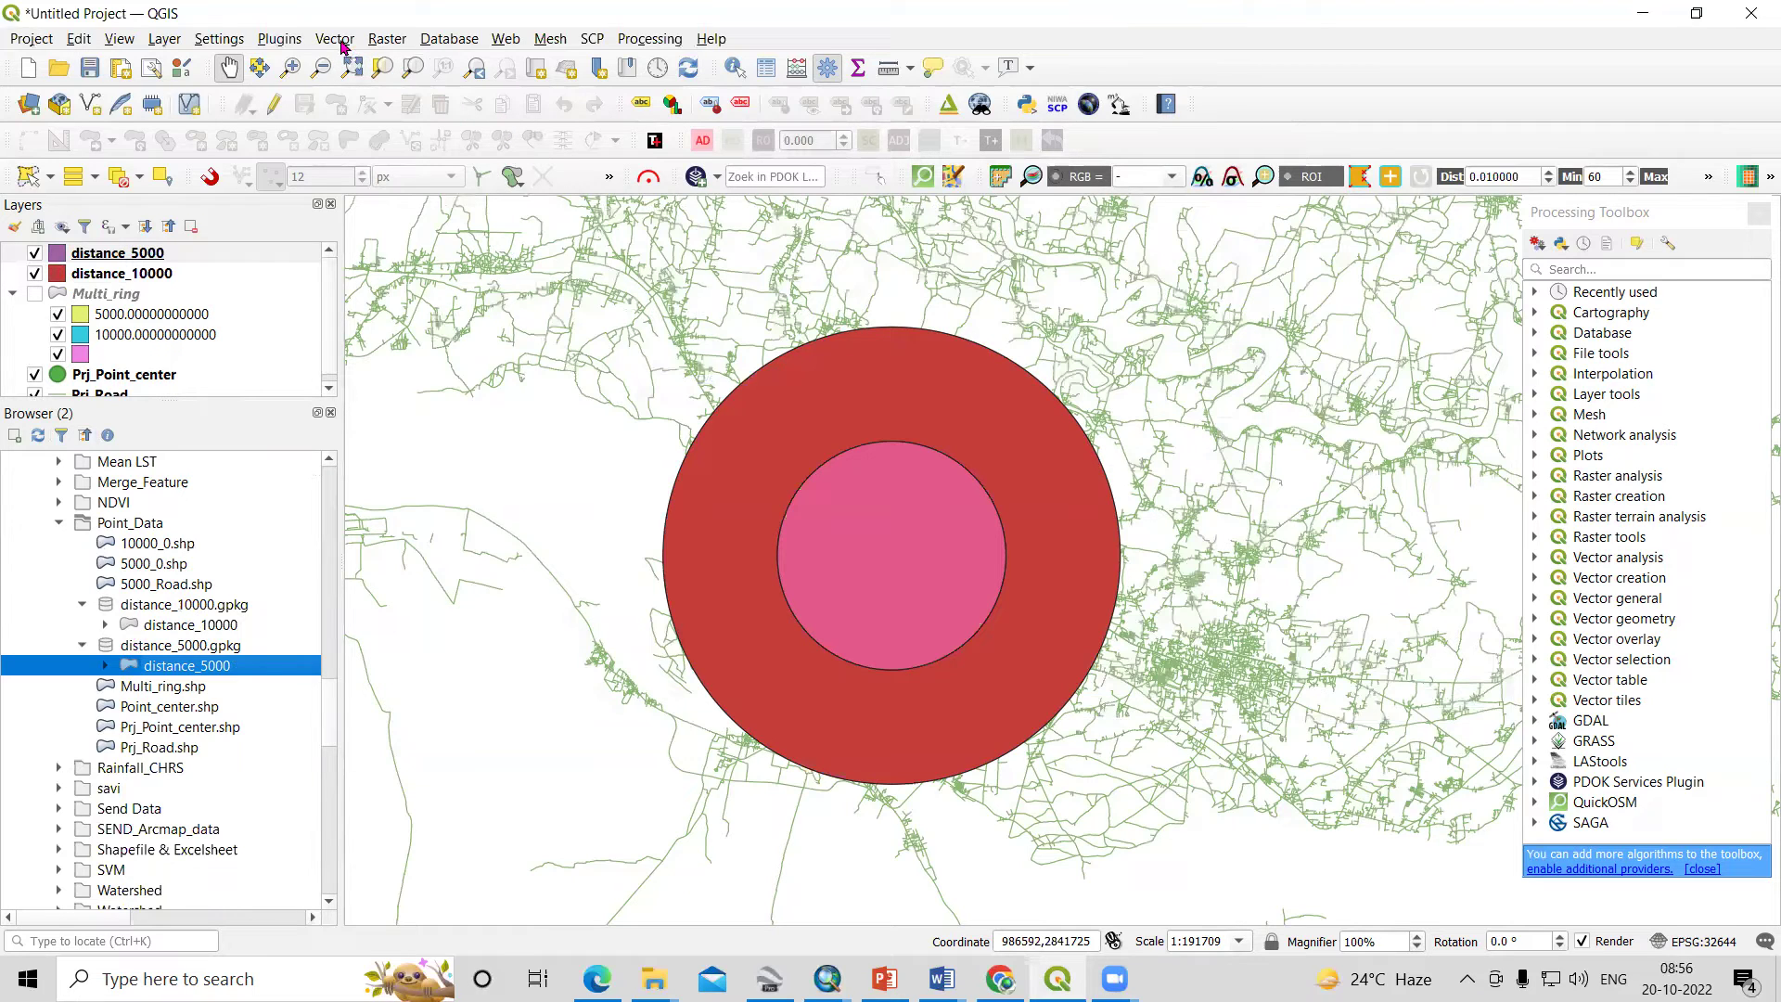
- Find the Clip algorithm by searching 'clip' in the Processing Toolbox
click(1609, 269)
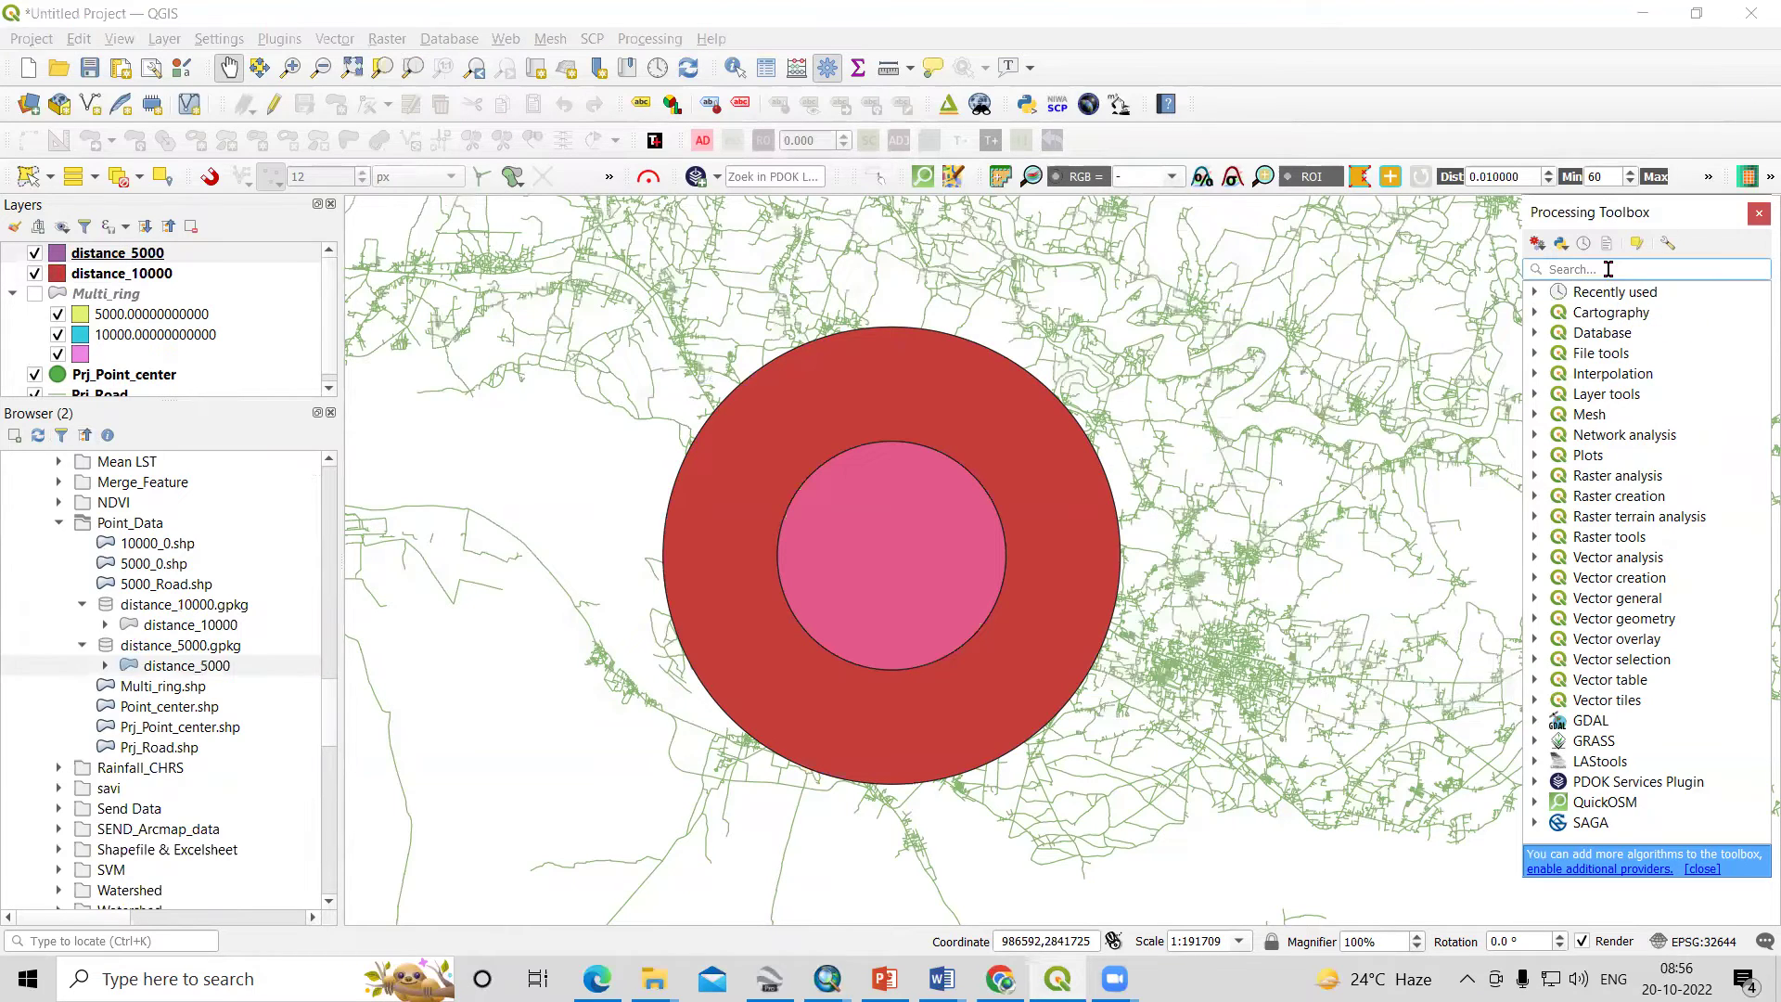
text(clip)
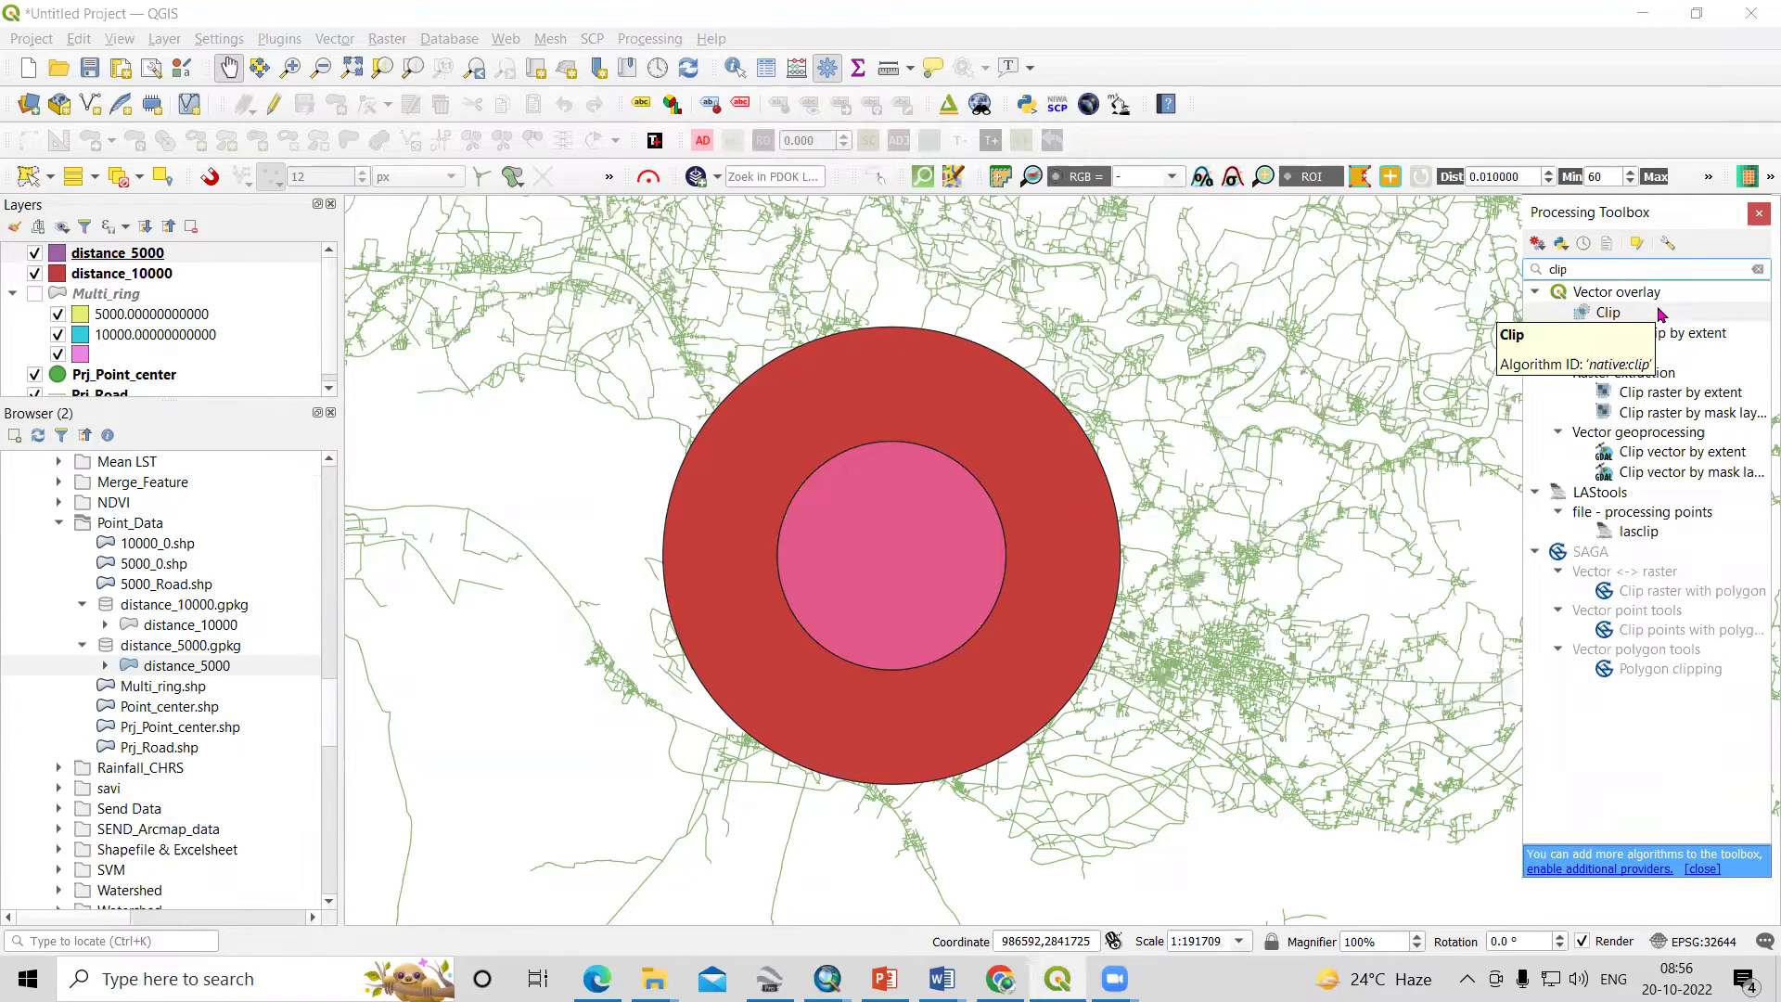
double_click(1609, 313)
- Clip Prj_Road with distance_5000 as the overlay and run it
click(730, 375)
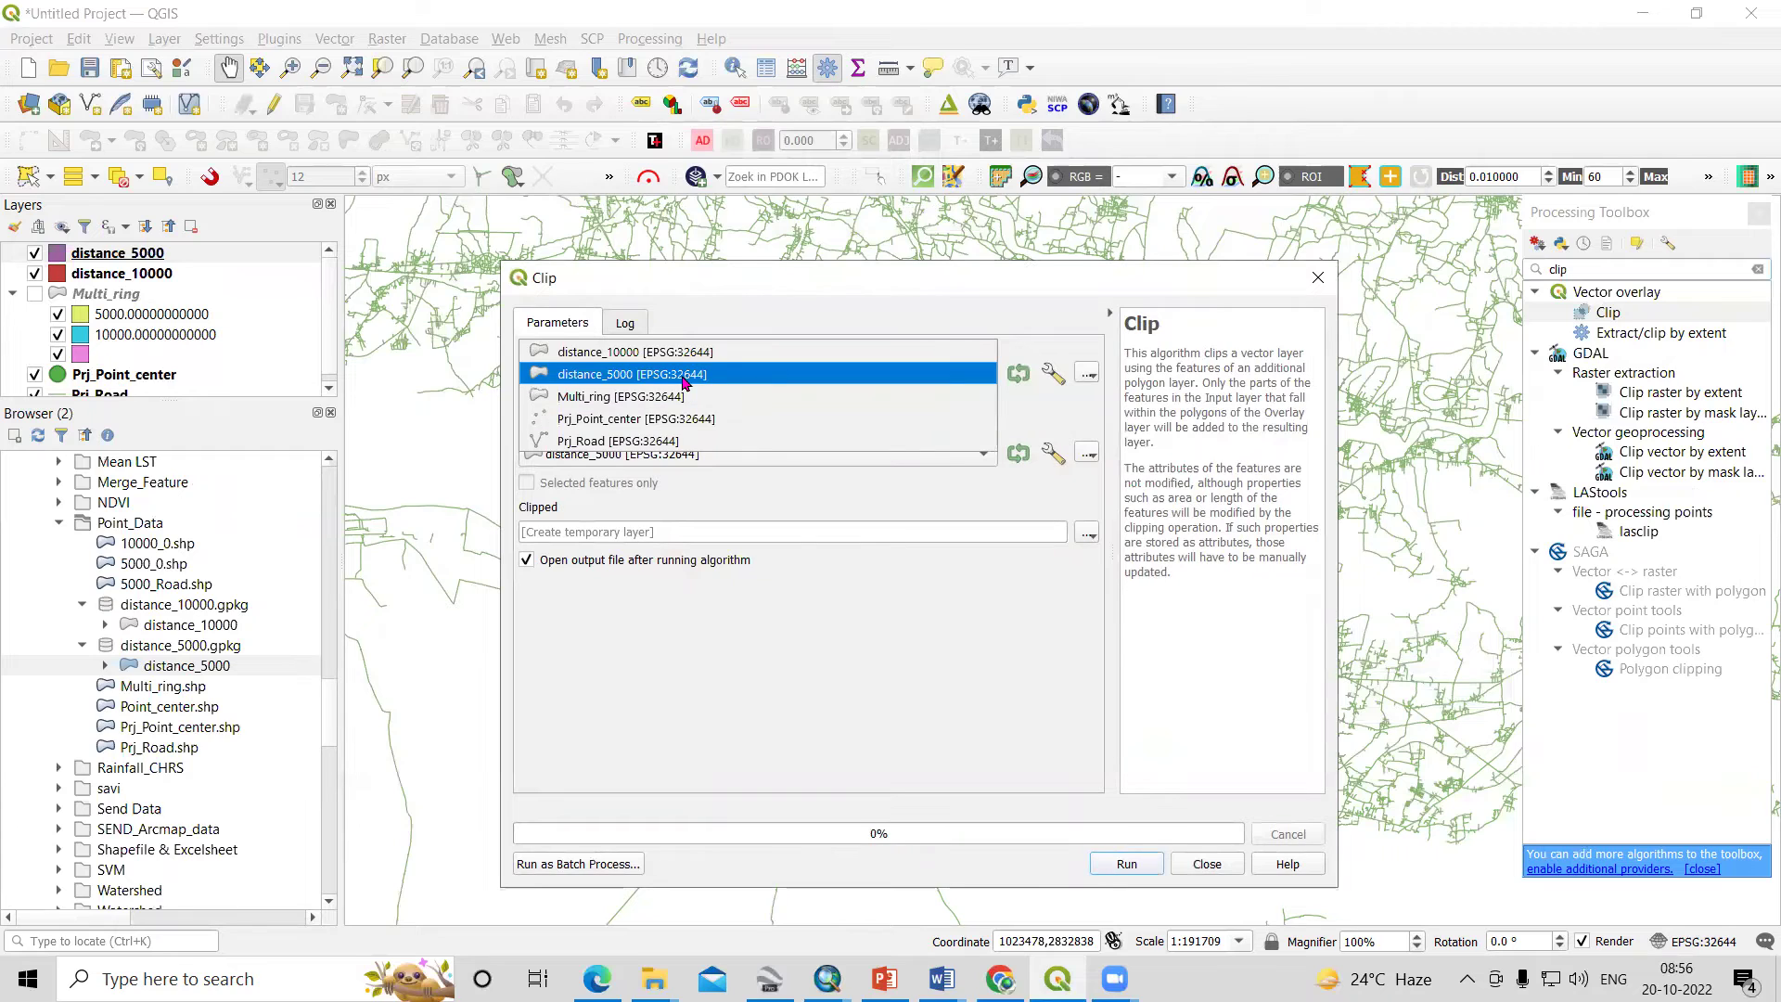
click(680, 441)
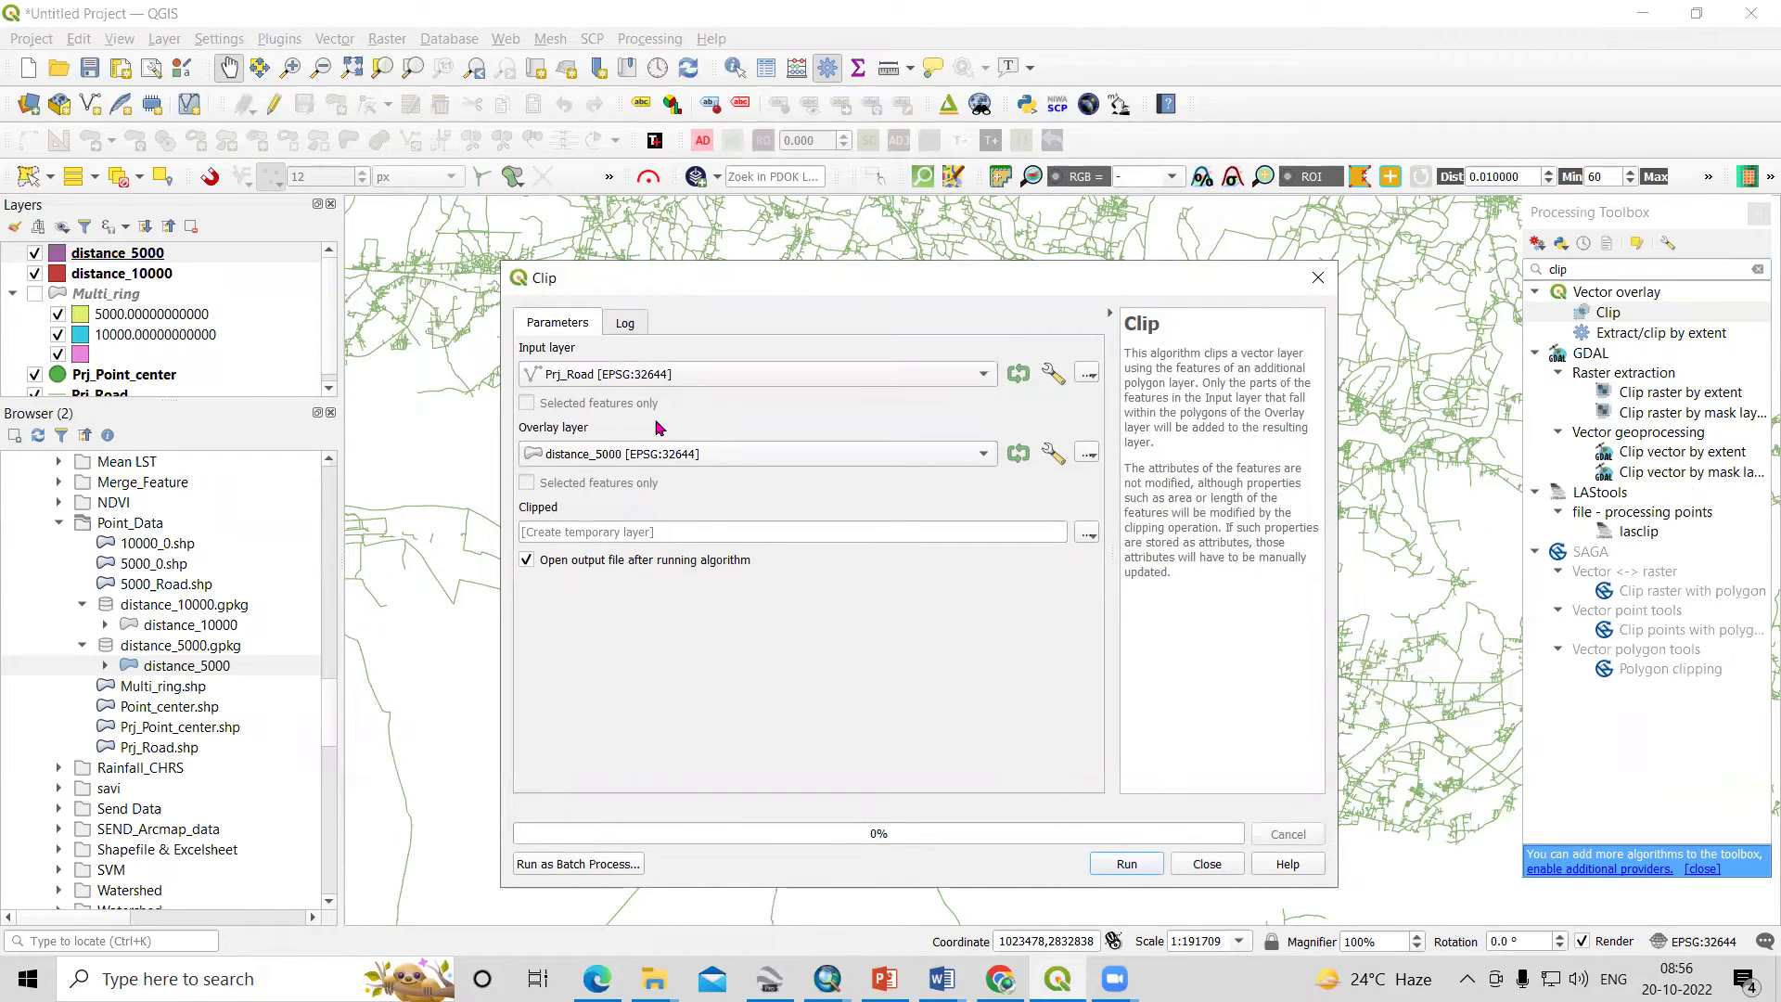
click(659, 454)
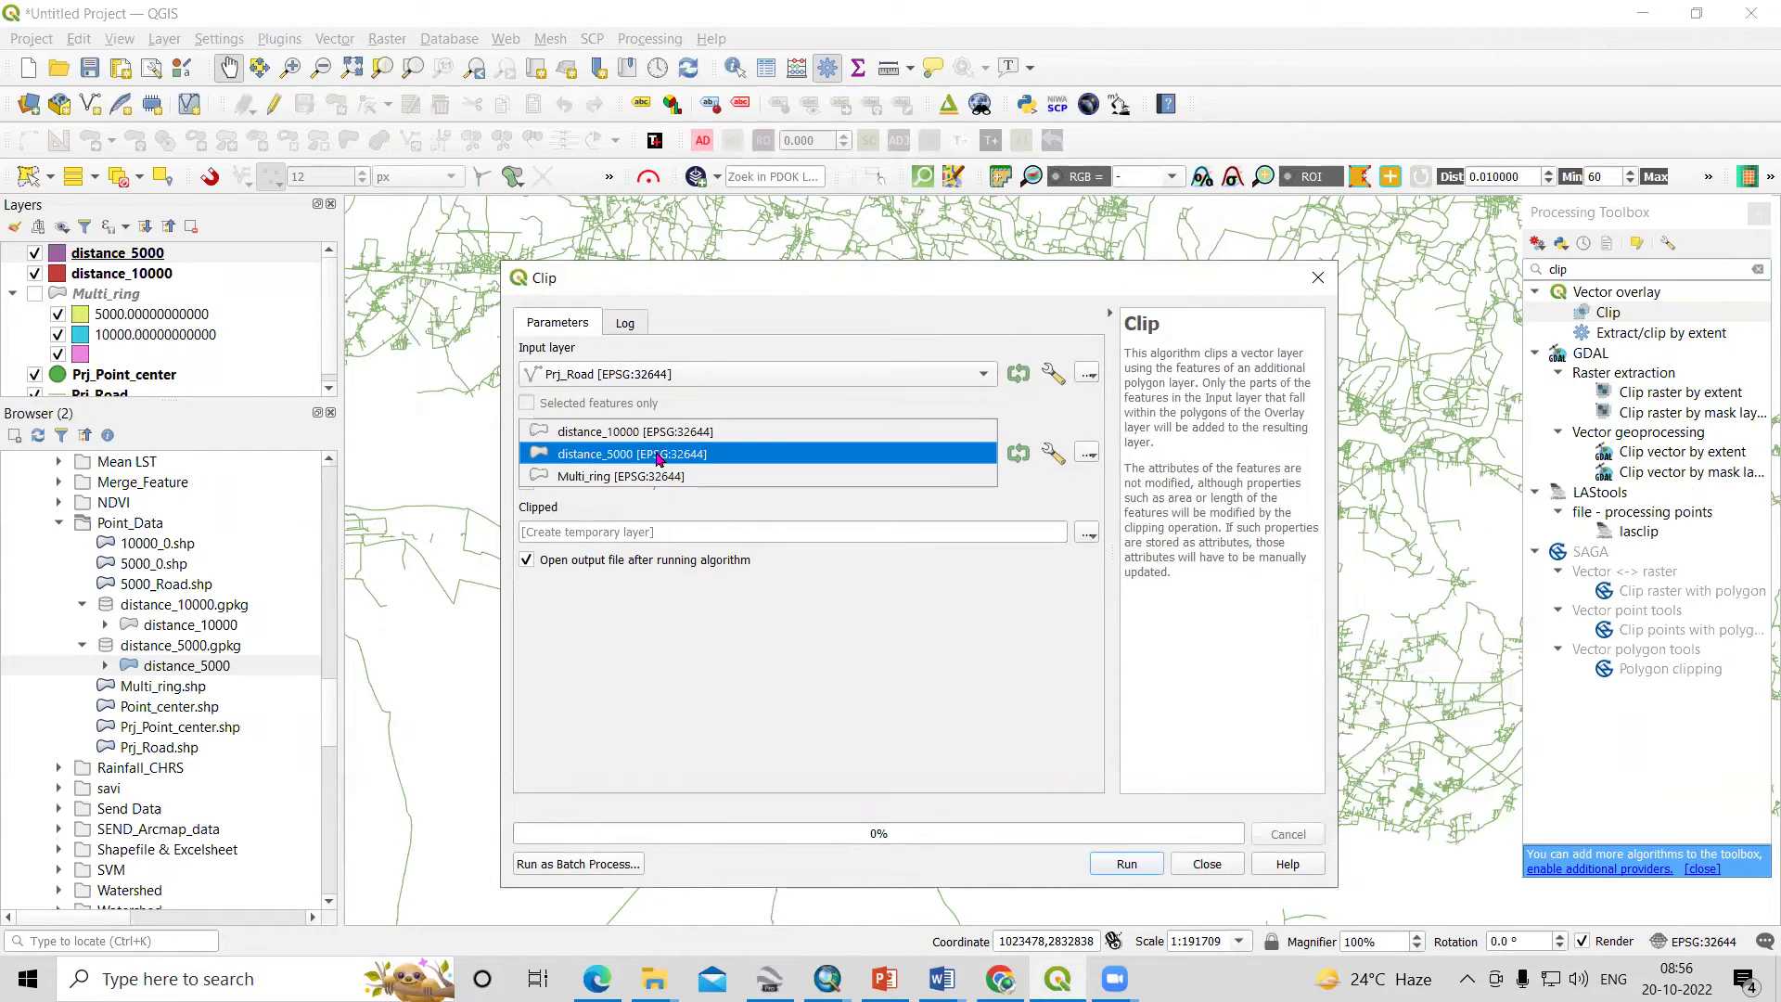
click(659, 455)
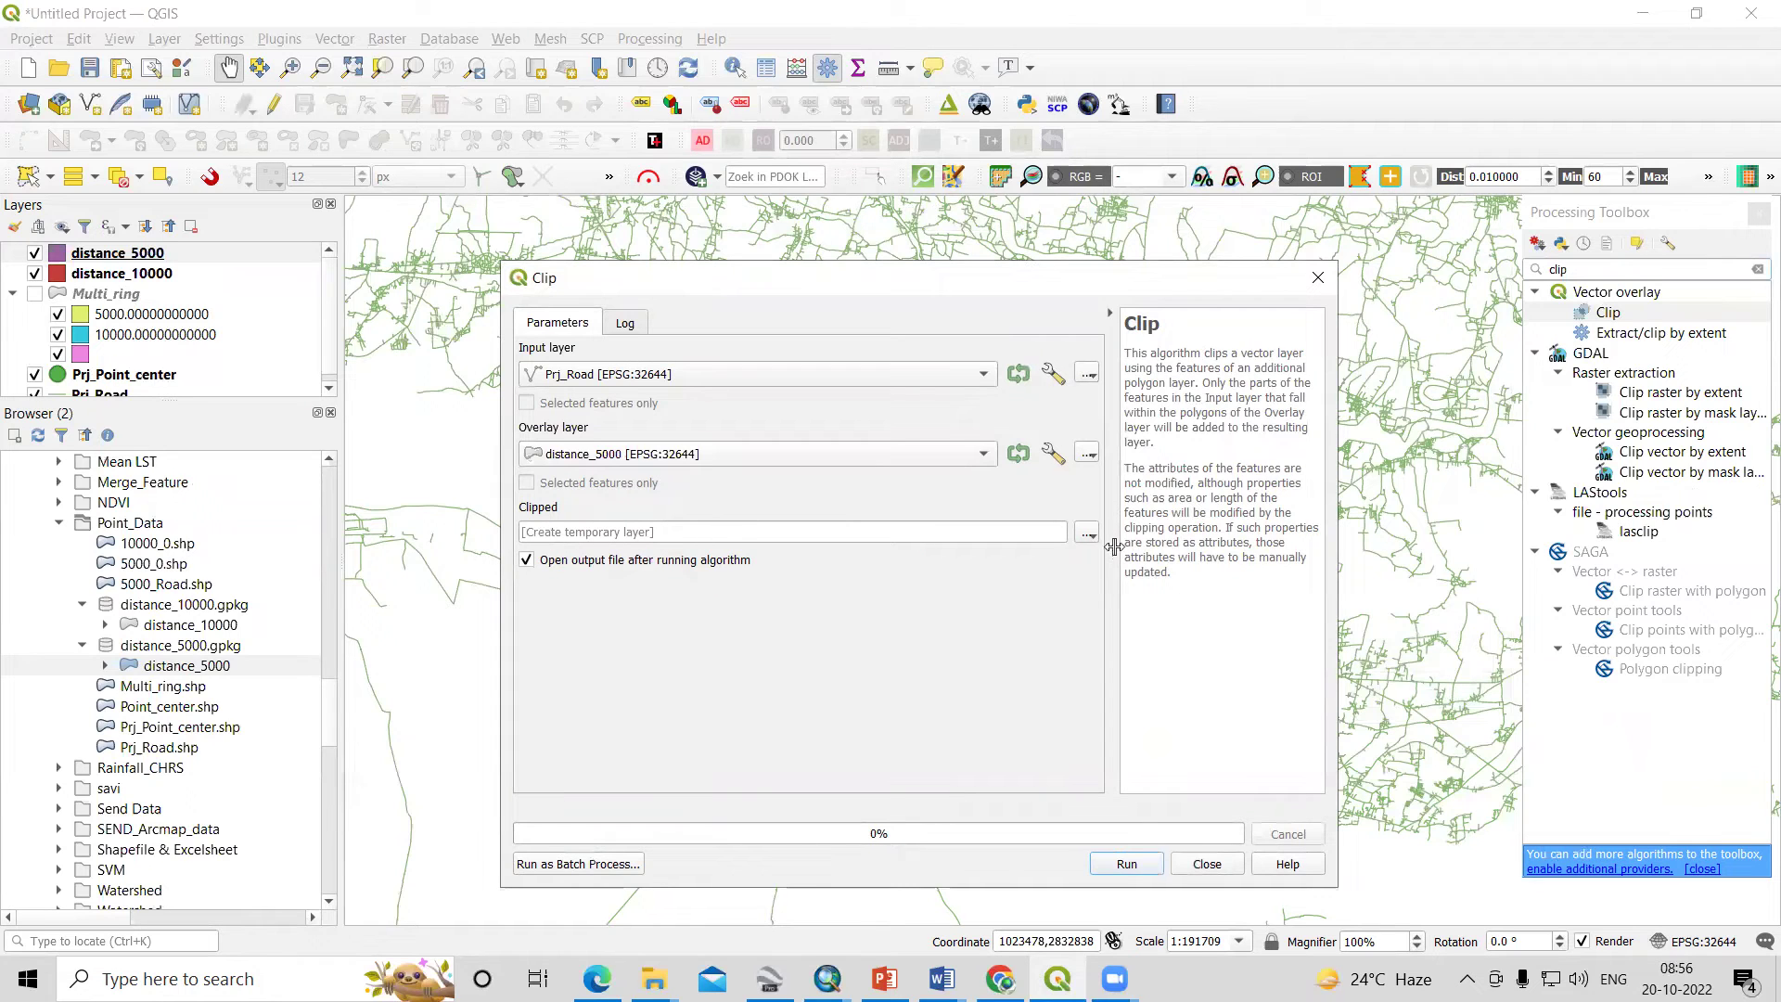
click(1131, 864)
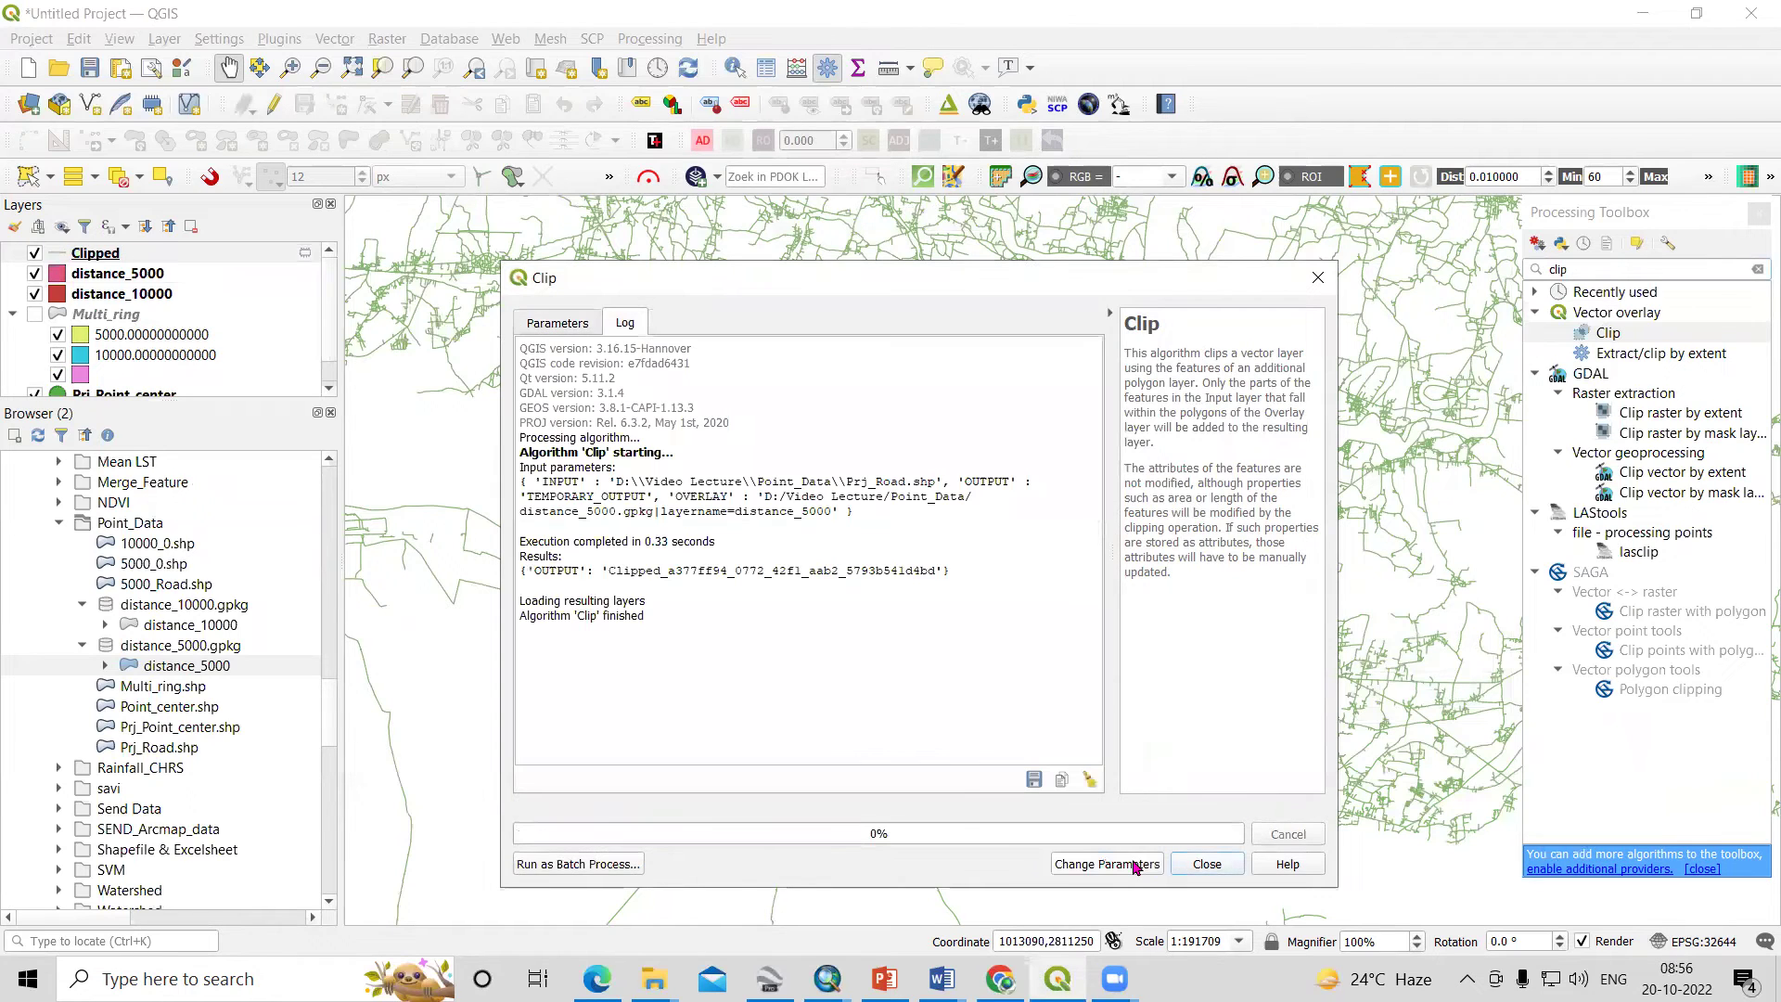
click(1207, 864)
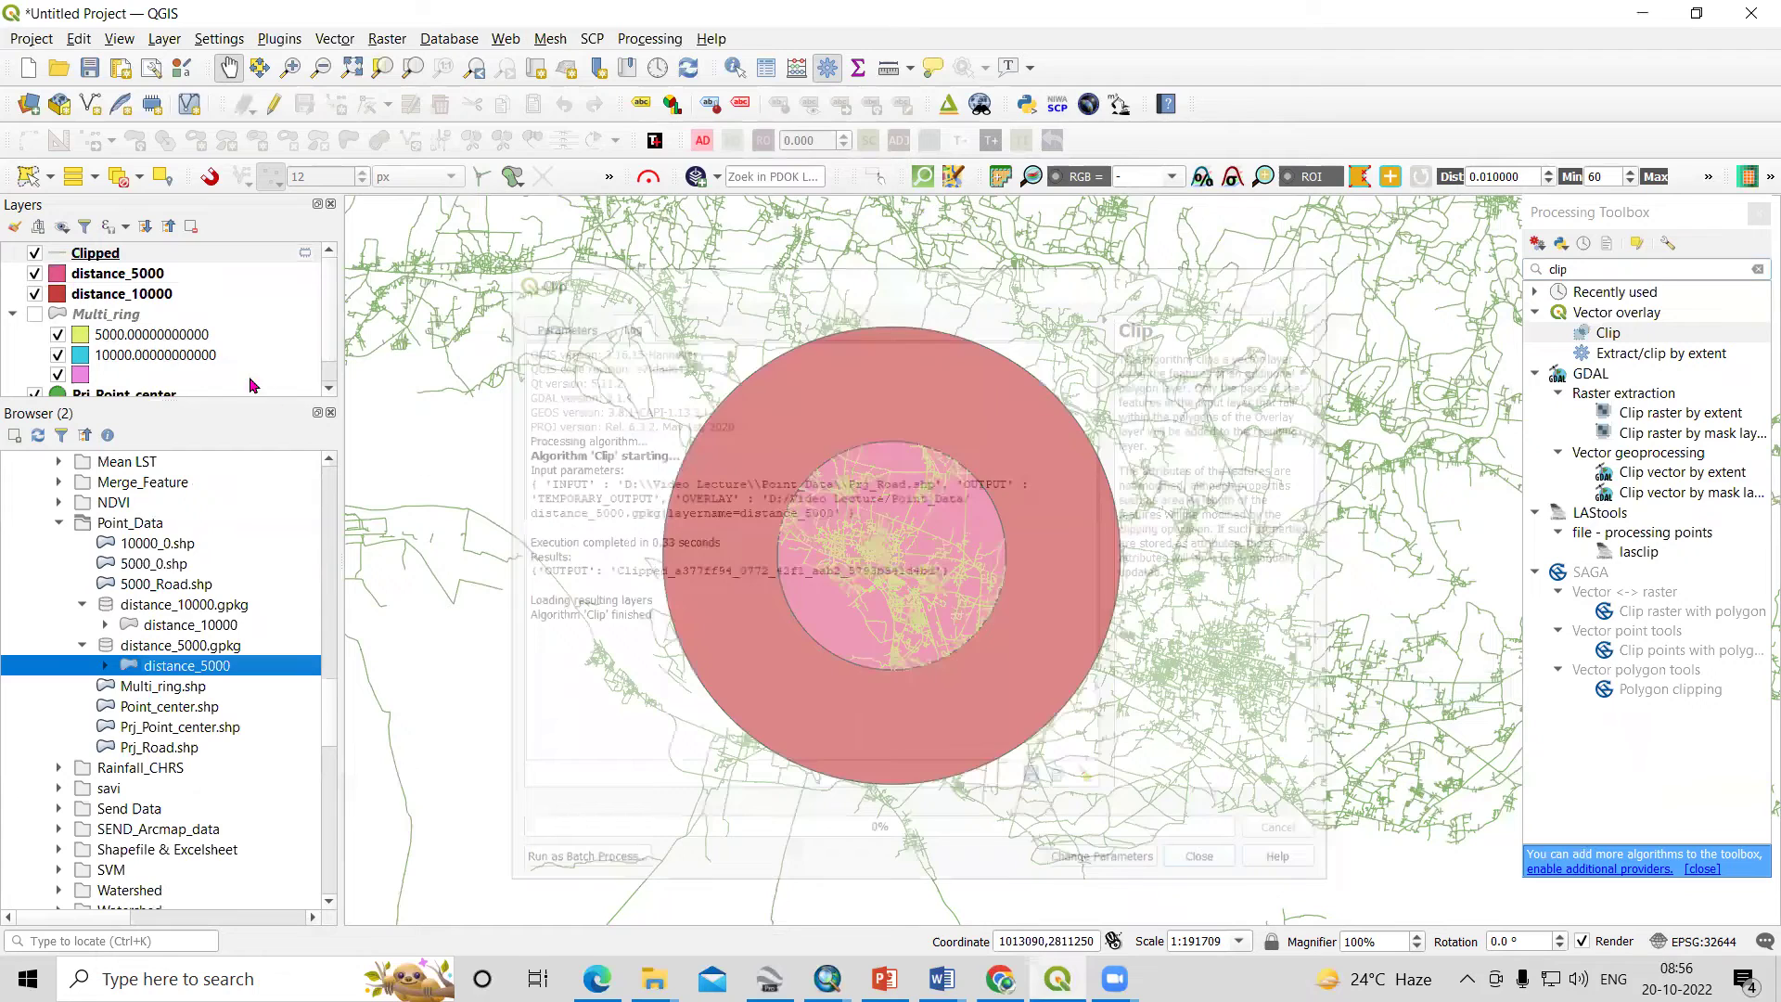
- Hide the distance_10000, distance_5000, Prj_Point_center and Prj_Road layers
click(34, 294)
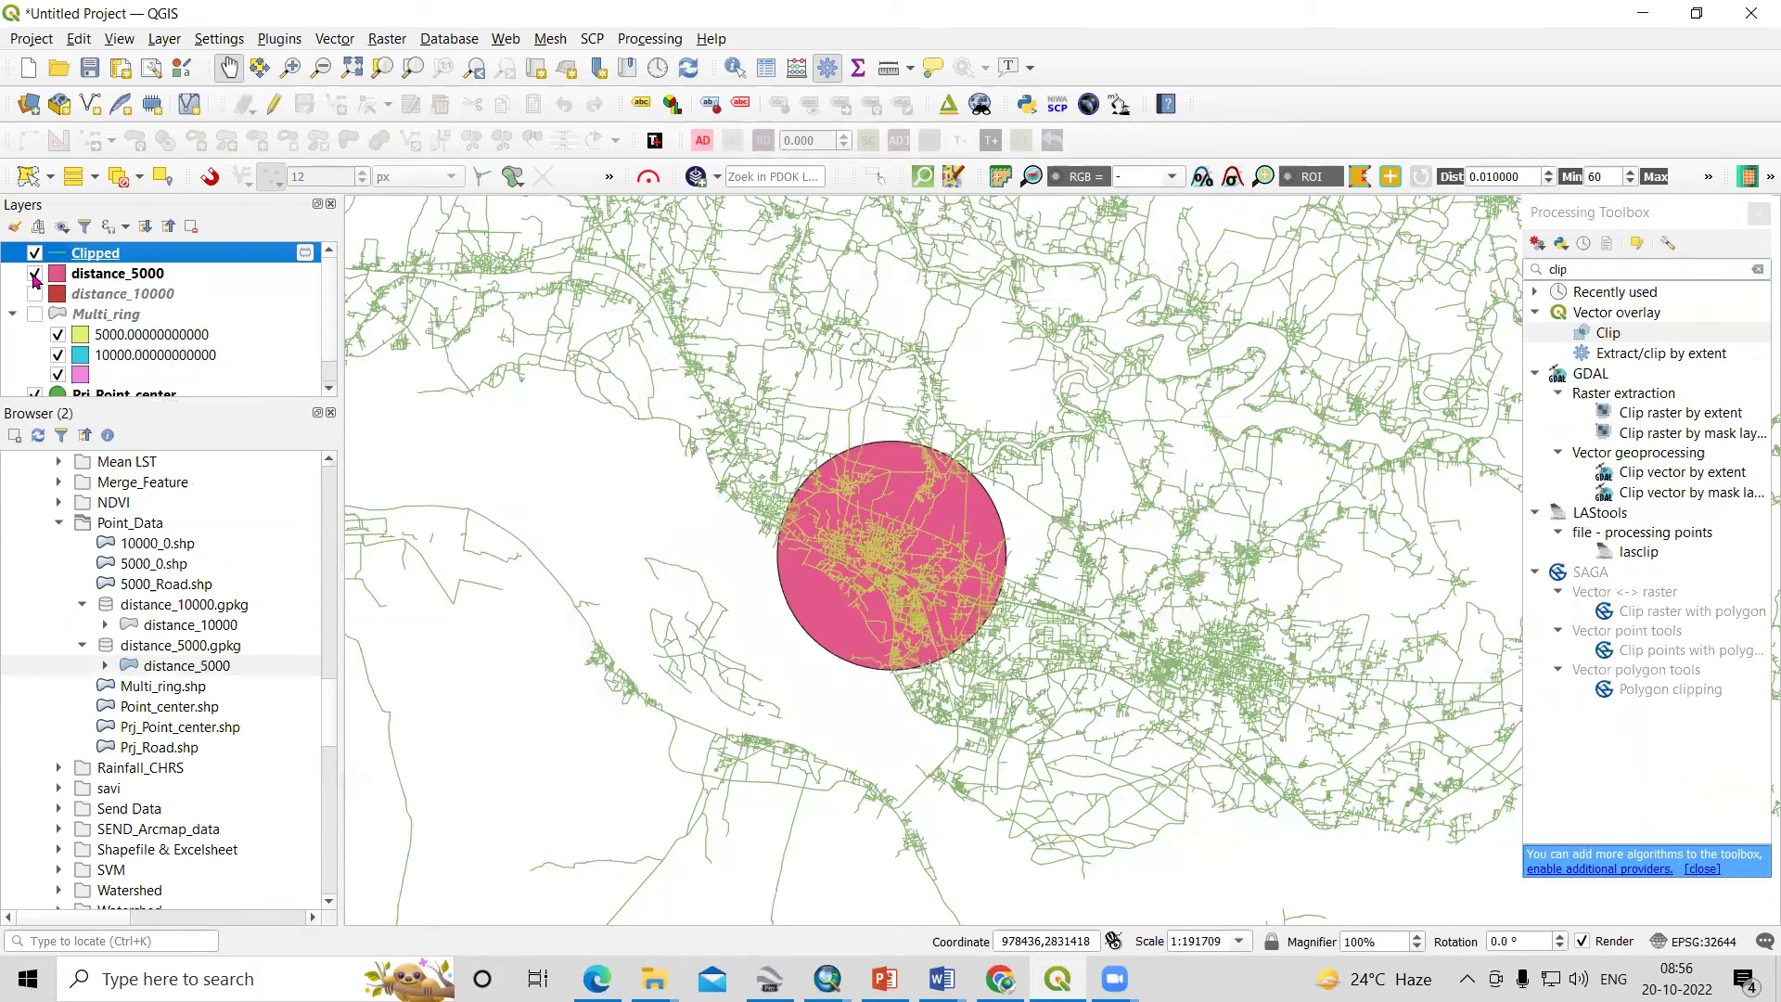
click(34, 275)
scroll(35, 371, down, 1)
click(35, 366)
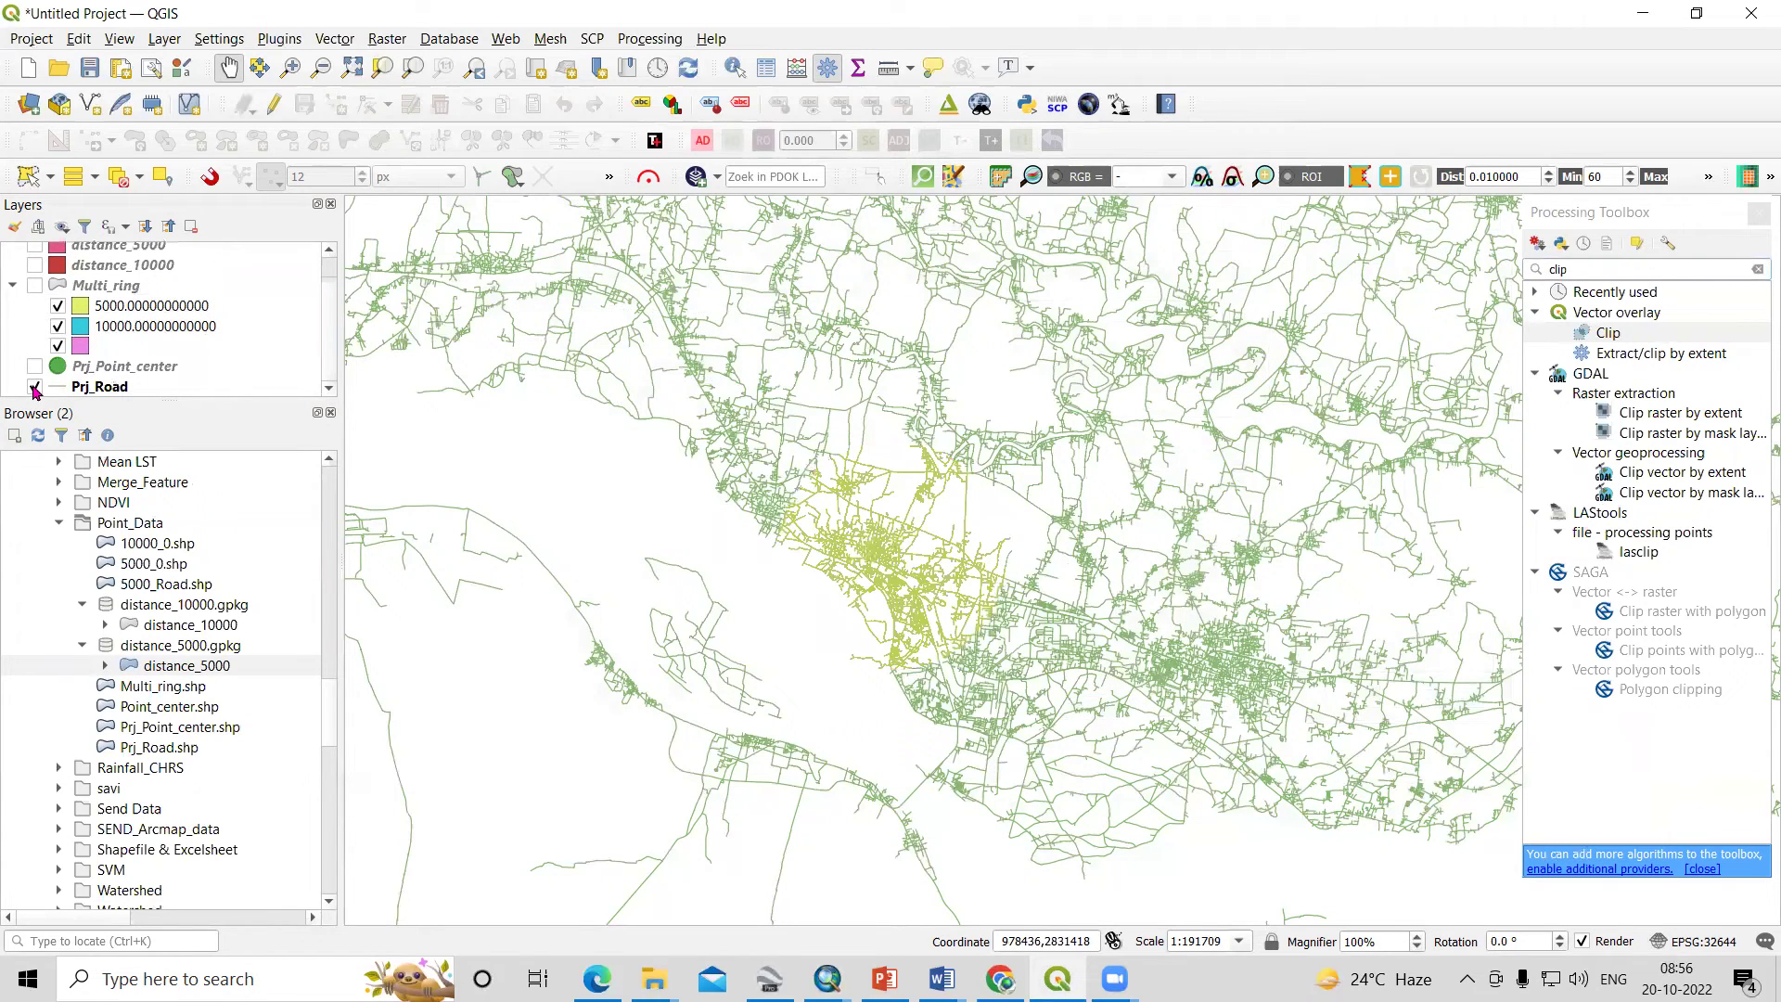
click(35, 387)
scroll(42, 325, up, 1)
scroll(883, 568, up, 1)
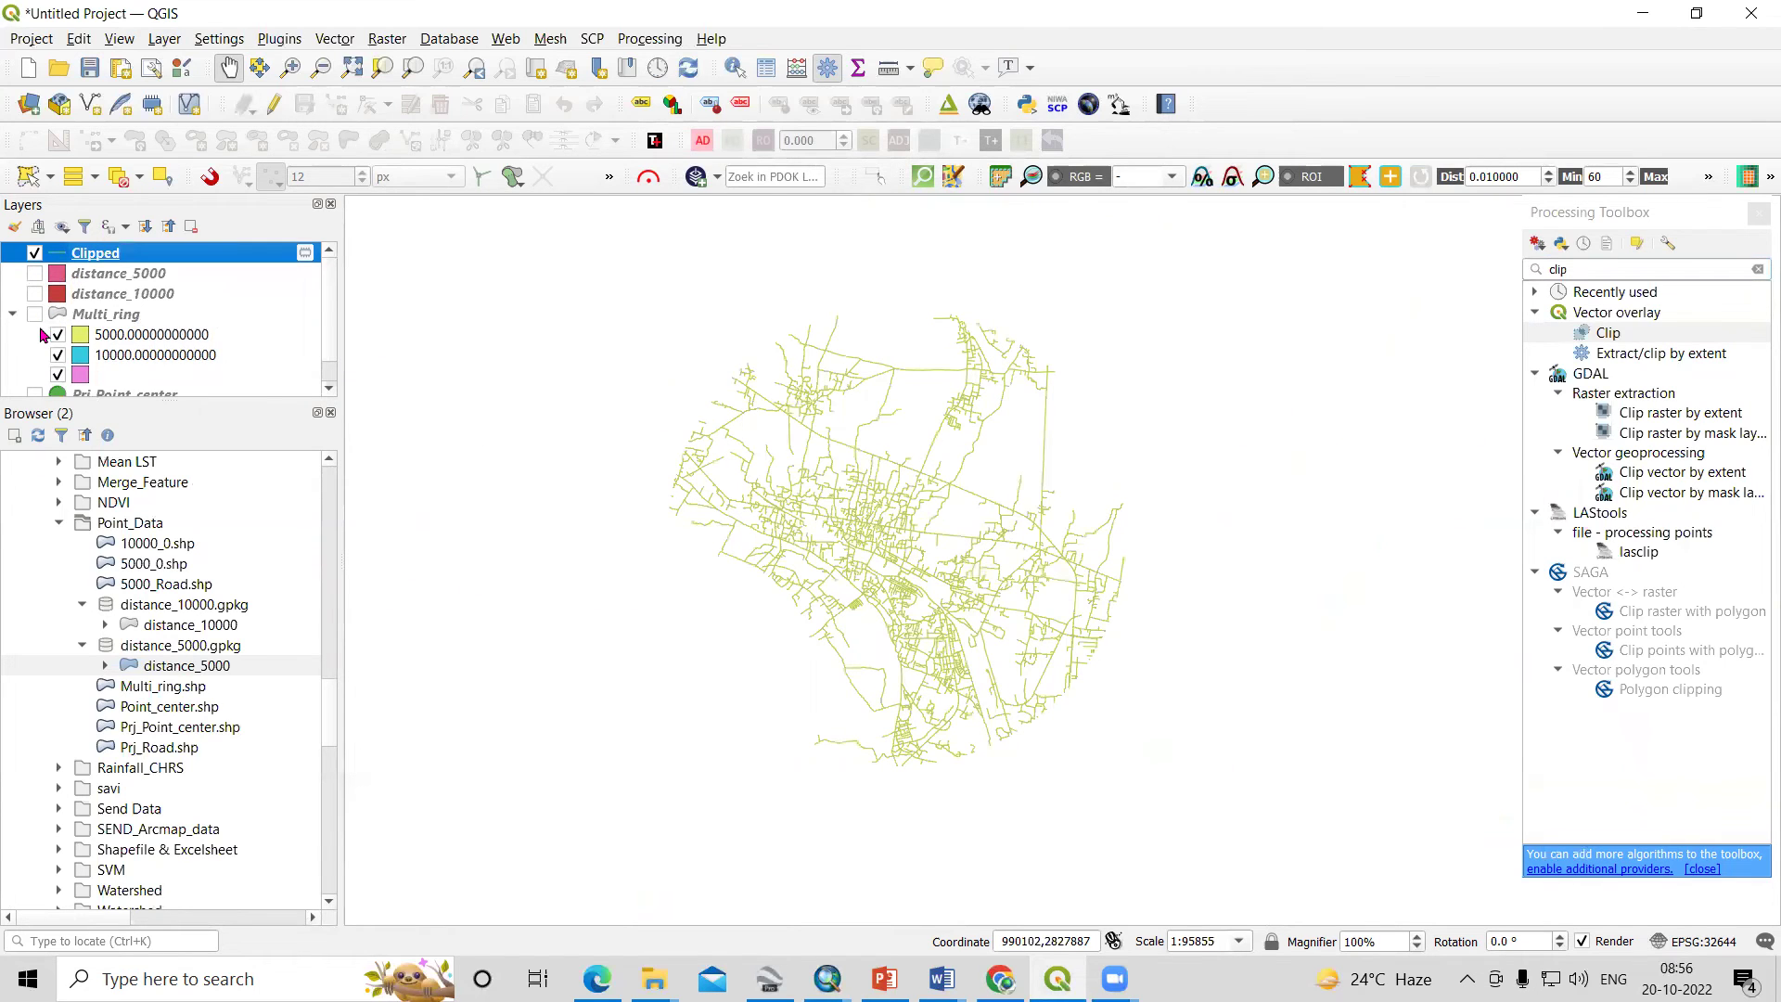
- Show the distance_5000 disc again beneath the clipped roads and zoom in
click(35, 275)
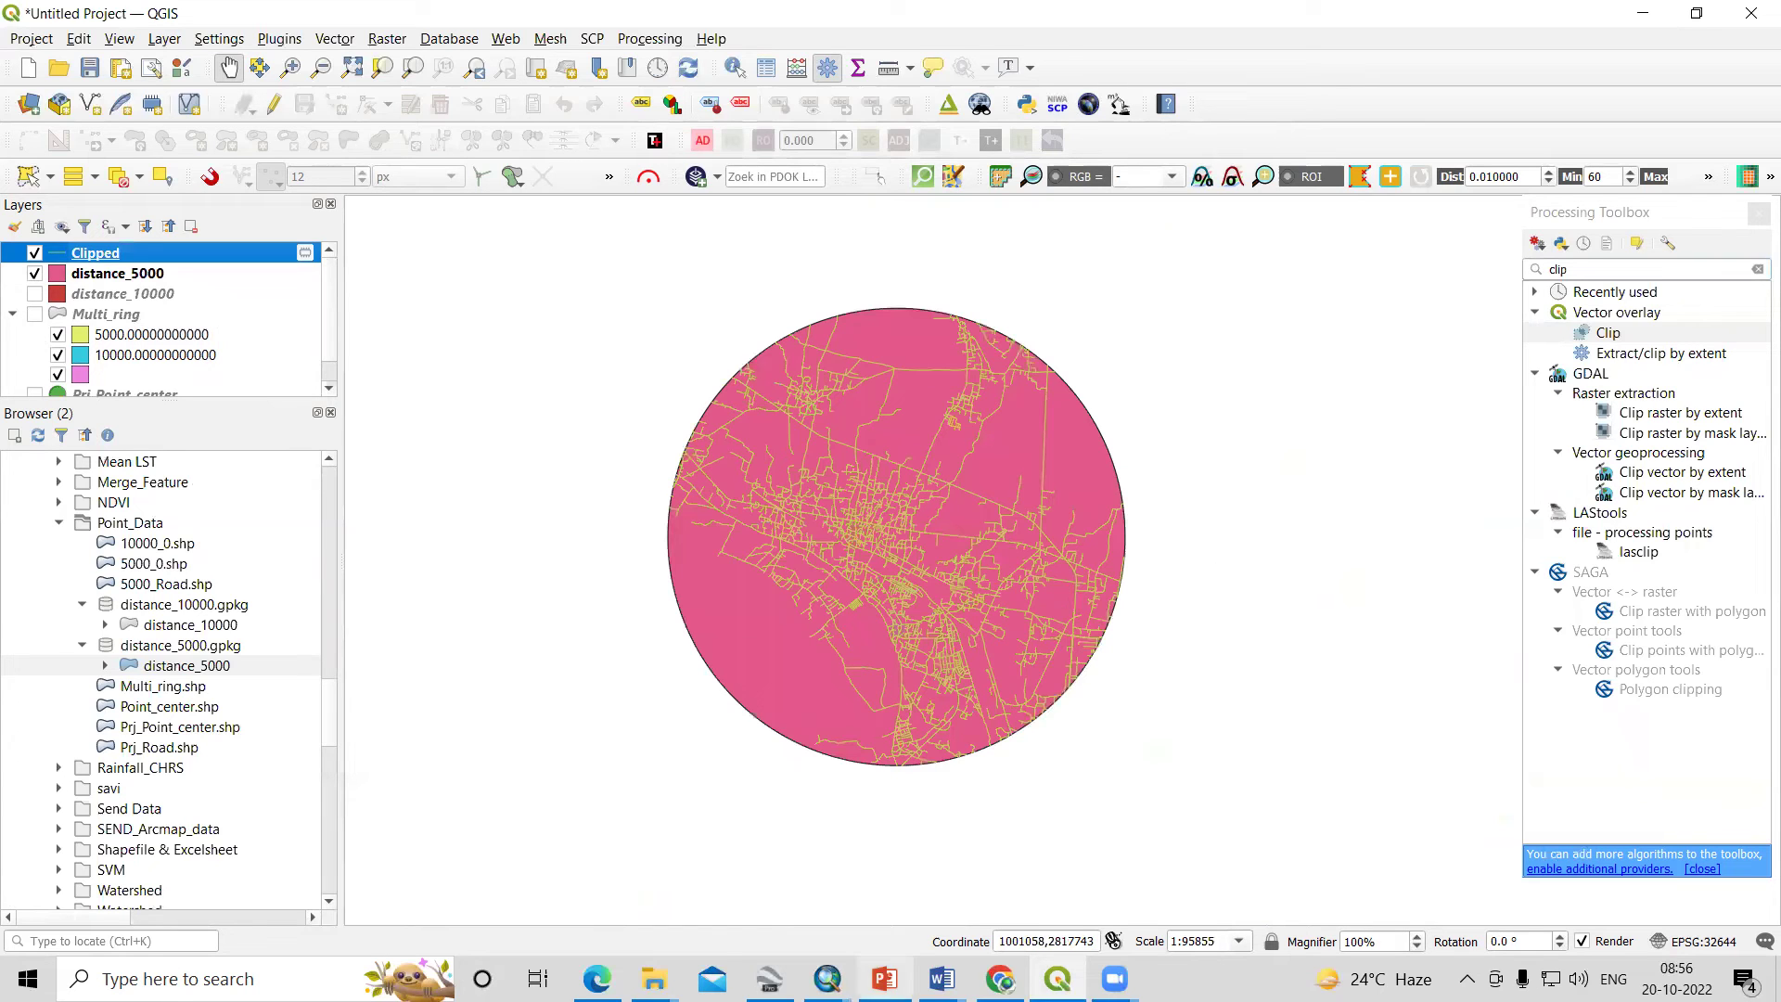
scroll(936, 507, up, 1)
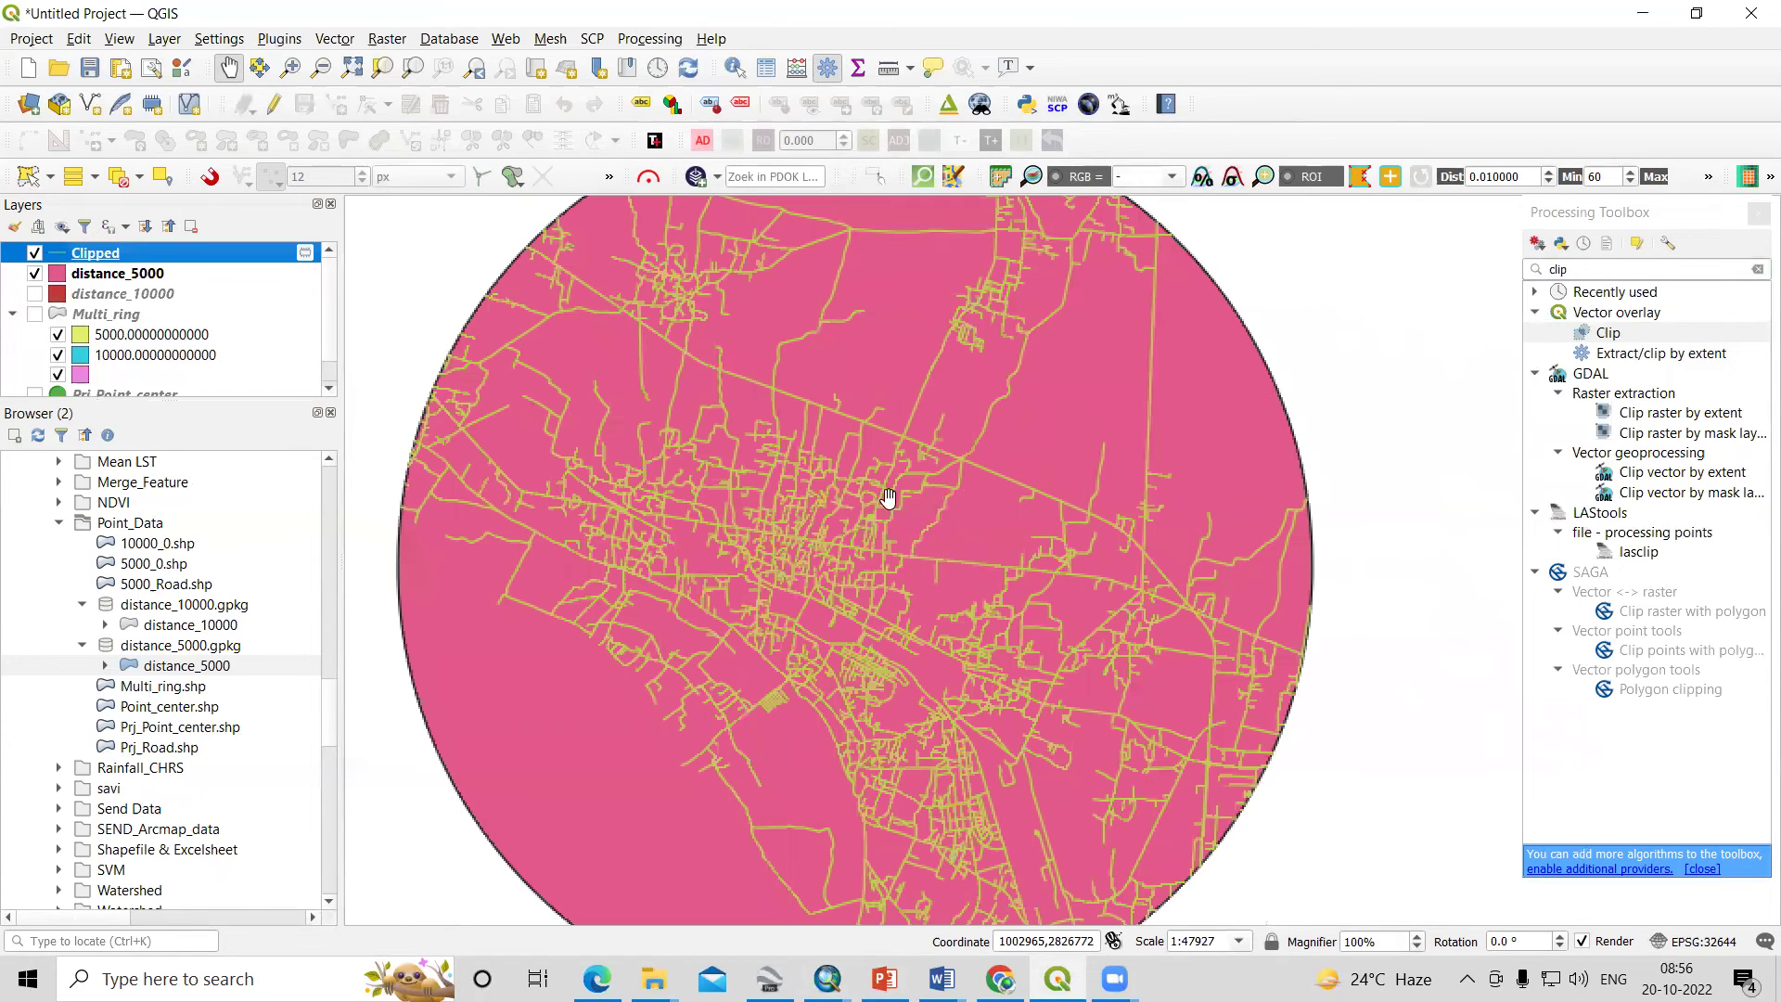
scroll(833, 477, down, 1)
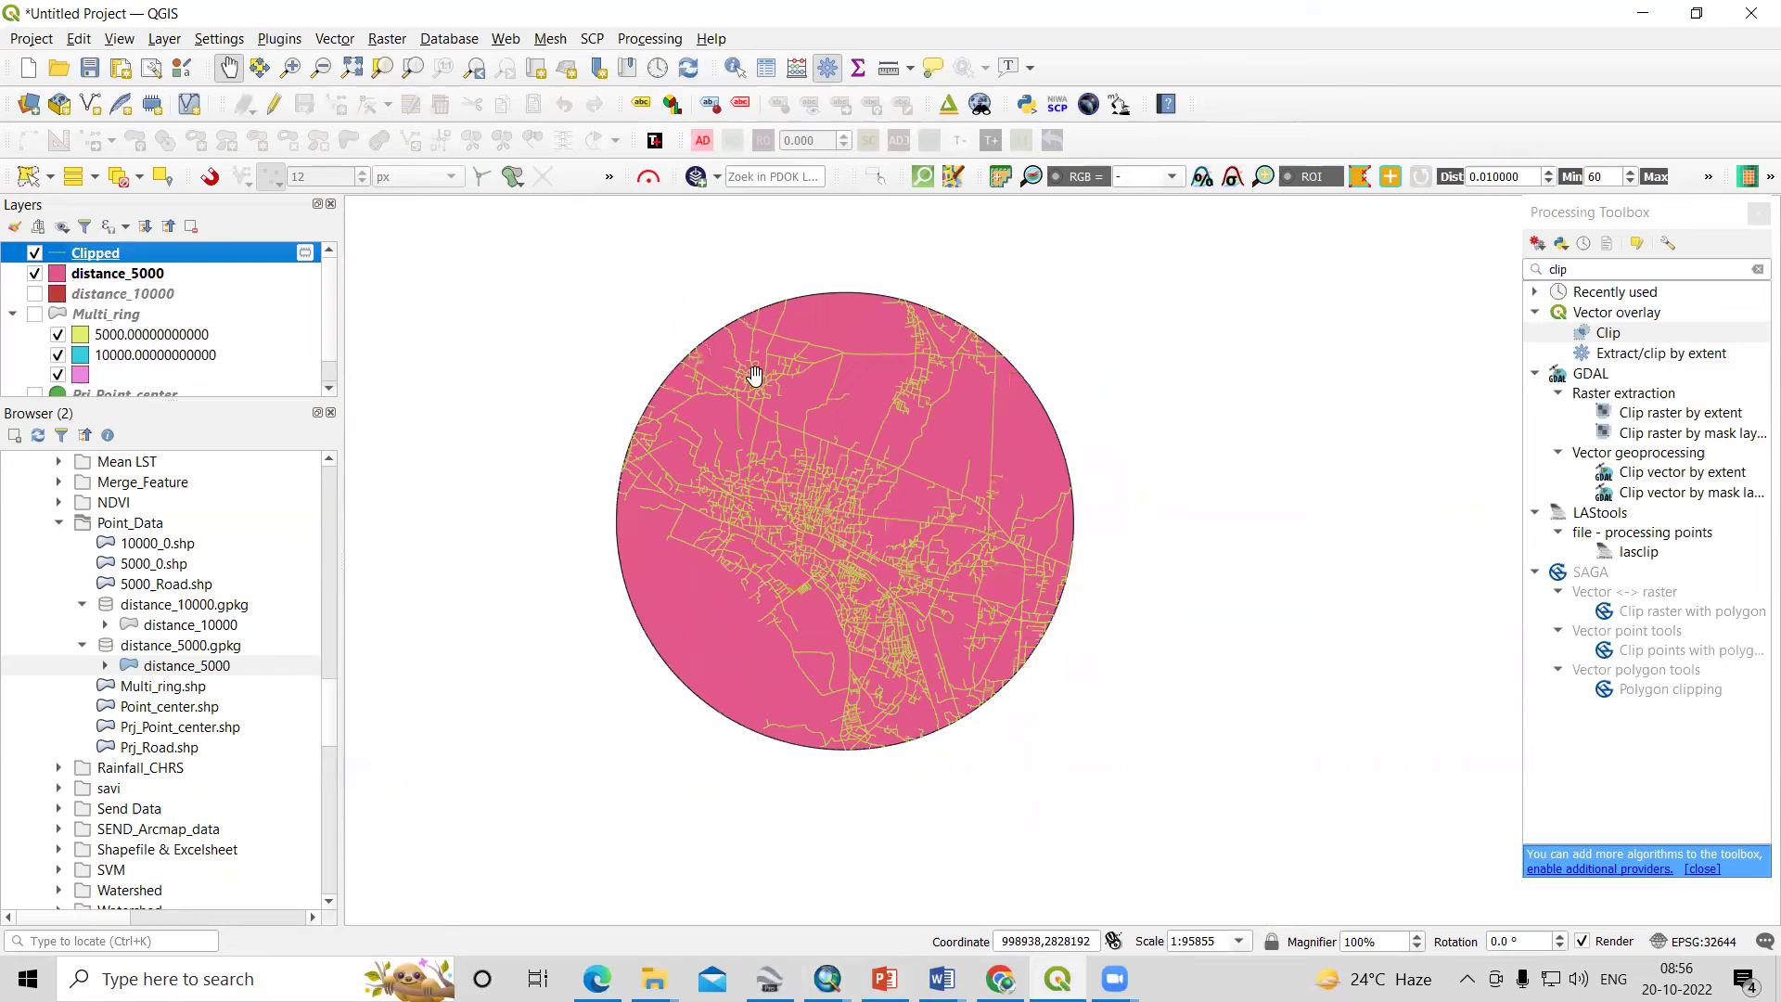
scroll(844, 517, up, 1)
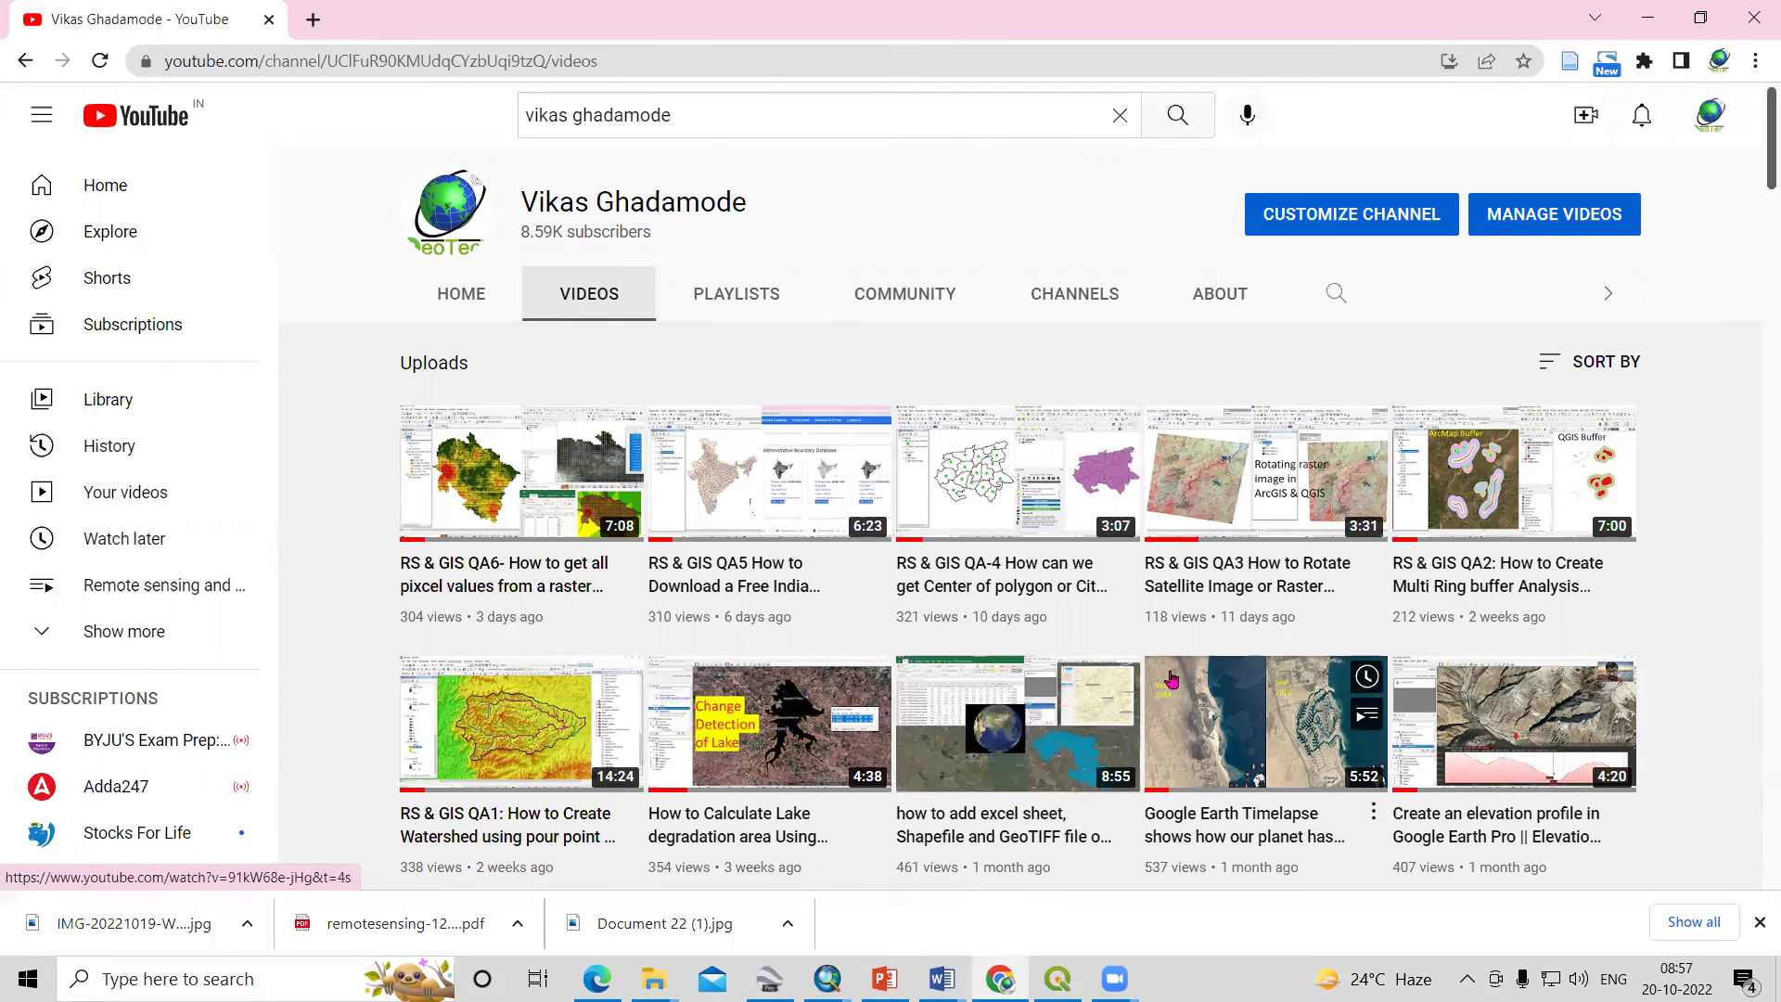
scroll(1168, 680, down, 2)
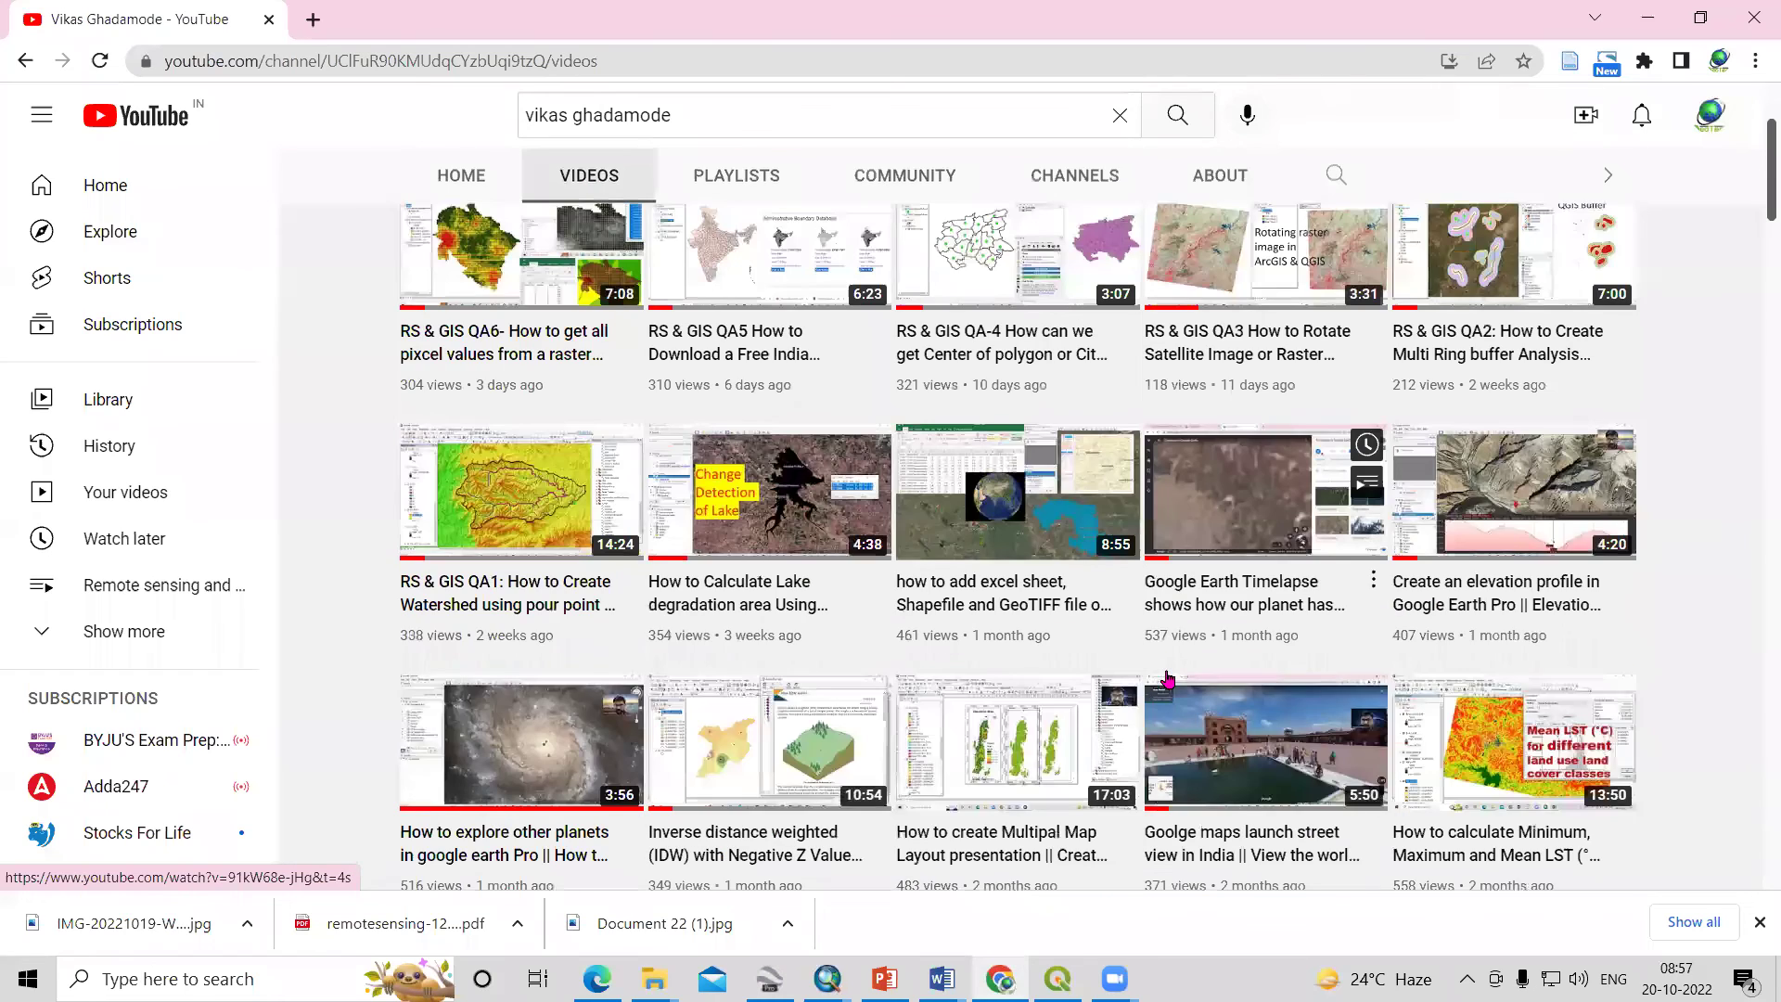
scroll(1167, 680, up, 2)
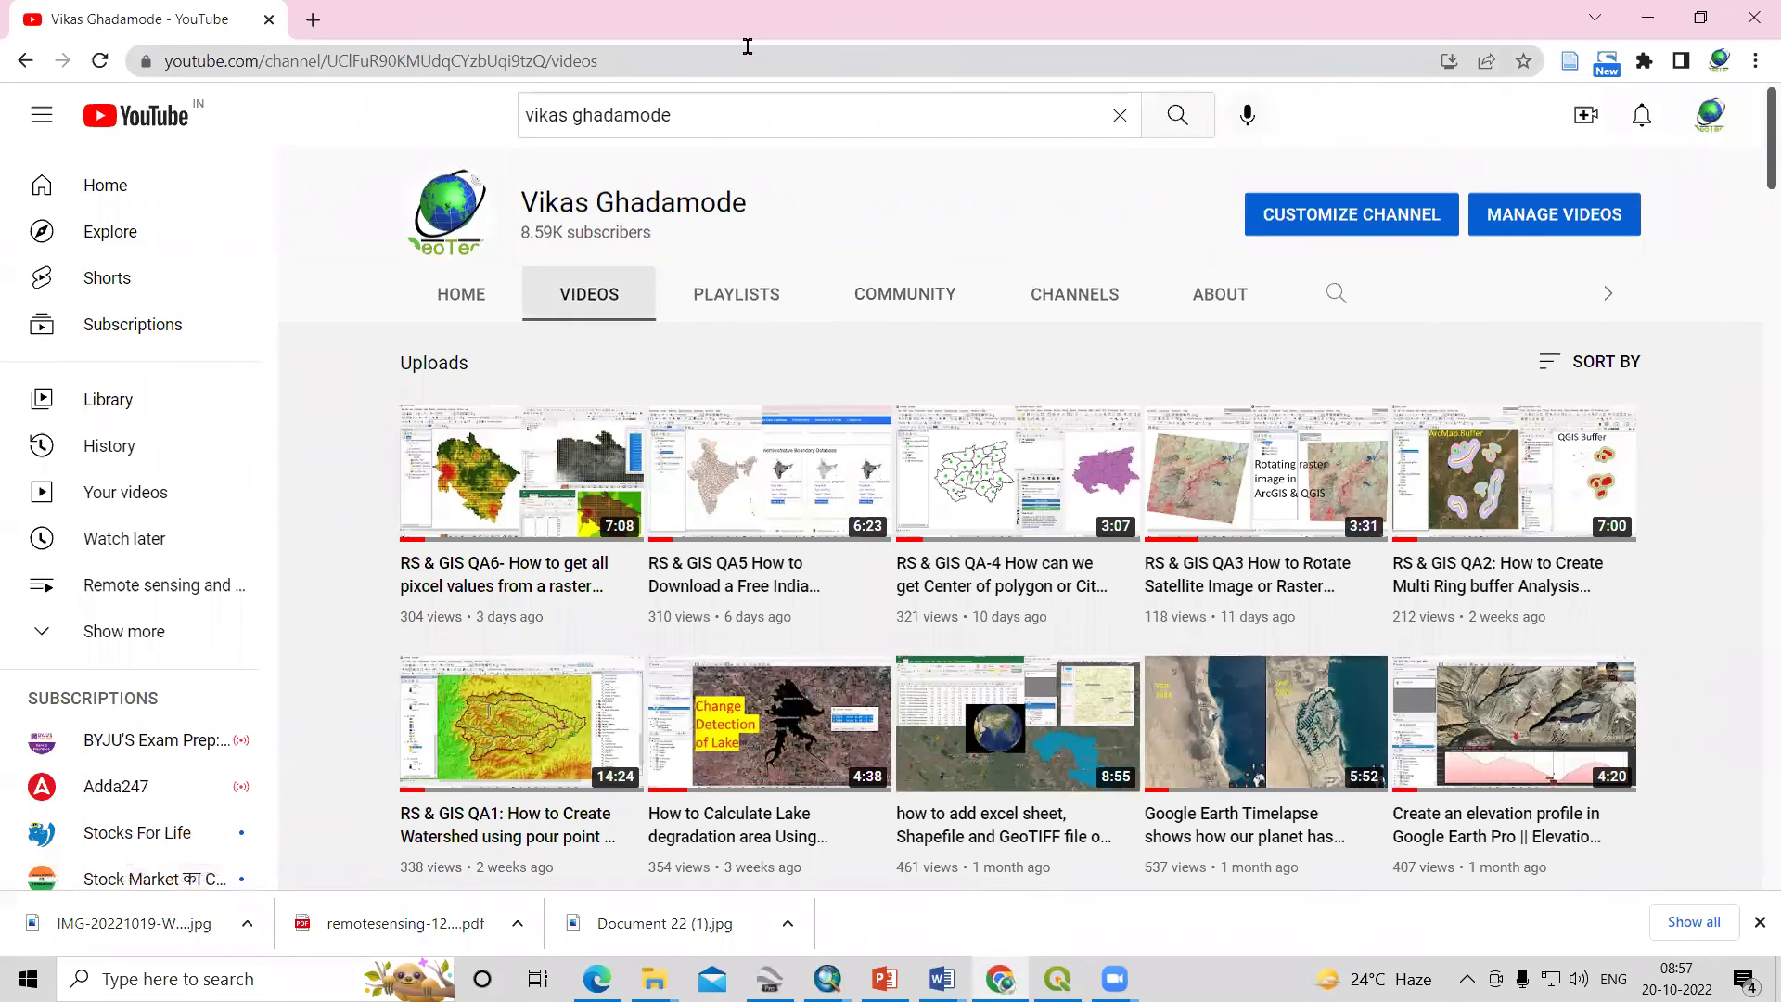